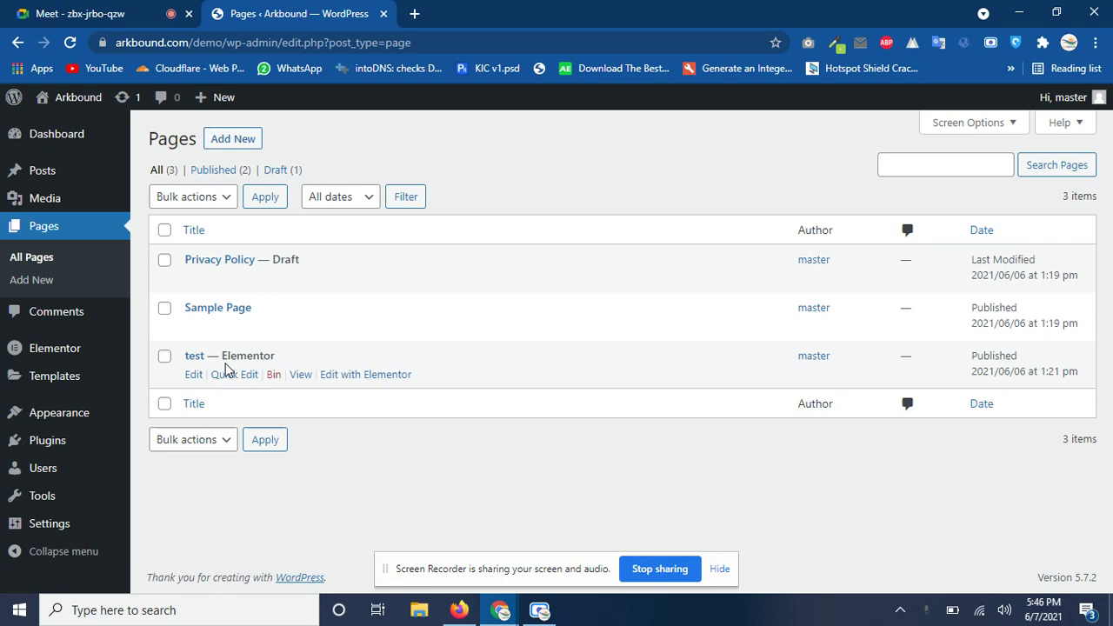
- Open the "test" page for editing with Elementor and delete its two-column section and the heading section above it
left_click(355, 377)
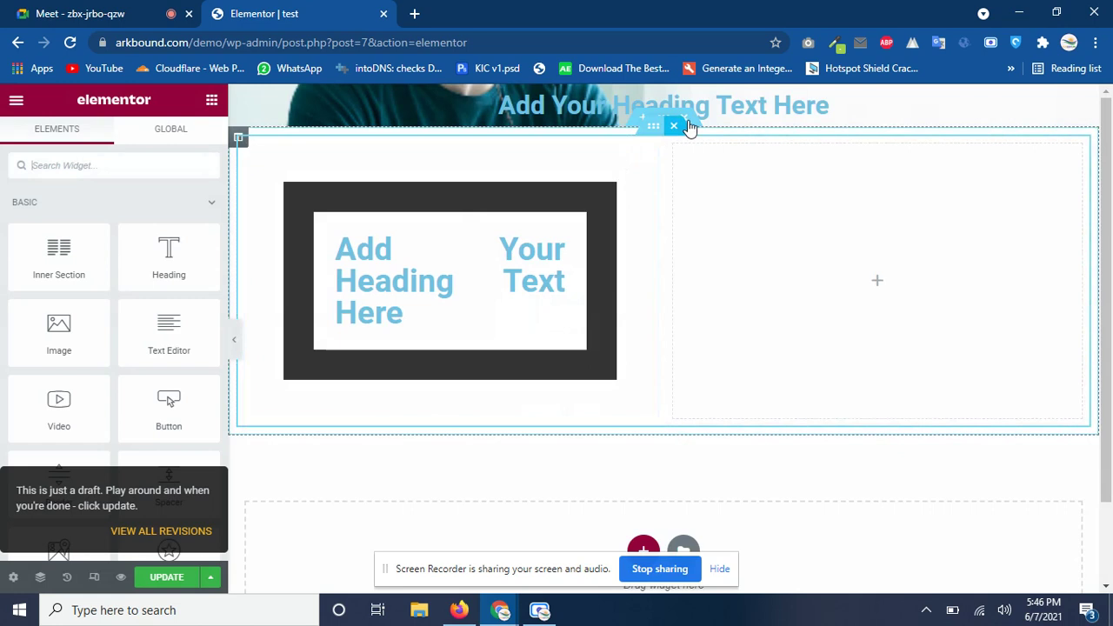
left_click(687, 120)
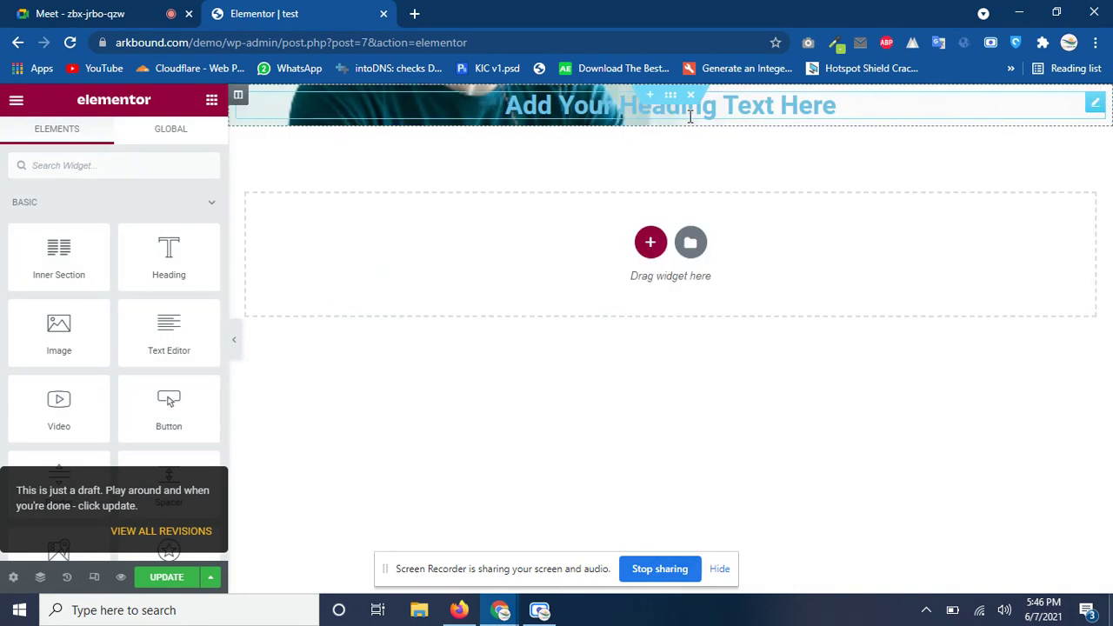
left_click(692, 97)
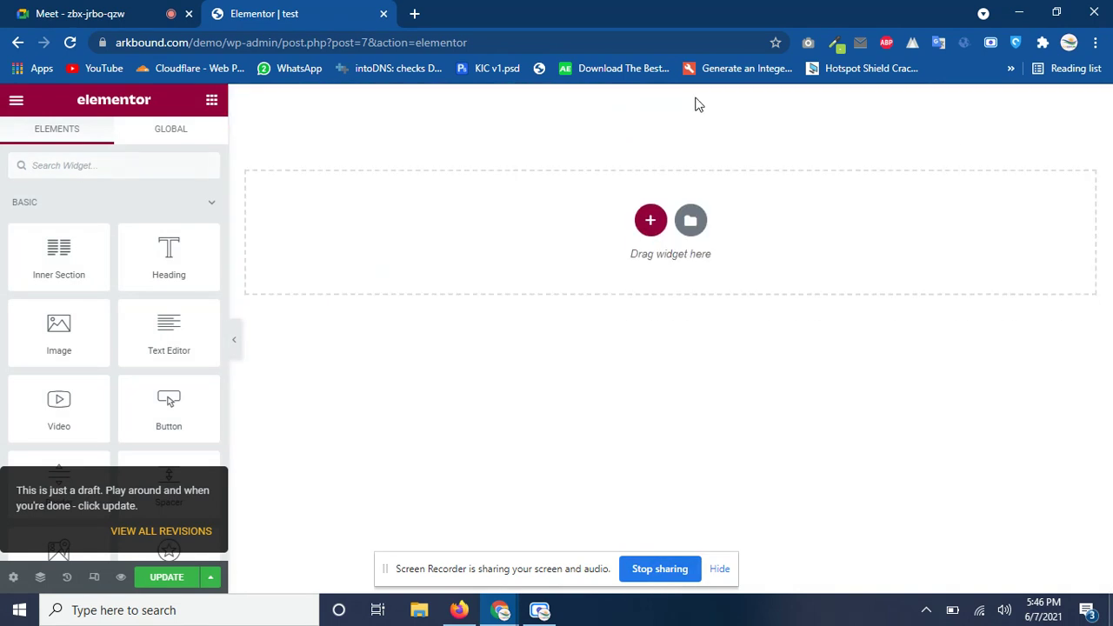
- Switch to the Google Meet call, admit the waiting participant, and return to the Elementor editor
left_click(93, 9)
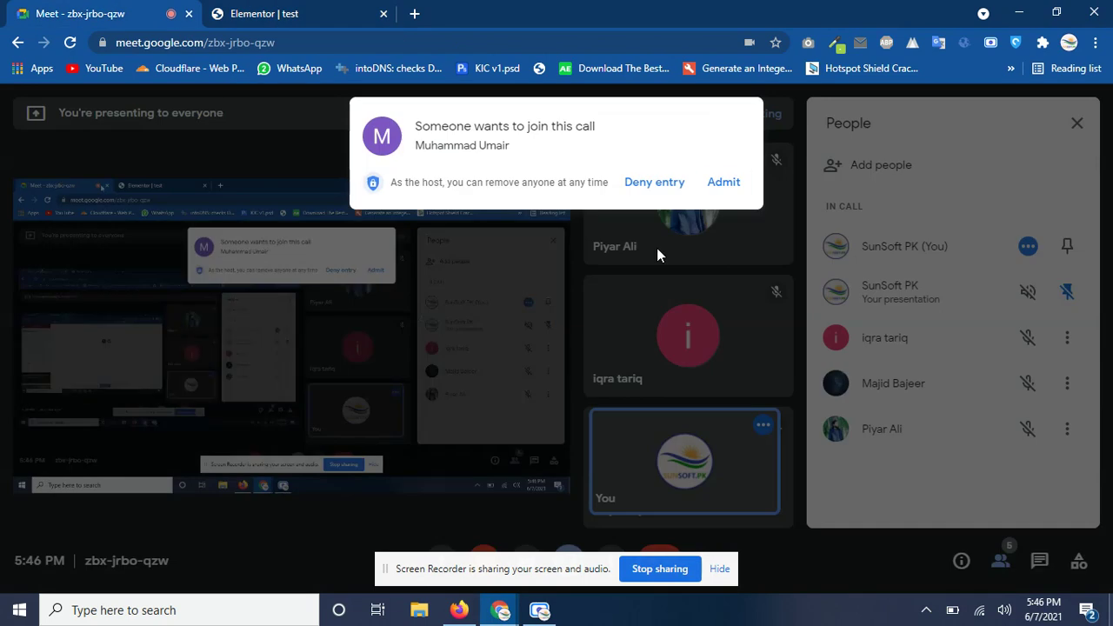
left_click(728, 185)
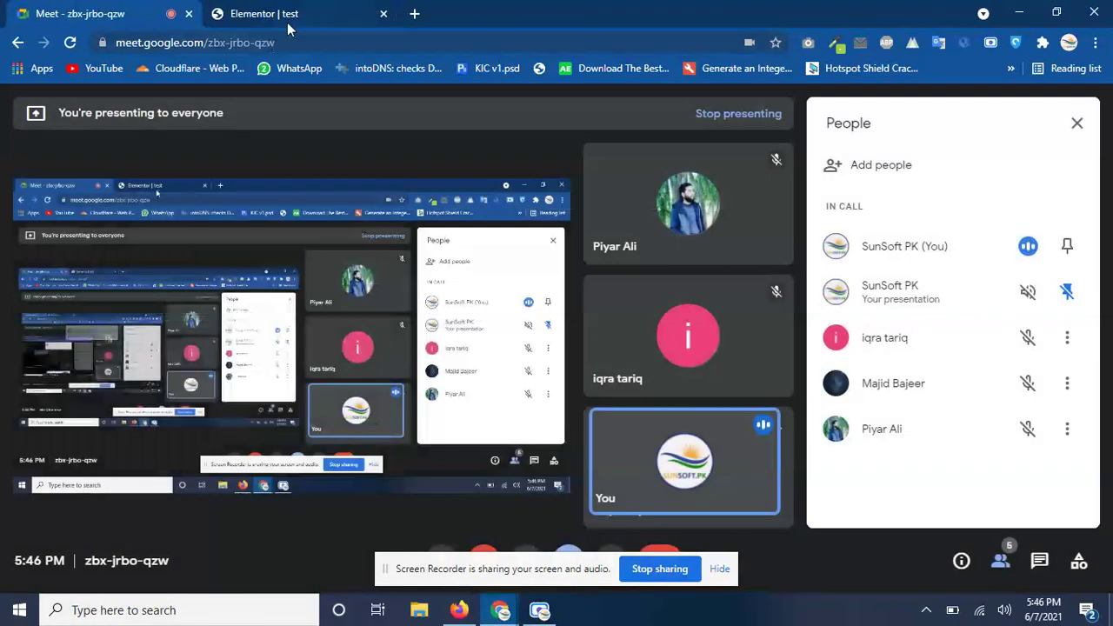
left_click(280, 14)
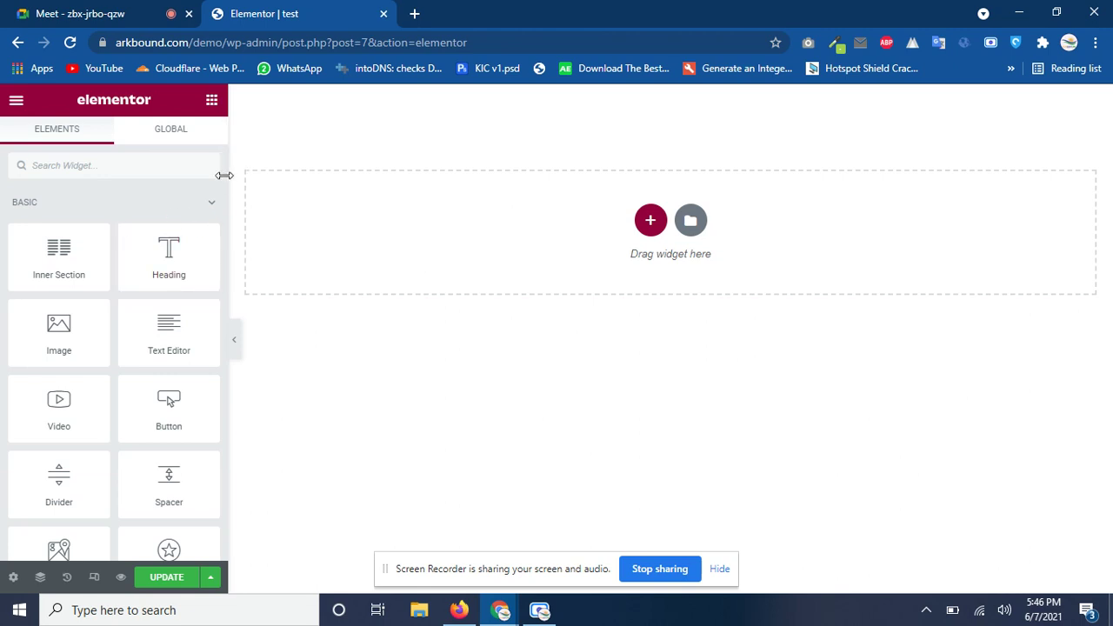
left_click_drag(223, 173, 224, 542)
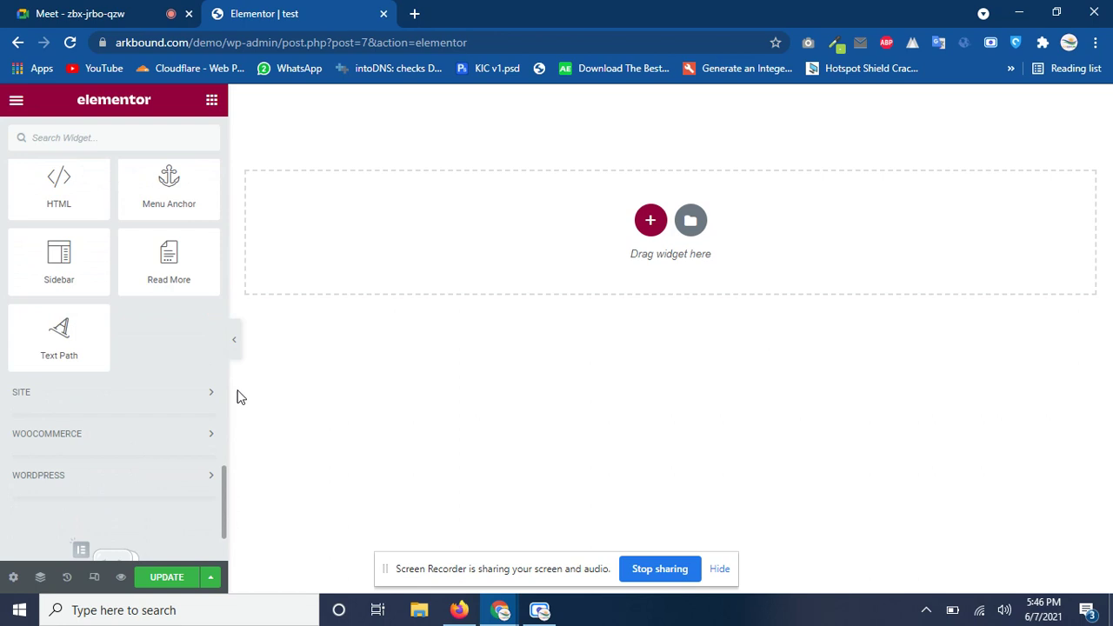
left_click_drag(224, 487, 224, 157)
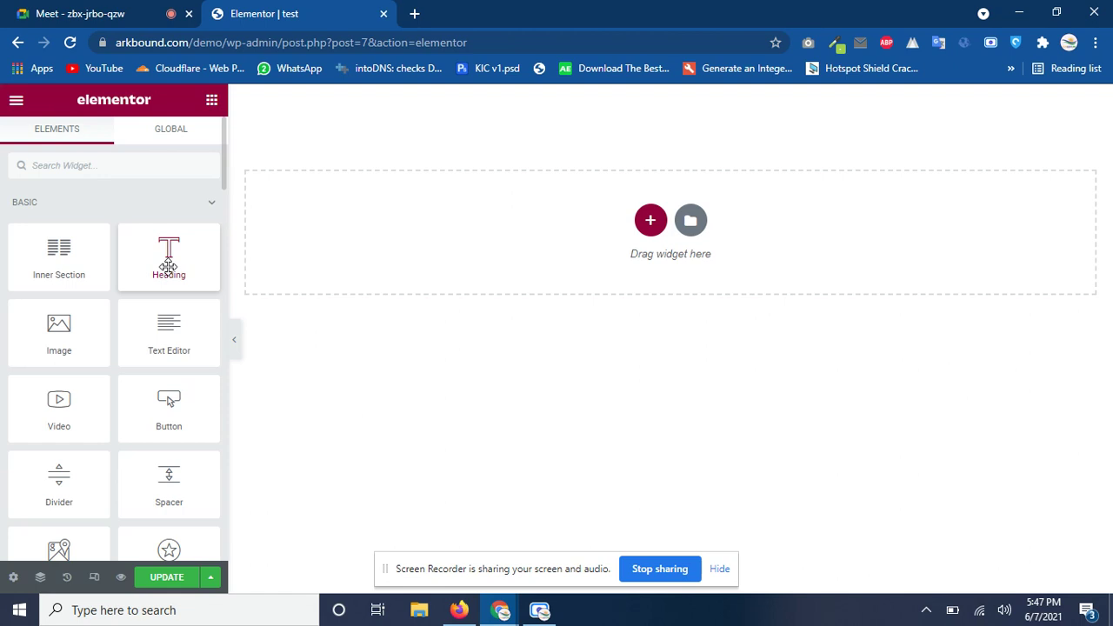
- Open the sunsoft.pk website in a new browser tab
left_click(414, 14)
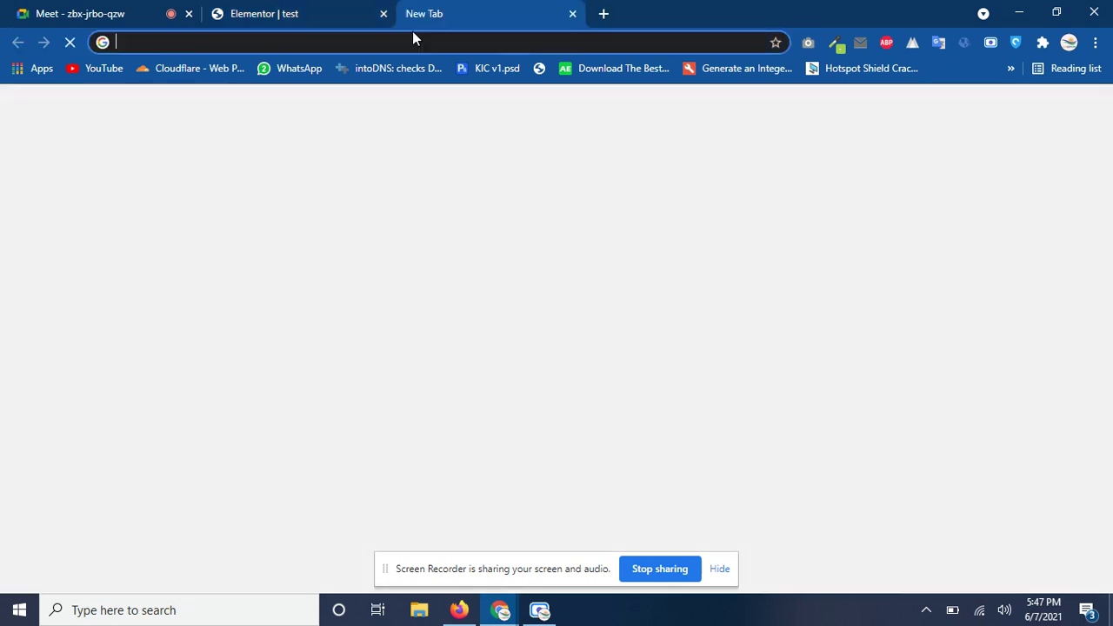
type("sun")
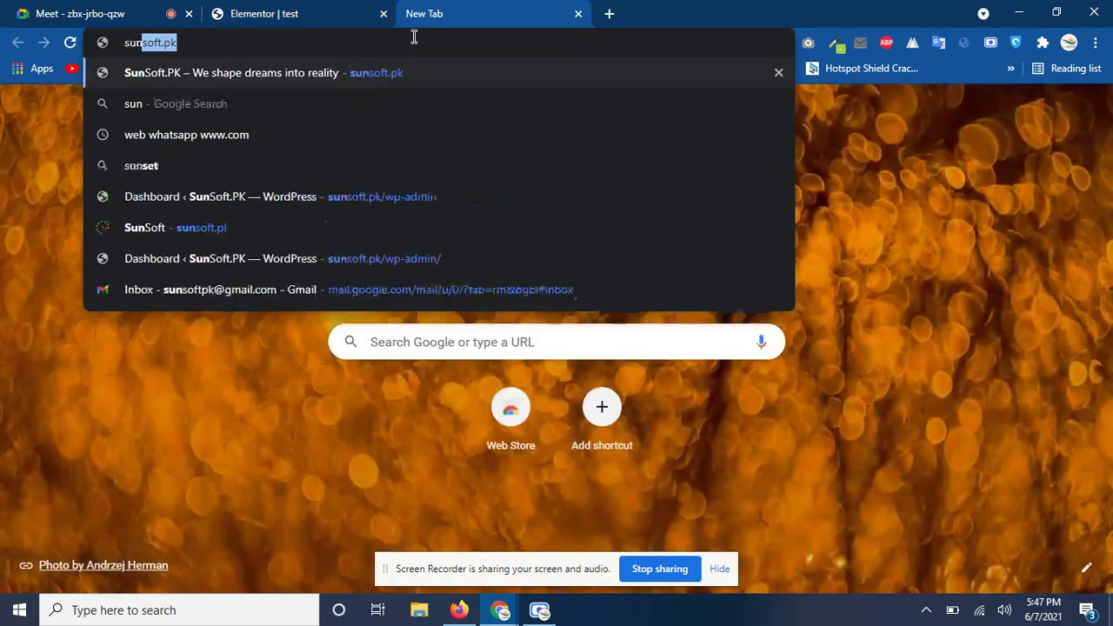
key("Return")
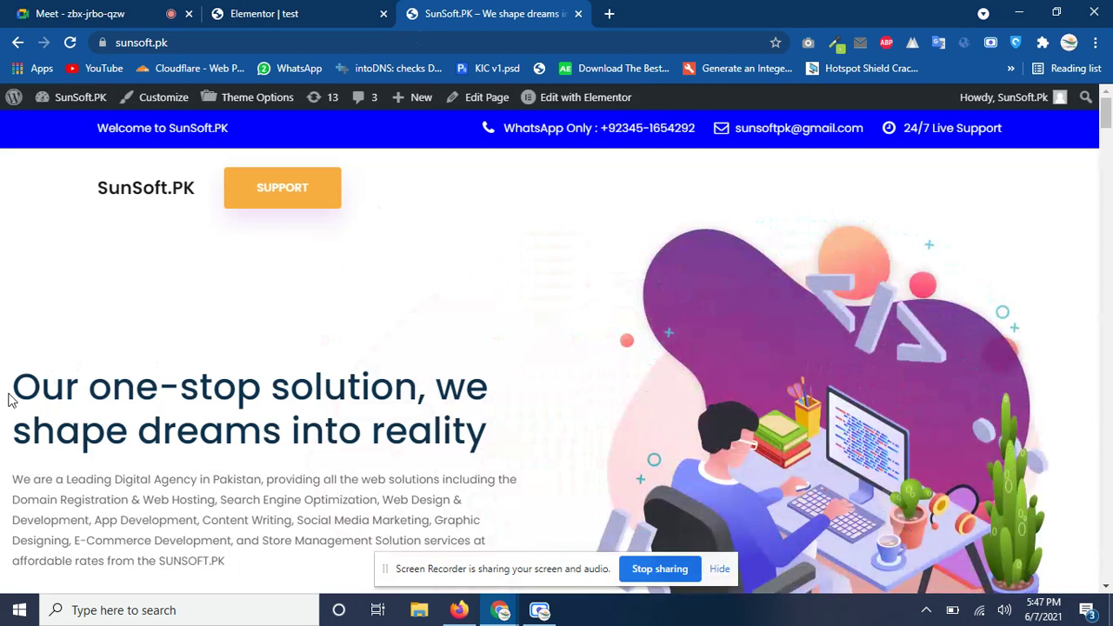
- Examine the homepage's main headline and the intro paragraph below it as examples of heading and body text
left_click_drag(20, 393, 236, 395)
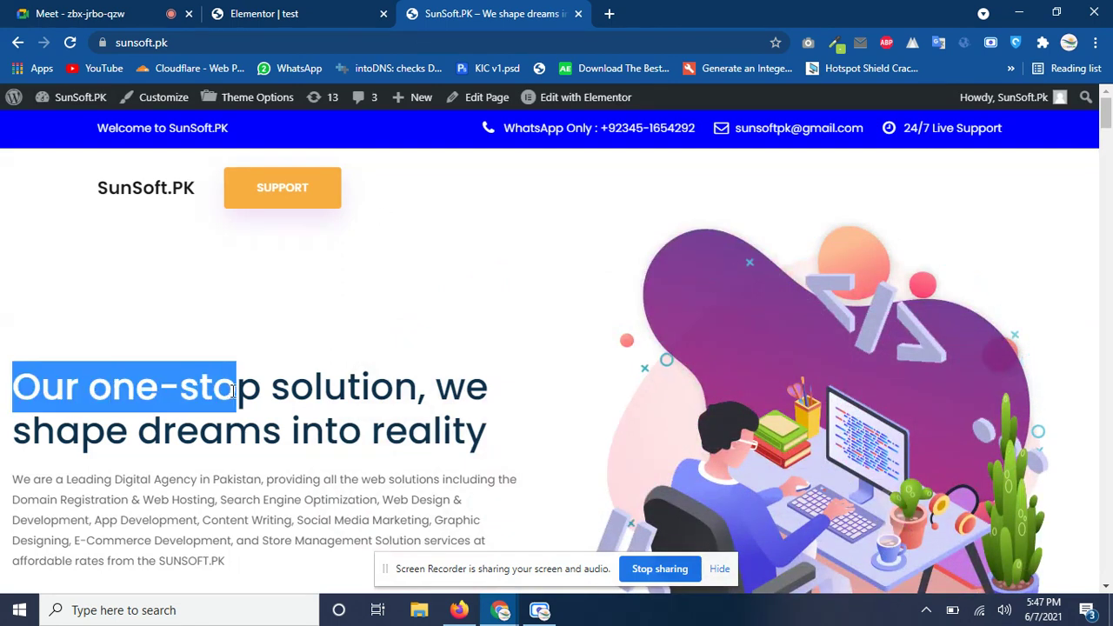
left_click(376, 412)
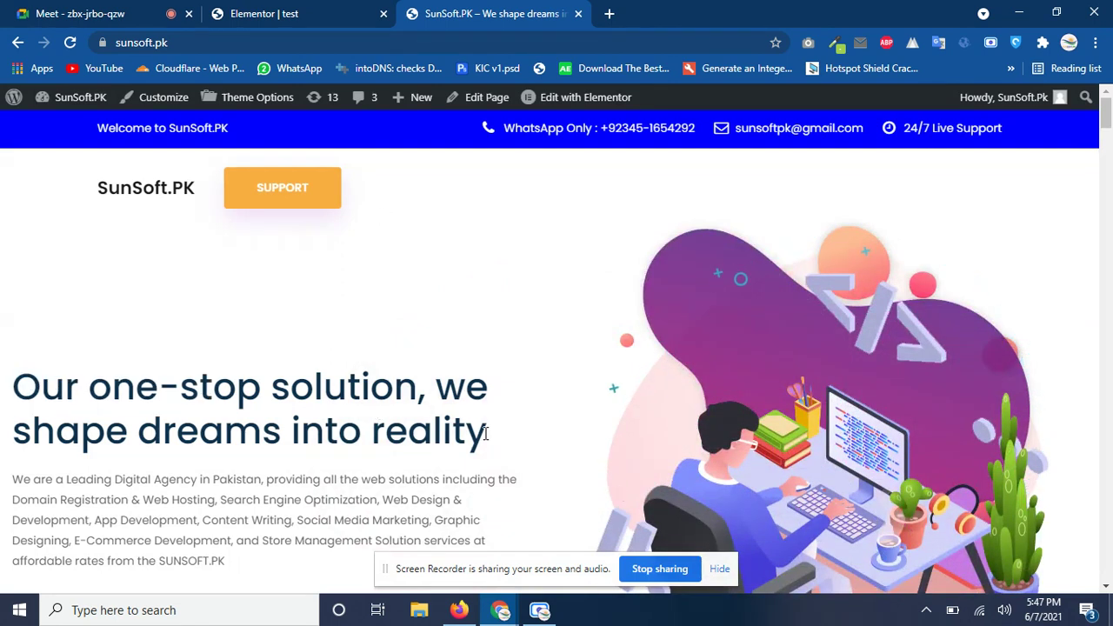
left_click_drag(486, 434, 57, 424)
left_click(116, 411)
left_click_drag(103, 479, 305, 479)
left_click(330, 437)
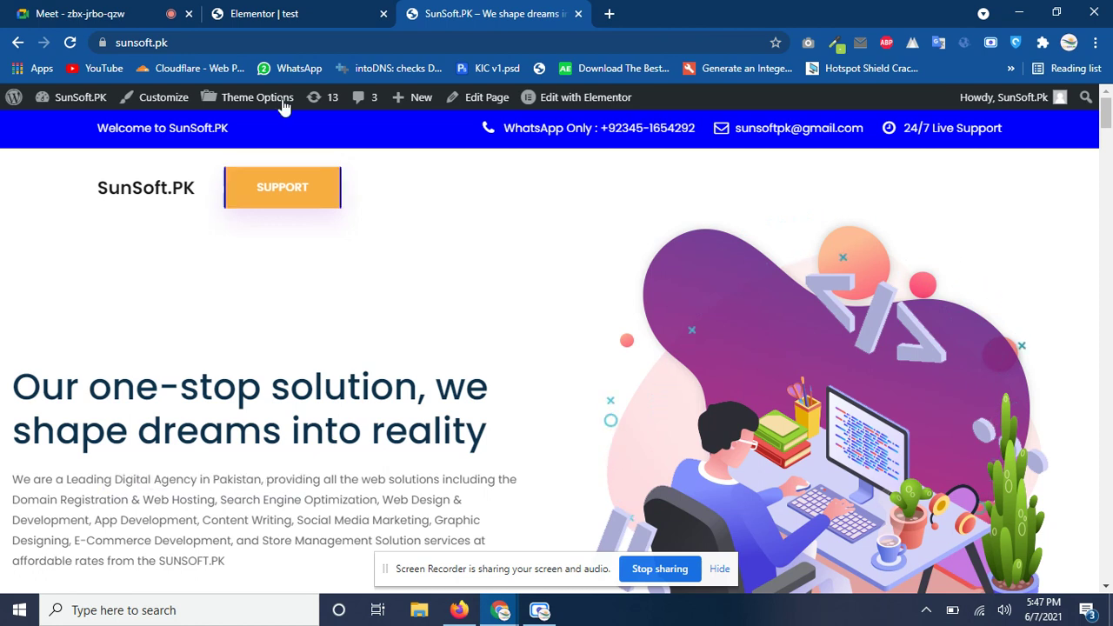
- Return to the Elementor editor and add a single-column section containing a Heading widget
left_click(284, 15)
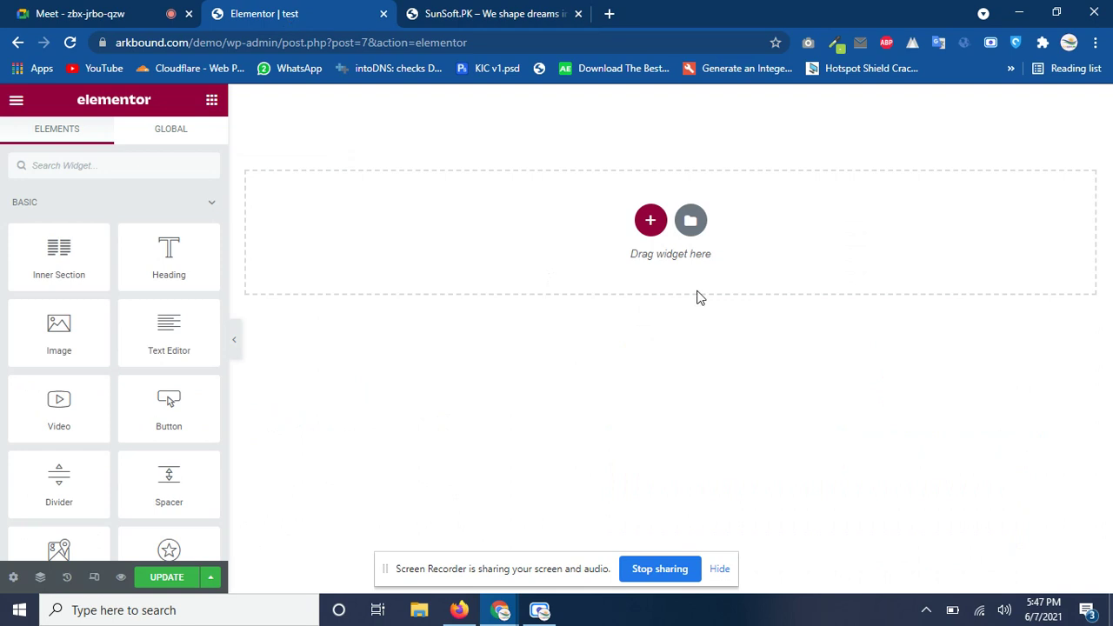
left_click(652, 229)
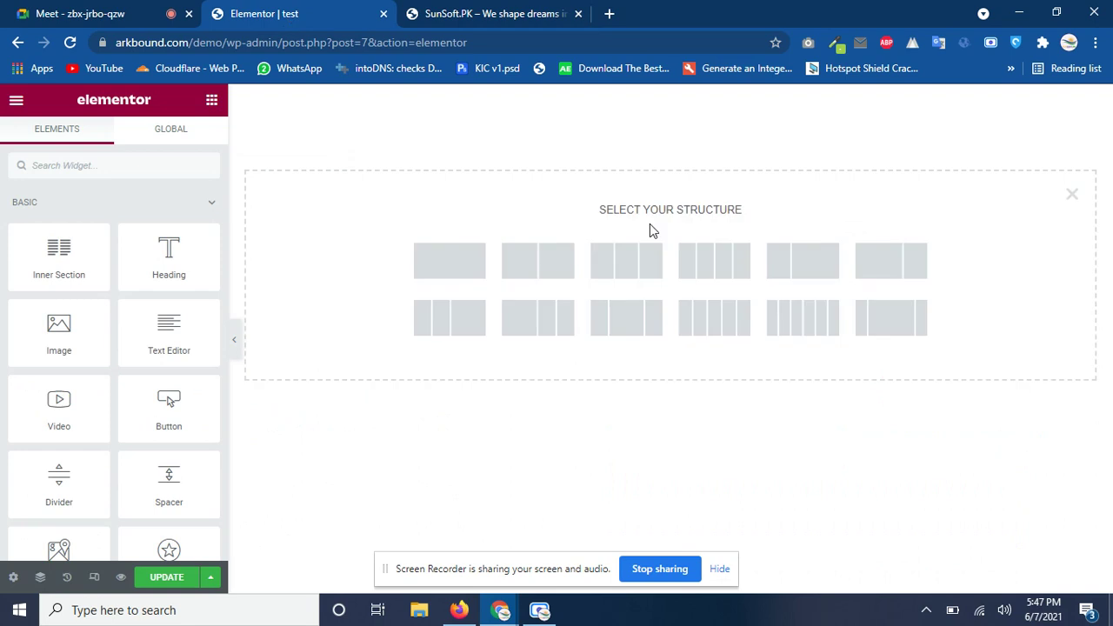
left_click(483, 264)
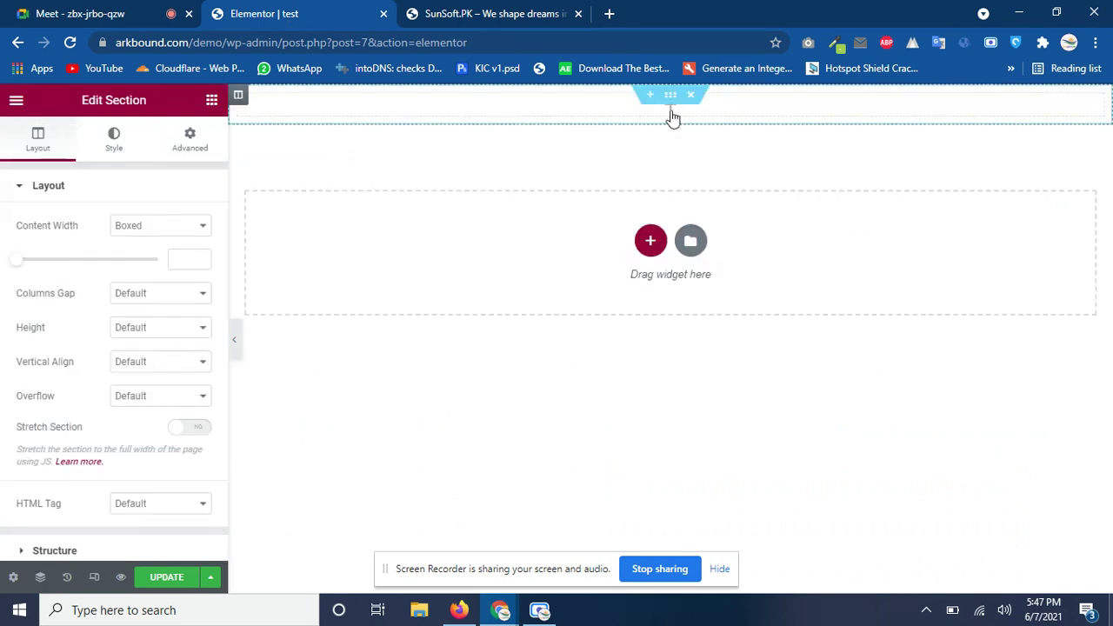
left_click(670, 117)
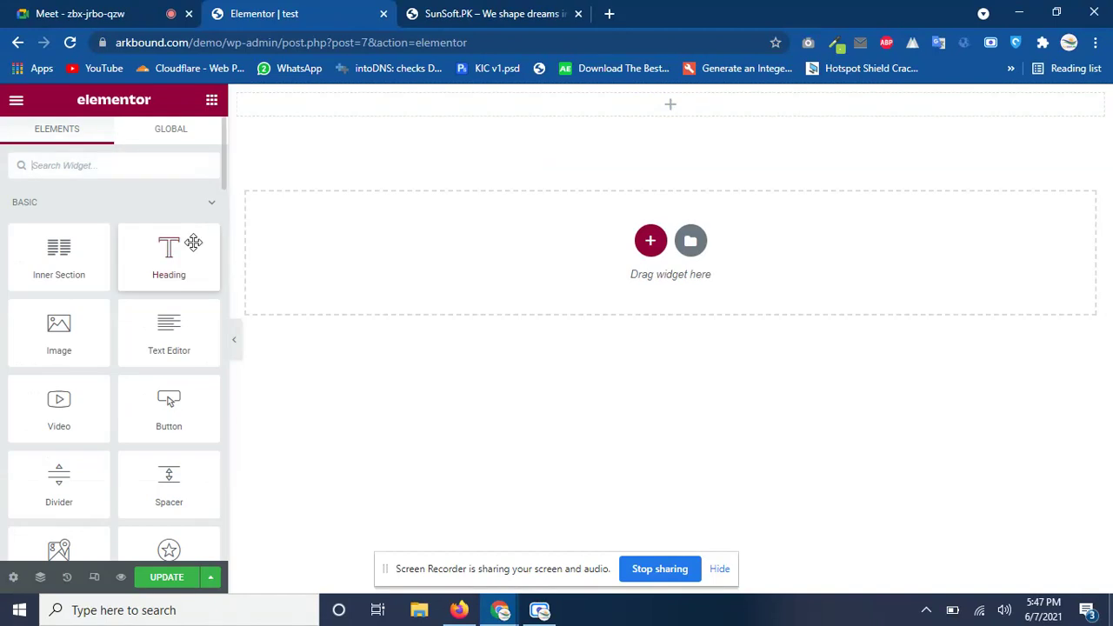
left_click_drag(163, 254, 663, 111)
- Replace the heading's placeholder title with "test demo"
left_click(162, 247)
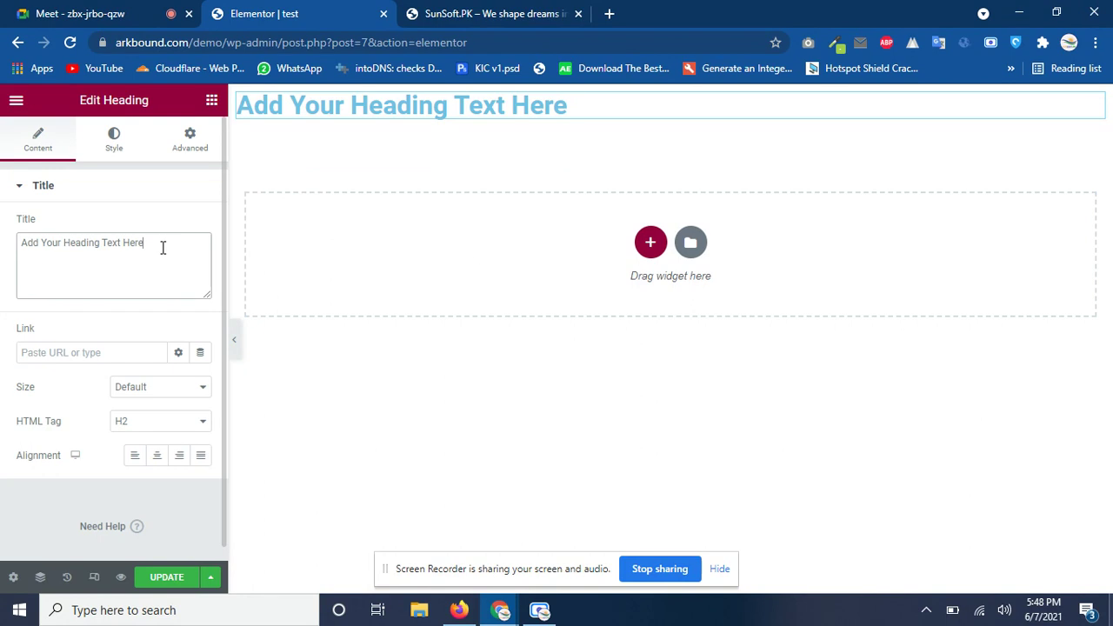
key("BackSpace")
key("BackSpace")
key("BackSpace")
key("BackSpace")
key("BackSpace")
key("BackSpace")
key("BackSpace")
key("BackSpace")
key("BackSpace")
key("BackSpace")
key("BackSpace")
key("BackSpace")
key("BackSpace")
key("BackSpace")
key("BackSpace")
key("BackSpace")
key("BackSpace")
key("BackSpace")
key("BackSpace")
key("BackSpace")
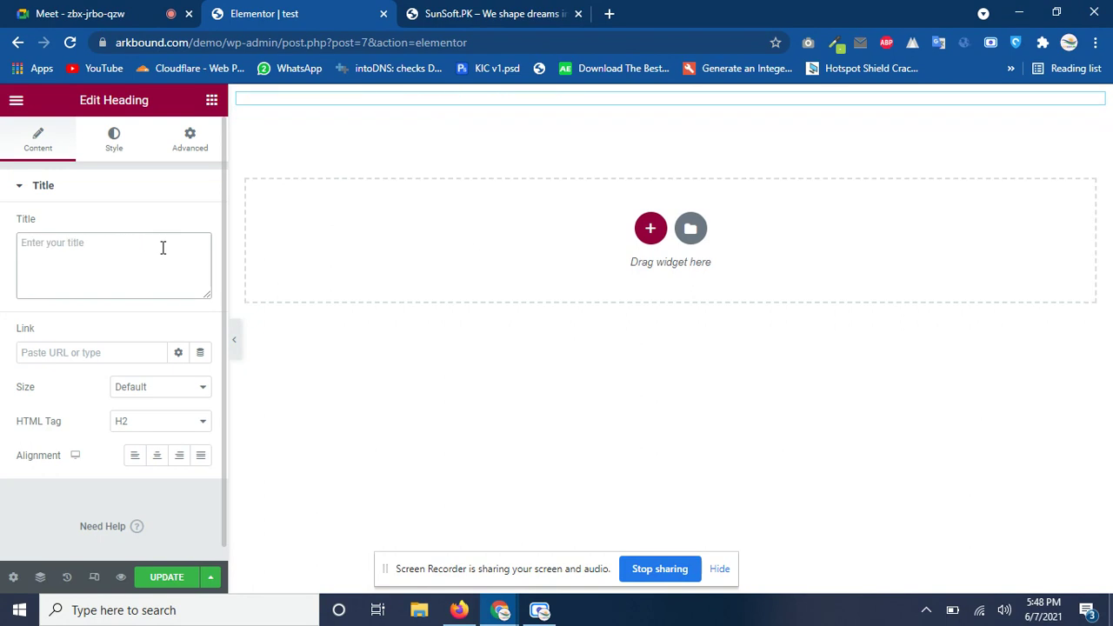
type("test ")
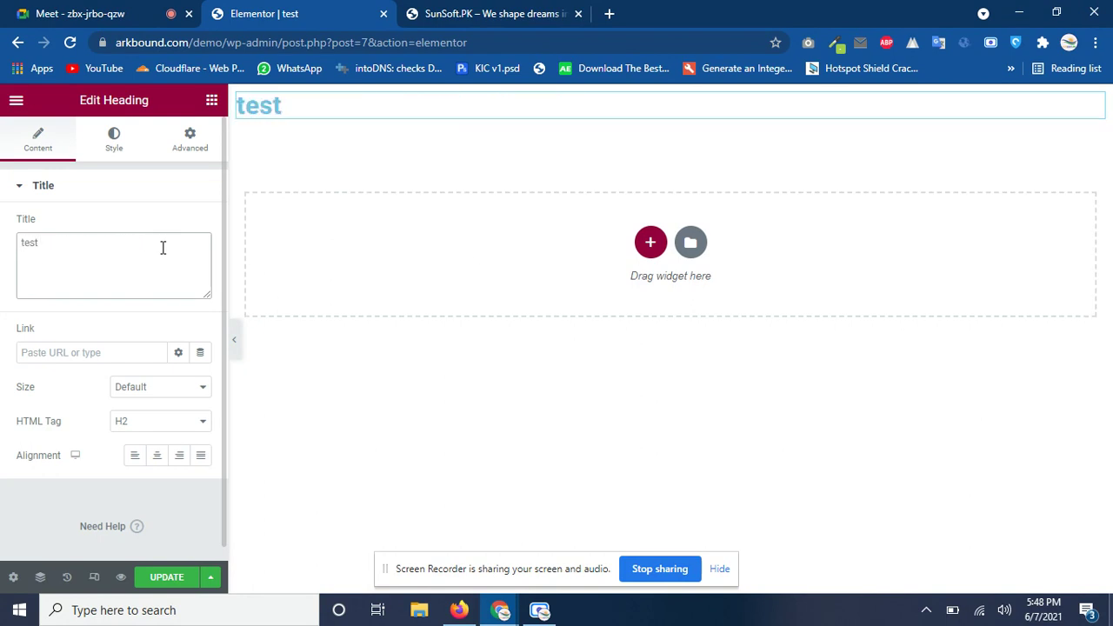
type("demo")
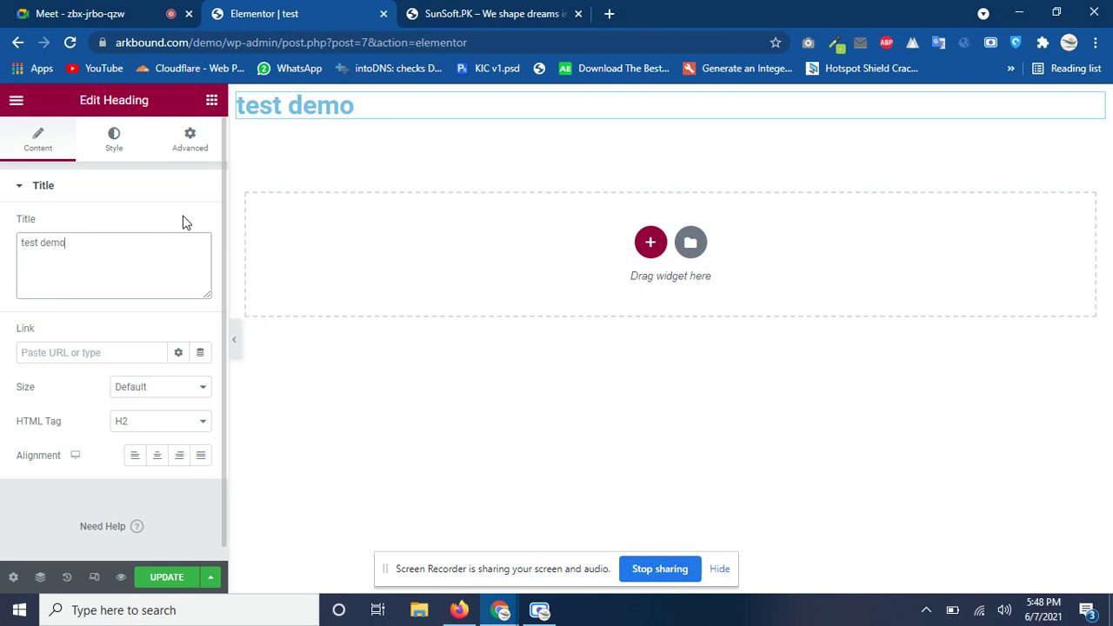
mouse_move(224, 177)
left_mouse_down()
mouse_move(224, 221)
mouse_move(219, 181)
left_mouse_up()
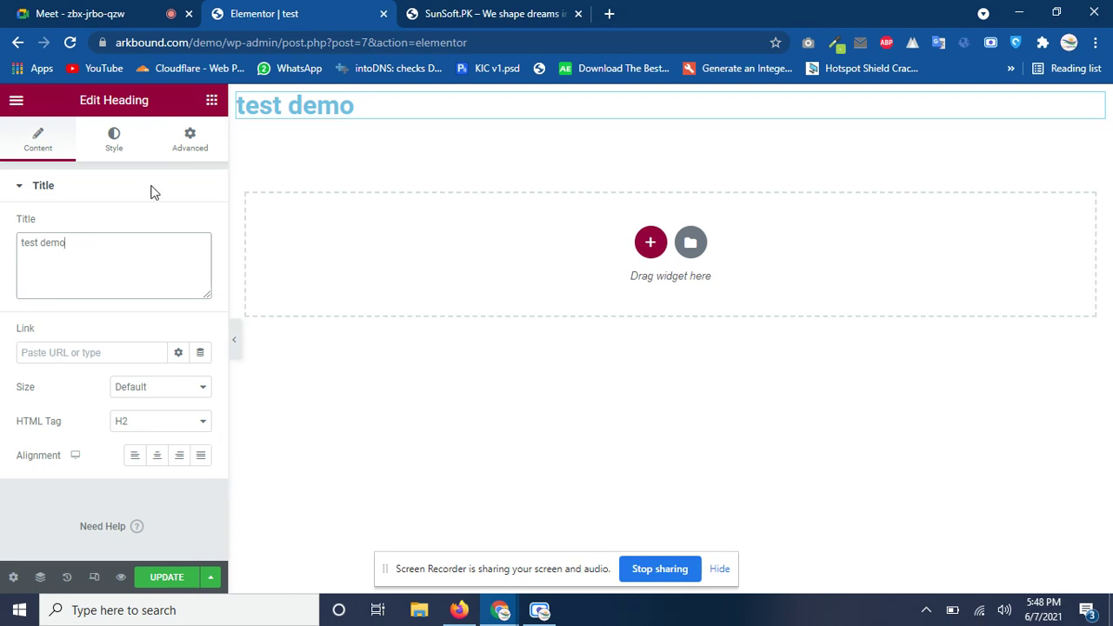
left_click(127, 251)
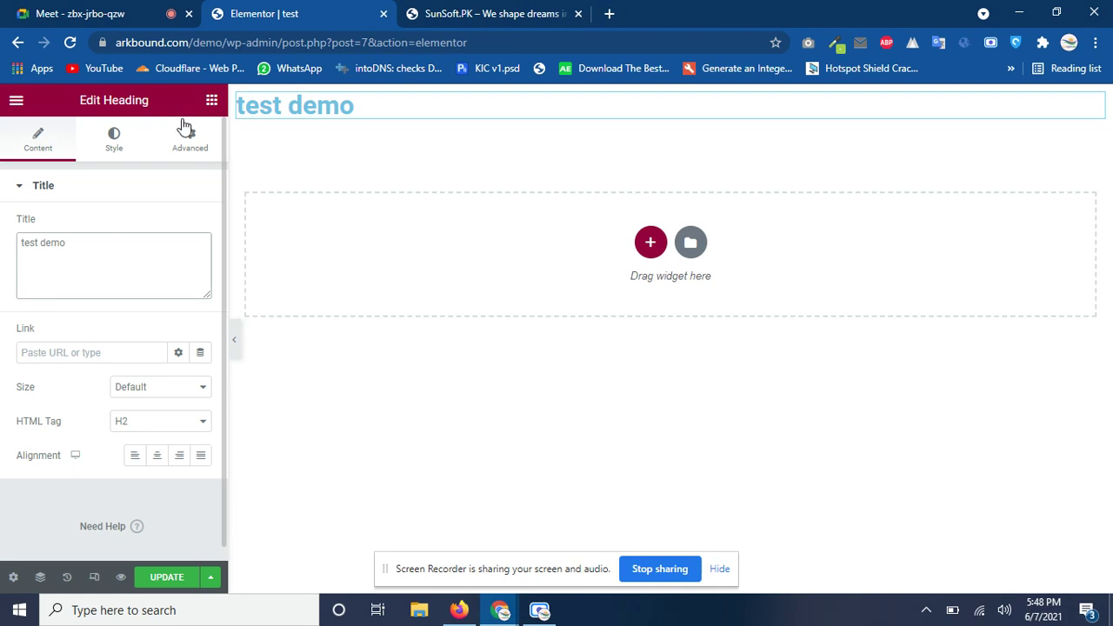
left_click(211, 101)
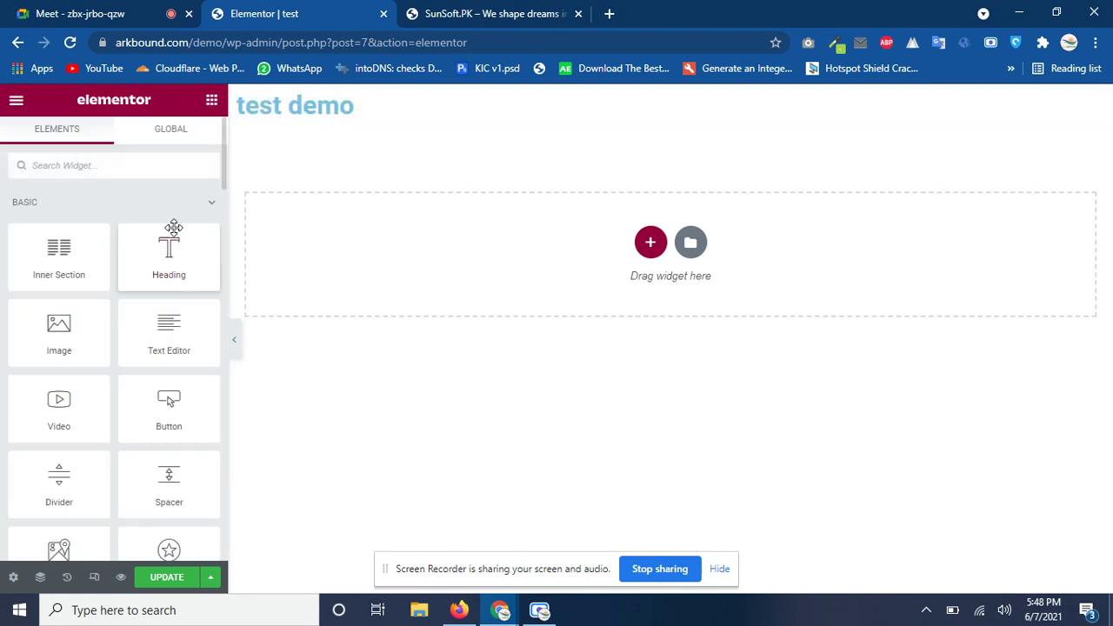
left_click(259, 116)
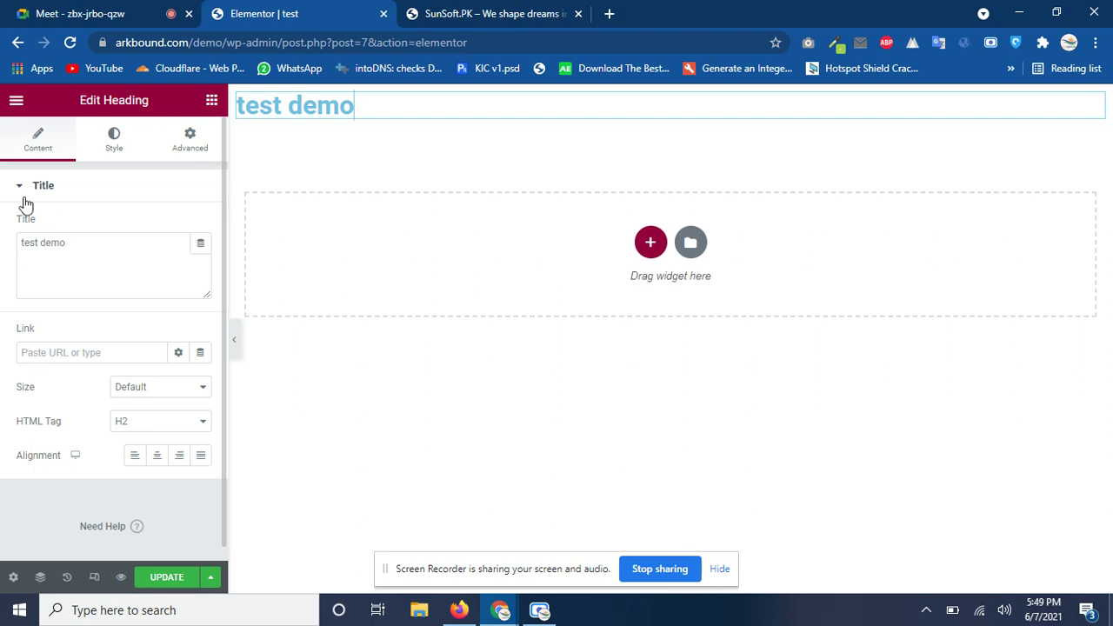
- Check the in-call messages in the Google Meet call, hide the screen-sharing notice, and return to the Elementor editor
left_click(77, 12)
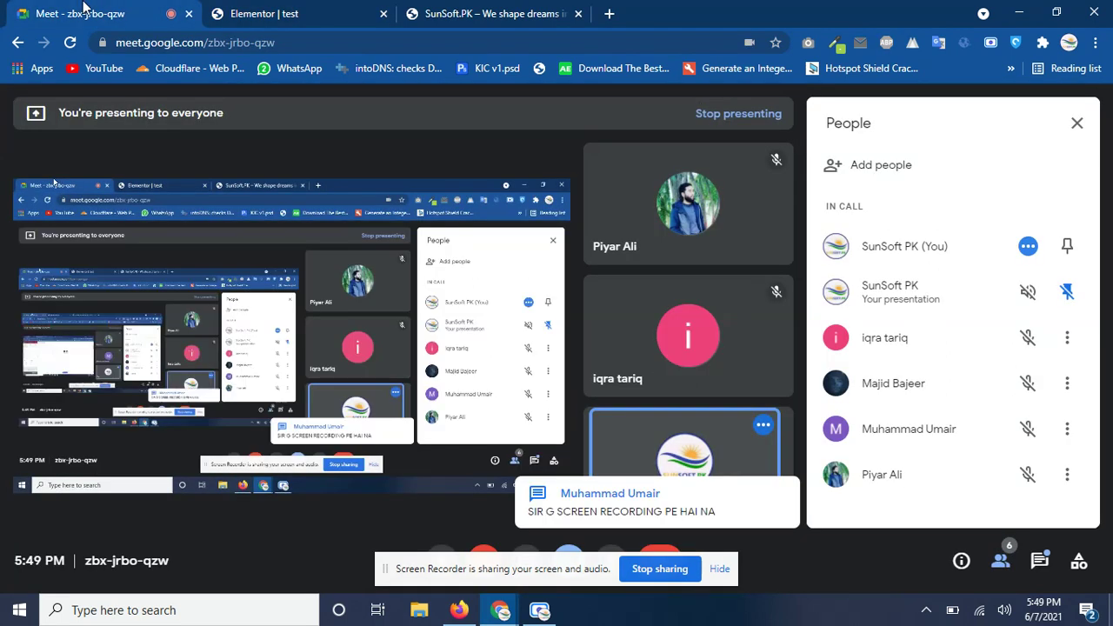
left_click(1040, 560)
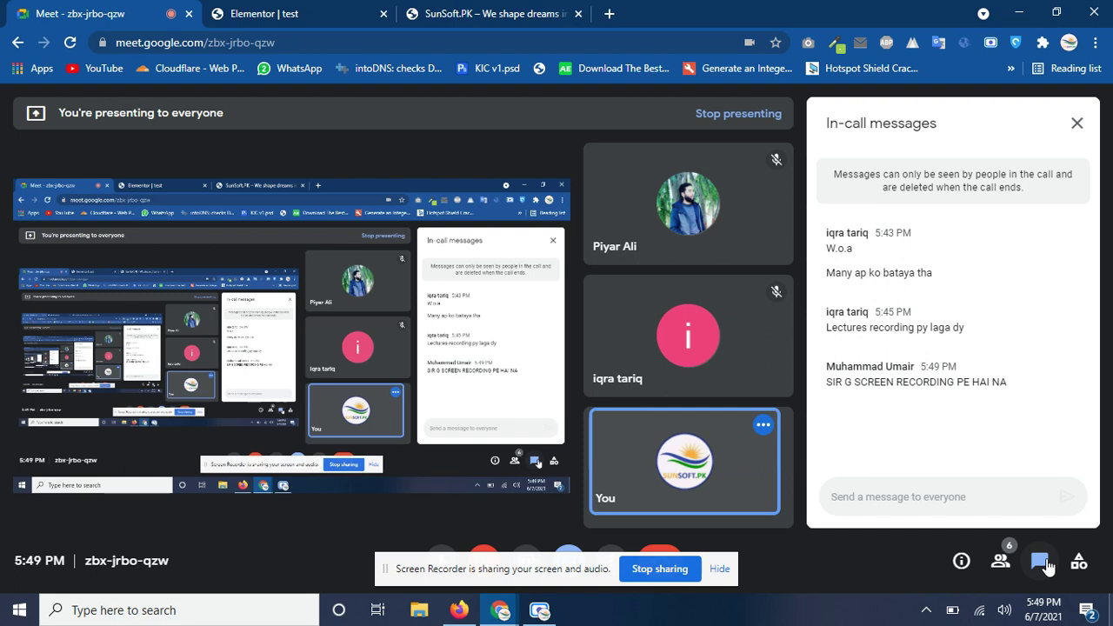
left_click(721, 572)
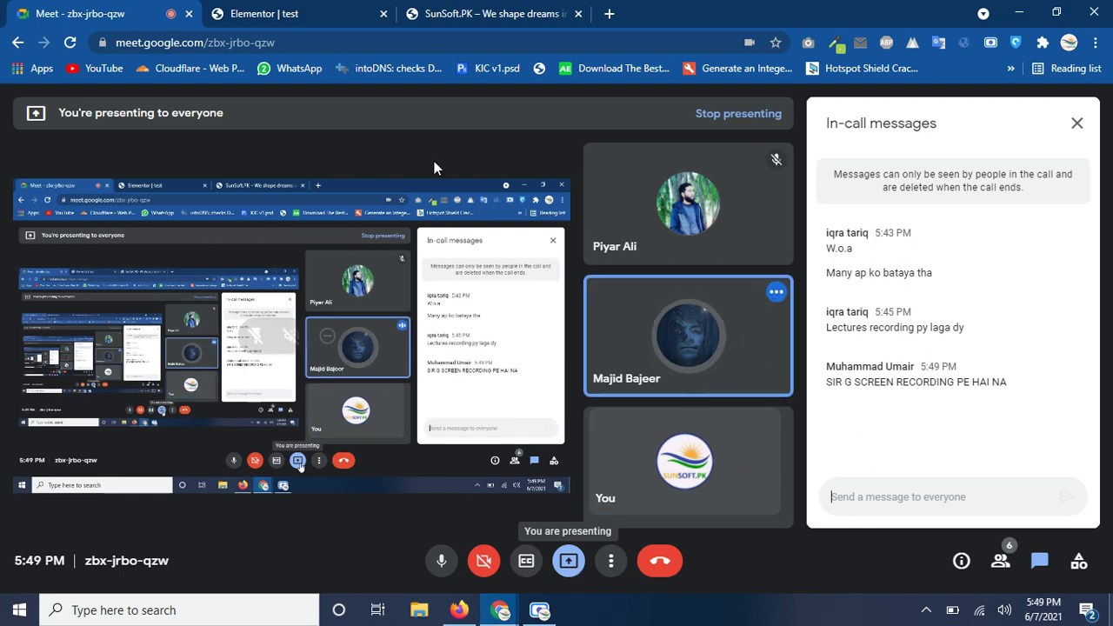
left_click(296, 13)
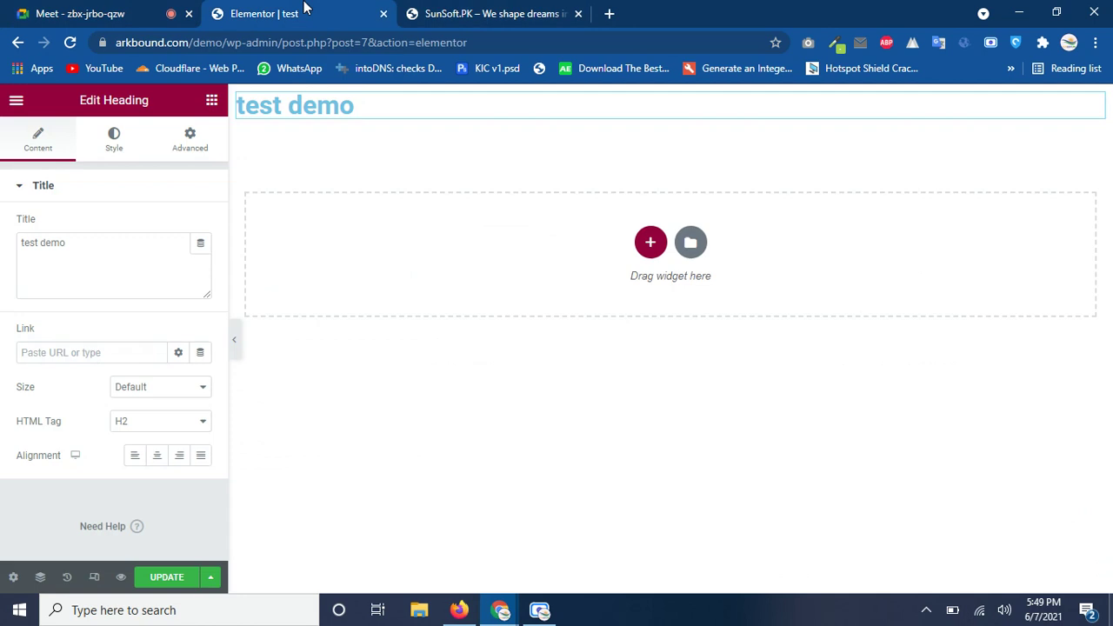
left_click(374, 110)
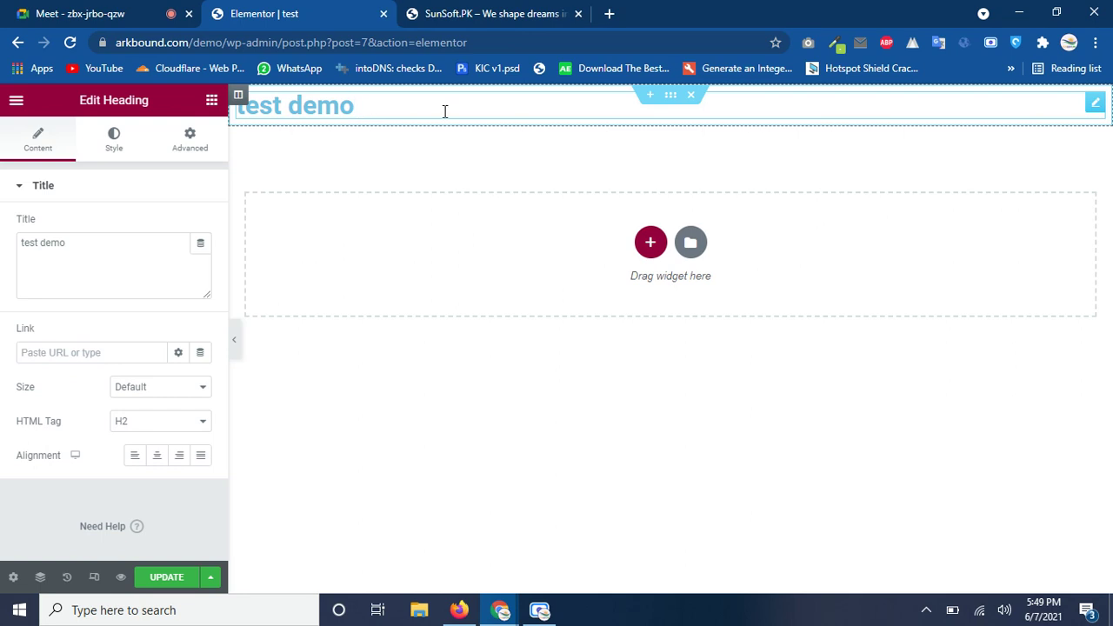
left_click(77, 253)
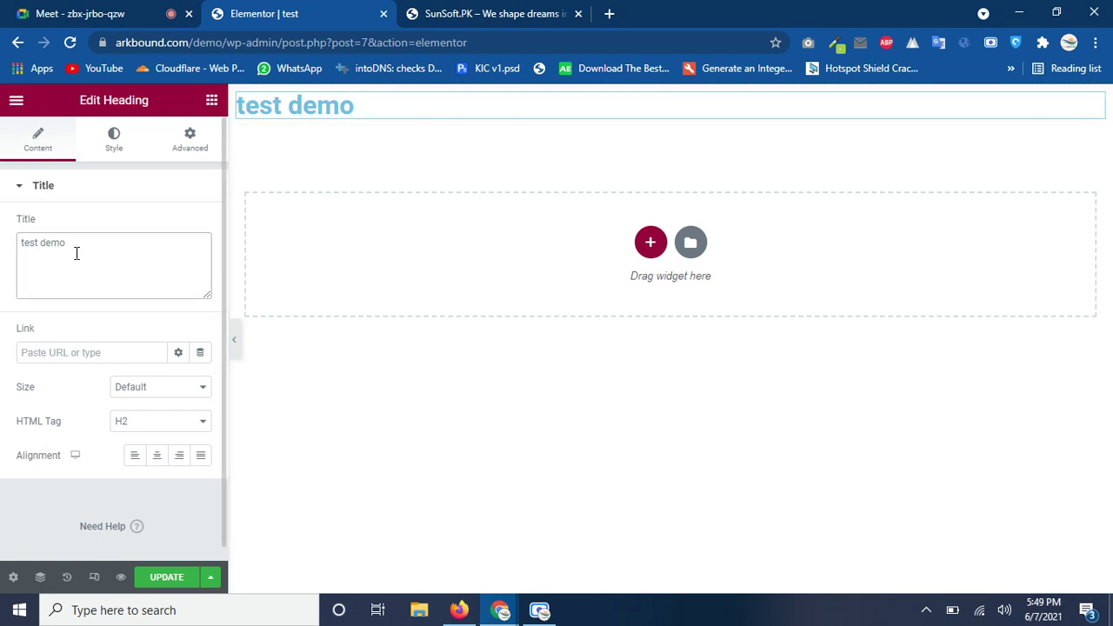
type("h")
key("BackSpace")
type("h")
key("BackSpace")
left_click(34, 349)
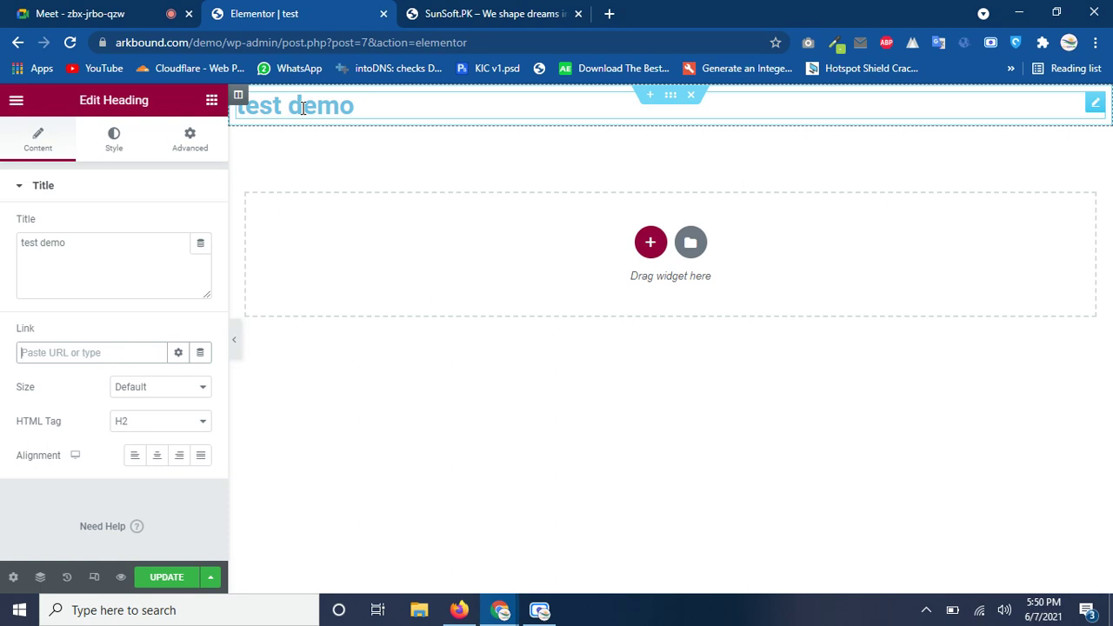
left_click(474, 13)
left_click(416, 38)
key("ctrl+c")
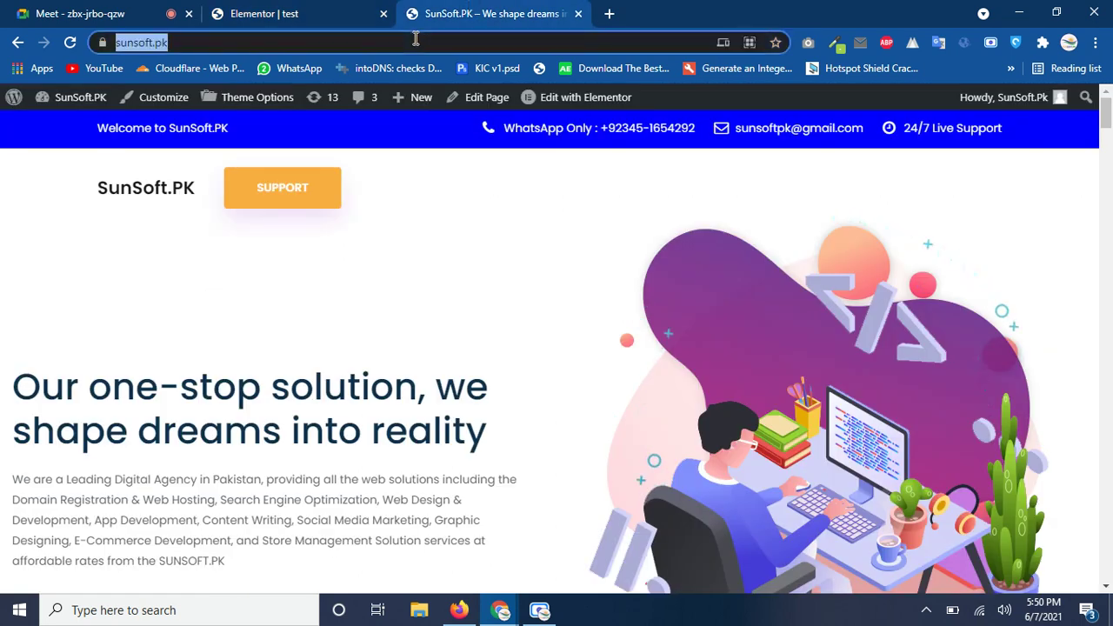
right_click(415, 40)
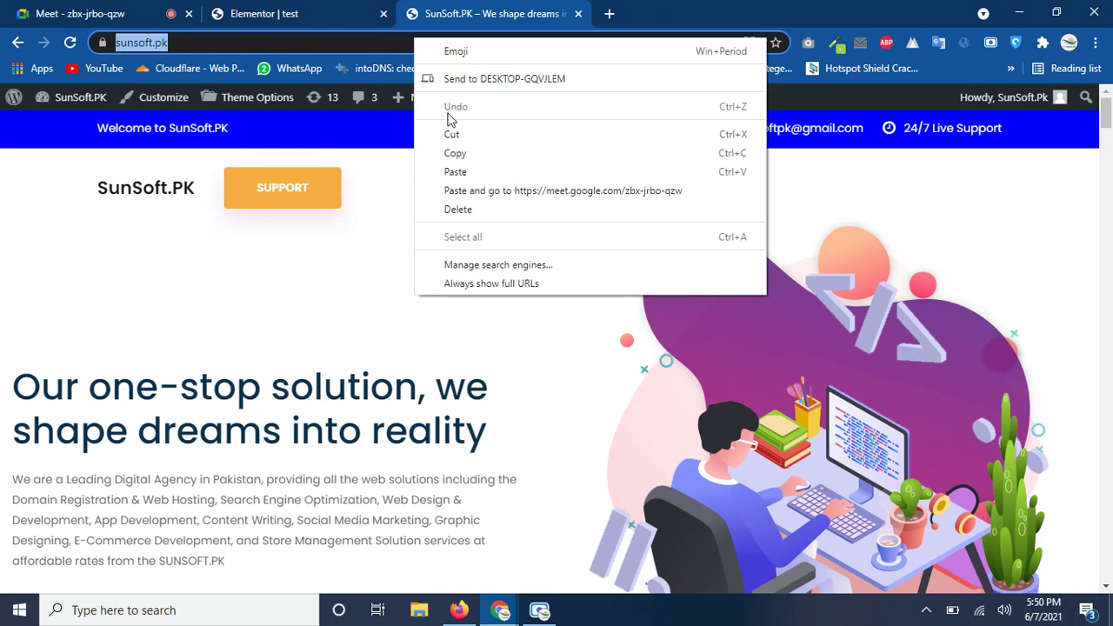
left_click(450, 154)
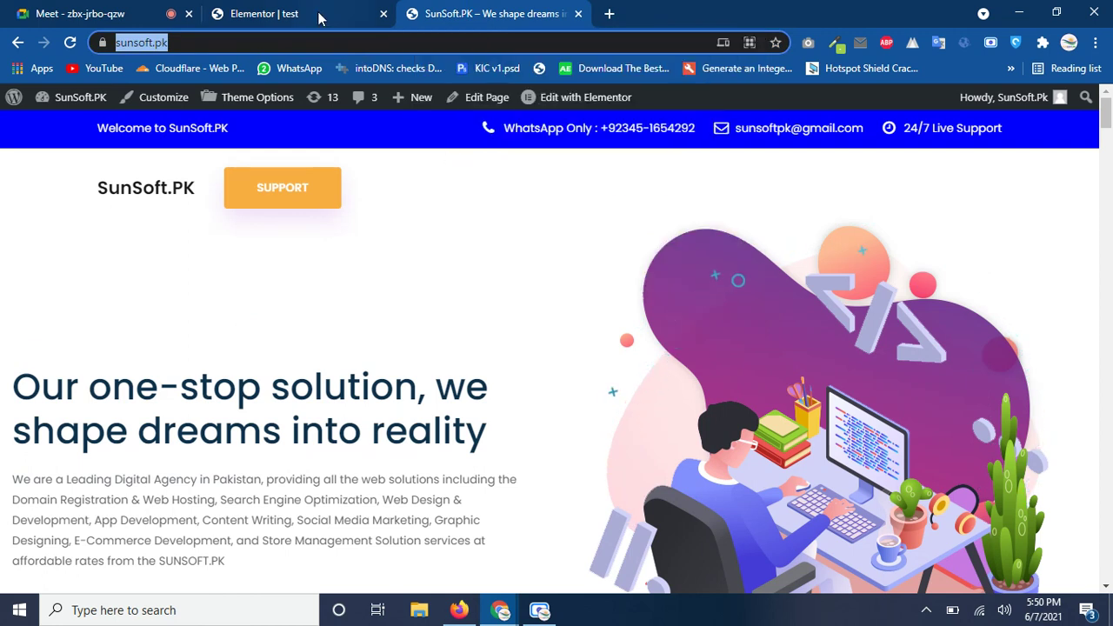
left_click(269, 14)
left_click(79, 355)
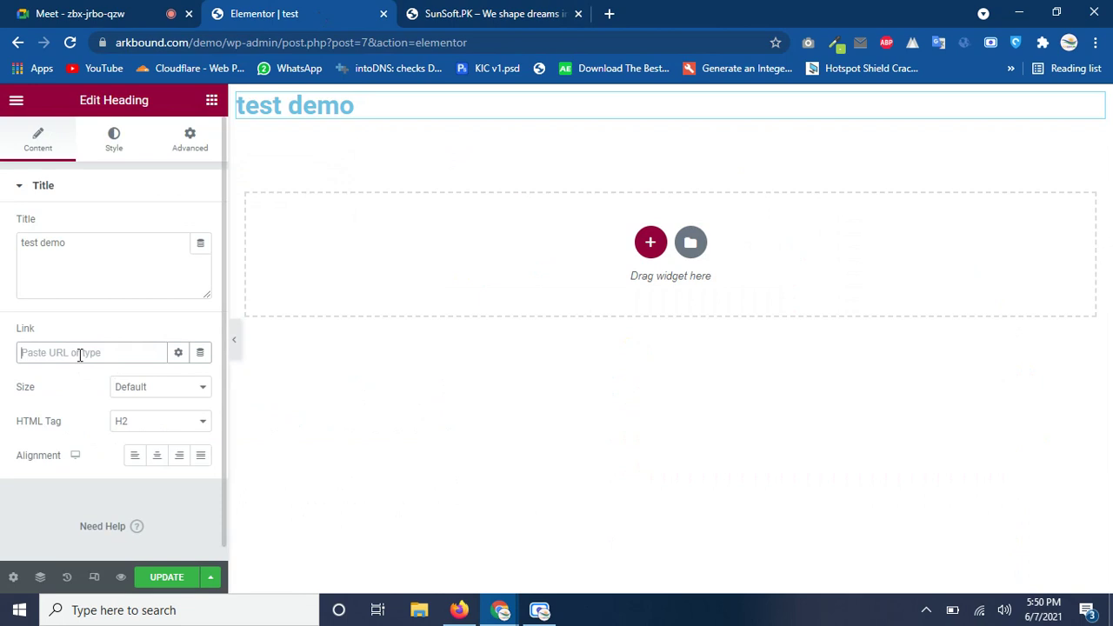
key("ctrl+v")
- Update the page, test the heading's link in the preview, and return to the heading's link setting in the editor
left_click(163, 579)
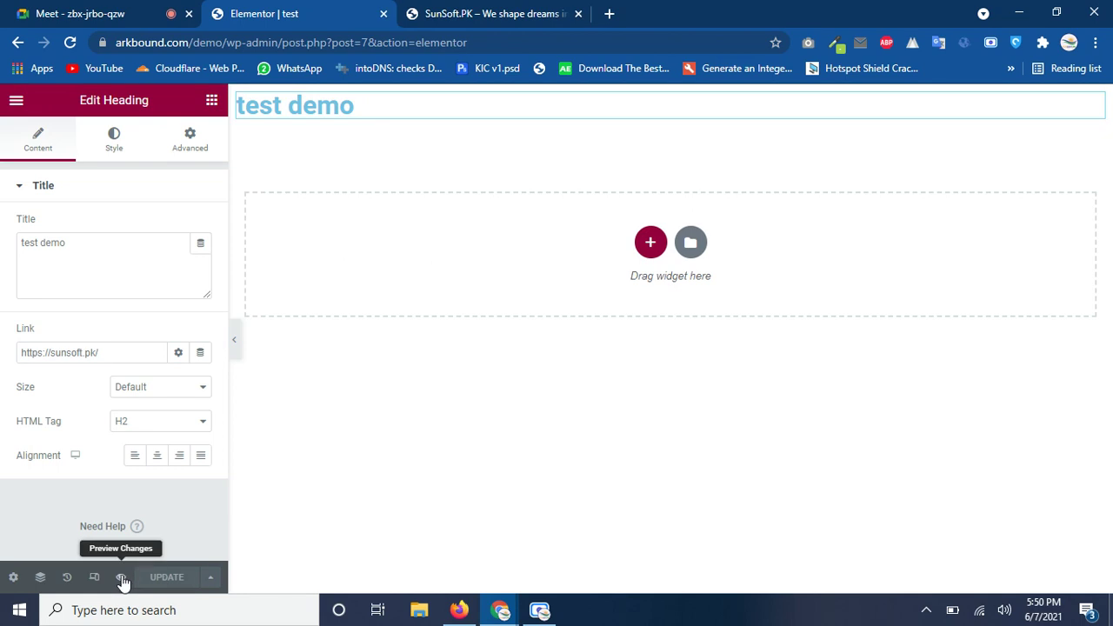
left_click(122, 579)
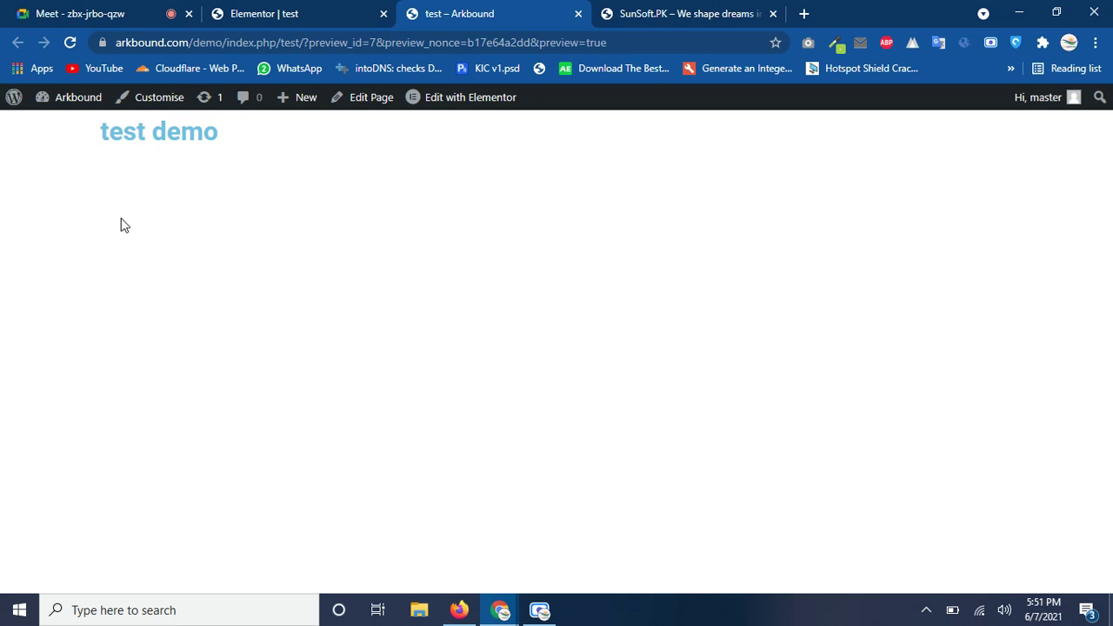
left_click(133, 141)
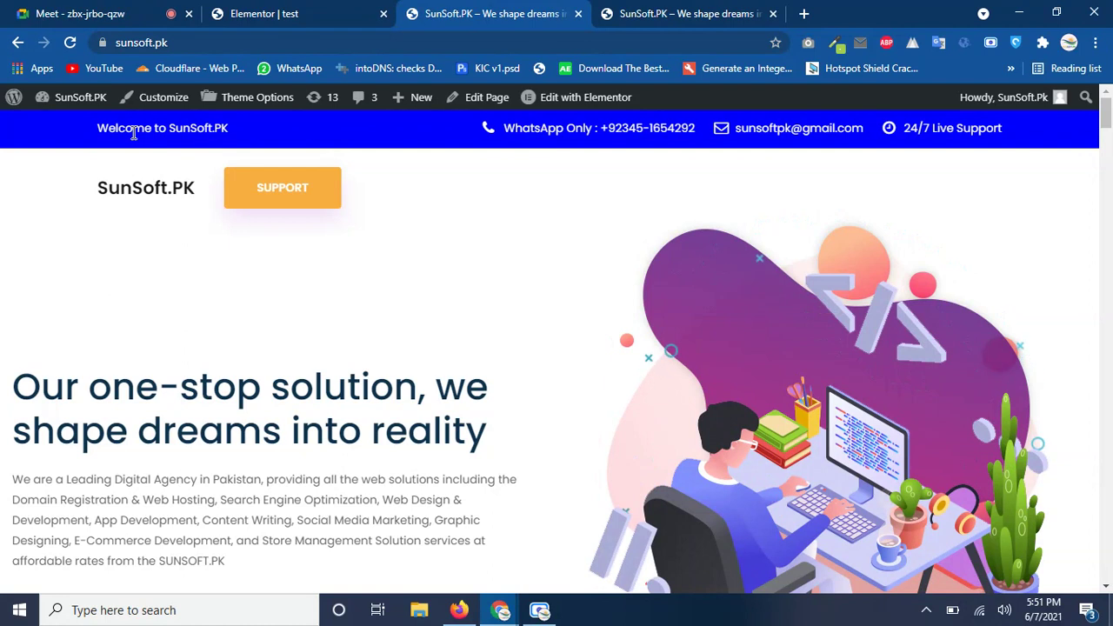
left_click(270, 13)
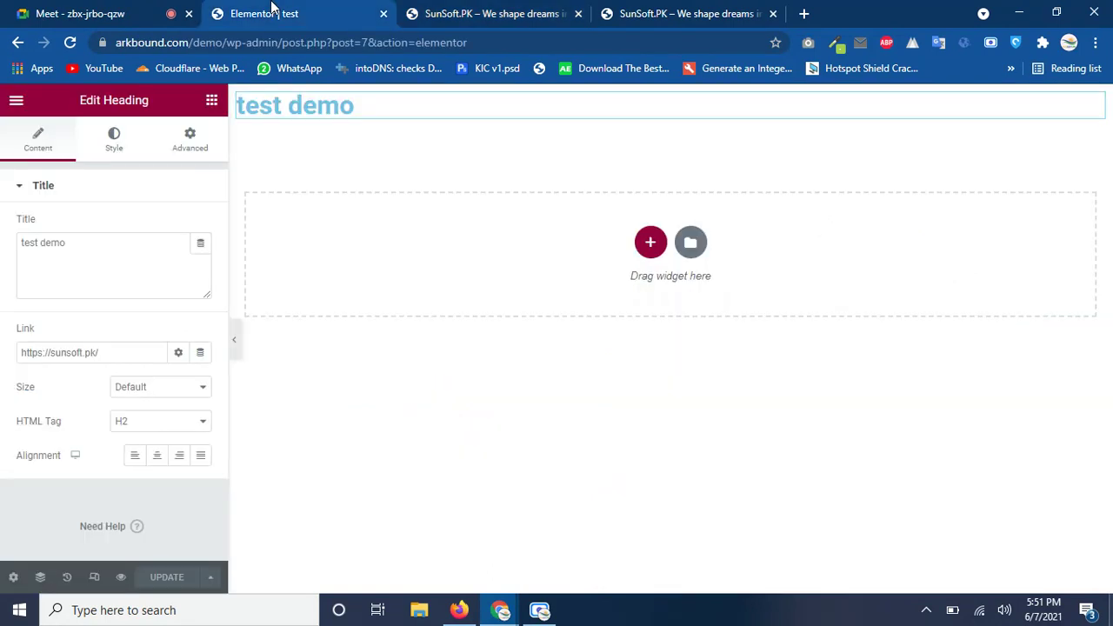
left_click(107, 352)
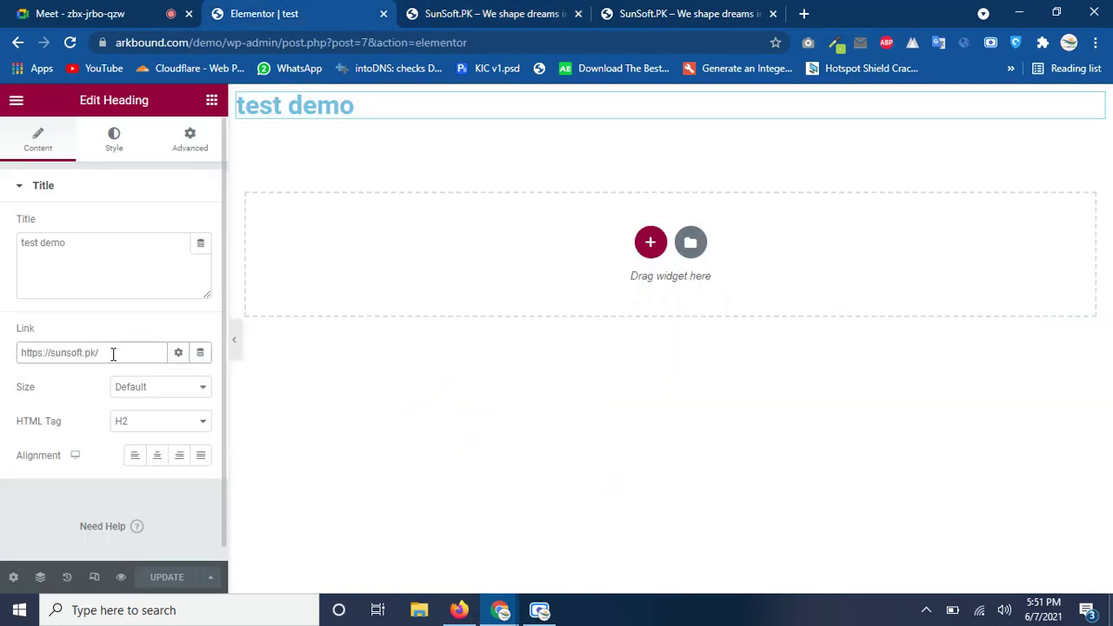
left_click_drag(106, 352, 19, 352)
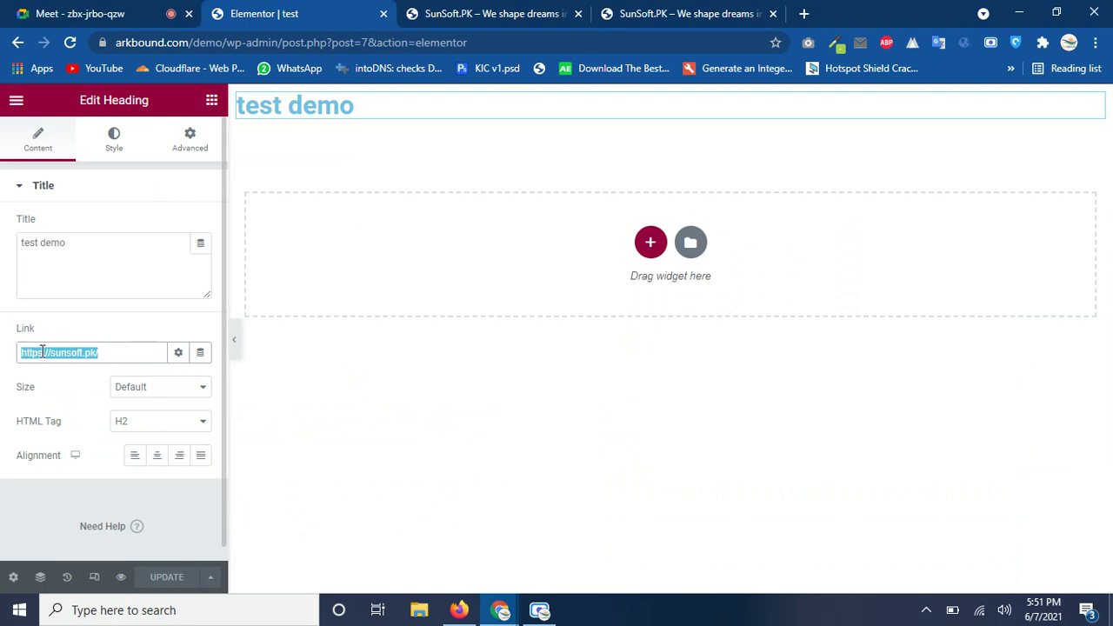
left_click(44, 352)
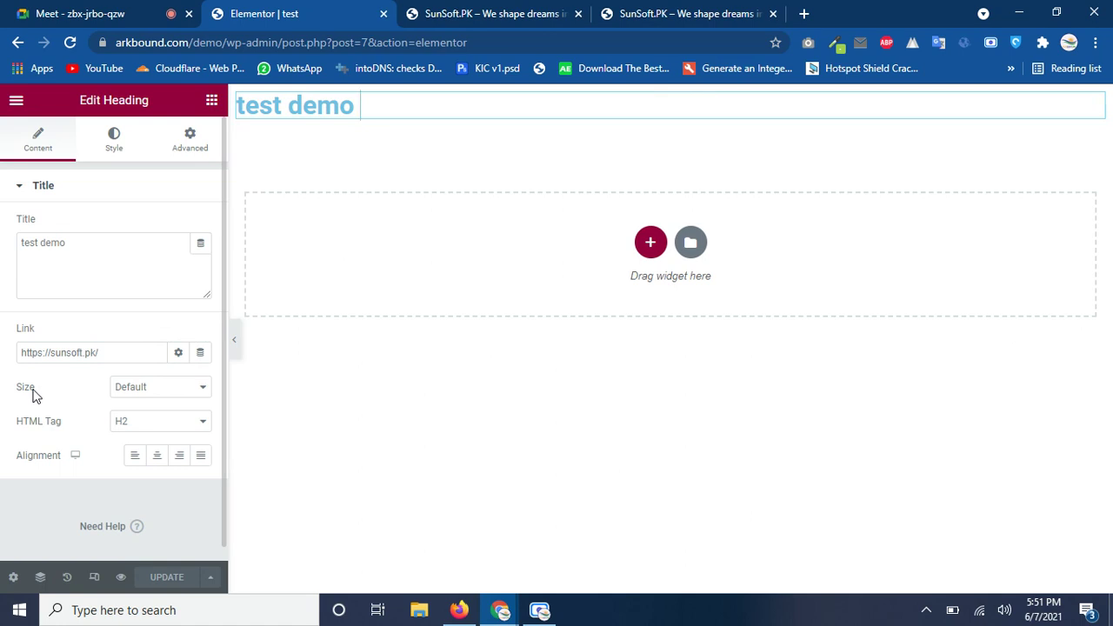
- Try the heading at sizes Small, Medium, Large, XL and XXL, and settle on Large
left_click(160, 387)
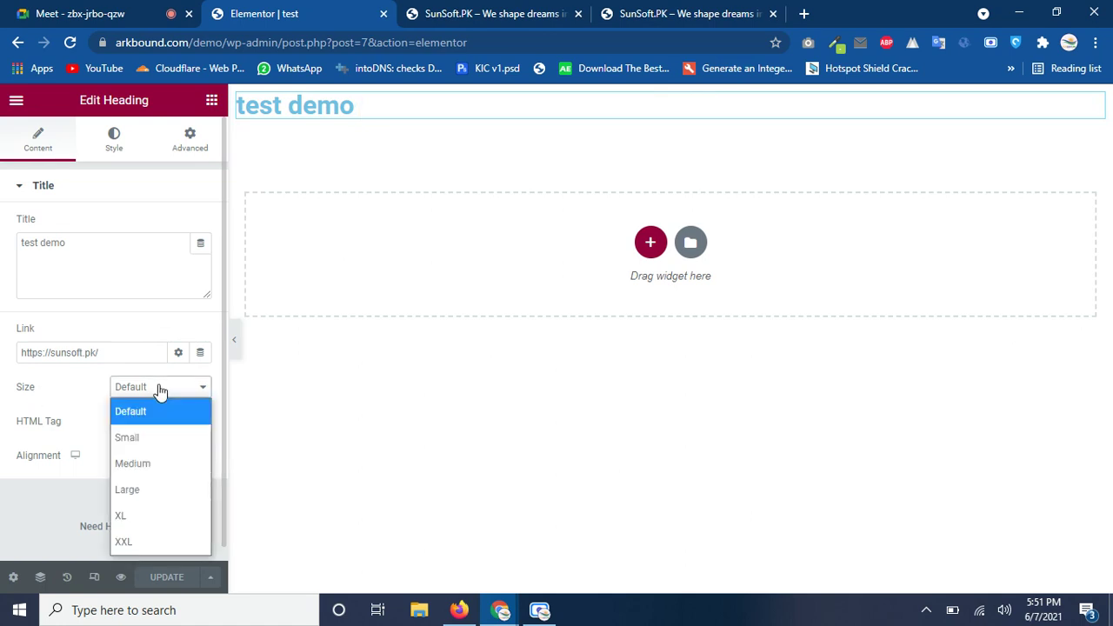
left_click(159, 391)
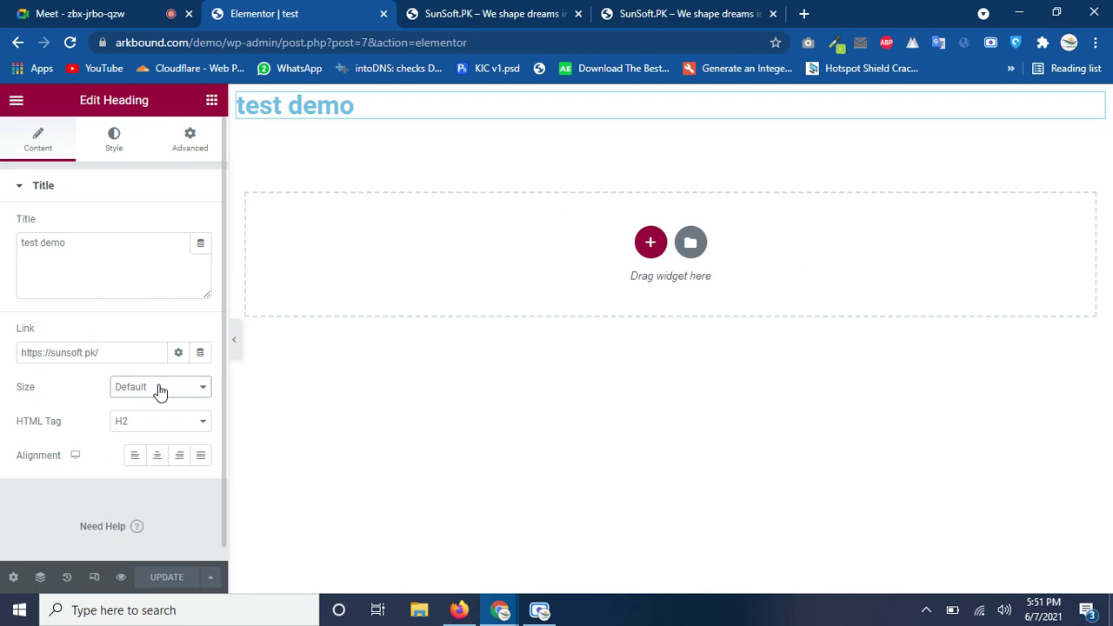
left_click(159, 387)
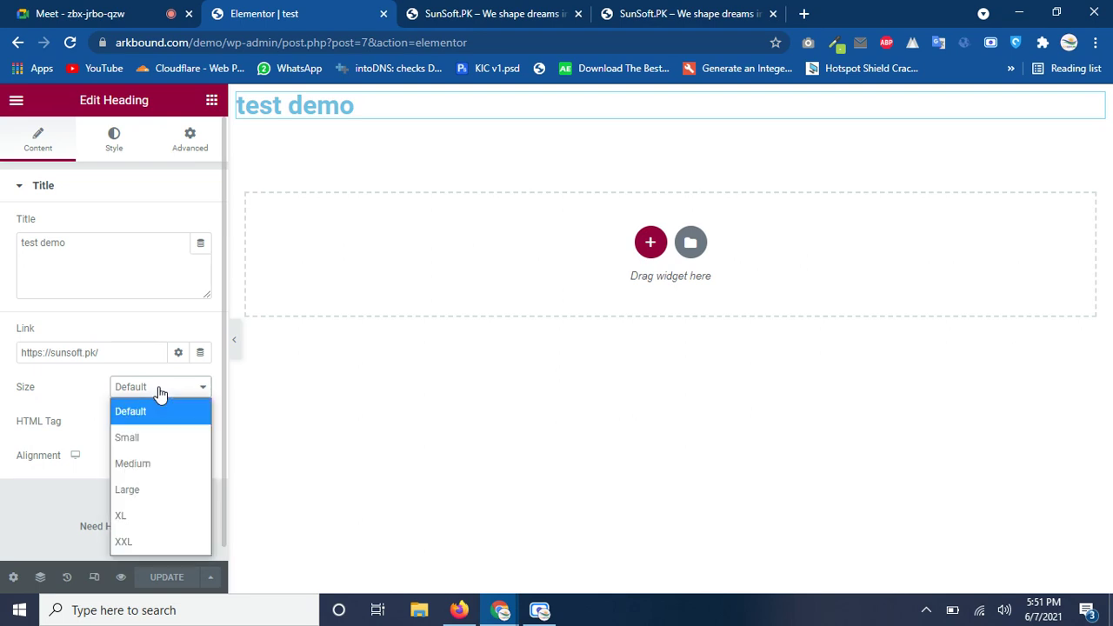
left_click(150, 431)
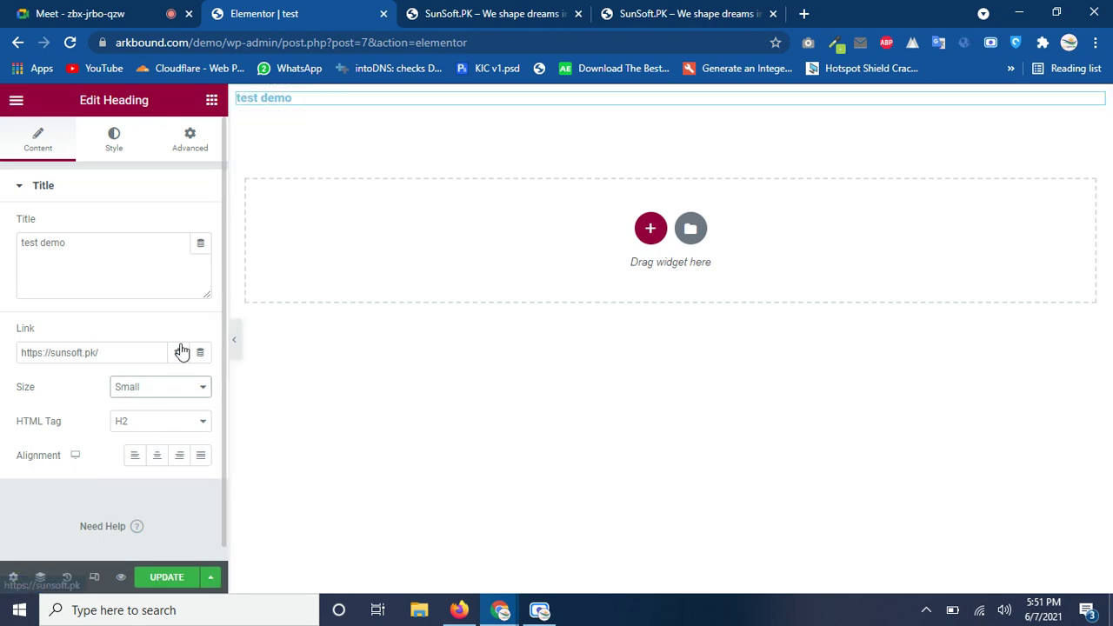
left_click(163, 390)
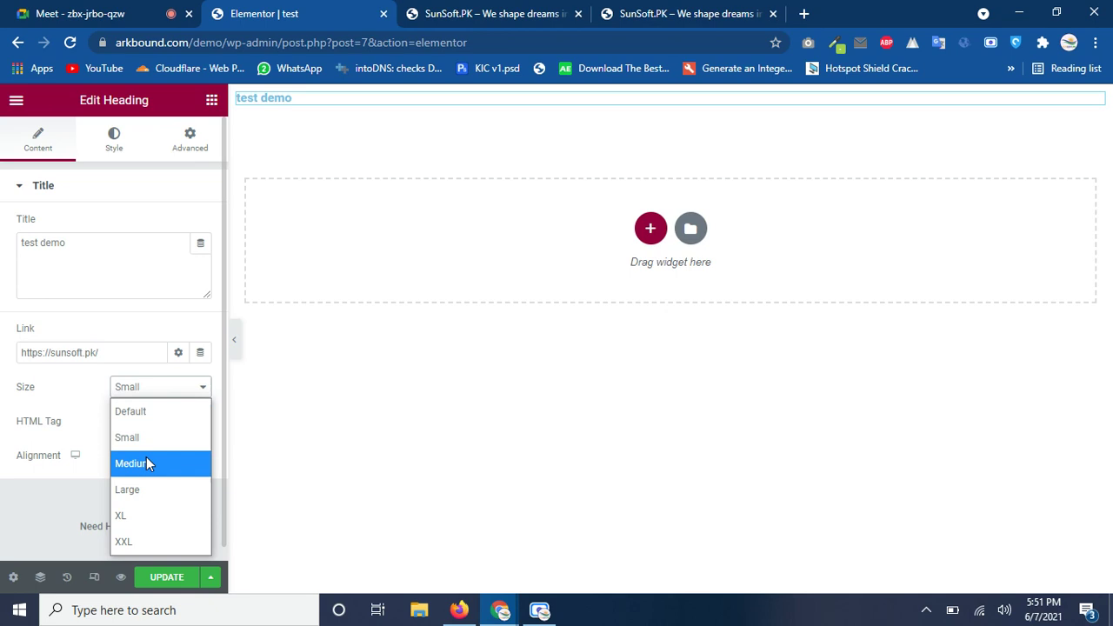
left_click(146, 463)
left_click(162, 391)
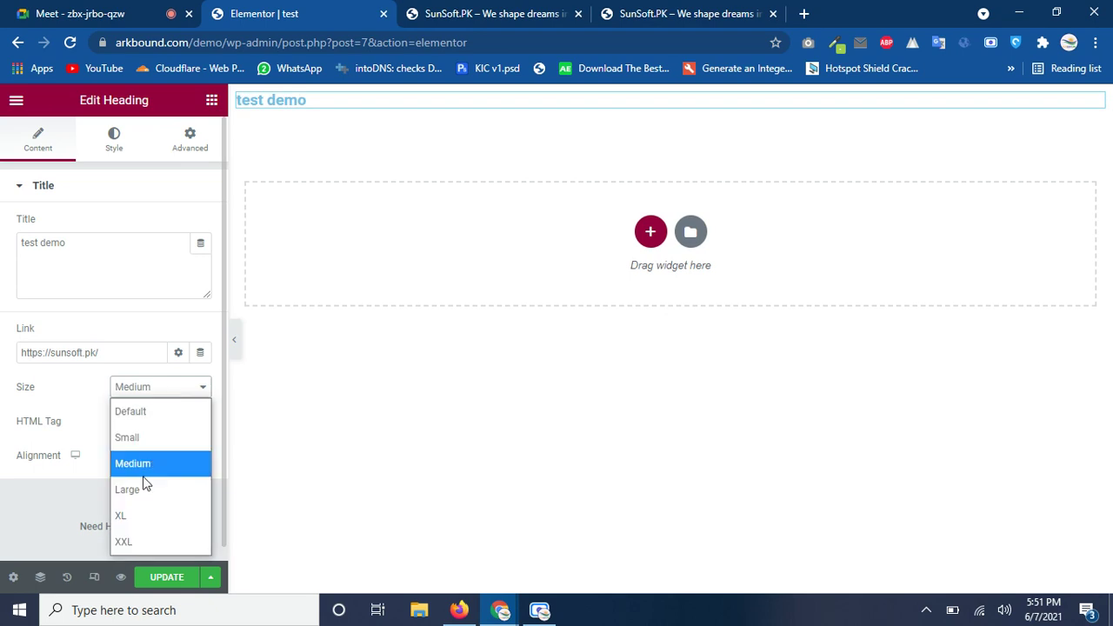
left_click(144, 485)
left_click(173, 395)
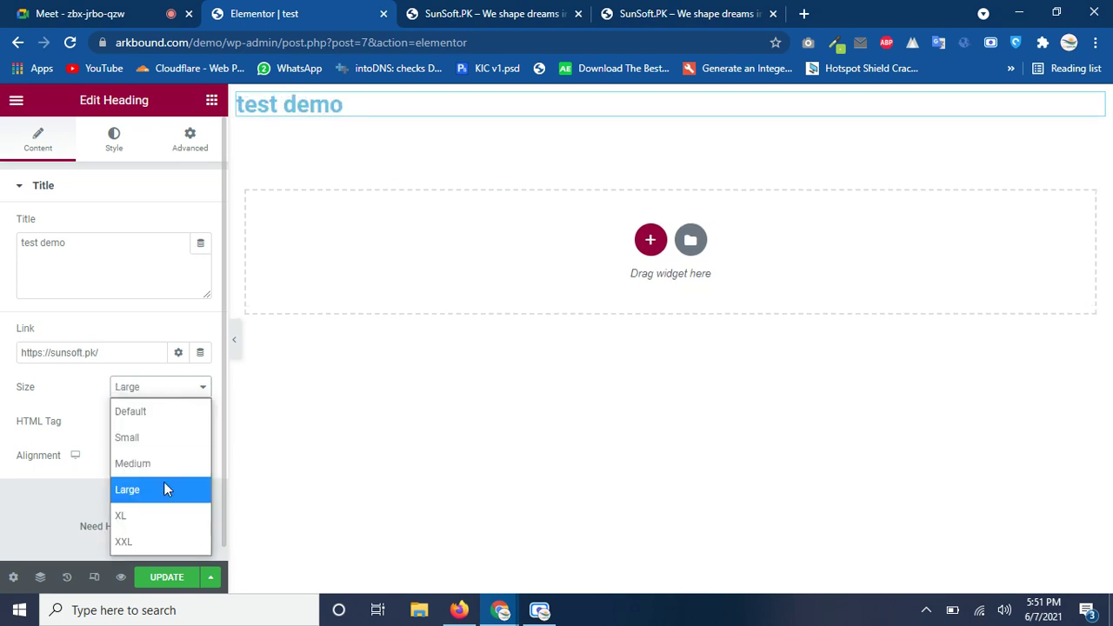
left_click(164, 510)
left_click(165, 393)
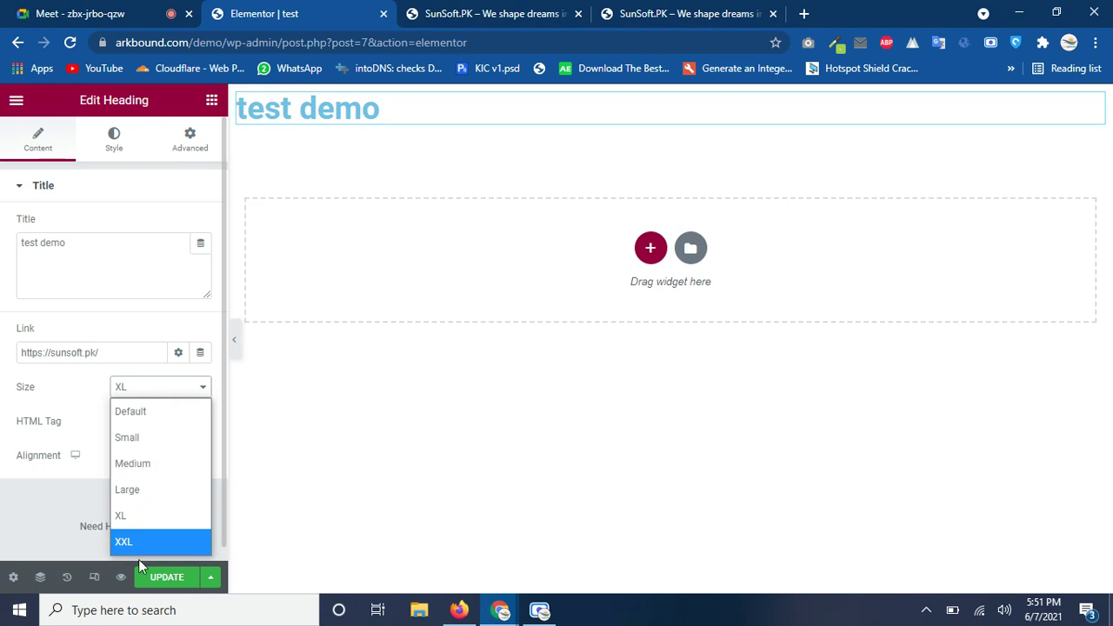
left_click(138, 544)
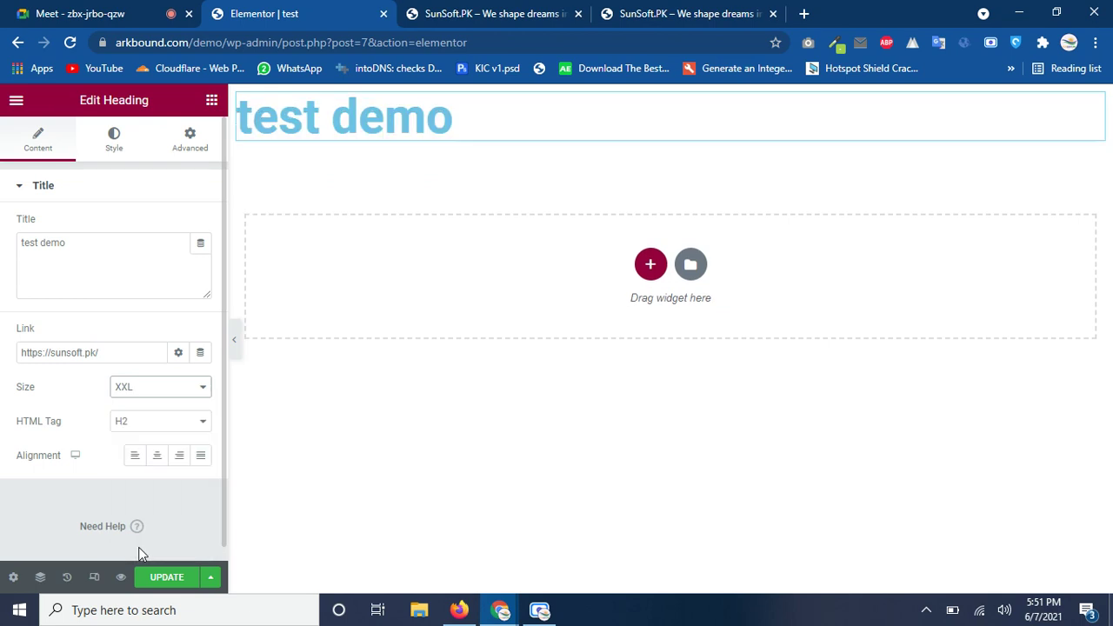
left_click(156, 393)
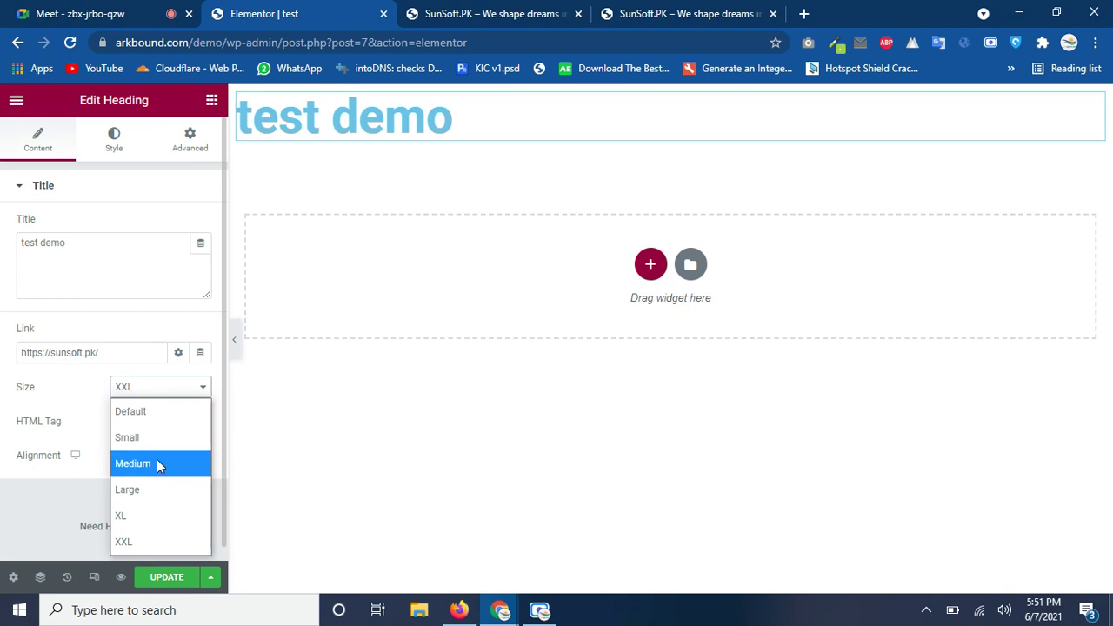
left_click(156, 485)
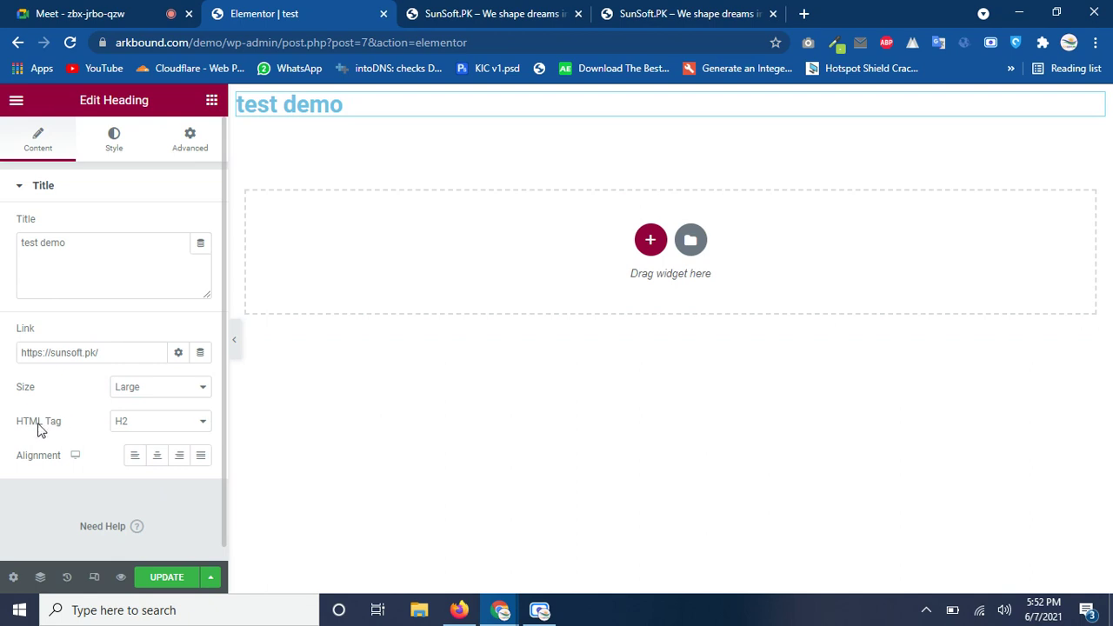
- Try the HTML tags H3, H4, H5 and H1 on the heading, and set it back to H2
left_click(128, 422)
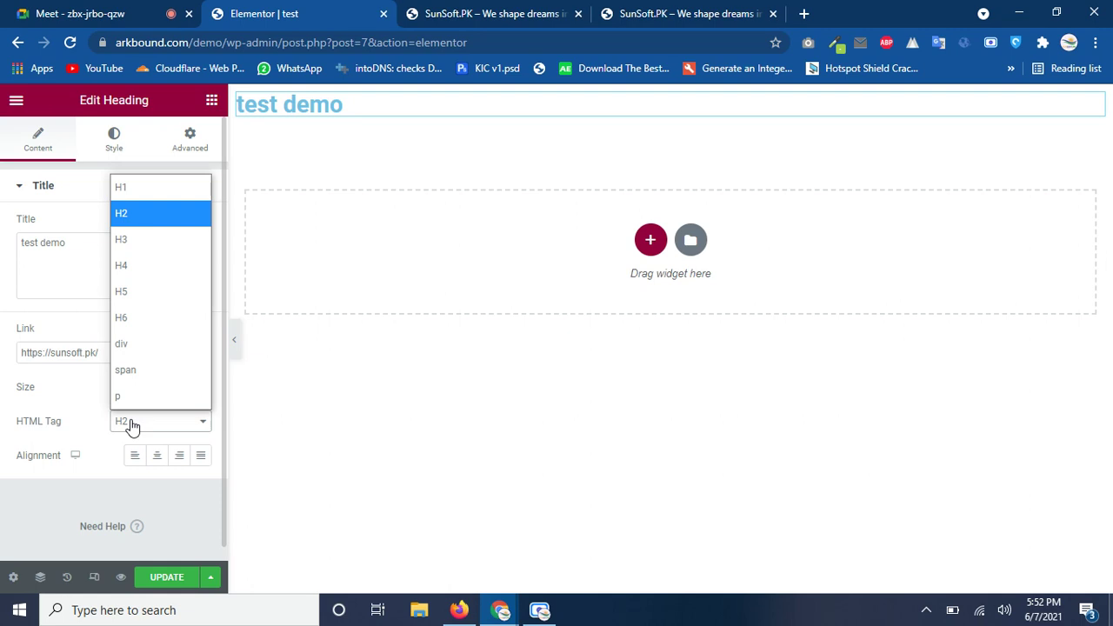
left_click(140, 244)
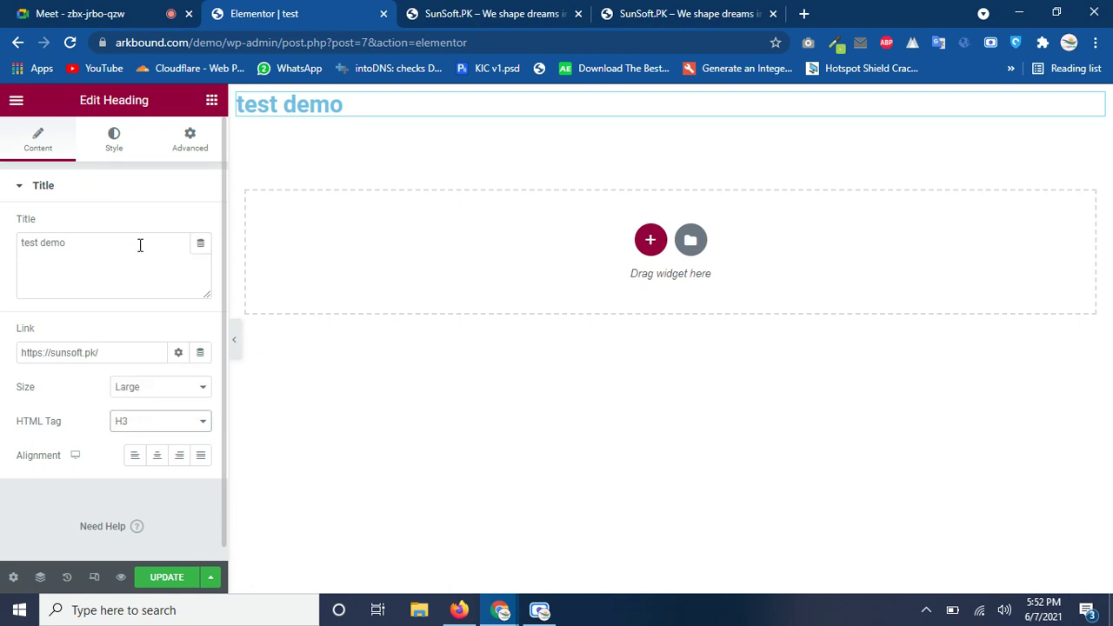
left_click(152, 424)
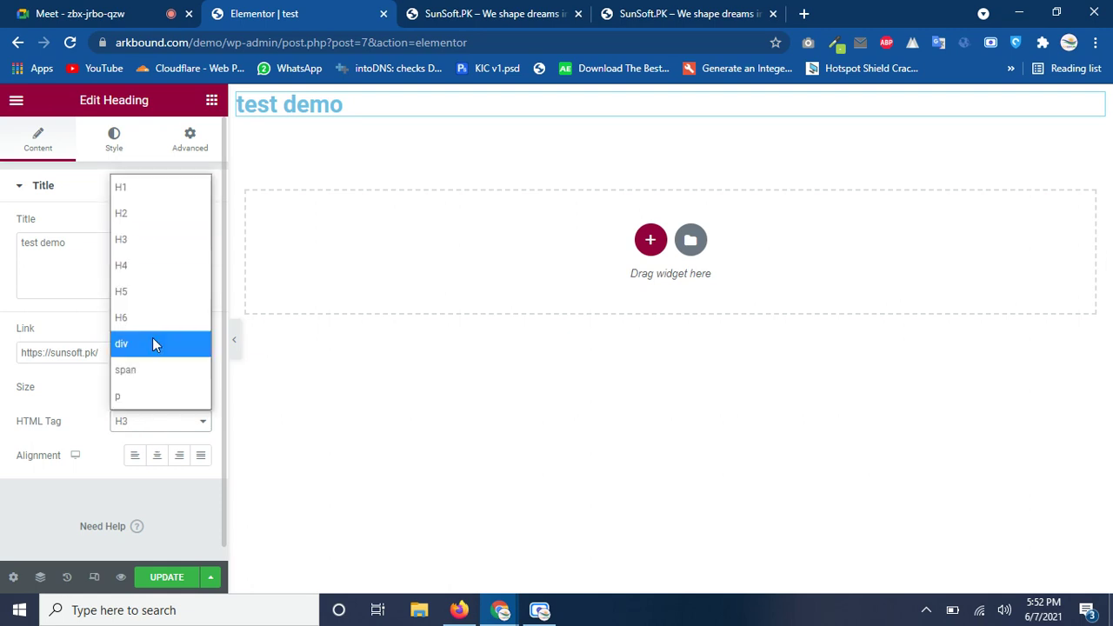
left_click(149, 279)
left_click(187, 423)
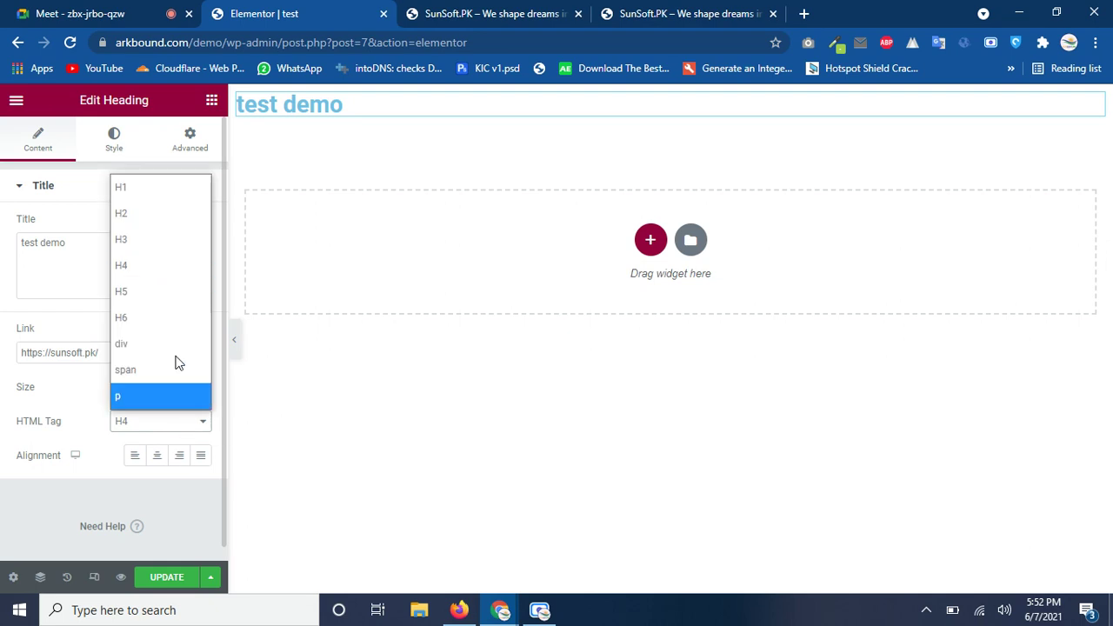
left_click(162, 306)
left_click(161, 424)
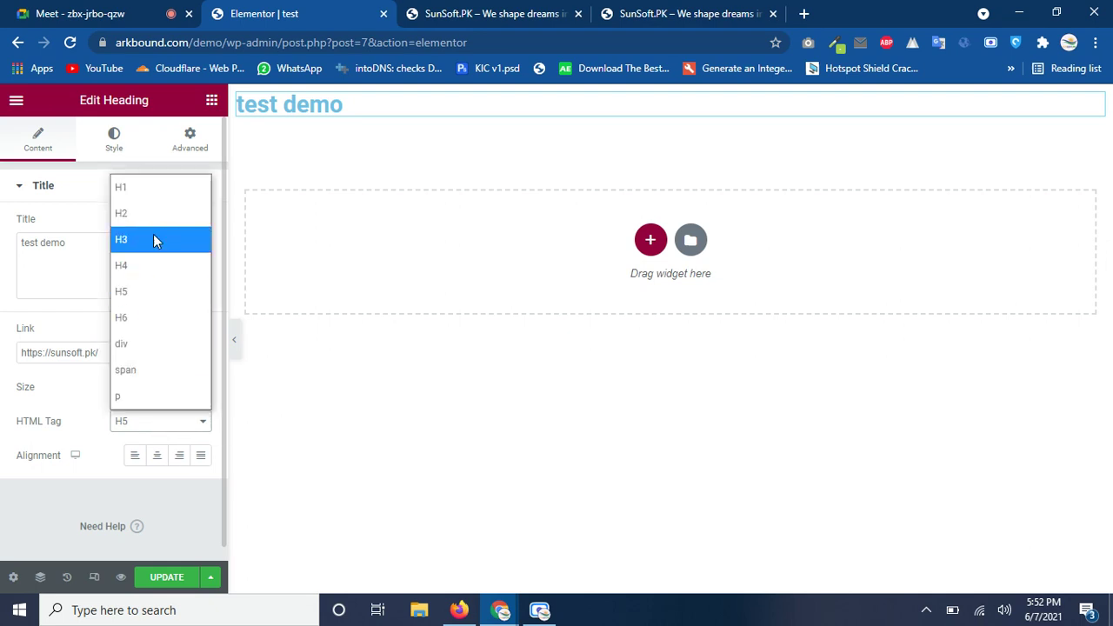
left_click(148, 190)
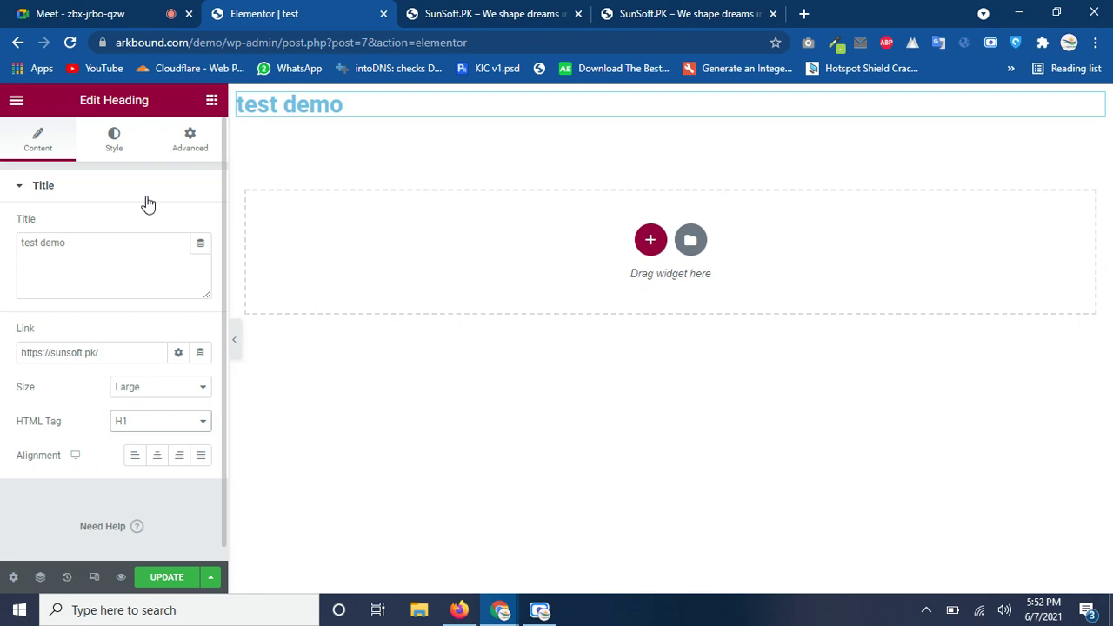
left_click(159, 423)
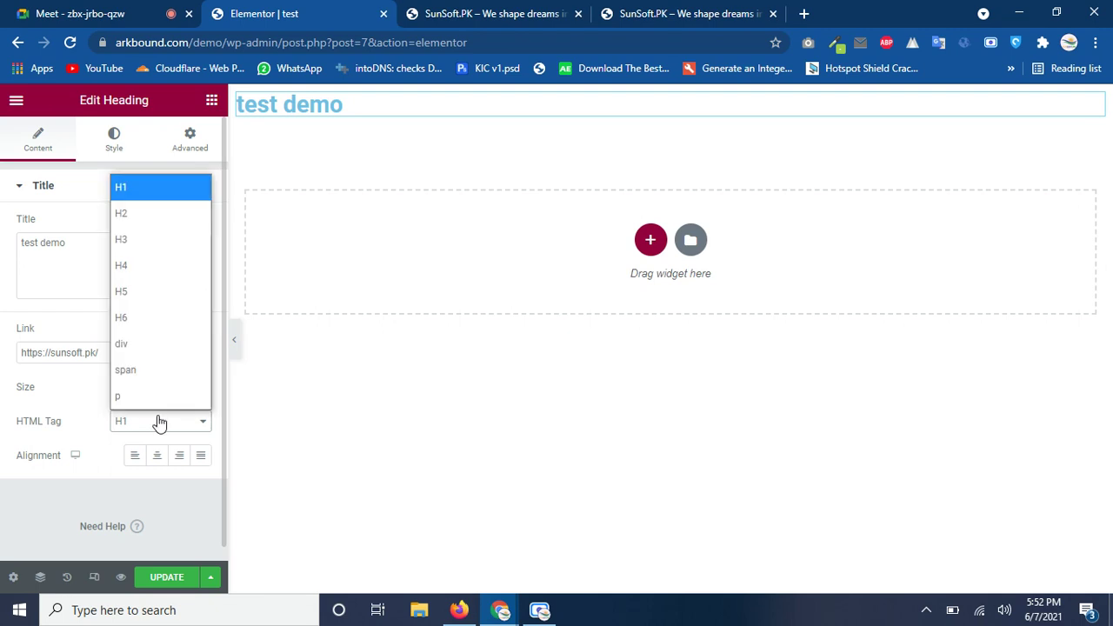
left_click(144, 217)
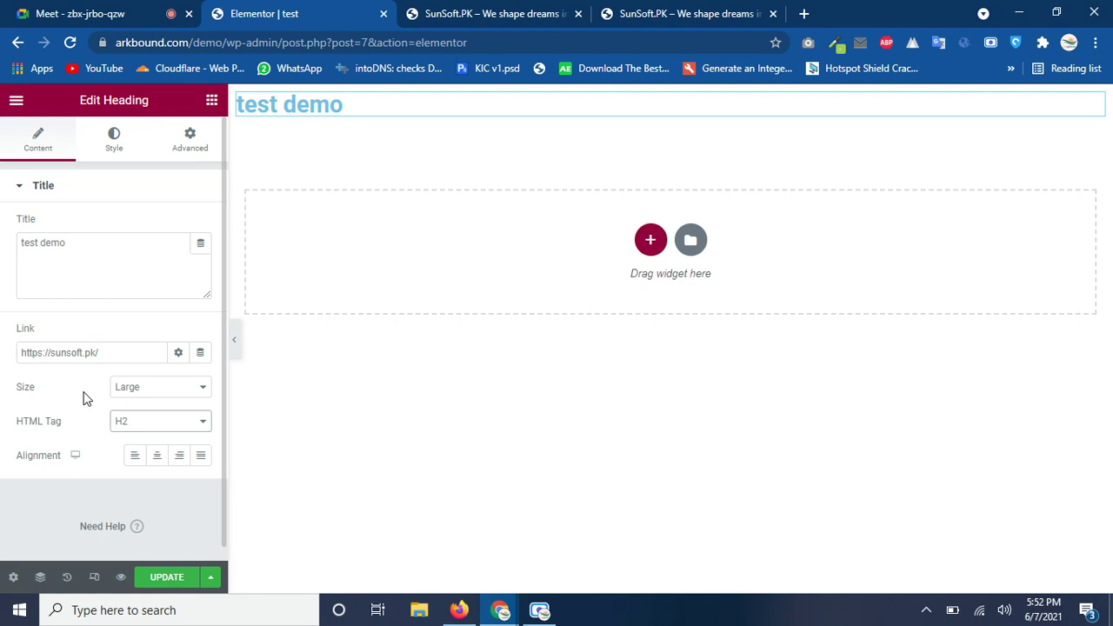
left_click(69, 420)
left_click(13, 429)
left_click(122, 358)
left_click(105, 265)
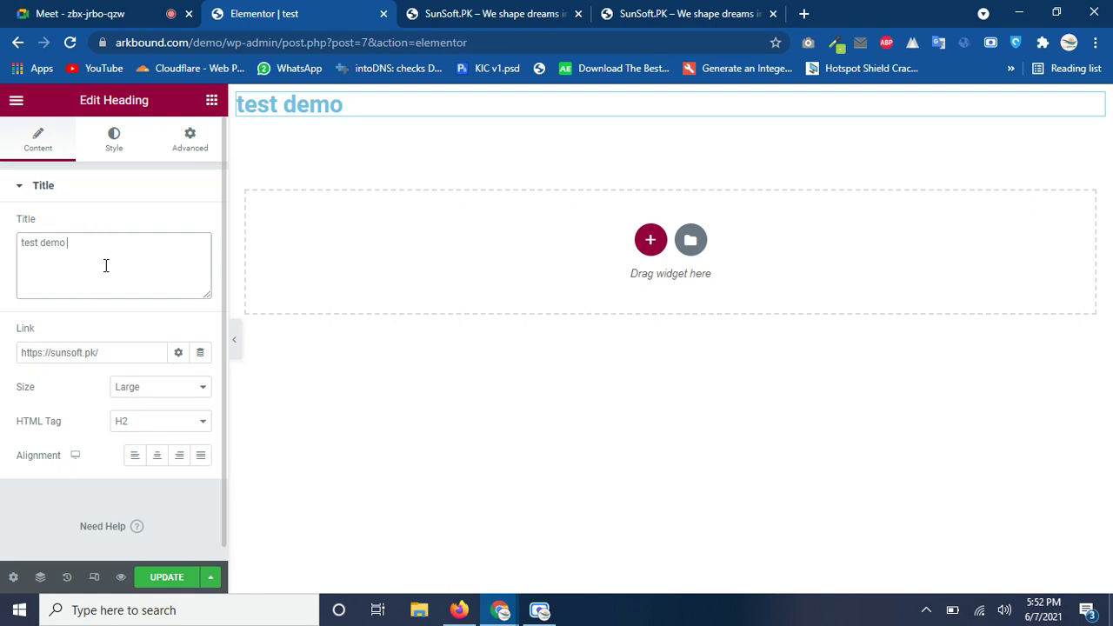
- Try left and center alignment on the "test demo" heading, and set its alignment to Right
left_click(136, 459)
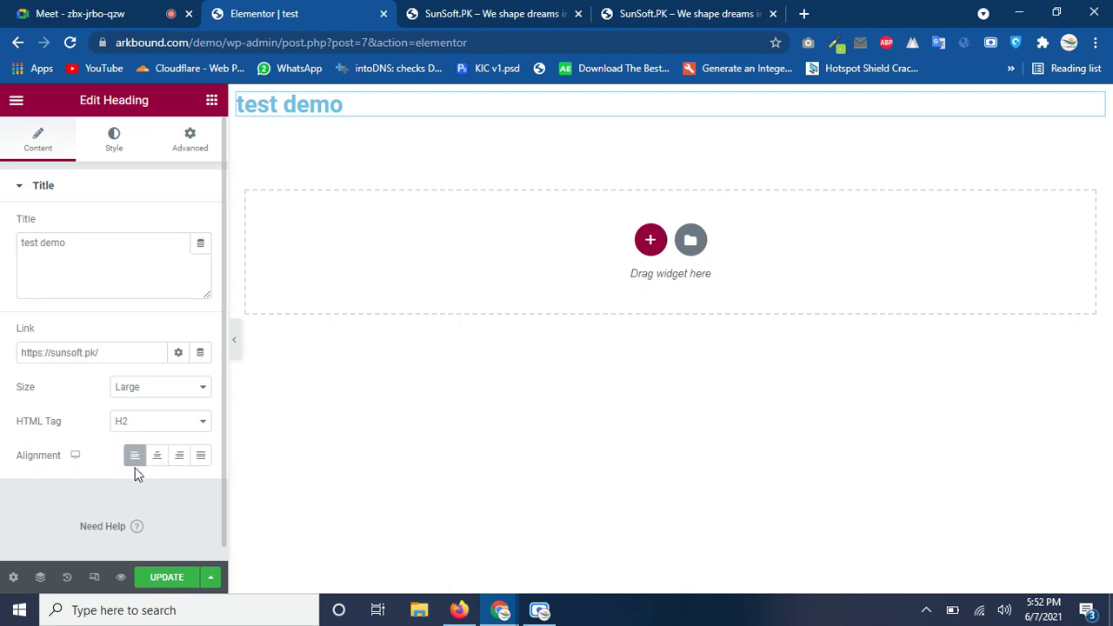
left_click(154, 466)
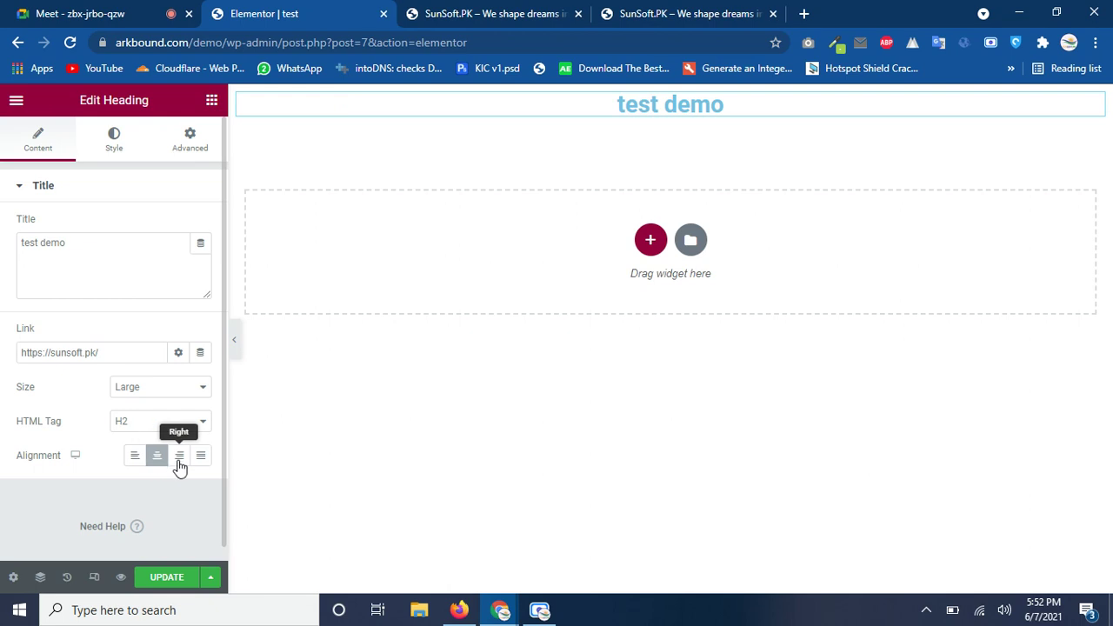
left_click(179, 460)
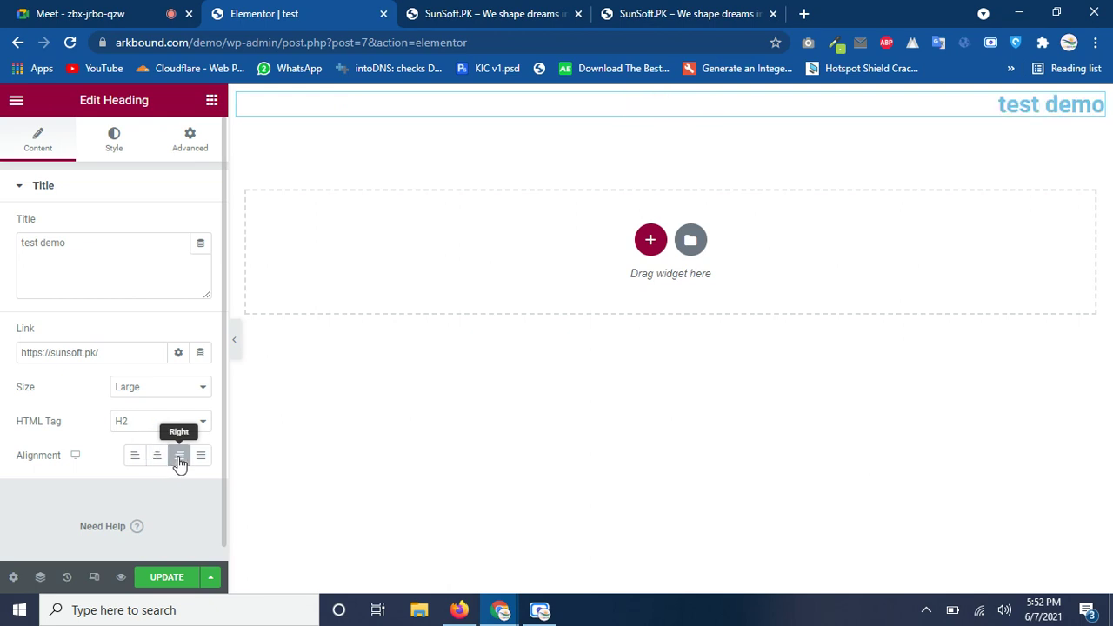
- Try justified alignment on the "test demo" heading, and set its alignment to Center
left_click(198, 462)
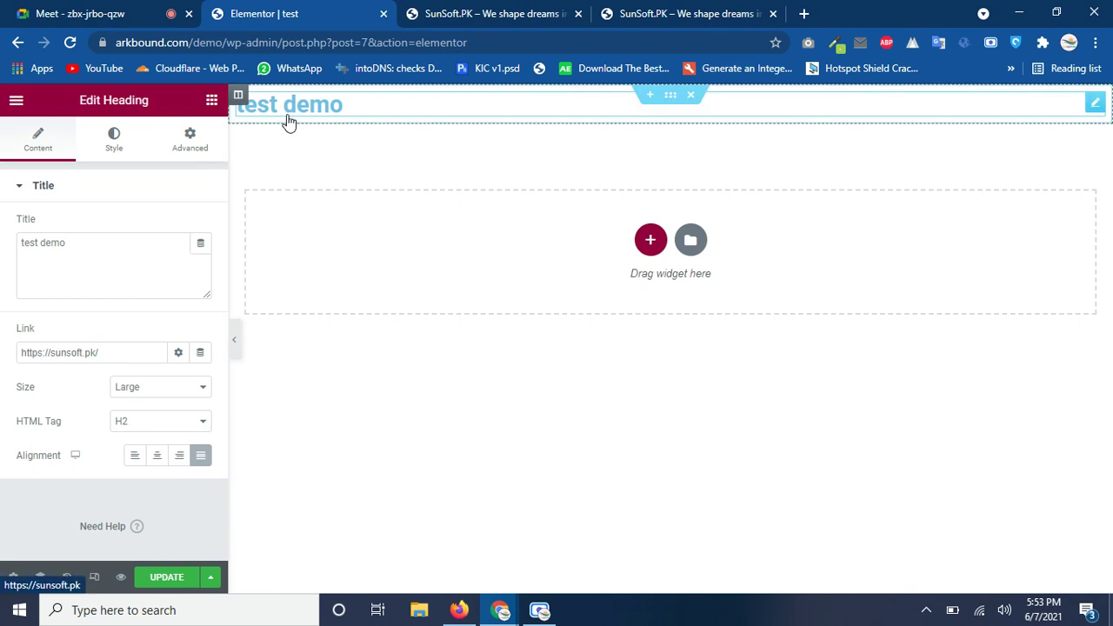
left_click(157, 458)
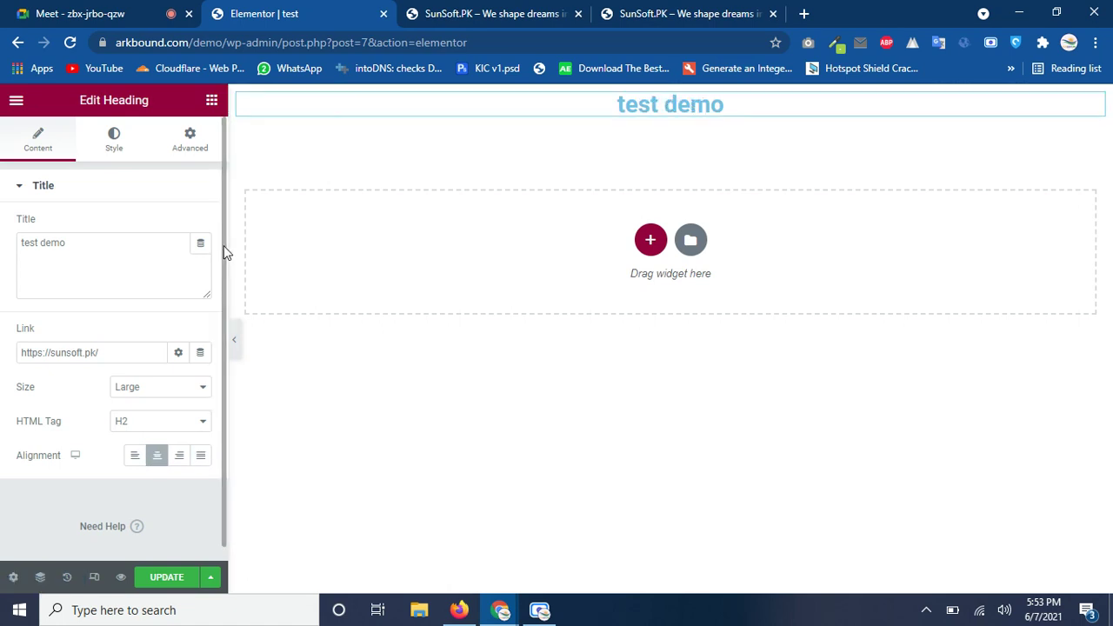
scroll(223, 260, "down", 1)
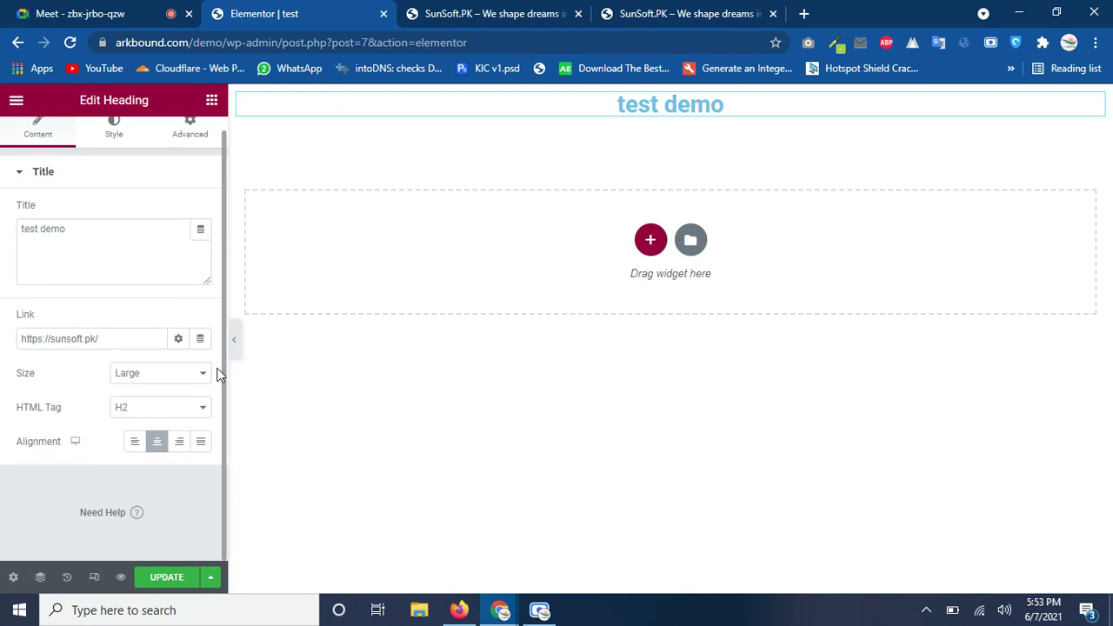
scroll(218, 287, "up", 1)
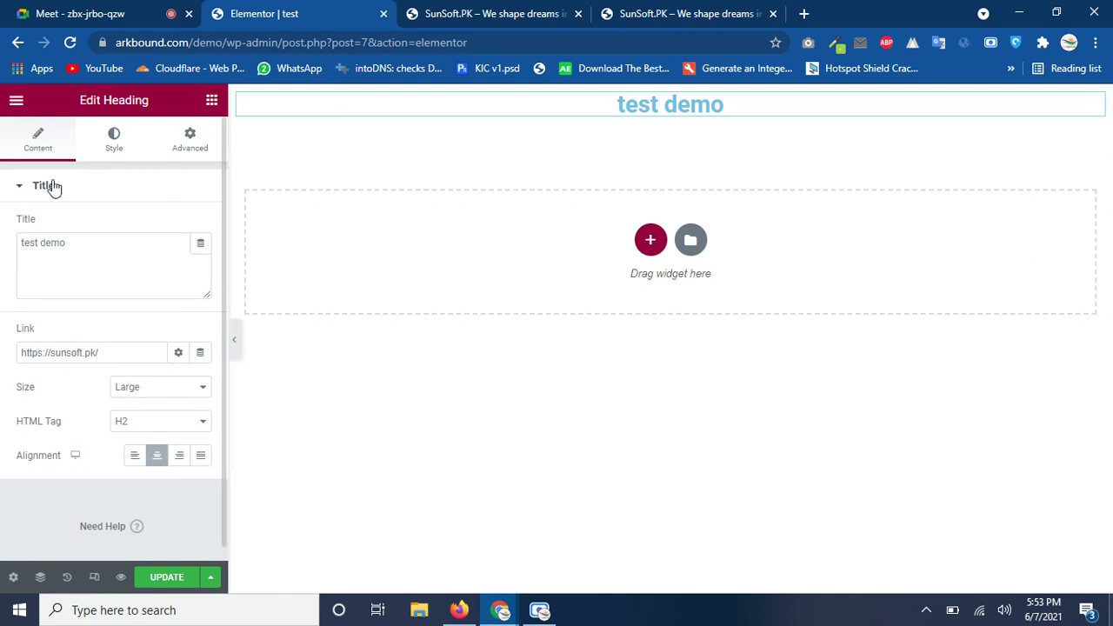
- Look at the title's dynamic content option, and set the heading's sunsoft.pk link to open in a new window
left_click(200, 247)
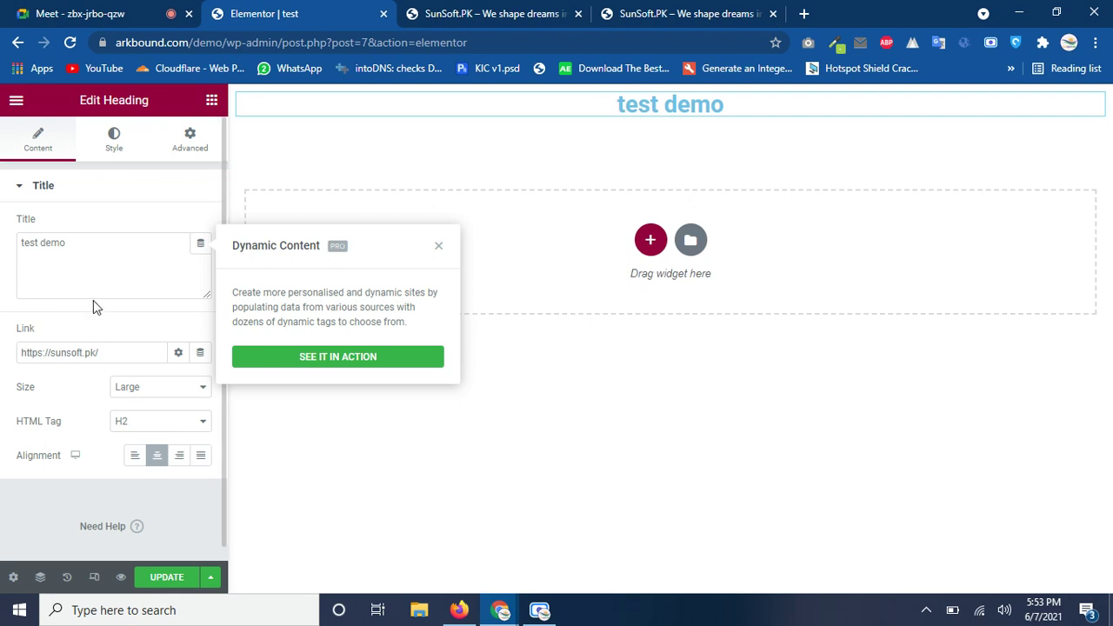
left_click(97, 278)
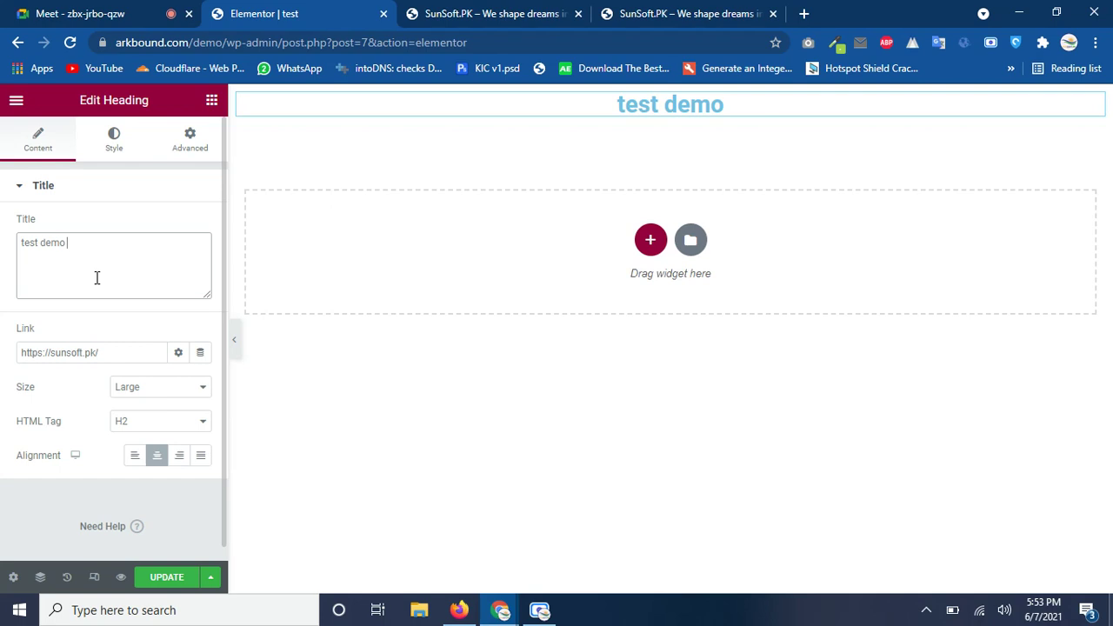
left_click(124, 352)
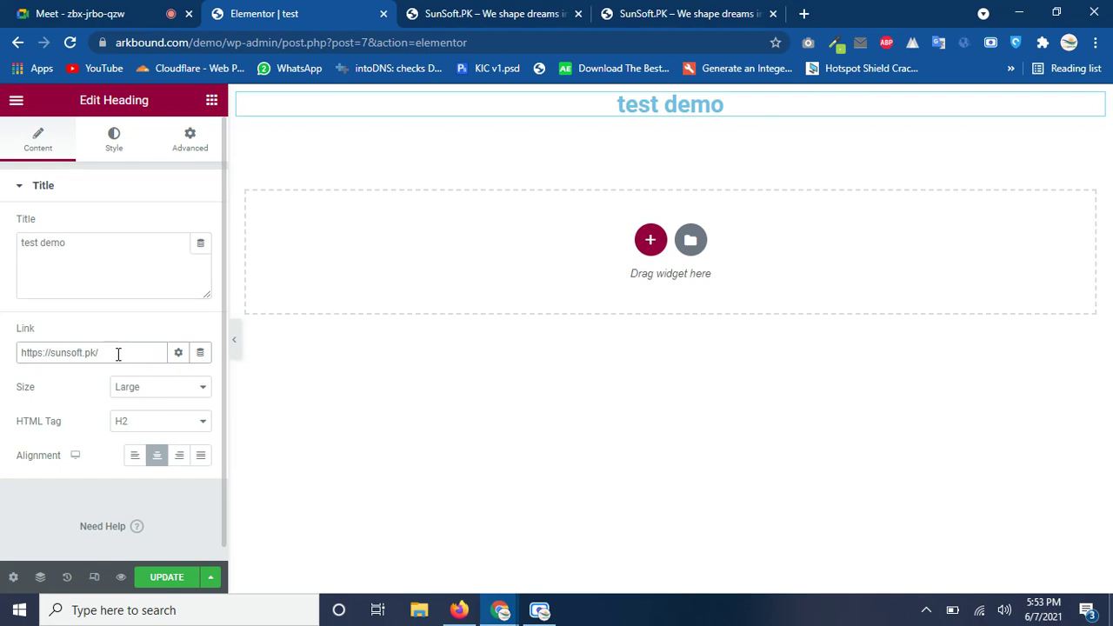
left_click(177, 355)
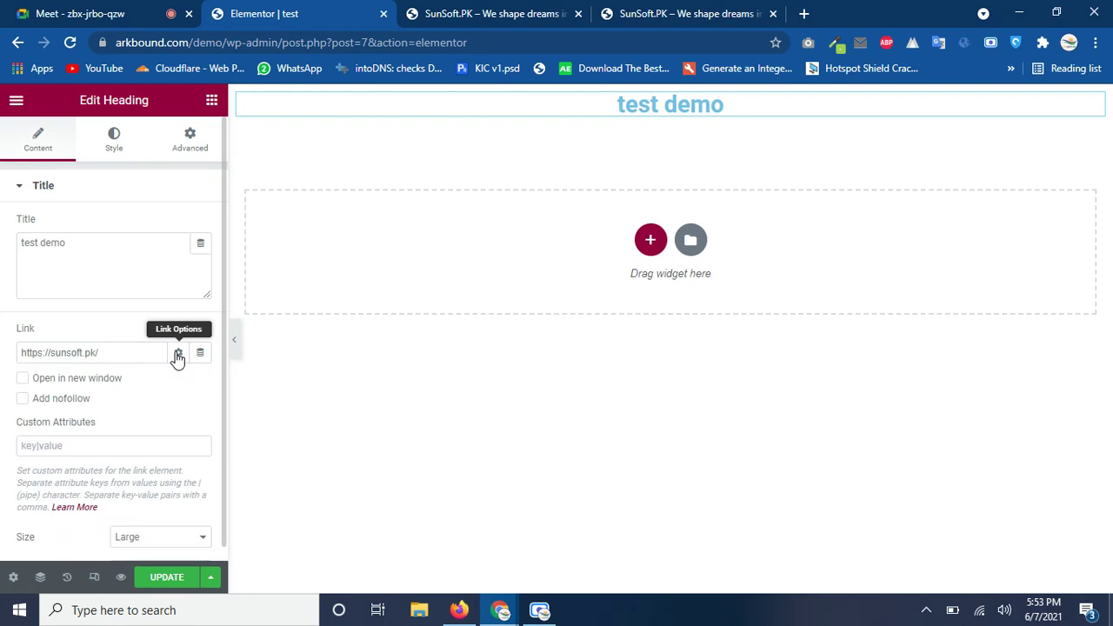
left_click(177, 355)
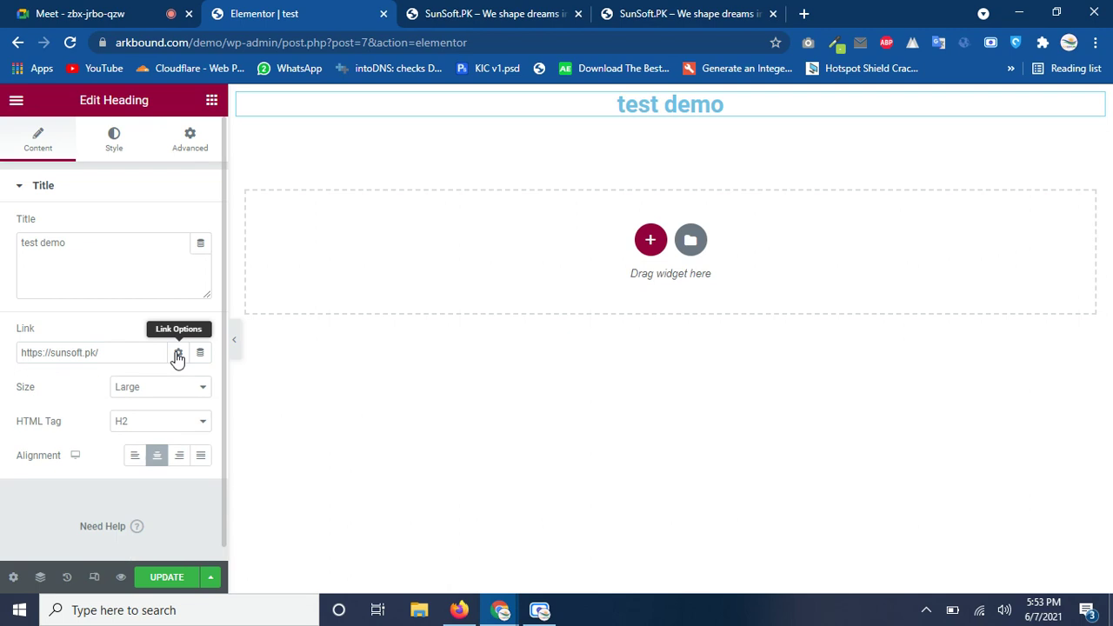
left_click(178, 355)
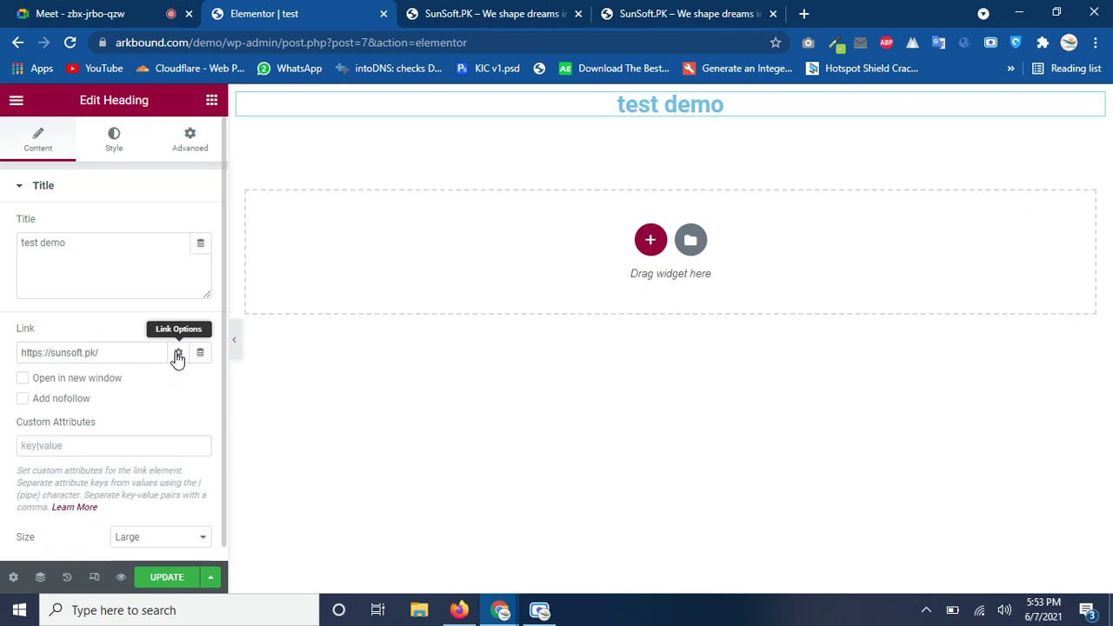
left_click(67, 385)
- Test the heading's link in the not yet updated preview, go back to the test page, and return to the Elementor editor
left_click(504, 10)
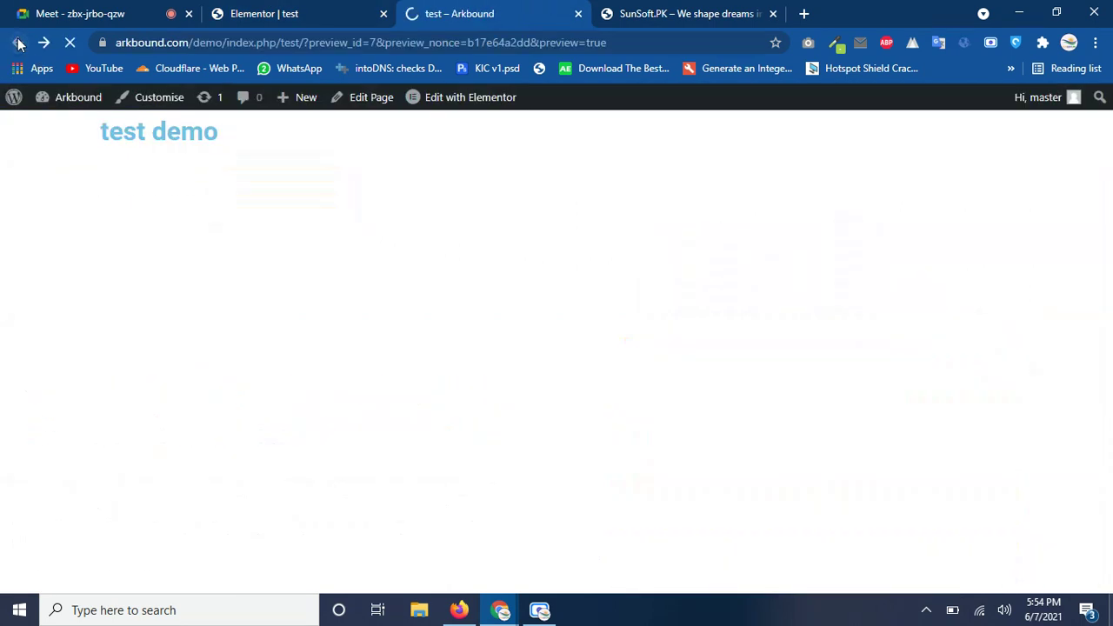
left_click(181, 140)
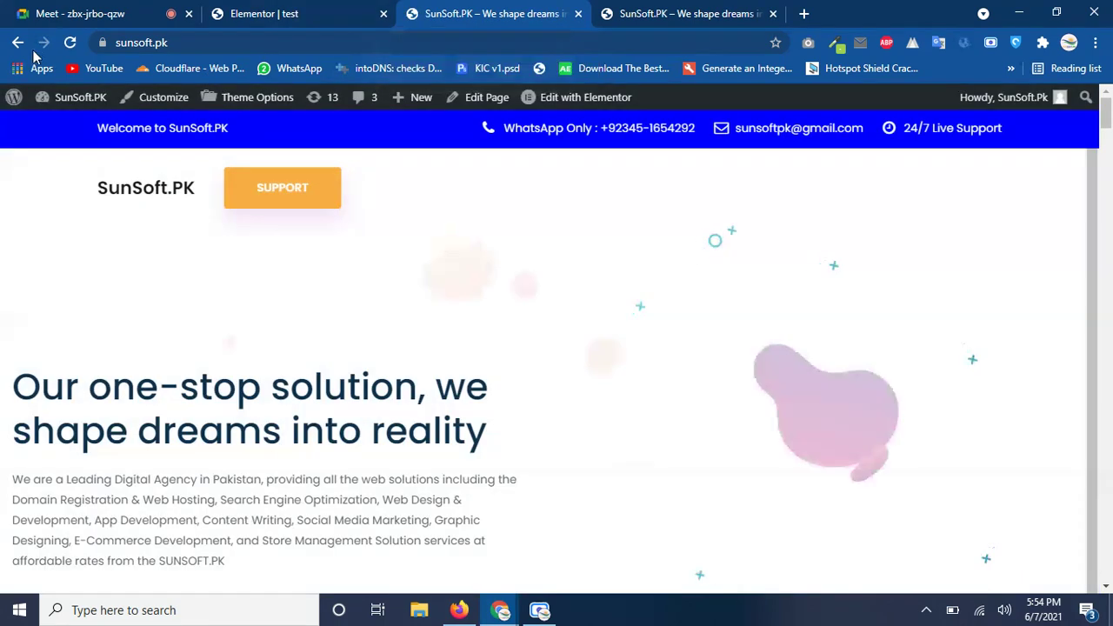
left_click(18, 42)
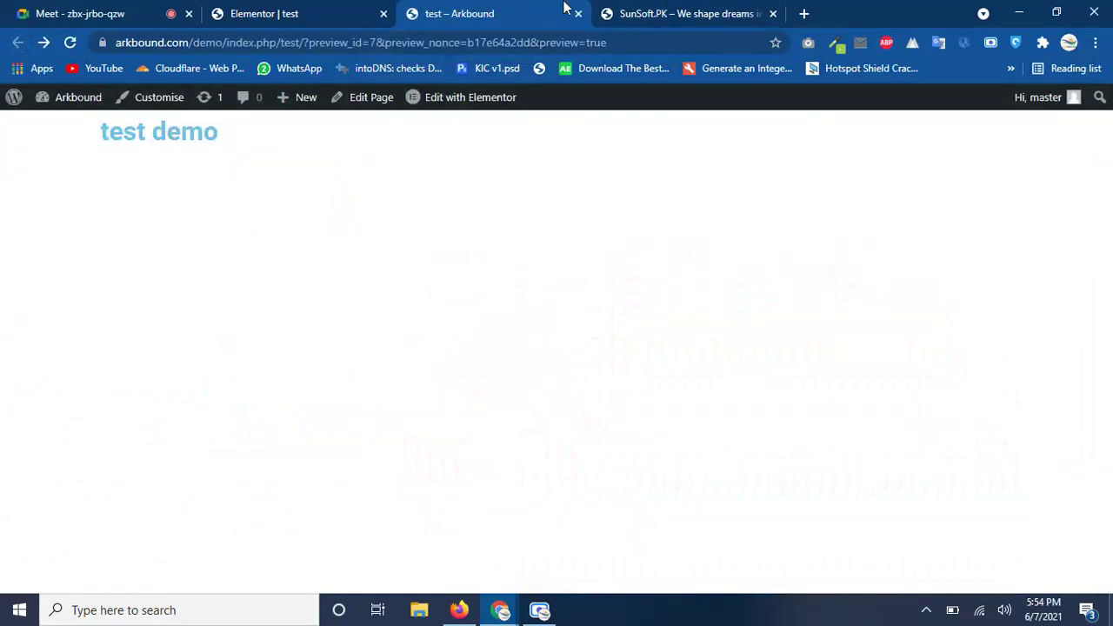
left_click(372, 16)
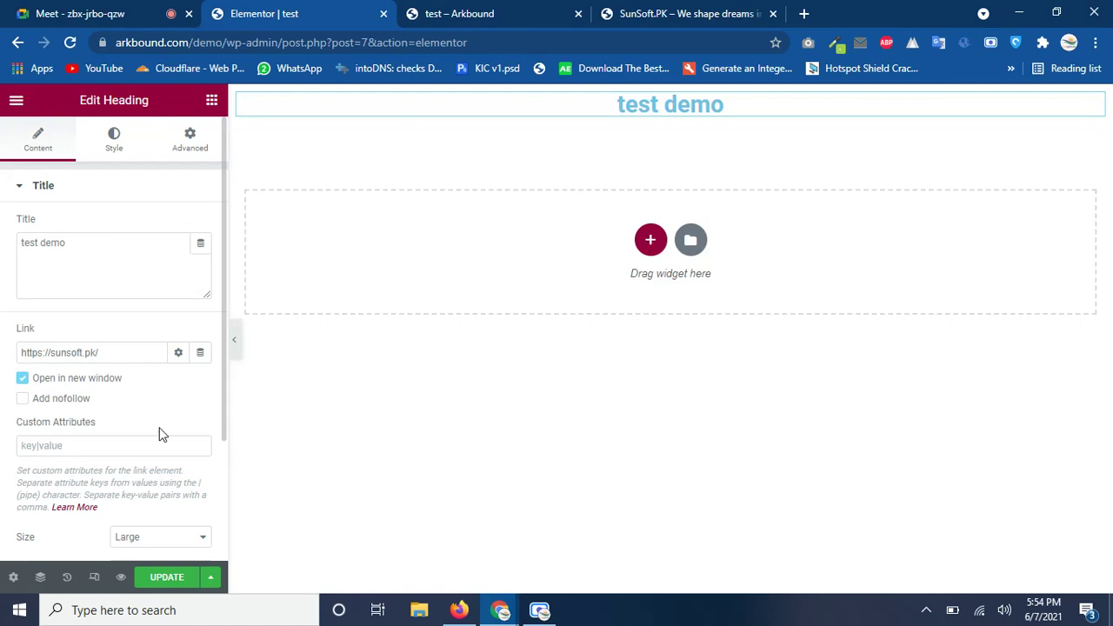
- Update the page, test in the preview that the heading's link opens in a separate tab, and return to the editor
left_click(165, 580)
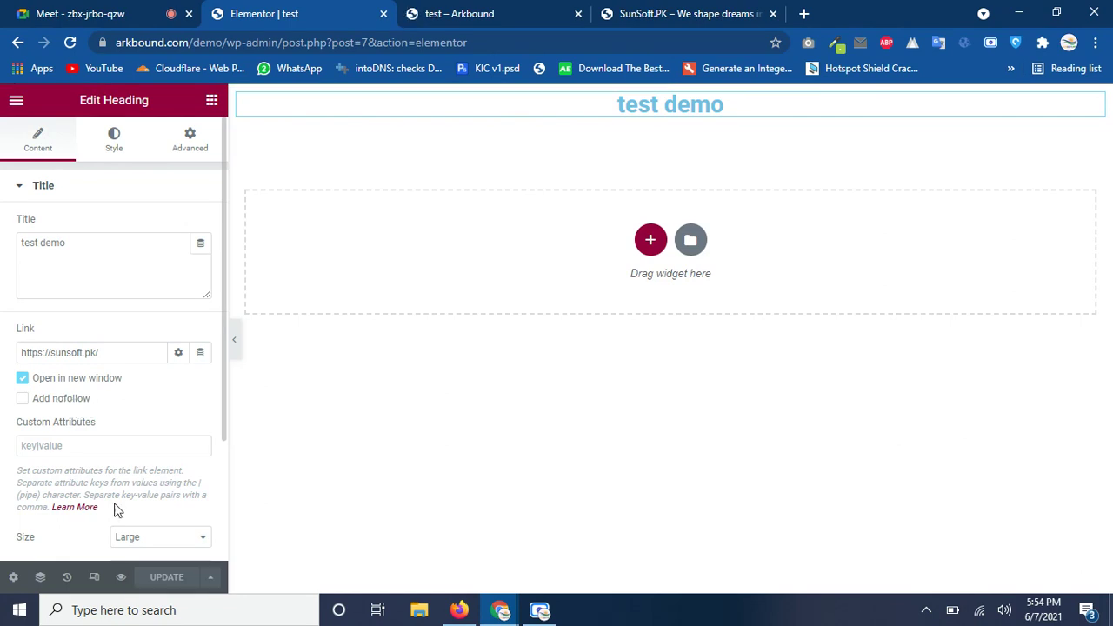
left_click(509, 10)
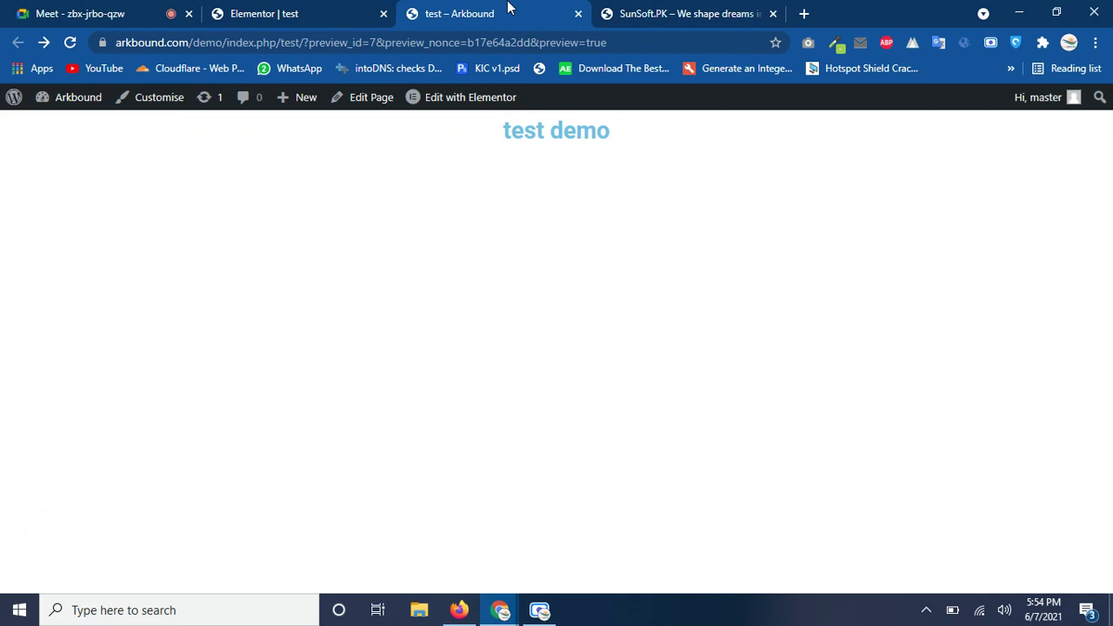
left_click(548, 137)
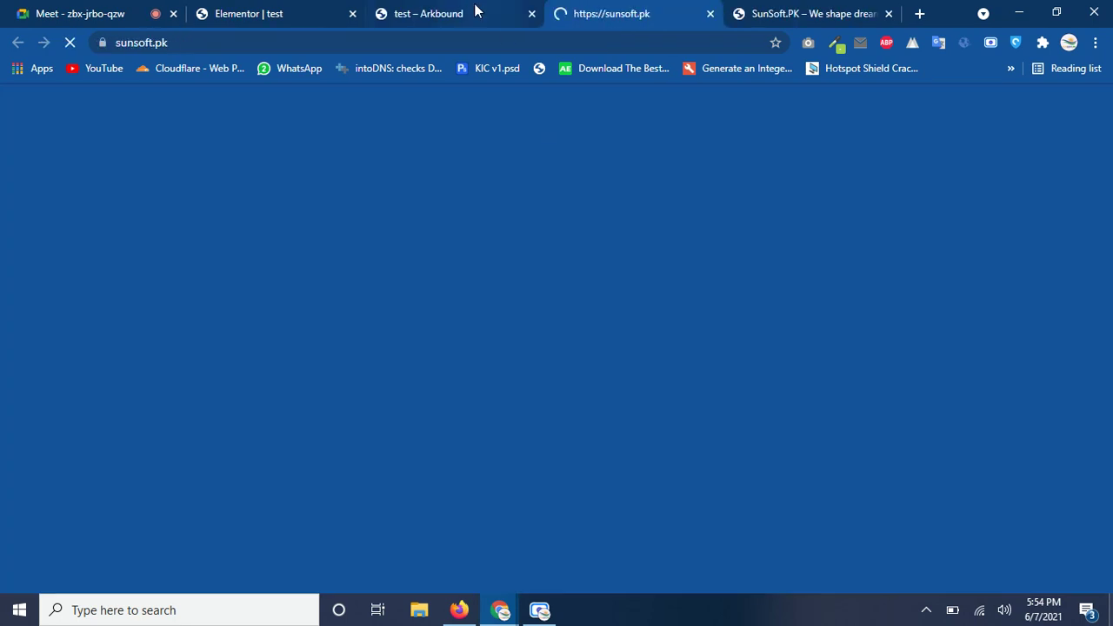
left_click(477, 10)
left_click(599, 8)
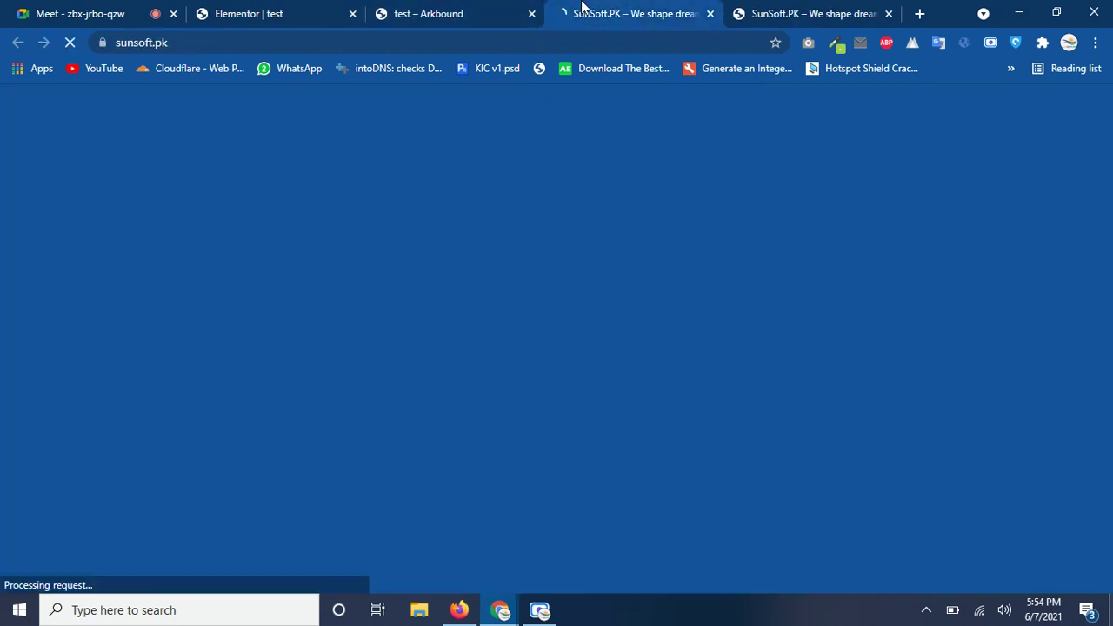
left_click(507, 9)
left_click(596, 8)
left_click(298, 10)
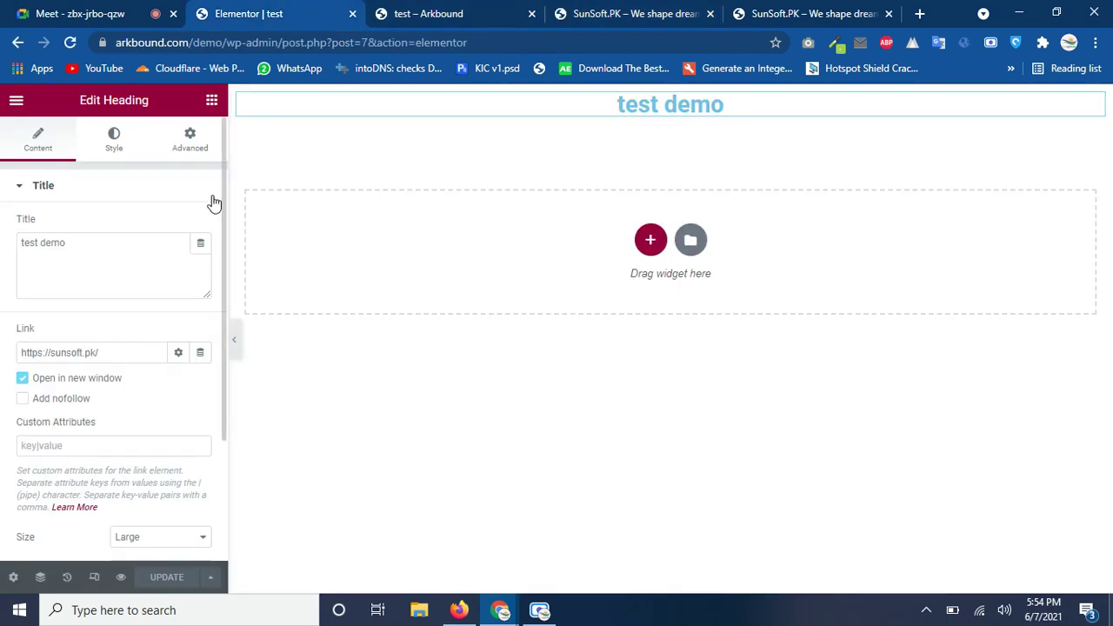
- Check the in-call messages in Google Meet, return to the Elementor editor, and collapse and reopen the heading's Title section
scroll(222, 199, "down", 2)
scroll(222, 367, "up", 2)
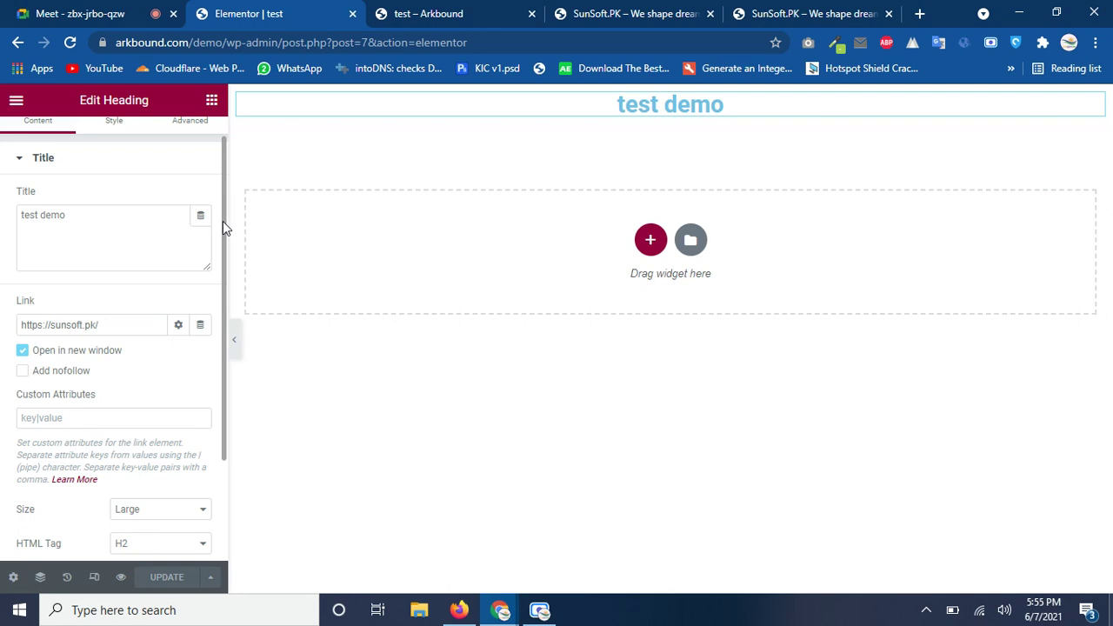
left_click(71, 9)
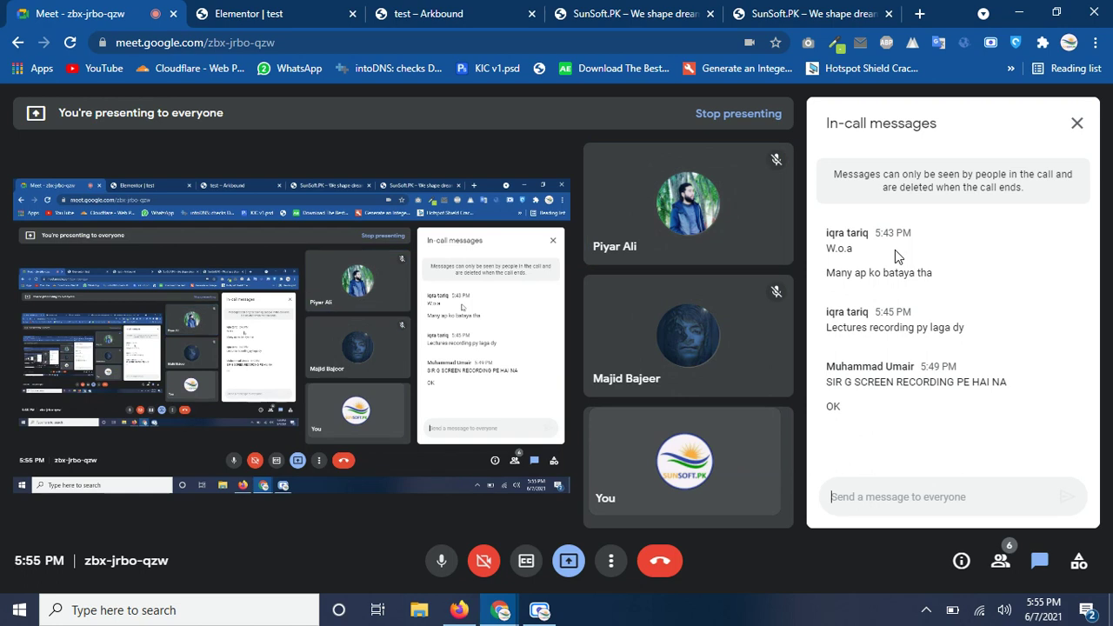
left_click(292, 8)
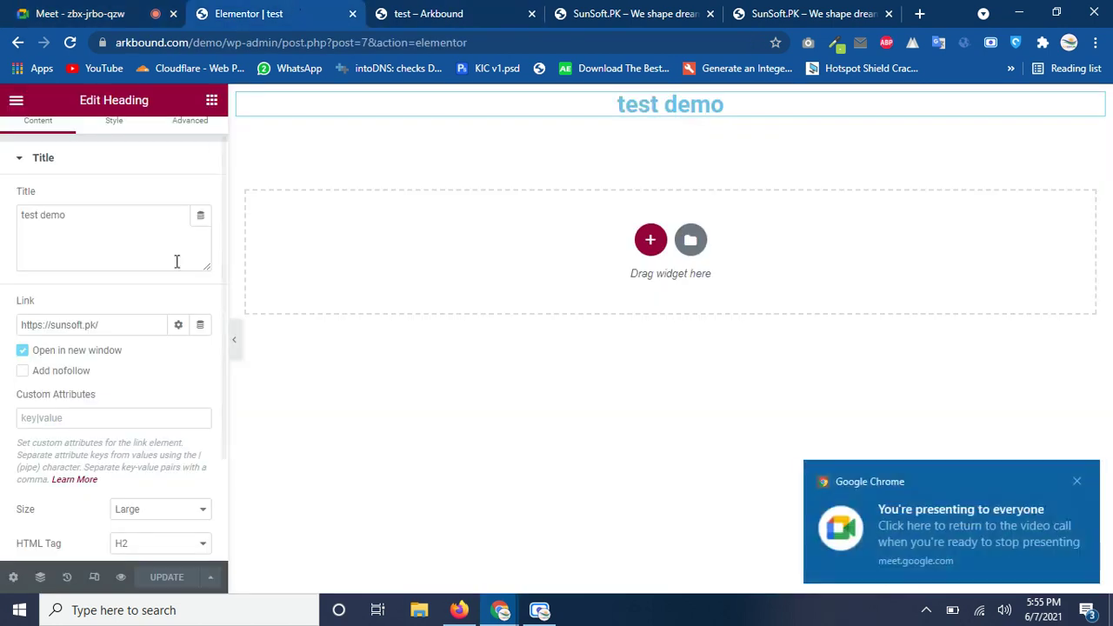
scroll(223, 157, "up", 1)
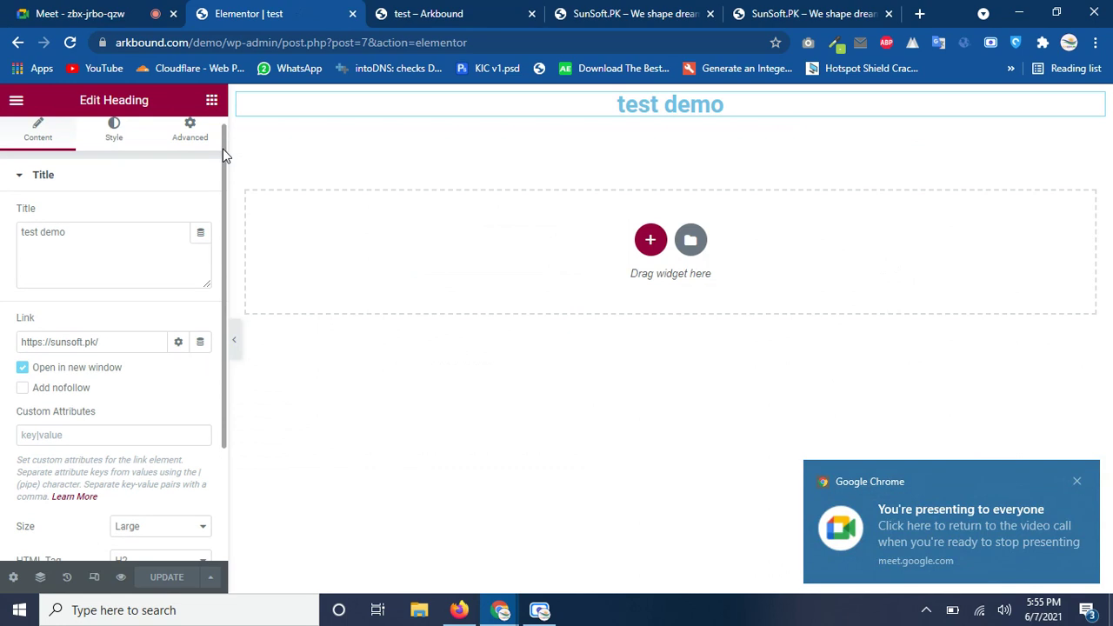
left_click(18, 179)
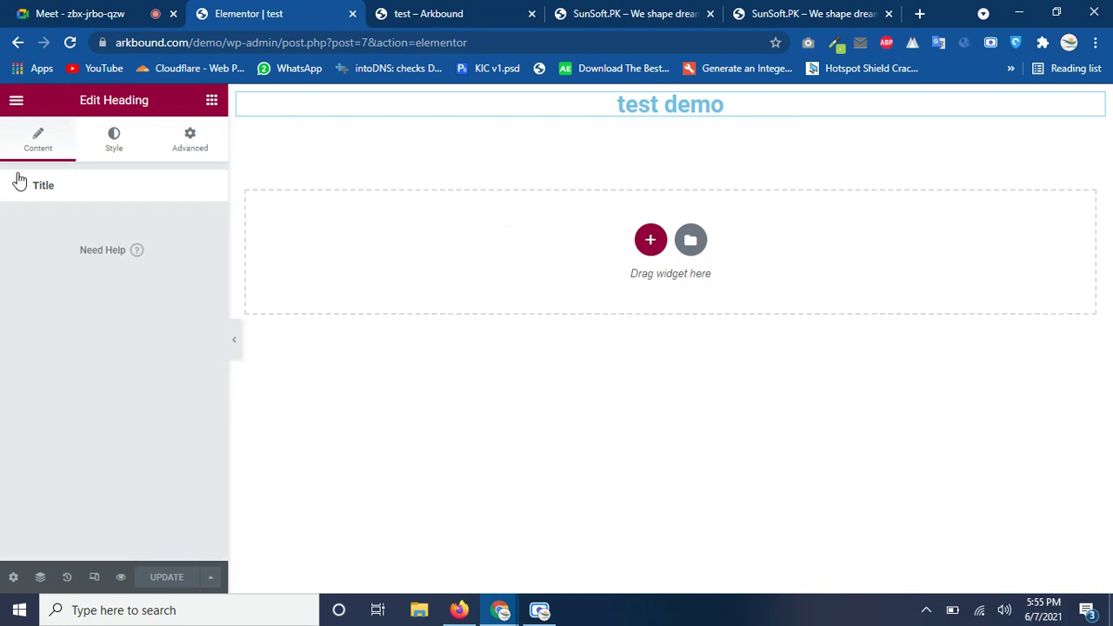
left_click(17, 183)
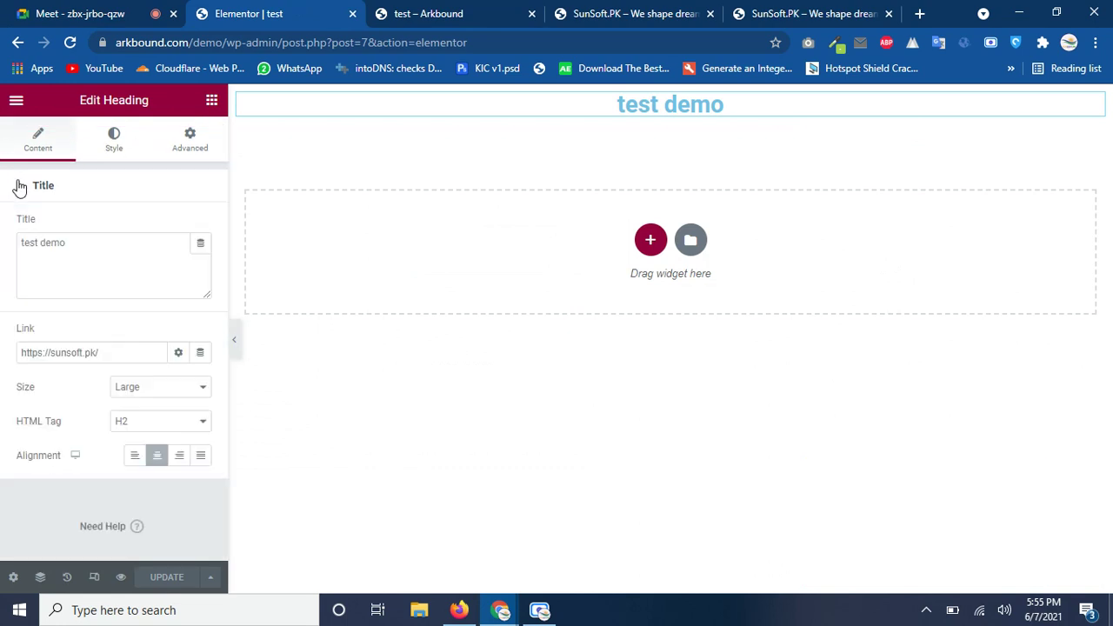
- Set the heading's text colour to red #E61818 in its style settings
left_click(114, 143)
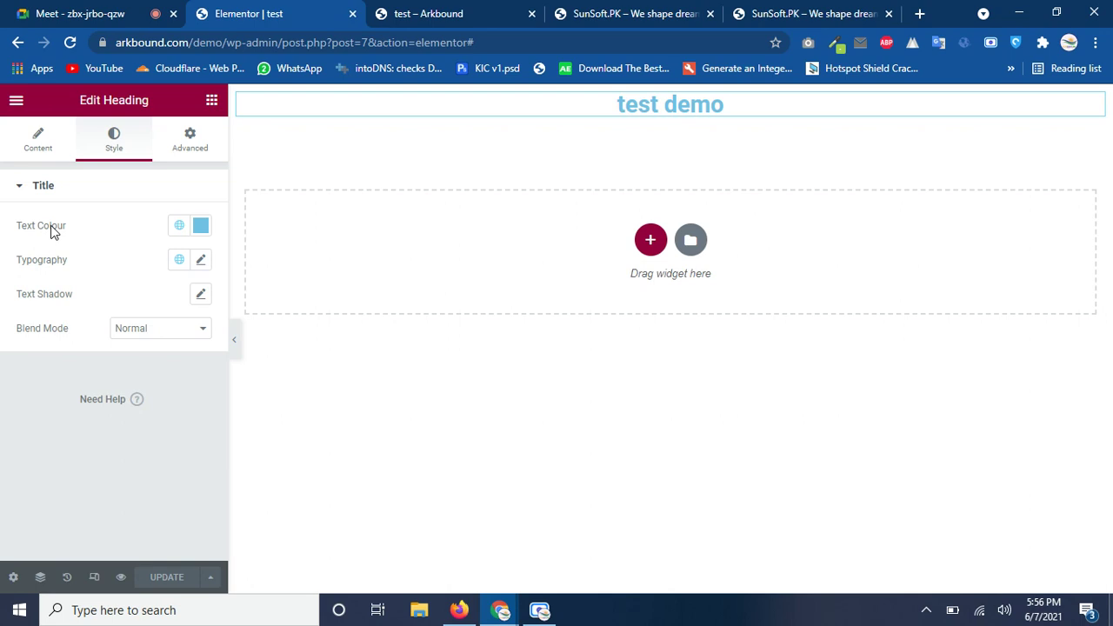
left_click(201, 228)
mouse_move(212, 298)
left_mouse_down()
mouse_move(209, 391)
mouse_move(142, 387)
mouse_move(136, 353)
mouse_move(315, 426)
mouse_move(287, 435)
mouse_move(310, 444)
mouse_move(281, 295)
mouse_move(293, 284)
mouse_move(263, 290)
mouse_move(294, 296)
mouse_move(287, 324)
mouse_move(245, 326)
mouse_move(255, 304)
mouse_move(281, 298)
left_mouse_up()
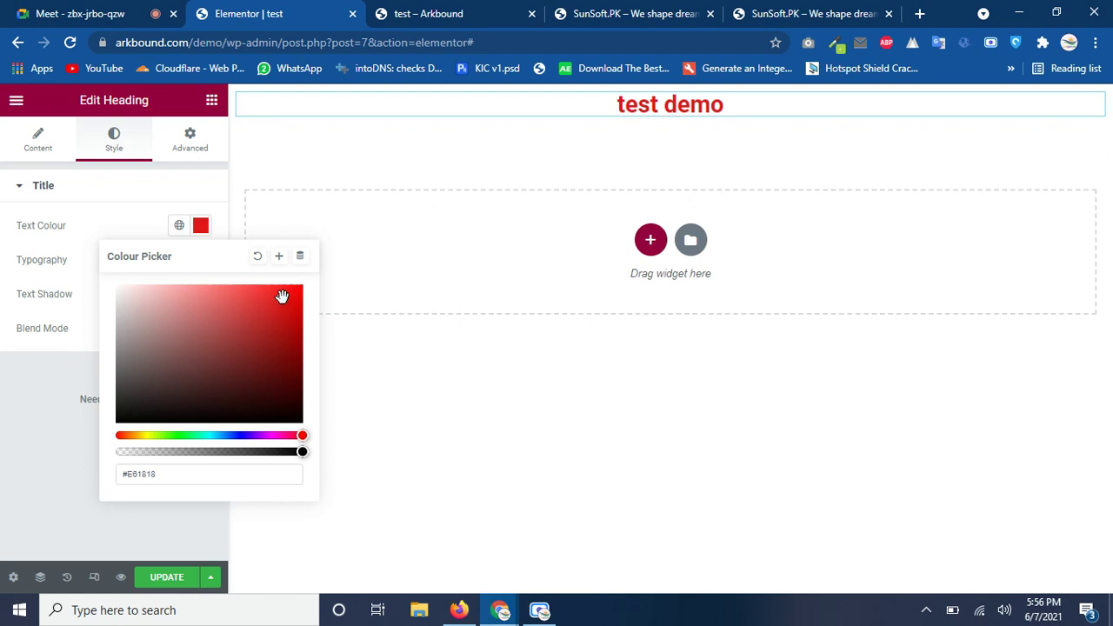
left_click(78, 256)
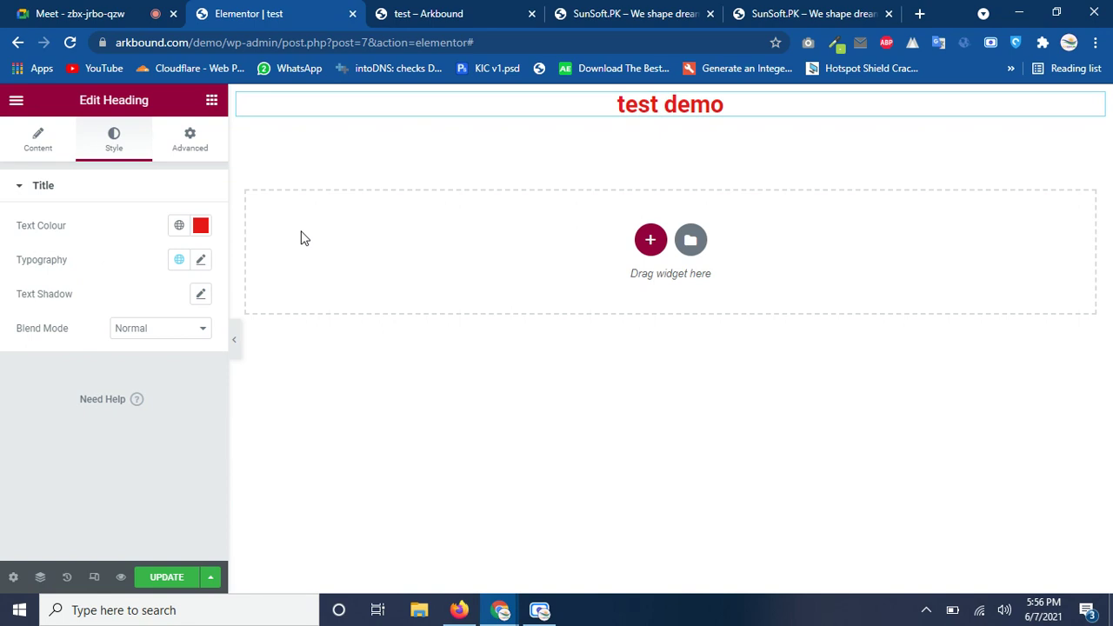
- Change the heading's font family to Rochester in its typography settings
left_click(202, 261)
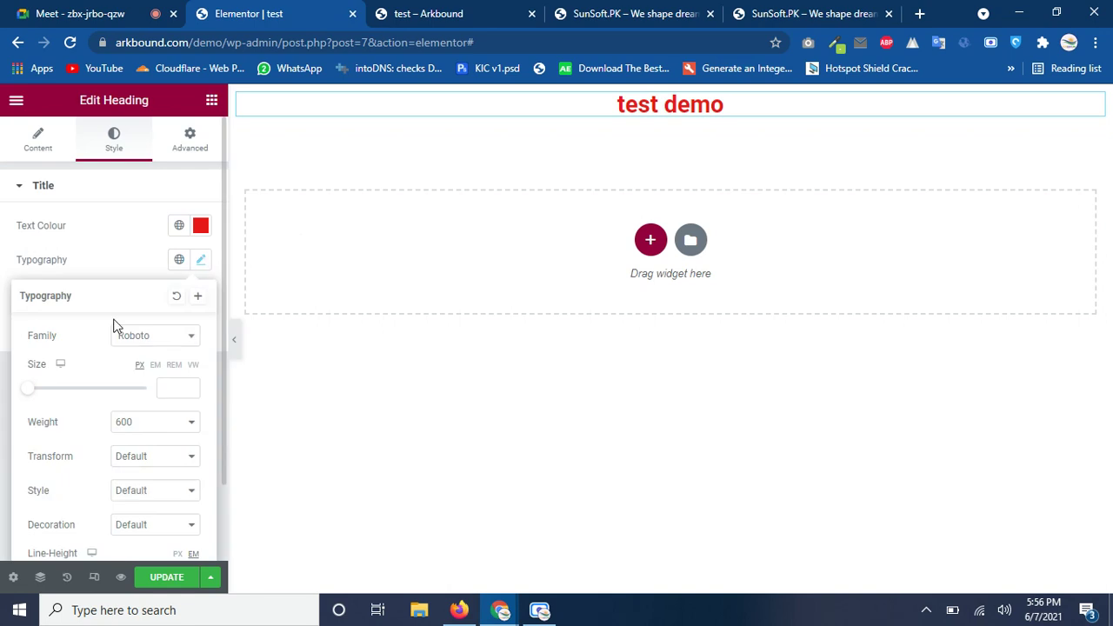
left_click_drag(57, 339, 38, 341)
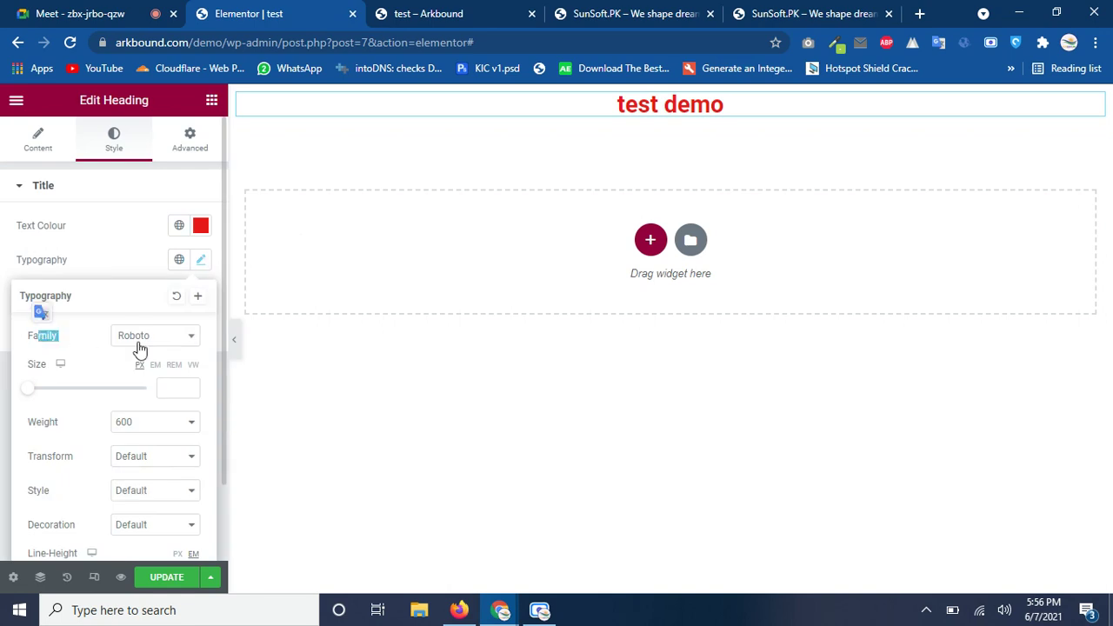
left_click(146, 346)
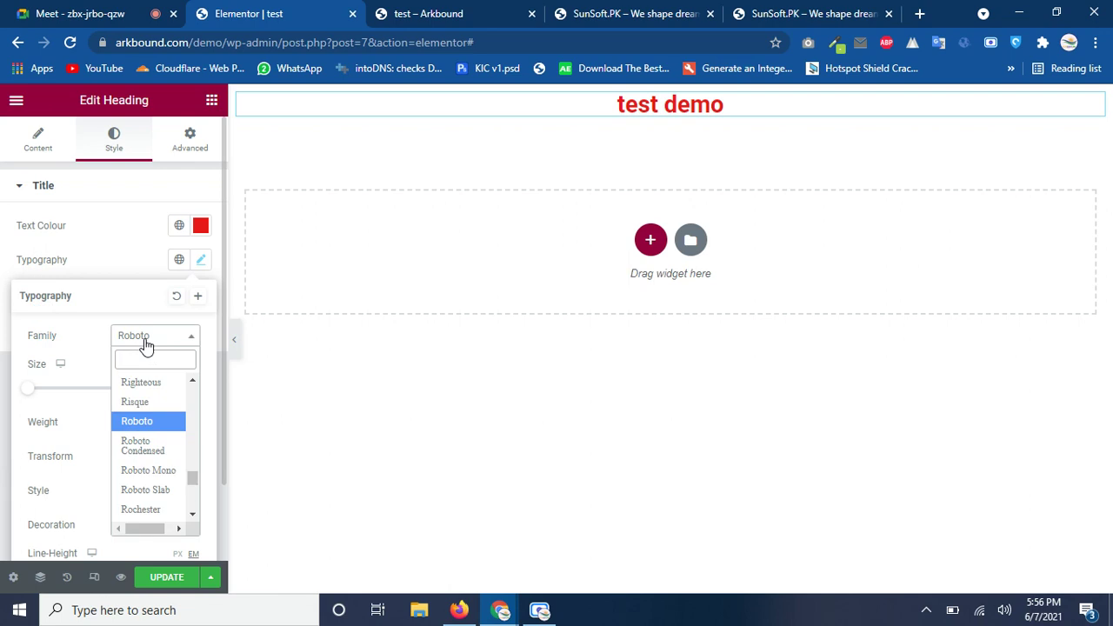
key("Down")
left_click(146, 337)
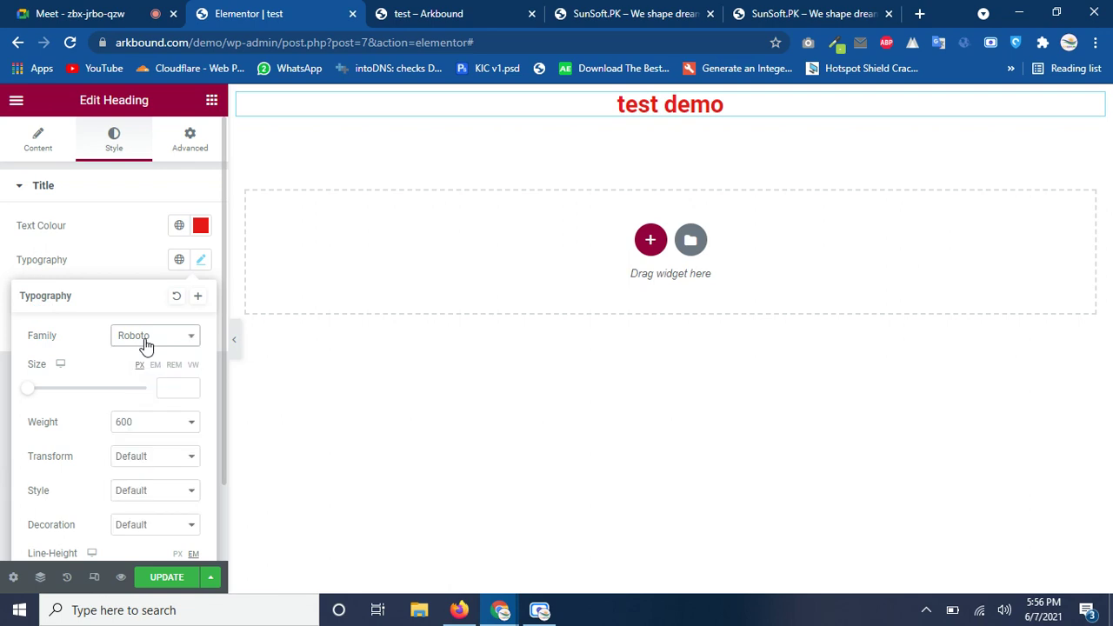
left_click(146, 346)
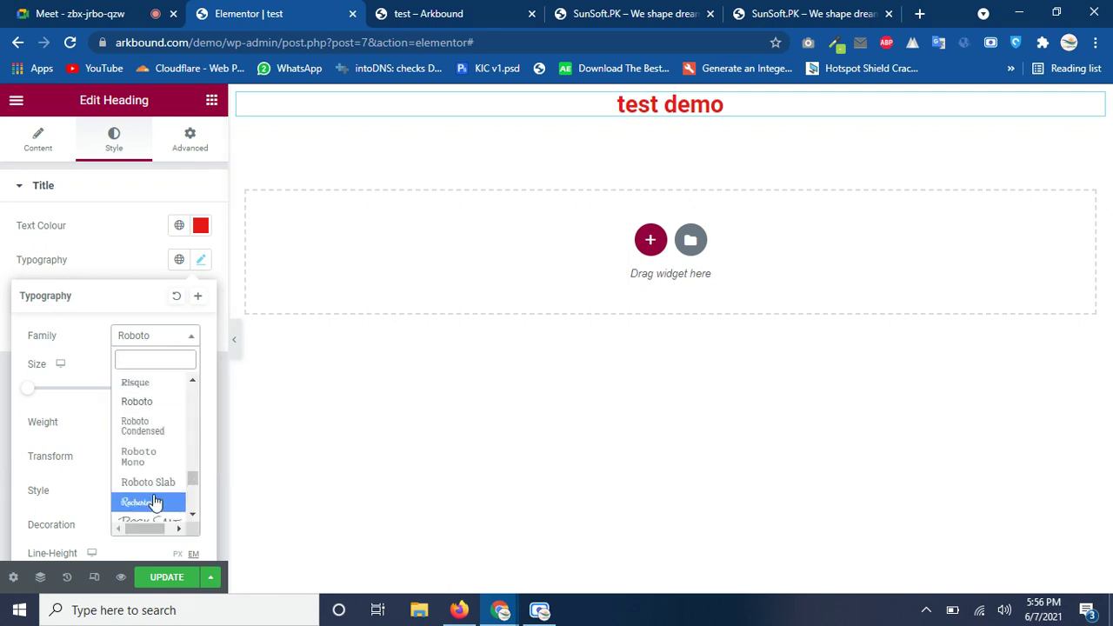
left_click(154, 502)
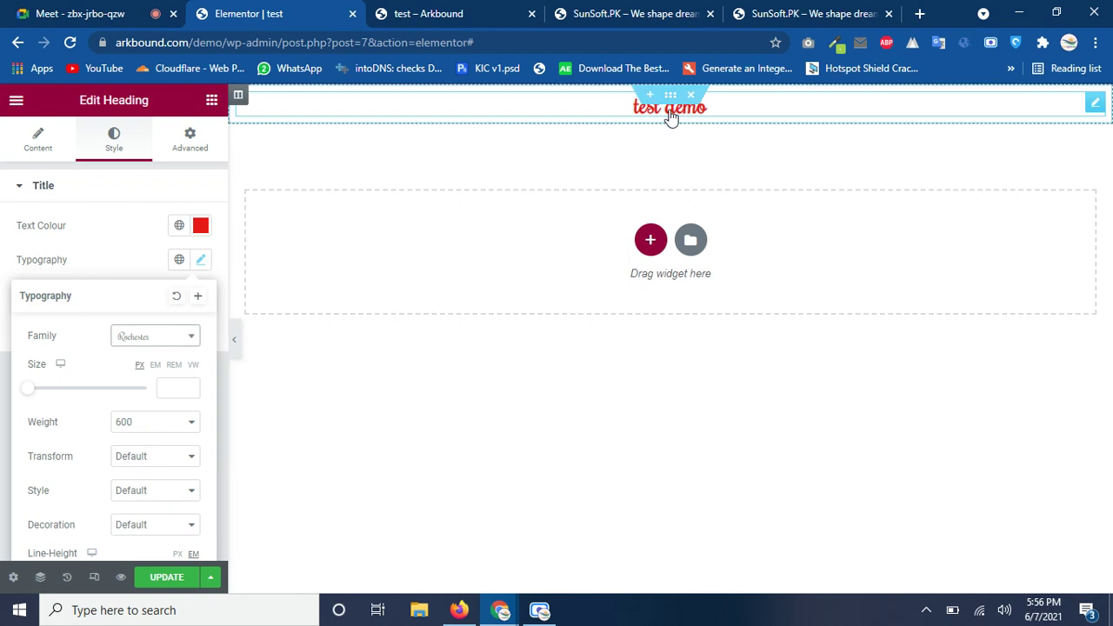
- Find Roboto among the font families with "robo" and apply it to the heading
left_click(164, 336)
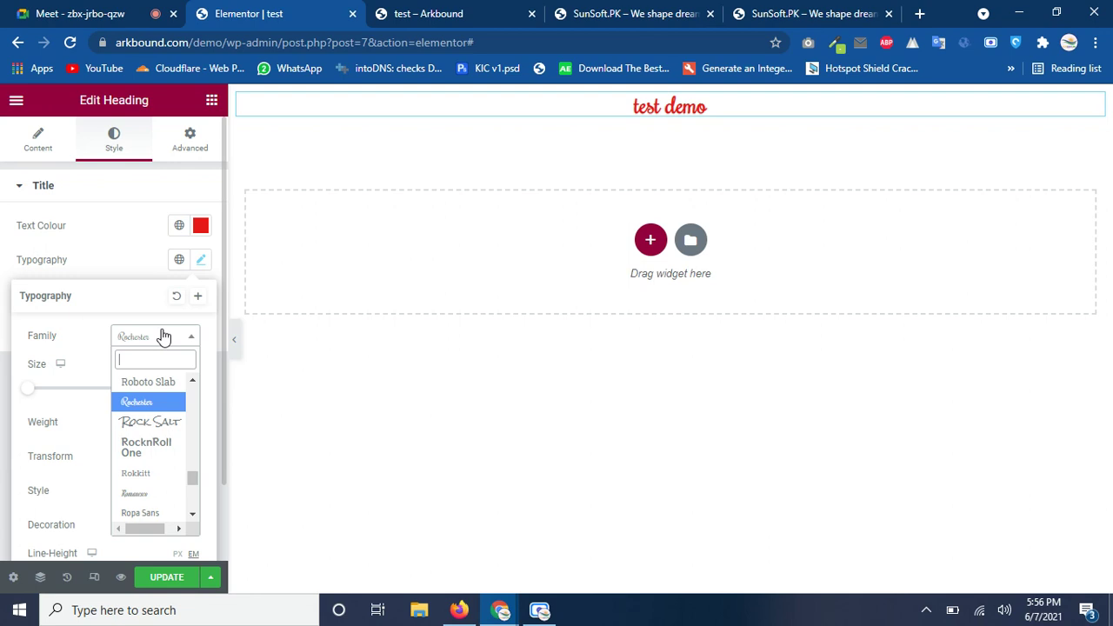
type("robo")
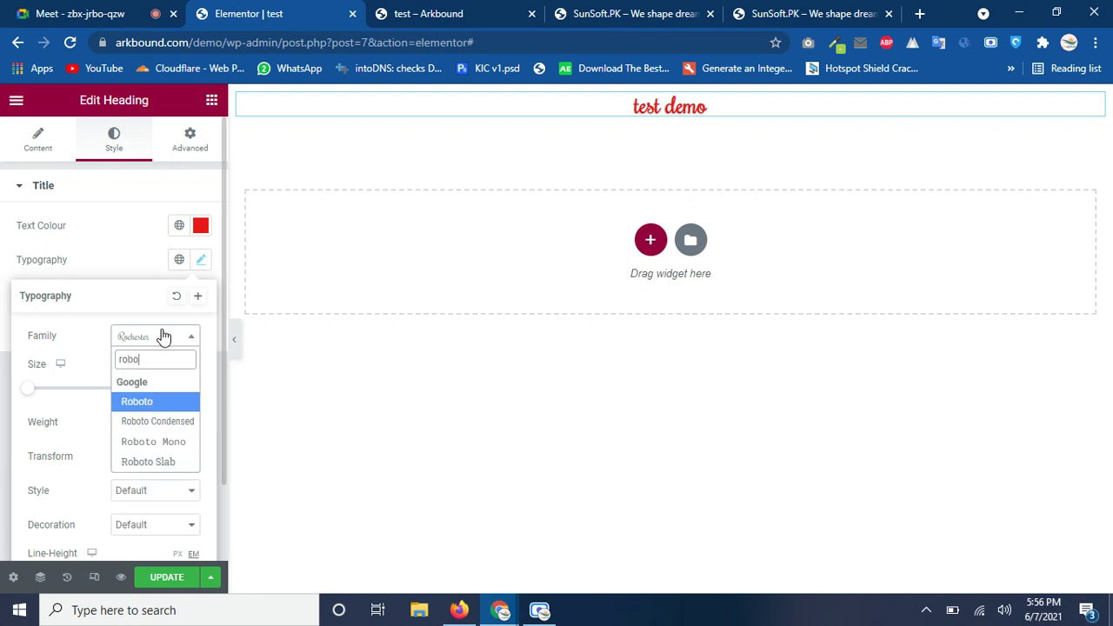
left_click(139, 403)
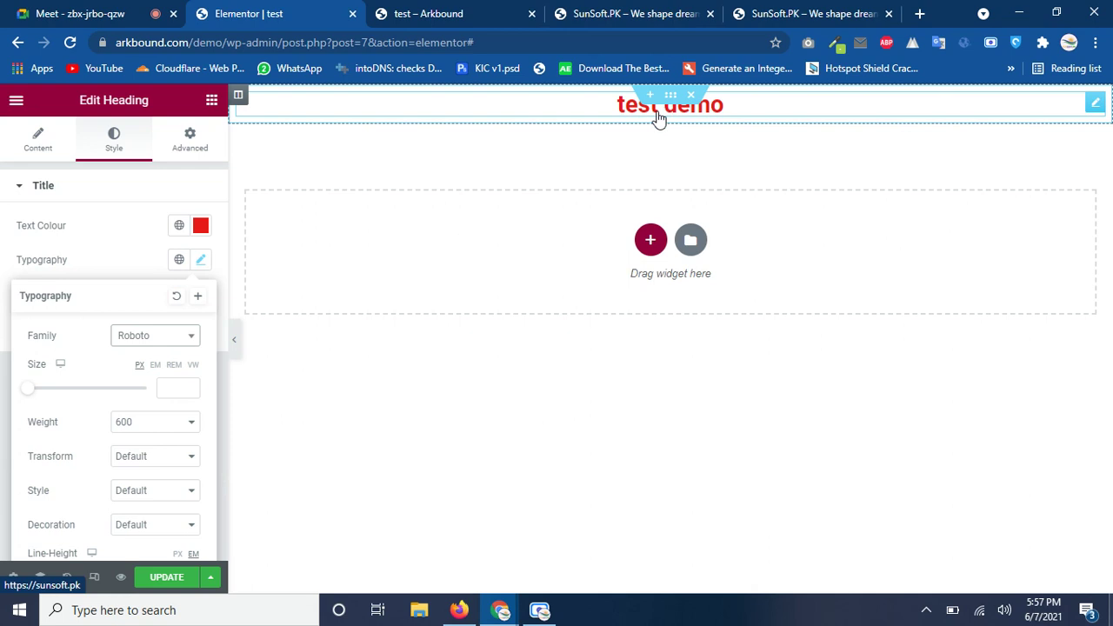
- Try enlarging the heading's font size to about 65 px, and try sizing it at 2.1 in VW units
left_click(29, 392)
left_click_drag(29, 392, 62, 385)
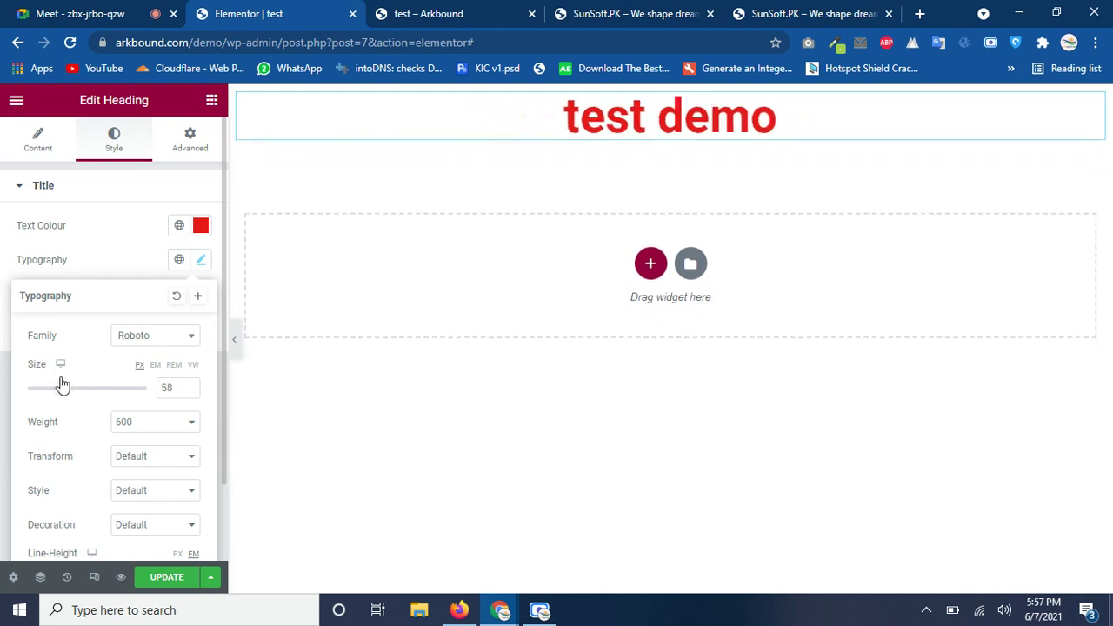
left_click(174, 366)
left_click(192, 366)
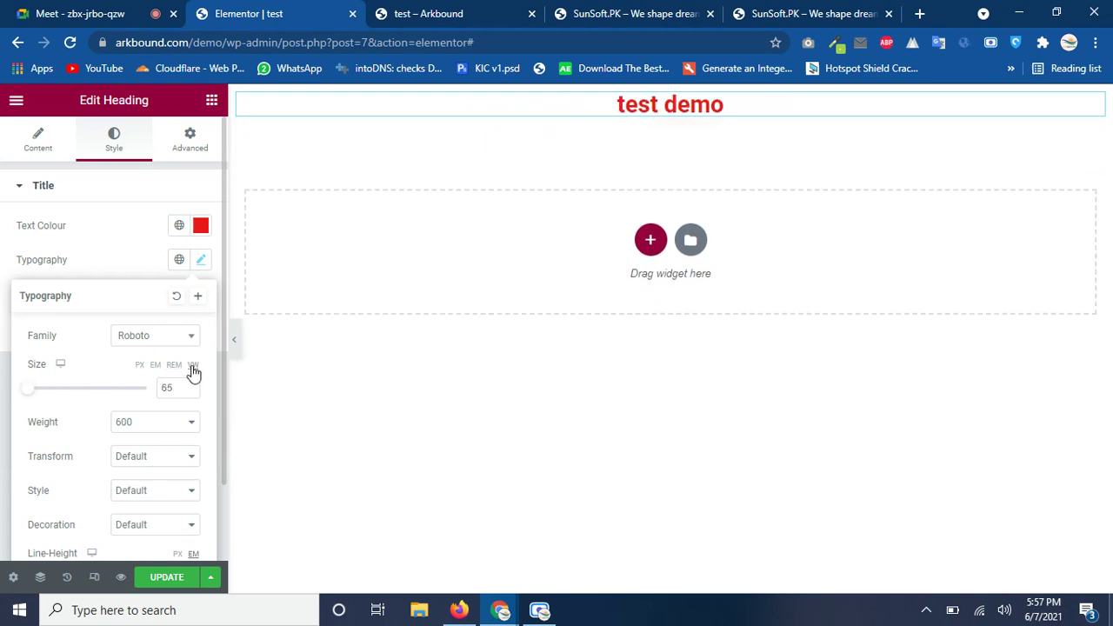
left_click_drag(30, 396, 67, 393)
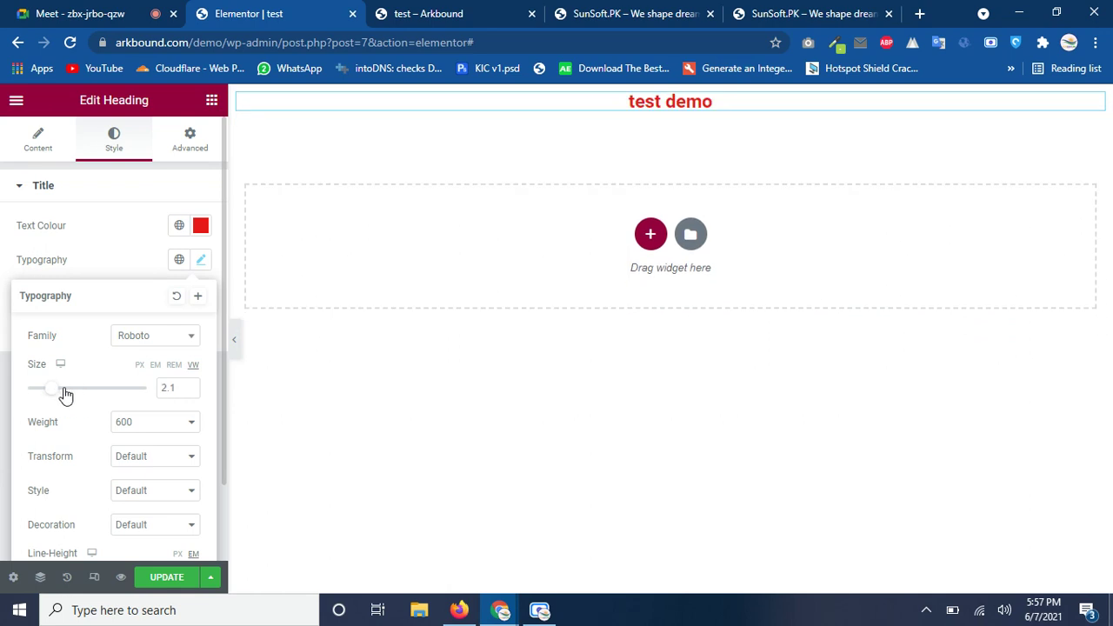
- Set the heading's font size to 60 px
left_click(139, 366)
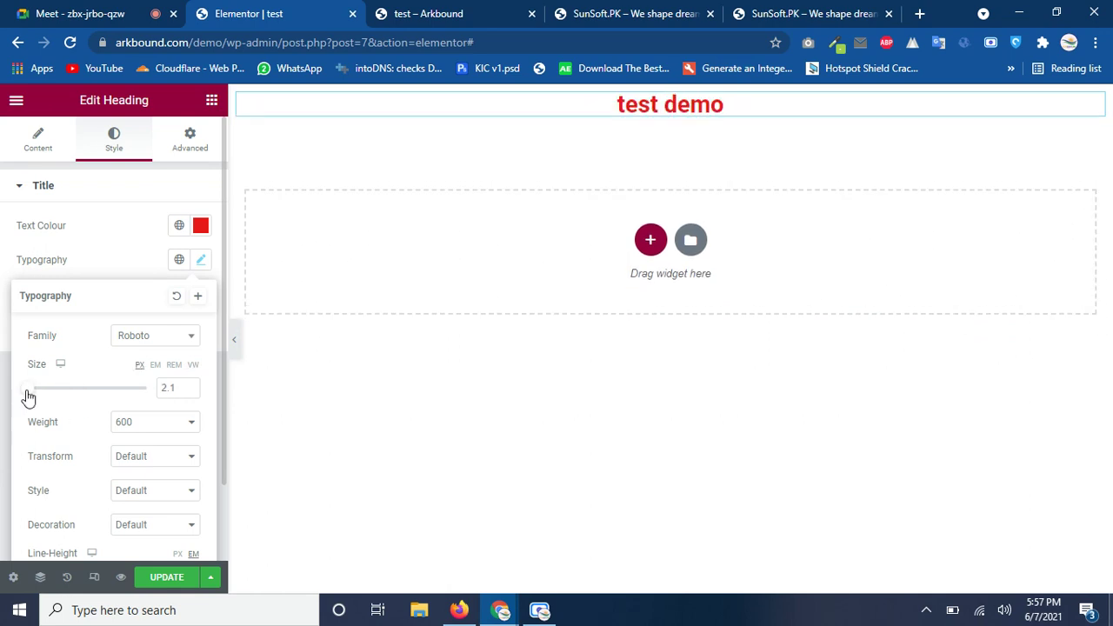
left_click_drag(26, 393, 62, 395)
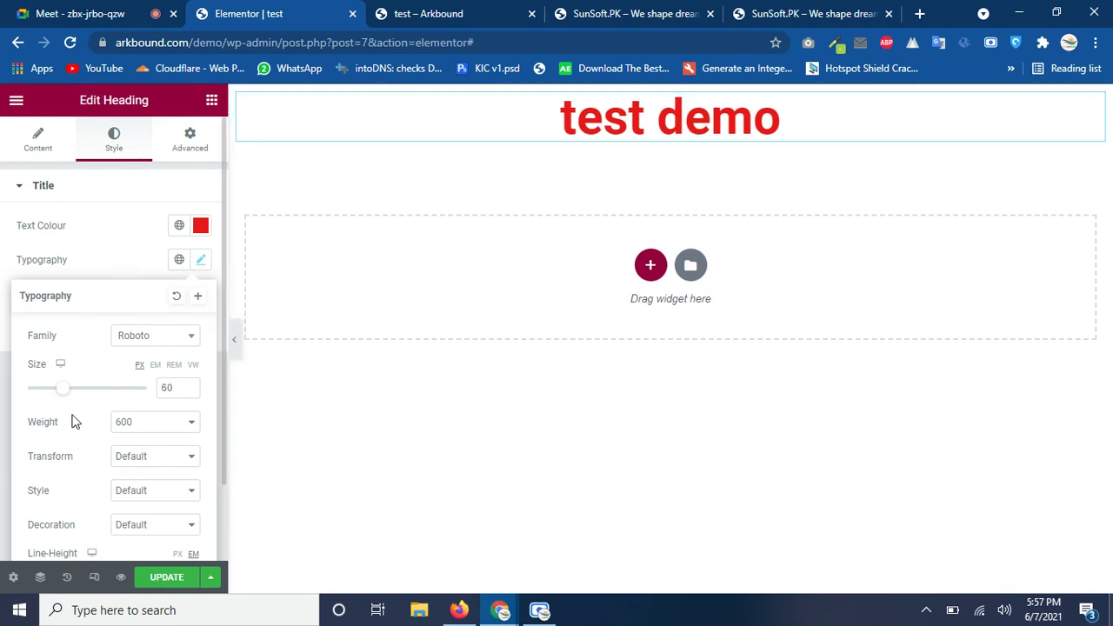
- Try the font weights 900, 100, 200 and 300 on the heading
left_click(126, 424)
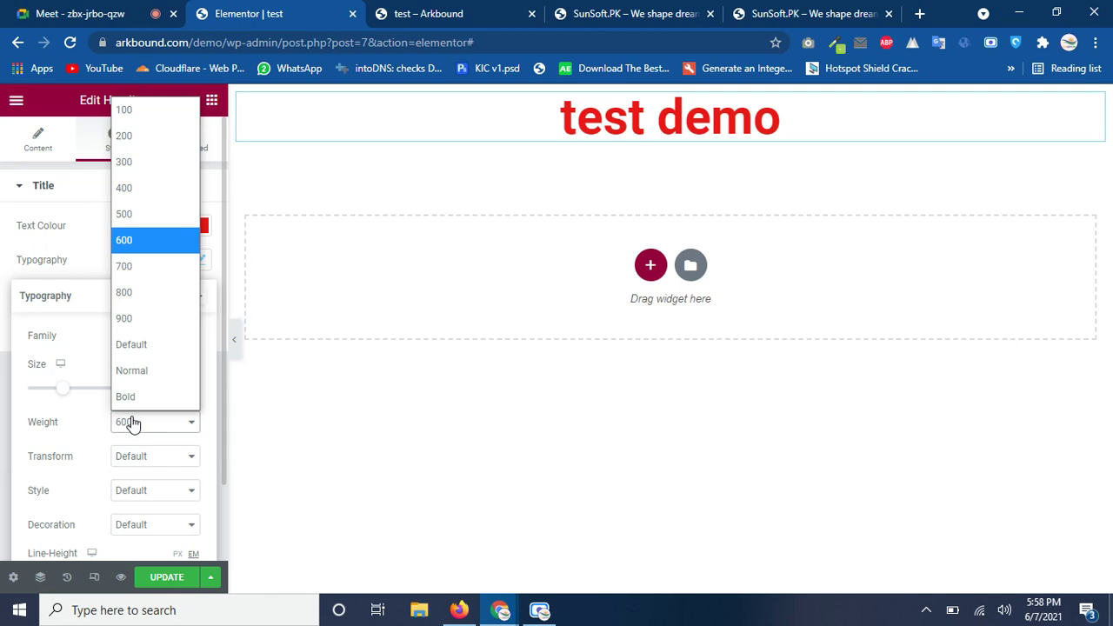
left_click(138, 319)
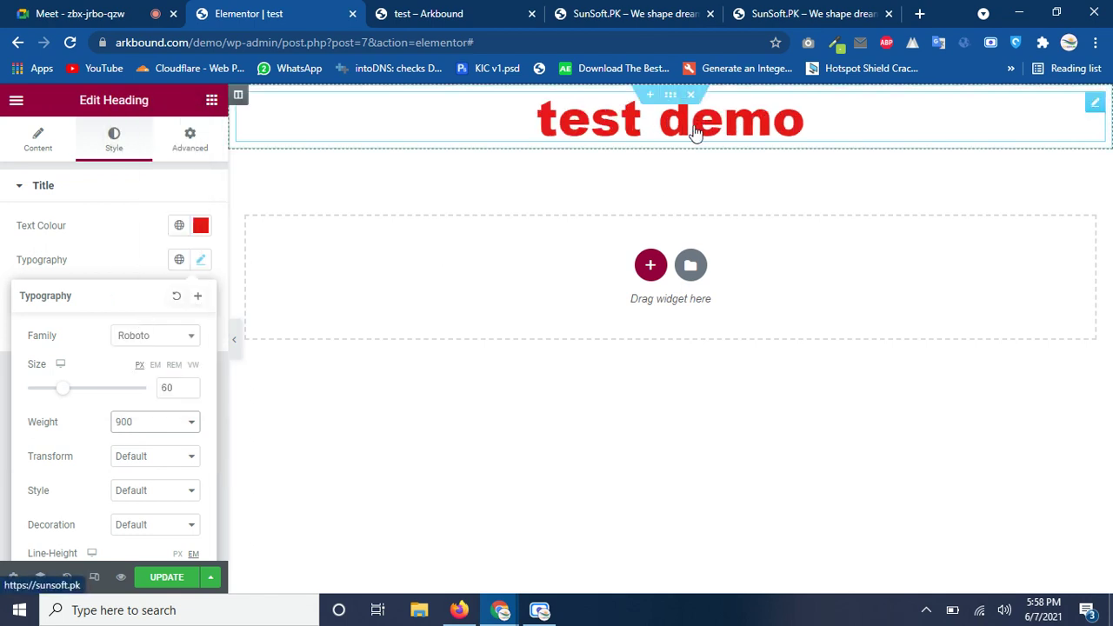
left_click(180, 424)
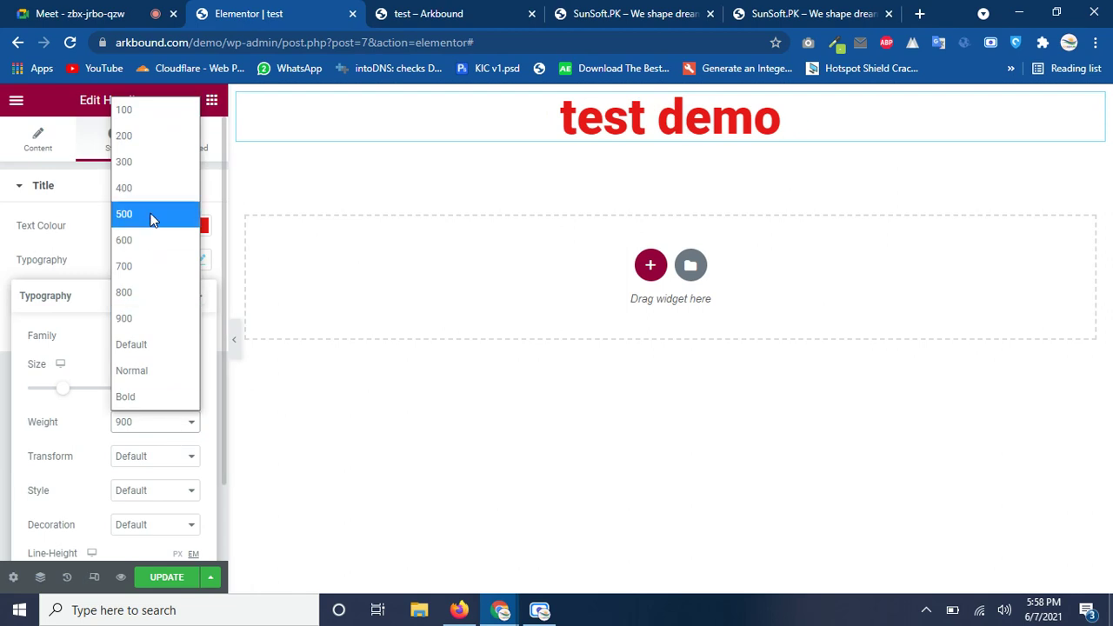
left_click(153, 115)
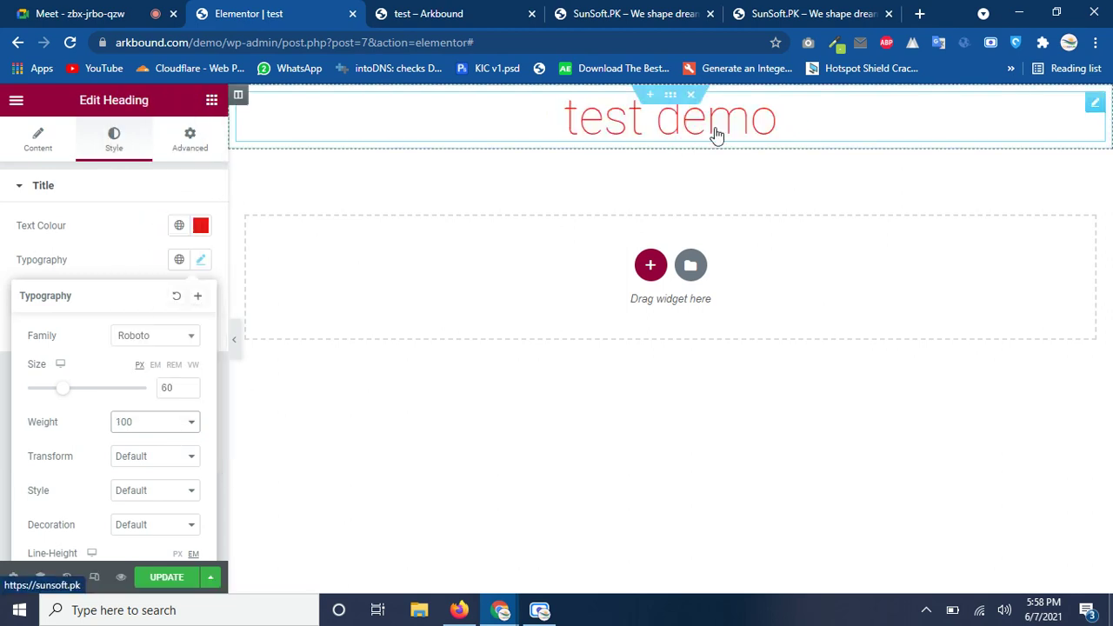
left_click(151, 426)
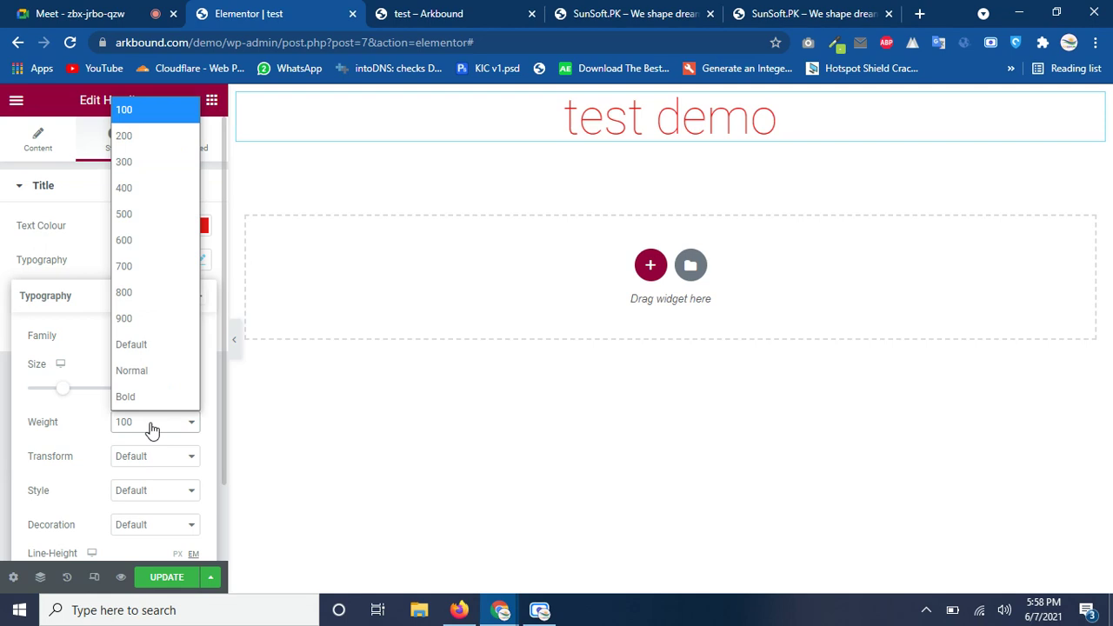
left_click(128, 136)
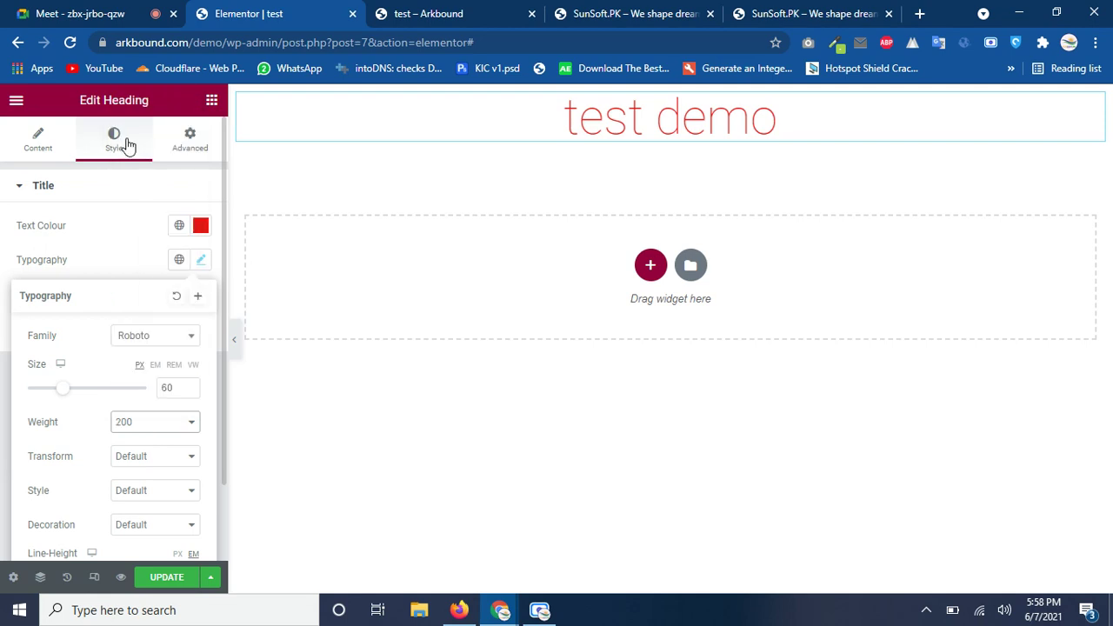
left_click(164, 428)
left_click(145, 163)
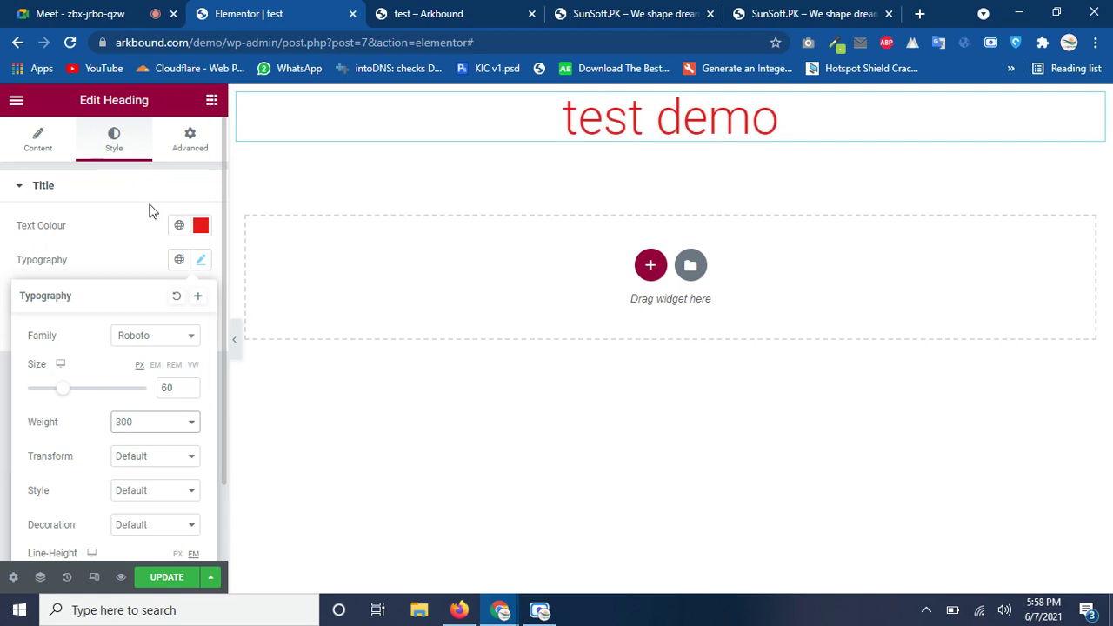
- Set the heading's font weight to Bold
left_click(154, 427)
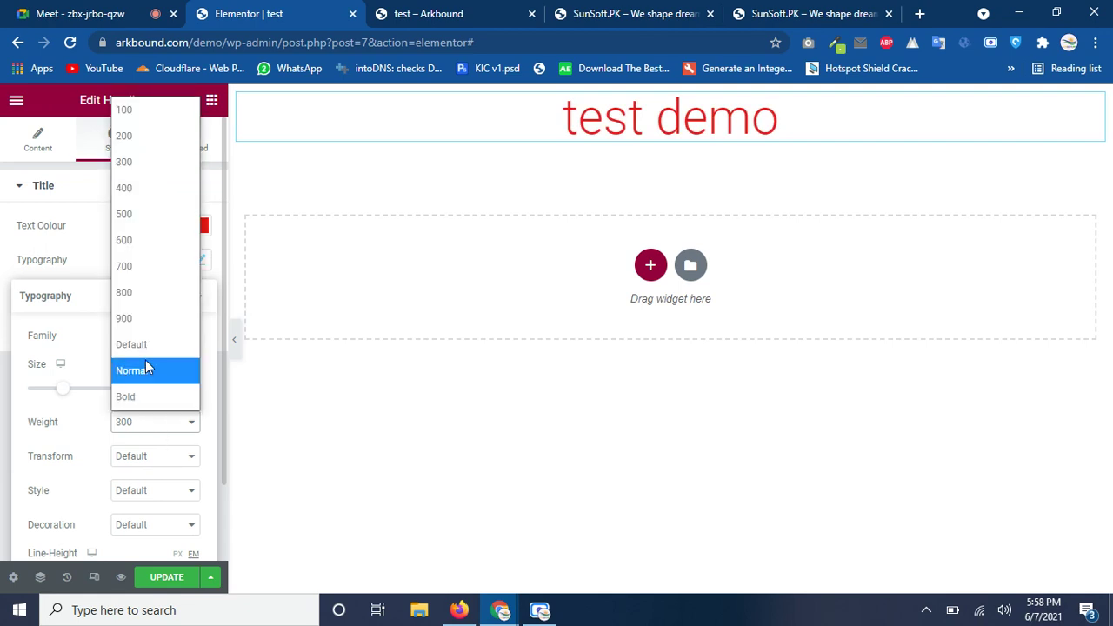
left_click(145, 395)
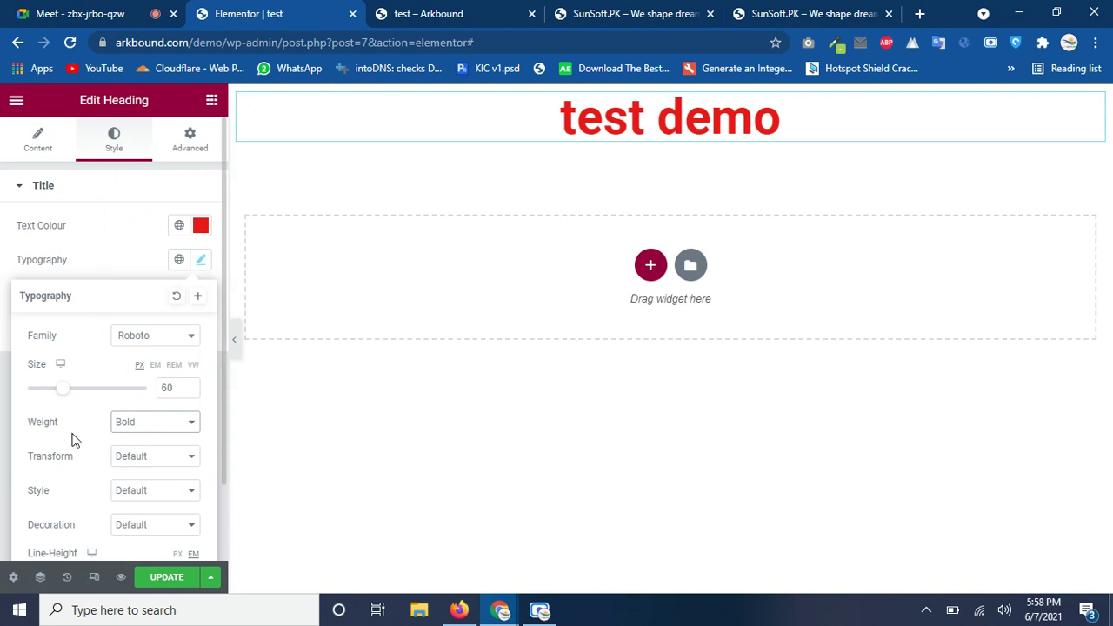
- Try the Uppercase text transform on the heading, and set the transform to Capitalise
left_click(158, 461)
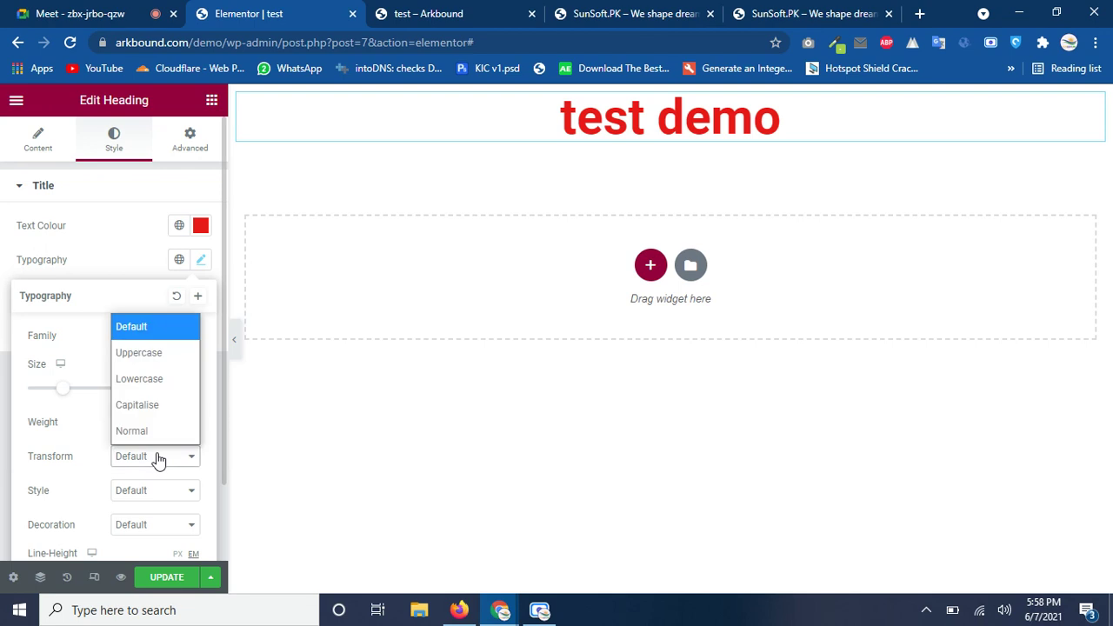
left_click(146, 353)
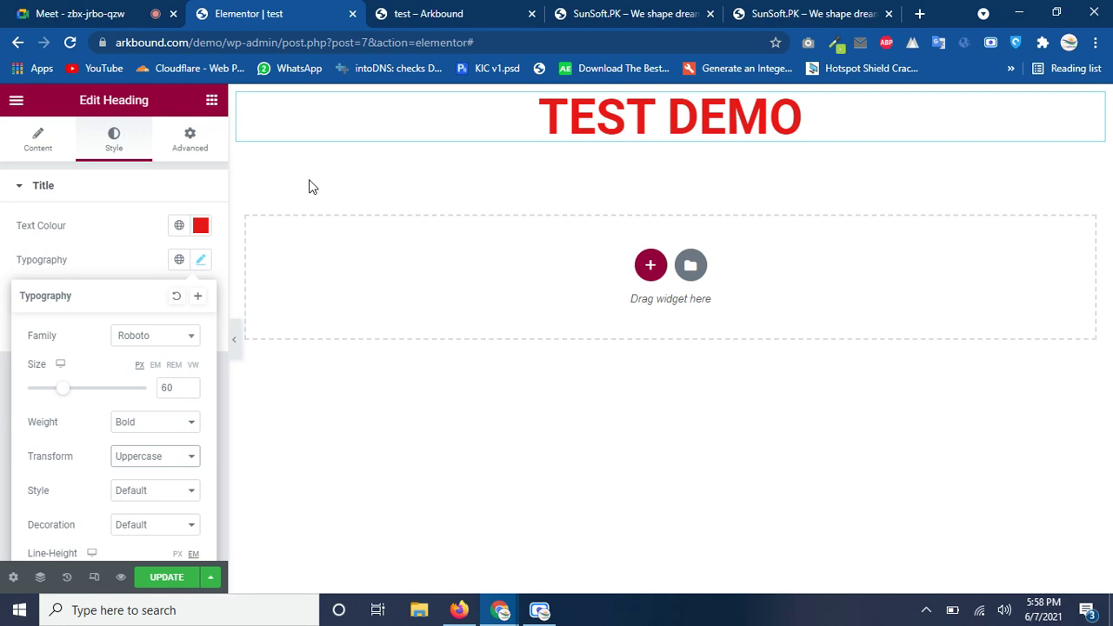
left_click(148, 466)
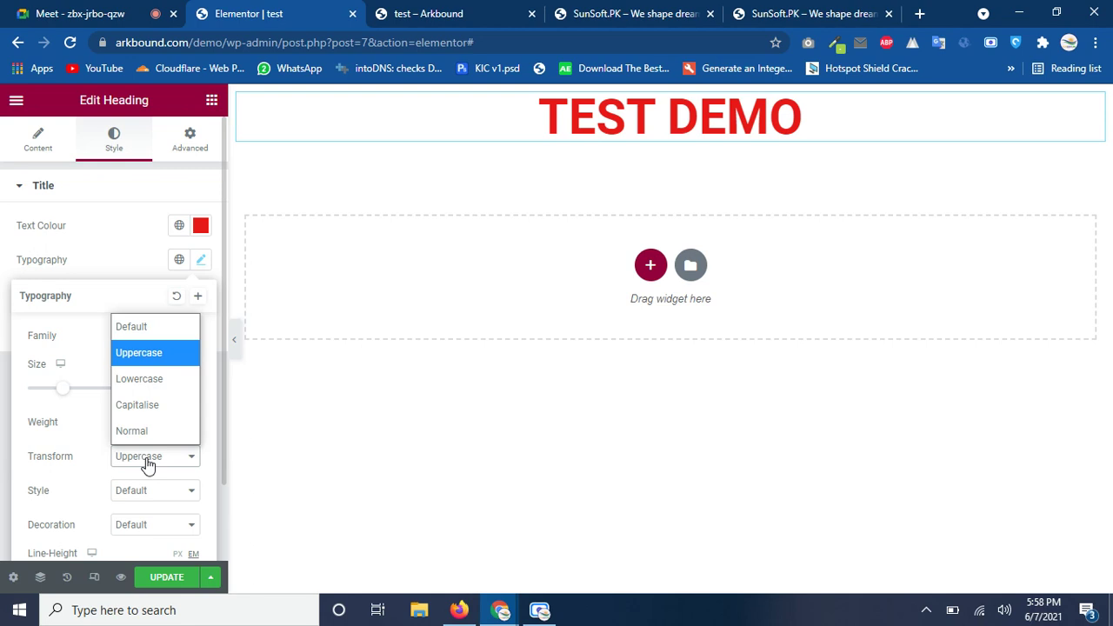
left_click(139, 404)
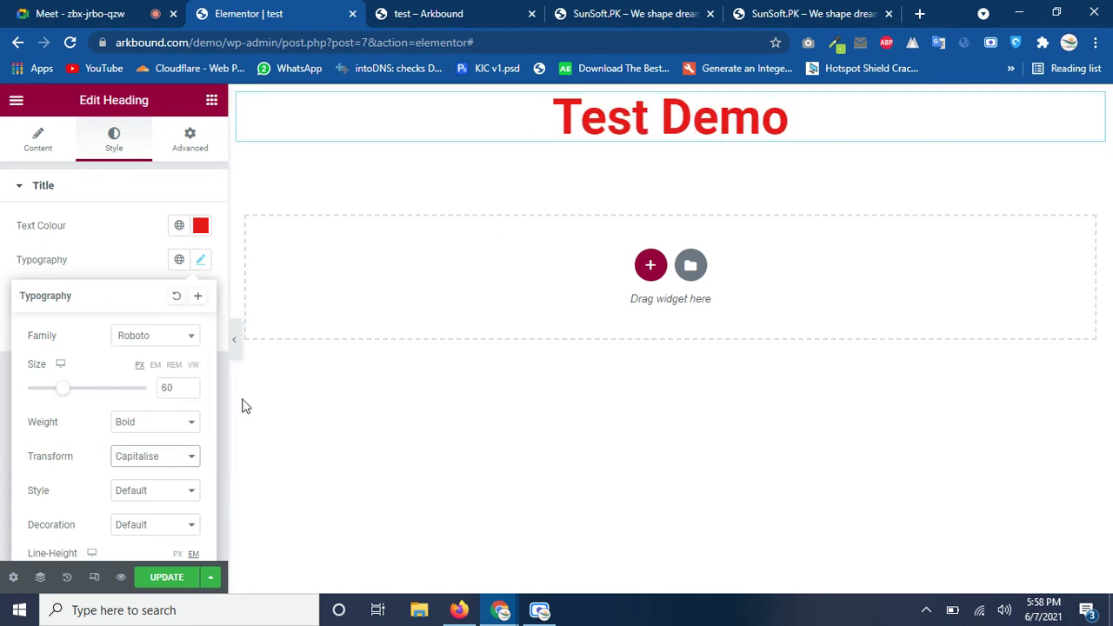
- Try the Lowercase text transform on the heading and return it to Capitalise
left_click(162, 467)
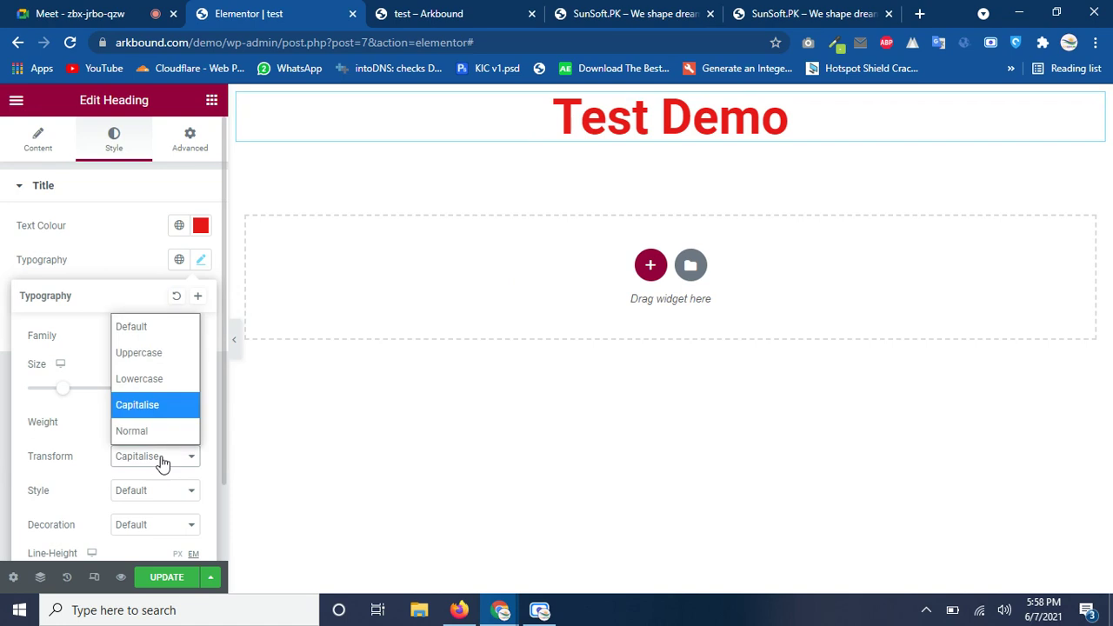
left_click(162, 397)
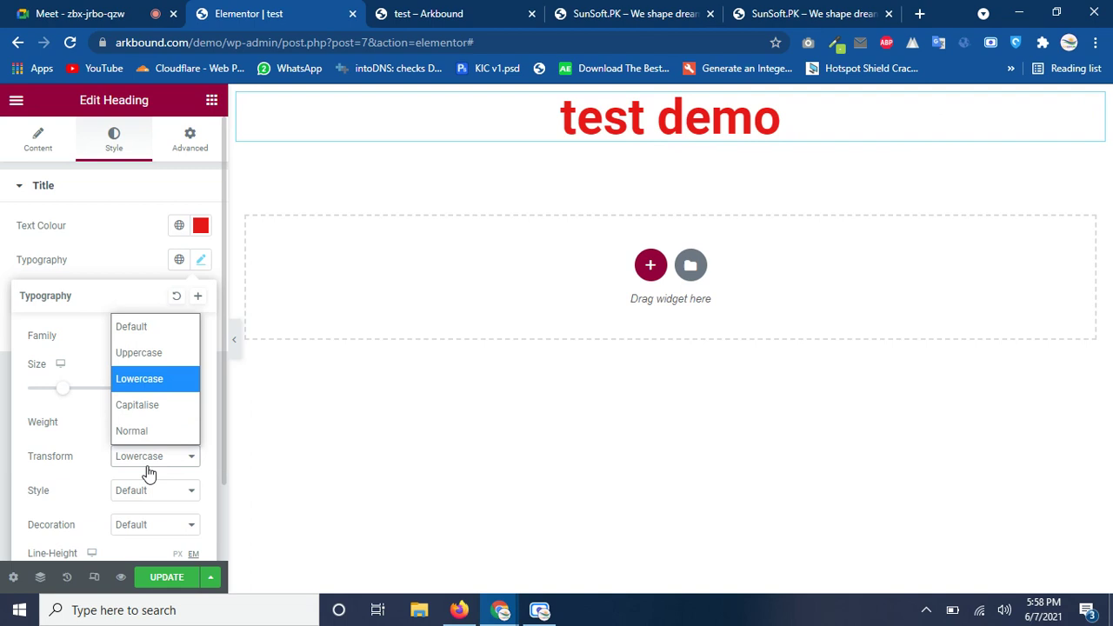
left_click(144, 404)
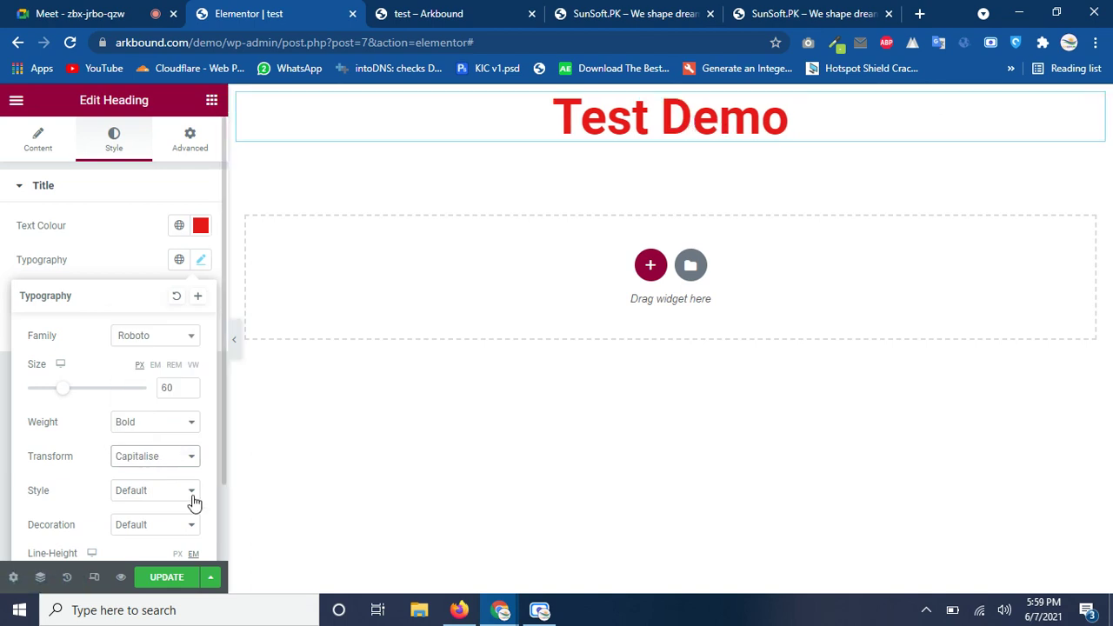
- Try the Normal and Italic font styles on the heading
left_click(153, 492)
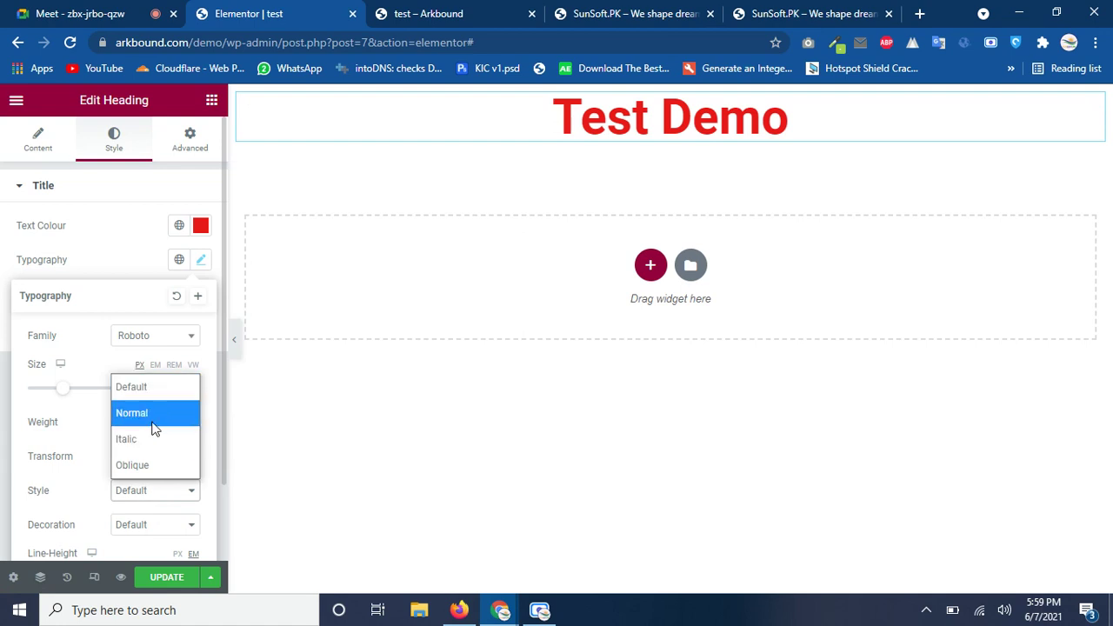
left_click(148, 416)
left_click(136, 491)
left_click(141, 439)
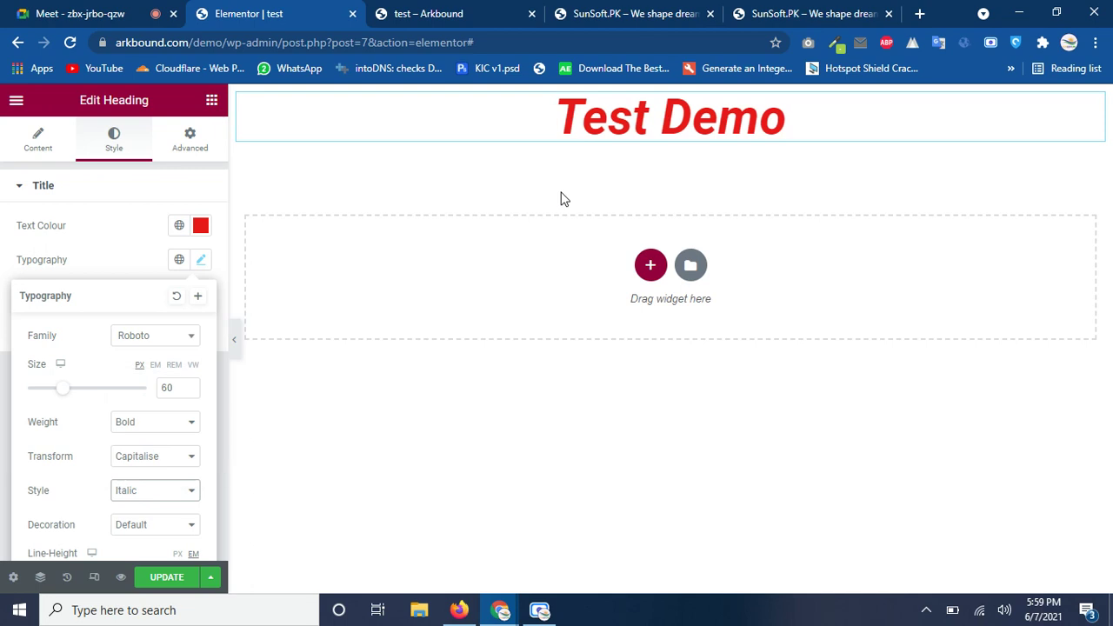
- Set the heading's font style to Oblique
left_click(136, 490)
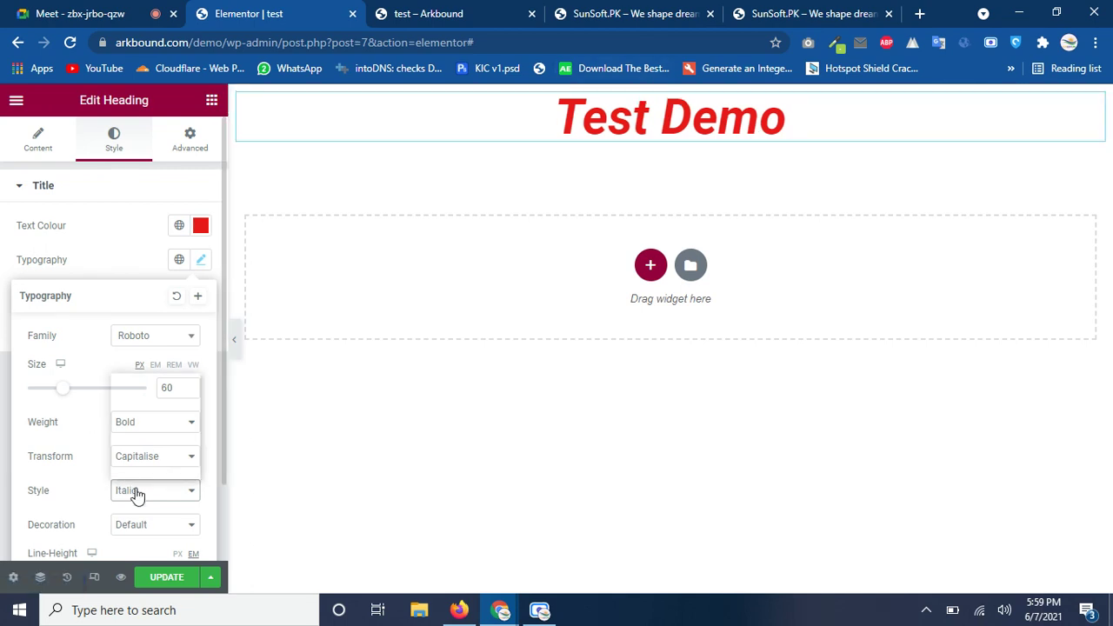
left_click(134, 466)
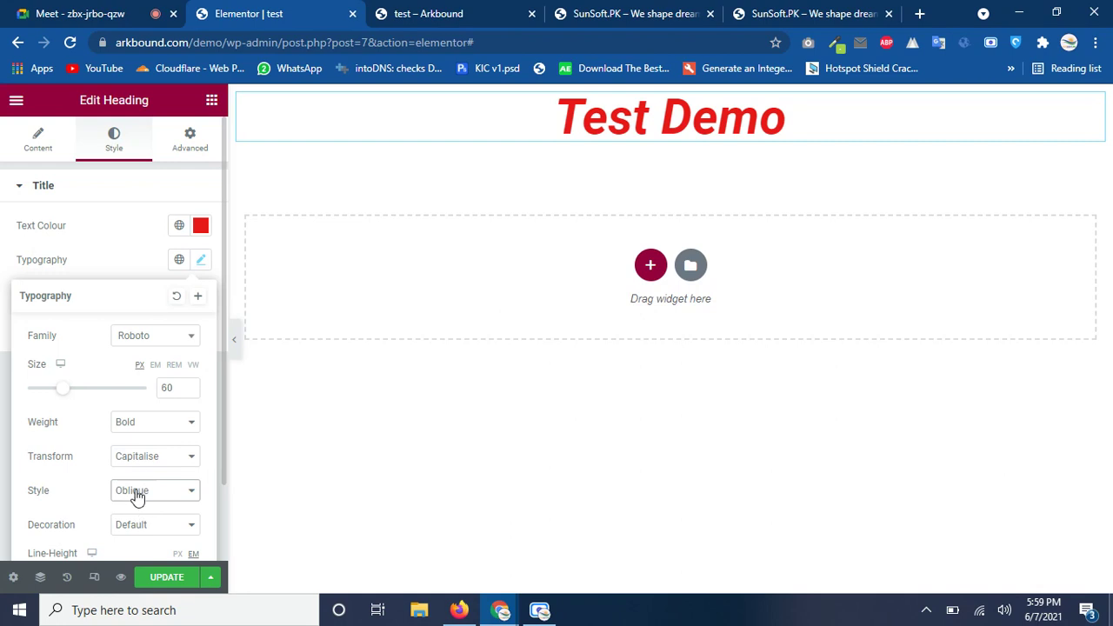
left_click(137, 491)
left_click(137, 454)
- Try the Underline, Overline and Line Through decorations on the heading, and set the decoration to None
left_click(150, 528)
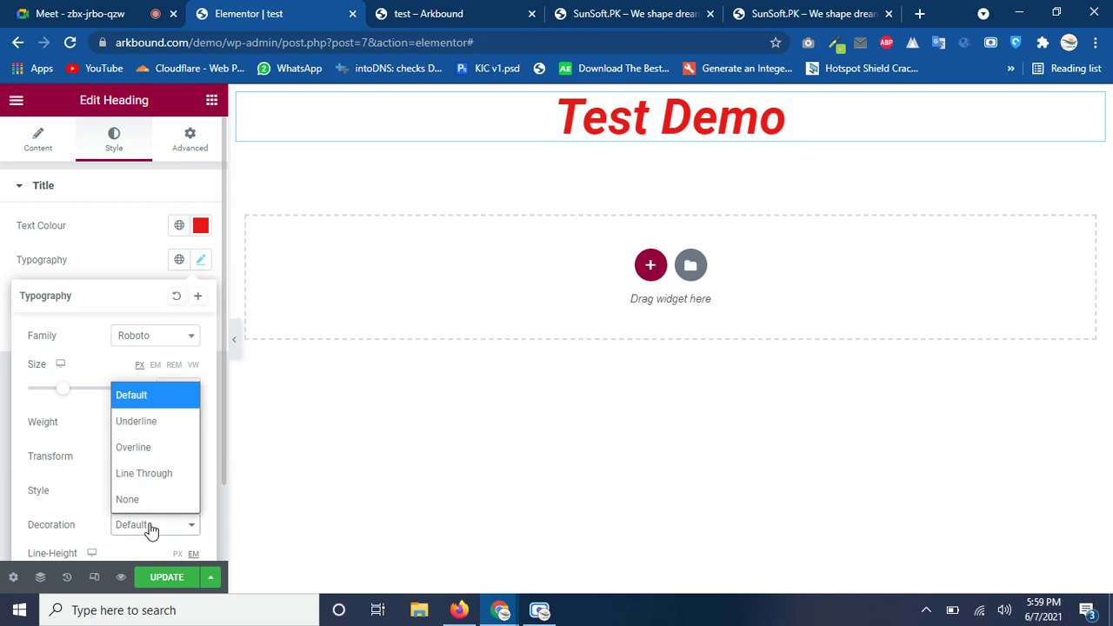
left_click(143, 423)
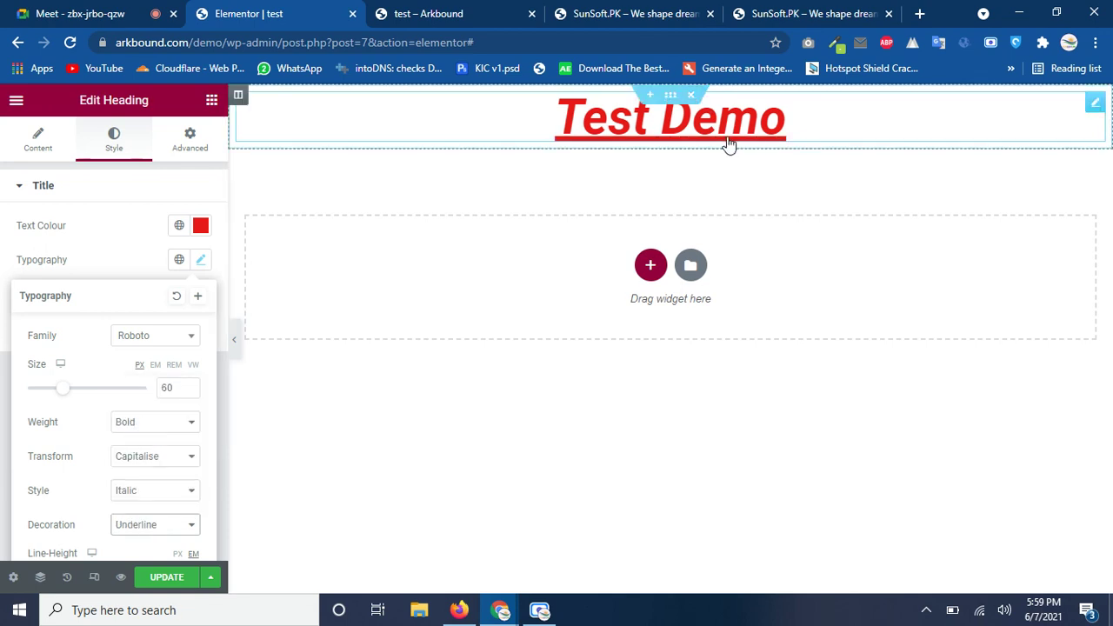
left_click(139, 528)
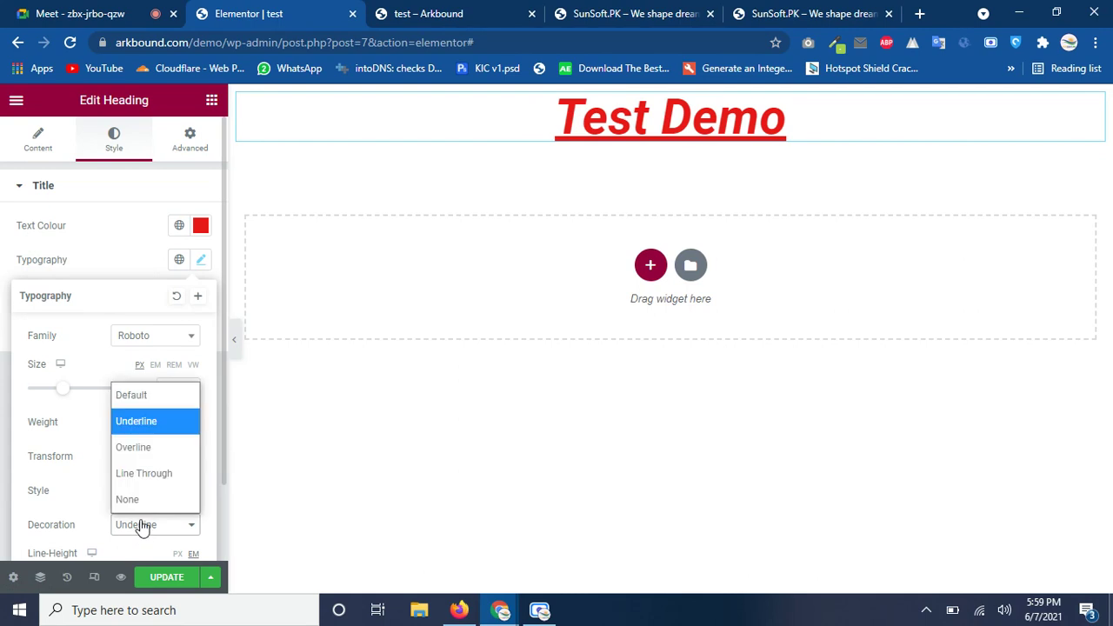
left_click(149, 450)
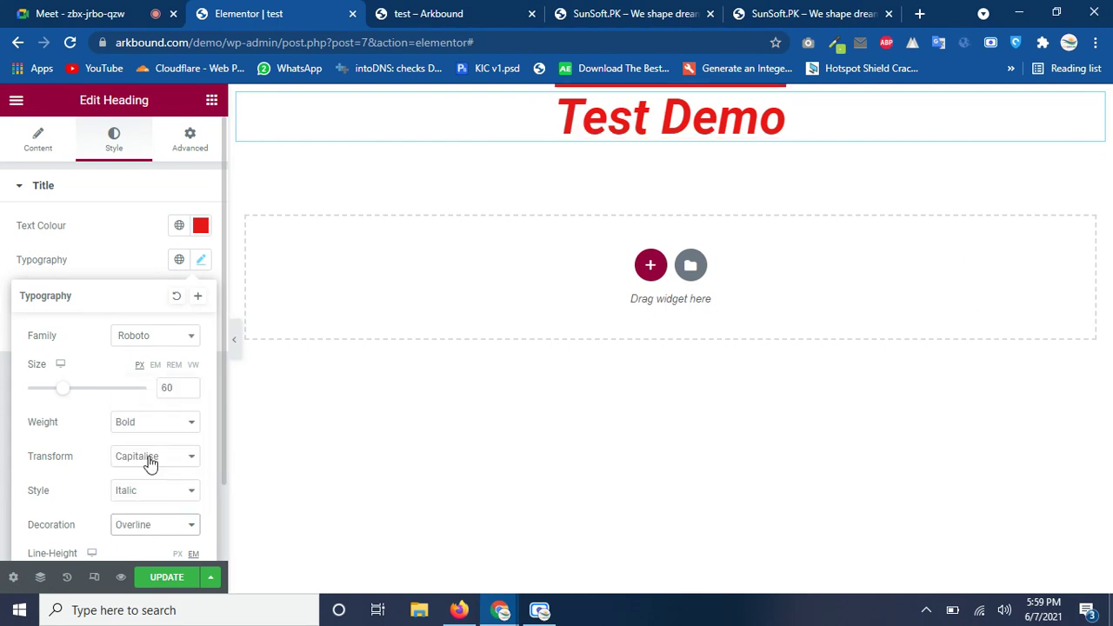
left_click(149, 525)
left_click(149, 473)
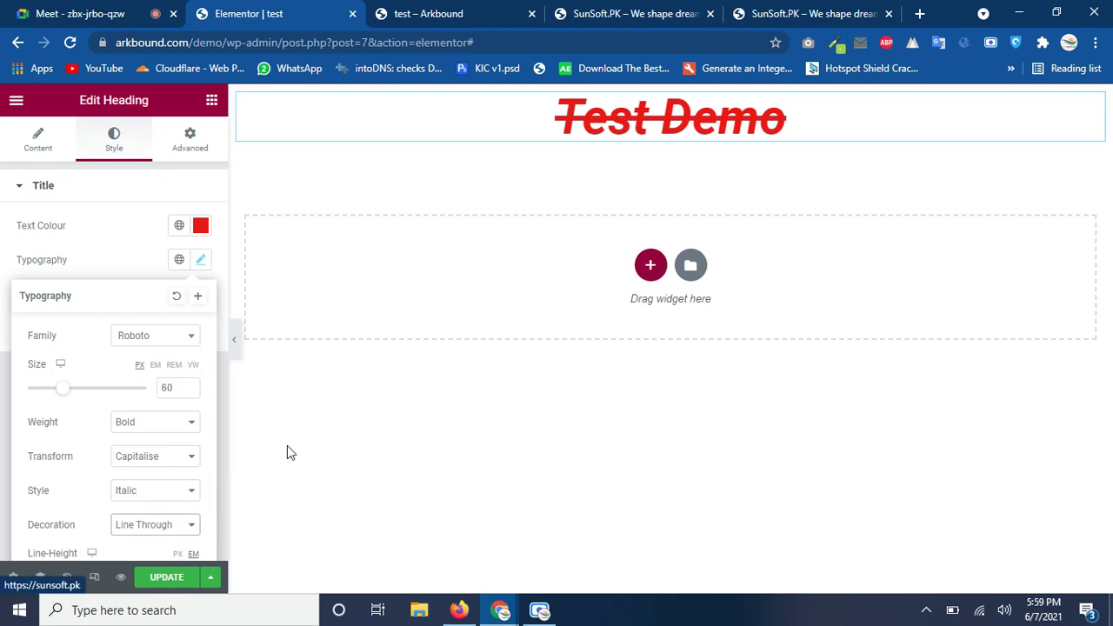
left_click(174, 525)
left_click(148, 501)
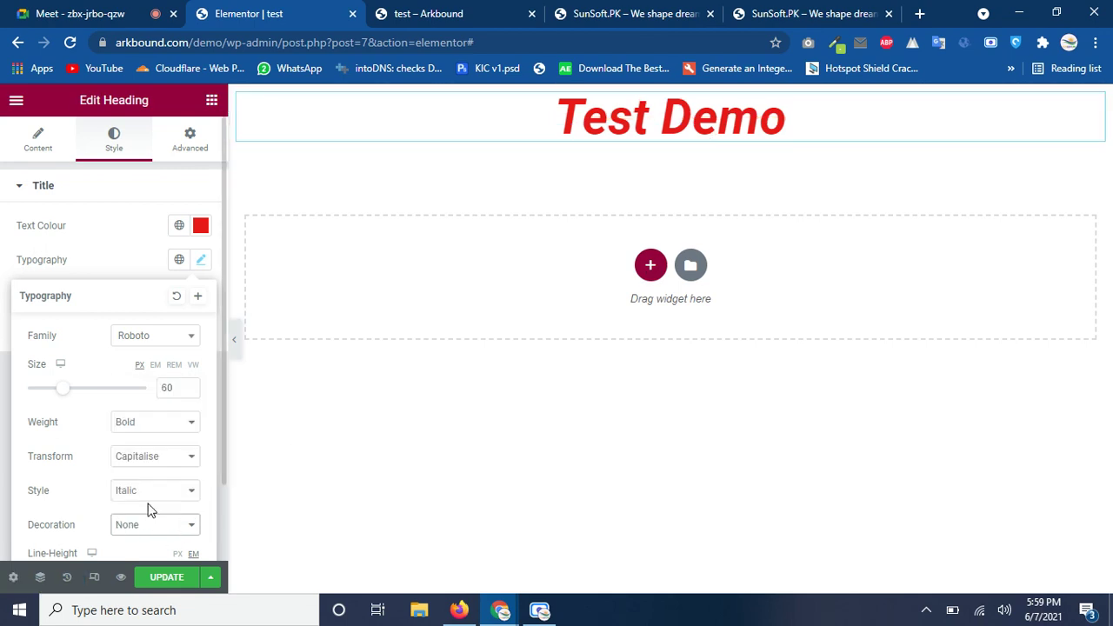
- Try a line height of 0.1 em on the heading, and clear the value
left_click(91, 477)
scroll(91, 476, "down", 1)
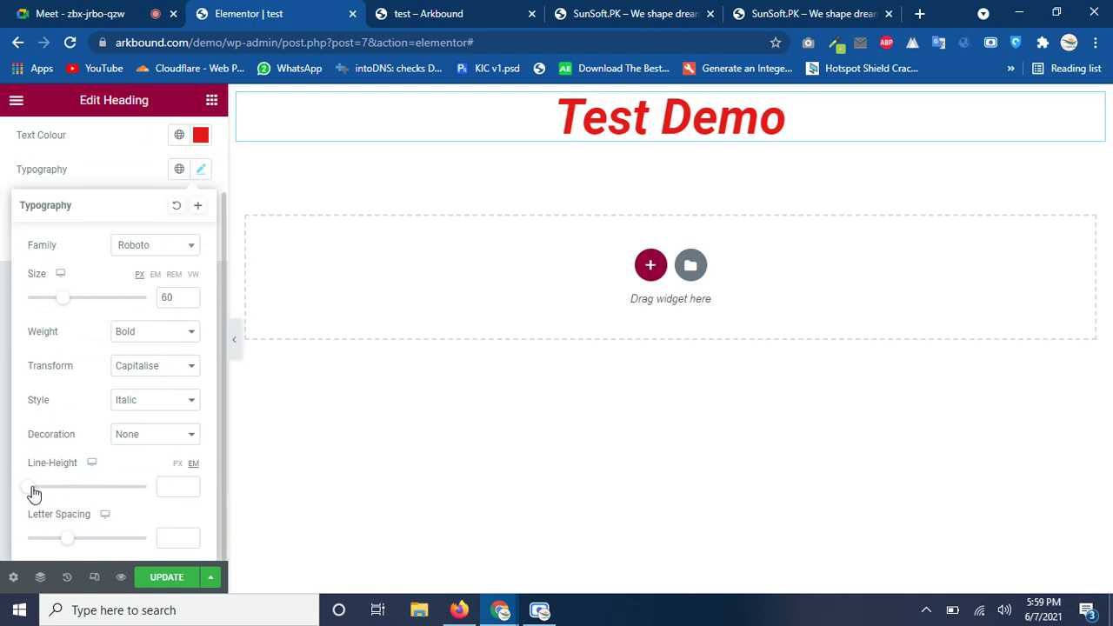
left_click_drag(31, 495, 2, 504)
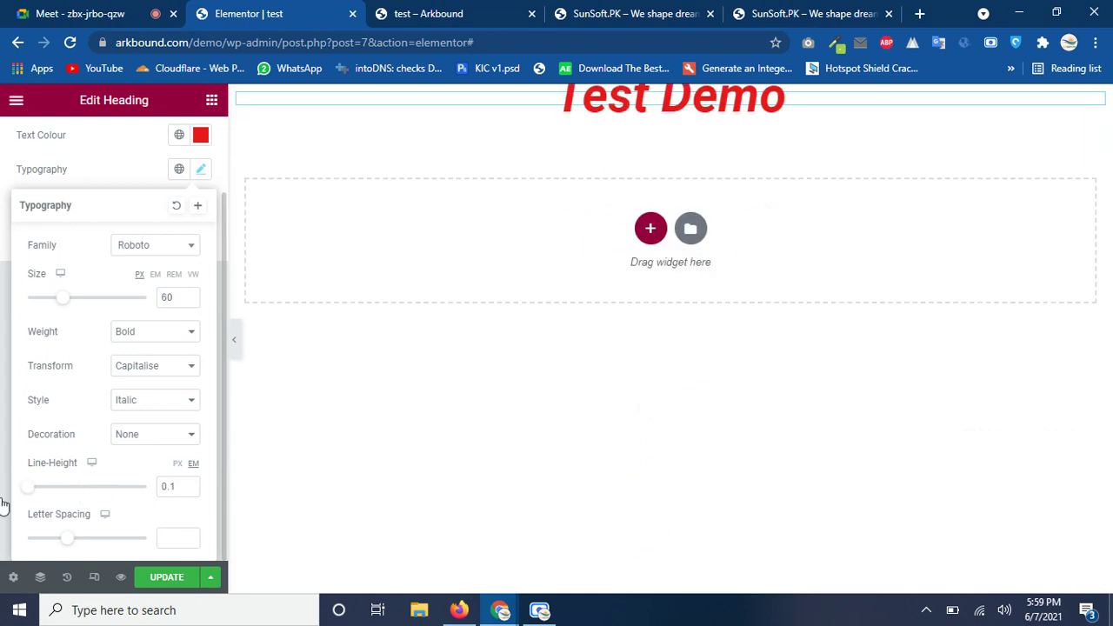
left_click(647, 251)
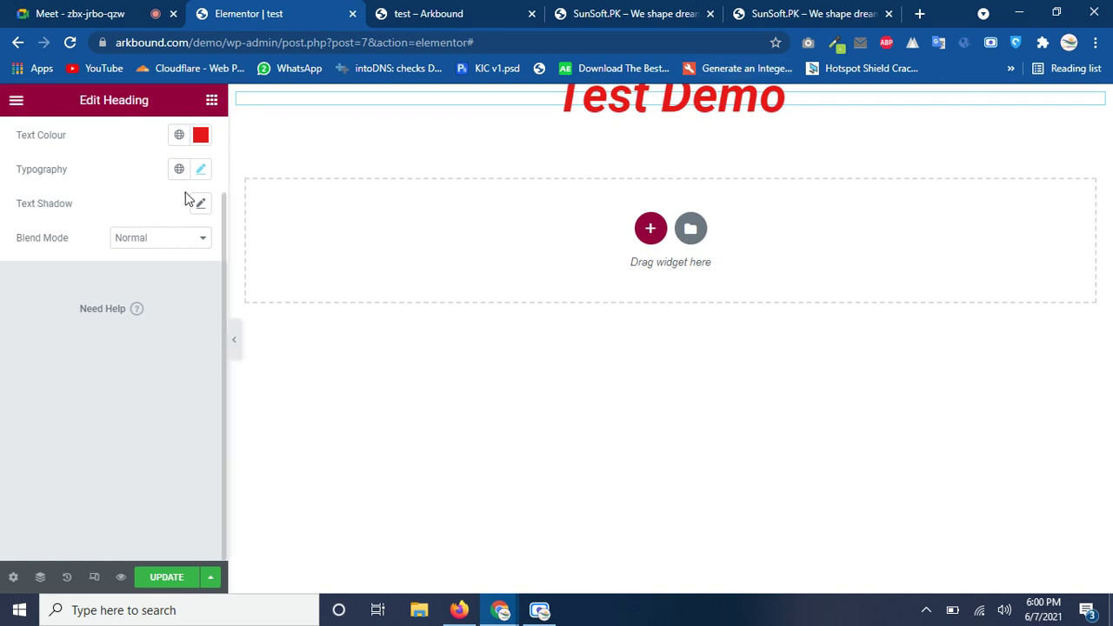
left_click(201, 170)
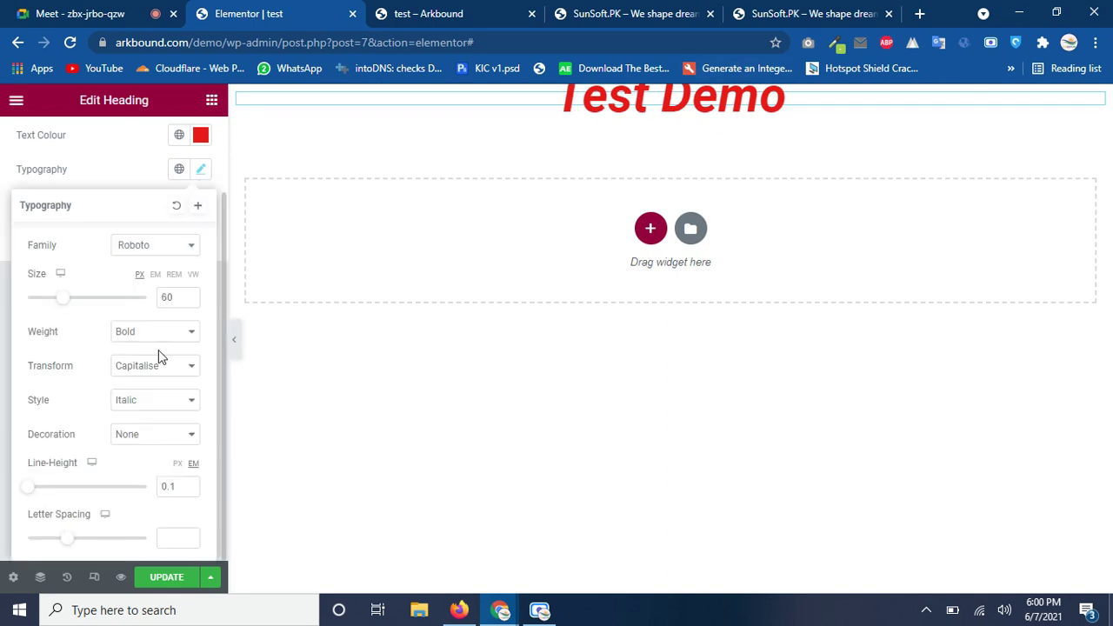
left_click(175, 489)
key("BackSpace")
key("BackSpace")
key("BackSpace")
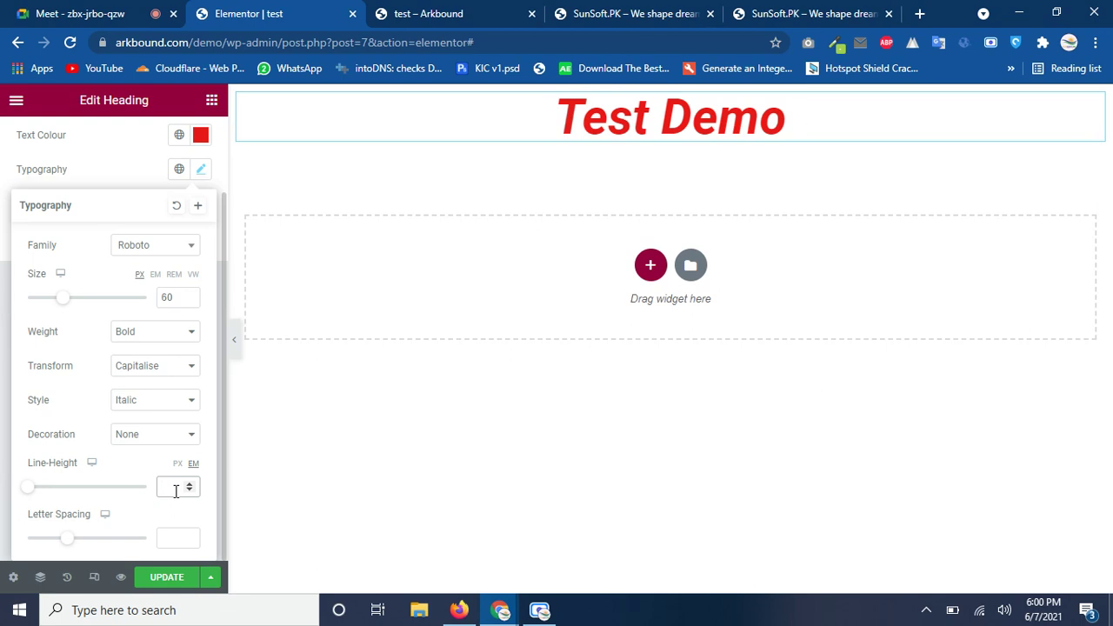
- Try line heights of 4.5 em and 0.1 em on the heading, and empty the line-height value again
left_click(81, 494)
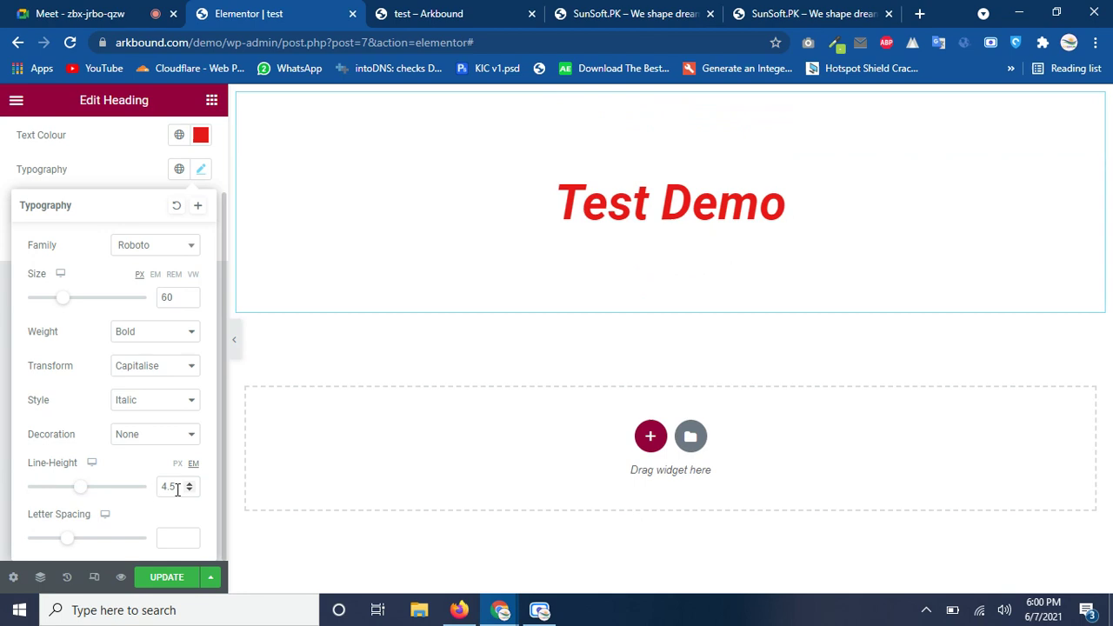
left_click_drag(81, 488, 3, 493)
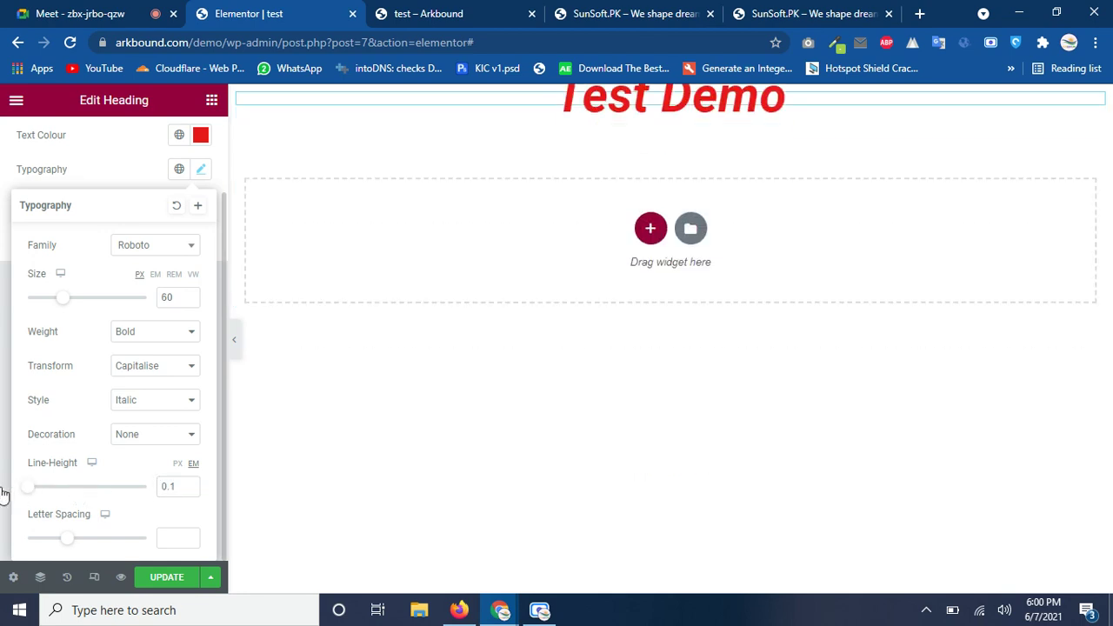
left_click(200, 170)
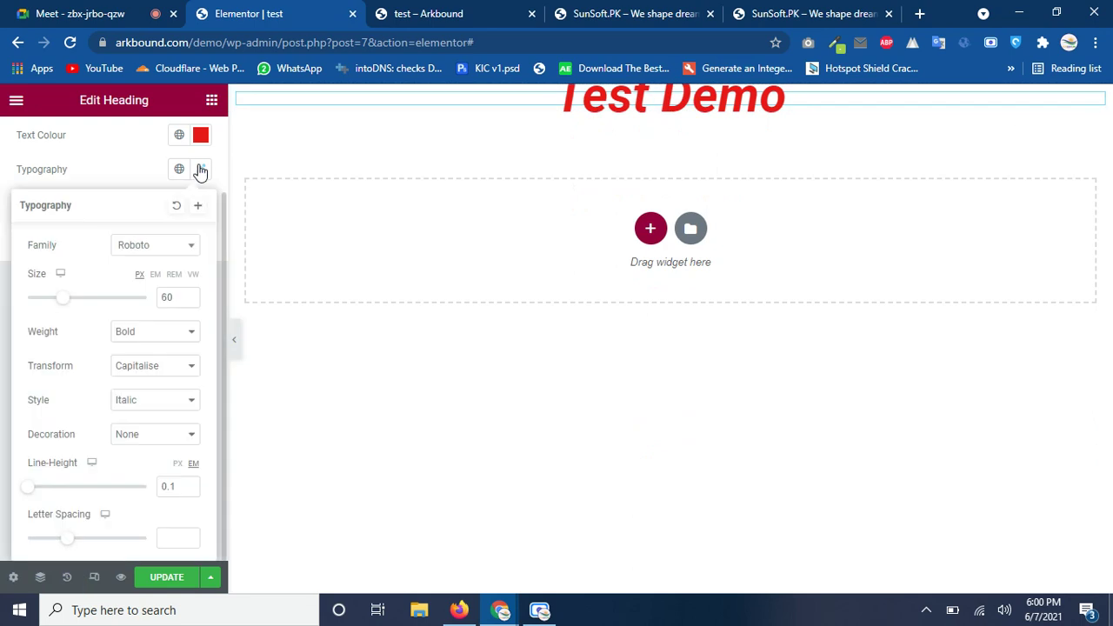
left_click(173, 486)
key("BackSpace")
key("BackSpace")
key("BackSpace")
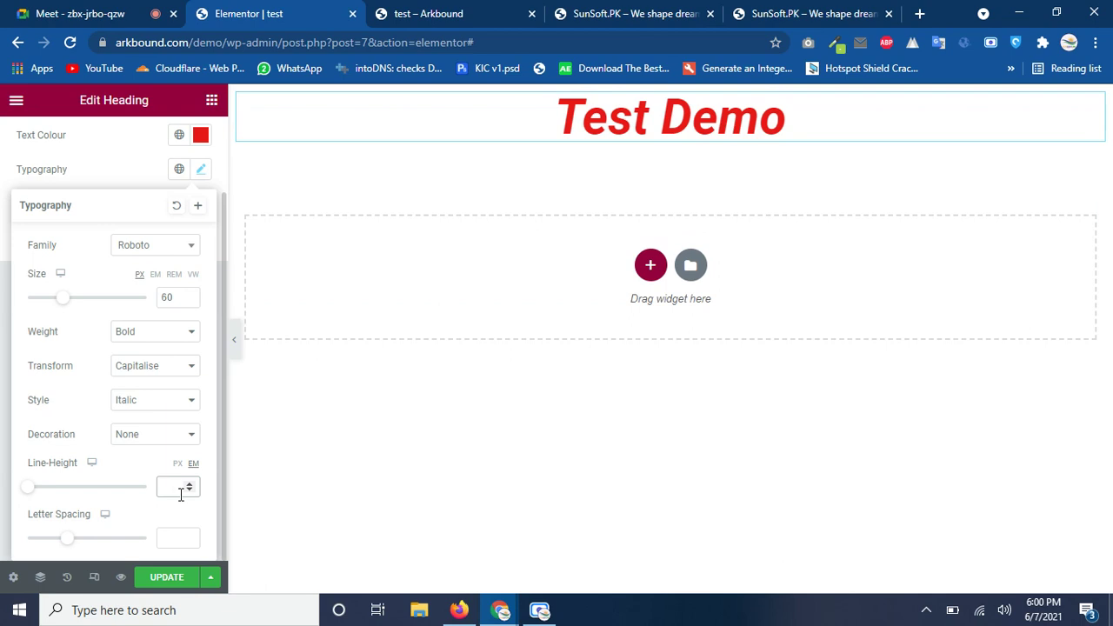
- Try letter spacings of 10 and 100 on the heading, and clear the spacing value
left_click(129, 521)
left_click_drag(70, 544, 195, 536)
left_click(174, 537)
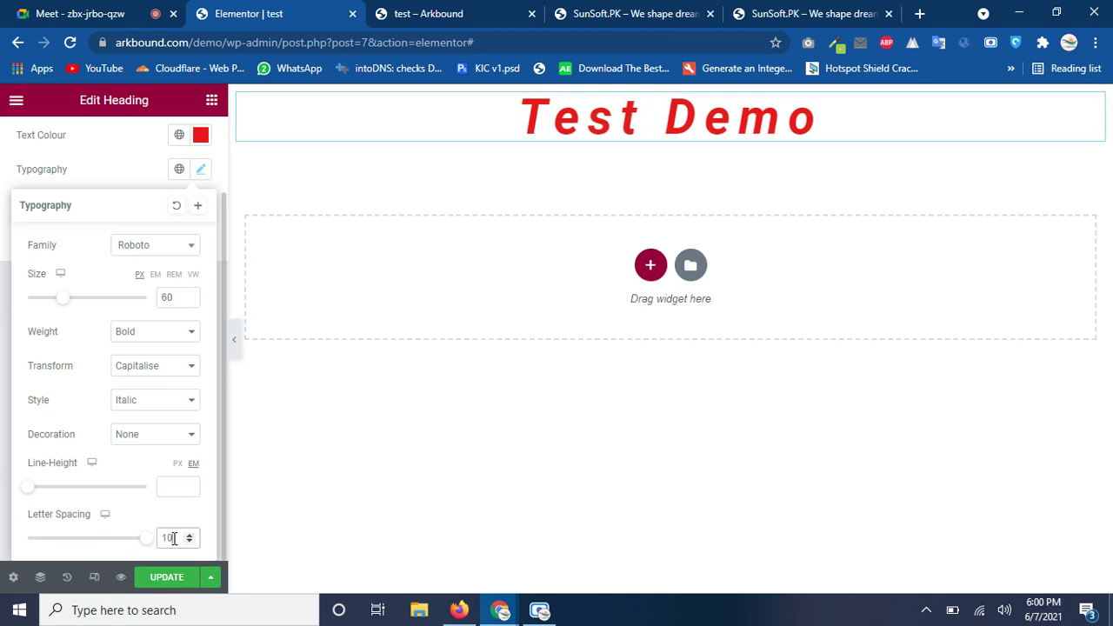
type("0")
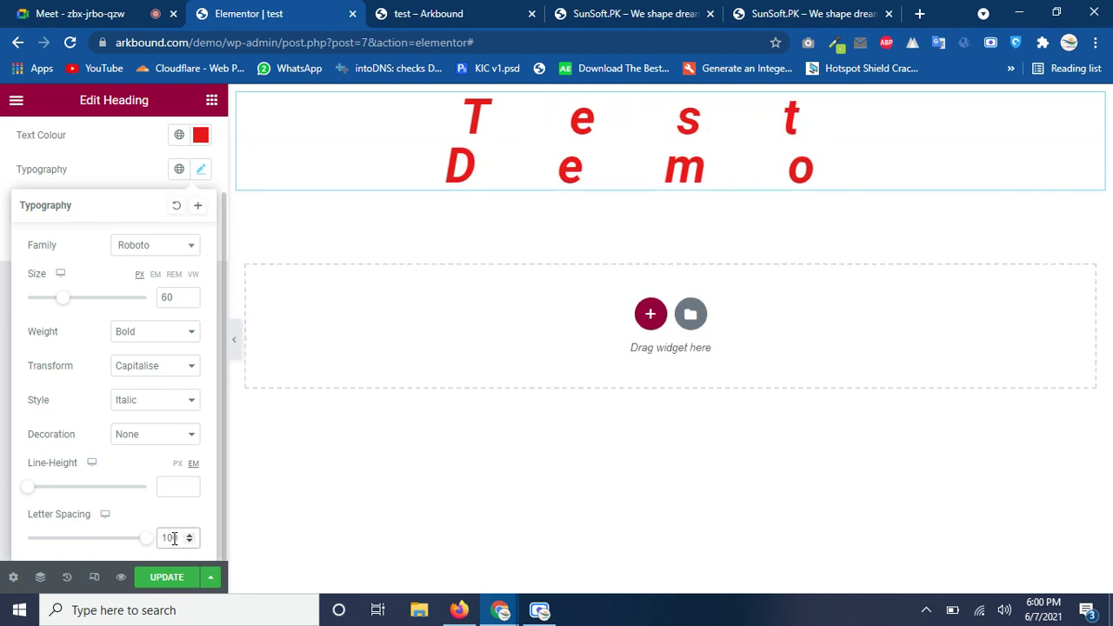
key("BackSpace")
key("BackSpace")
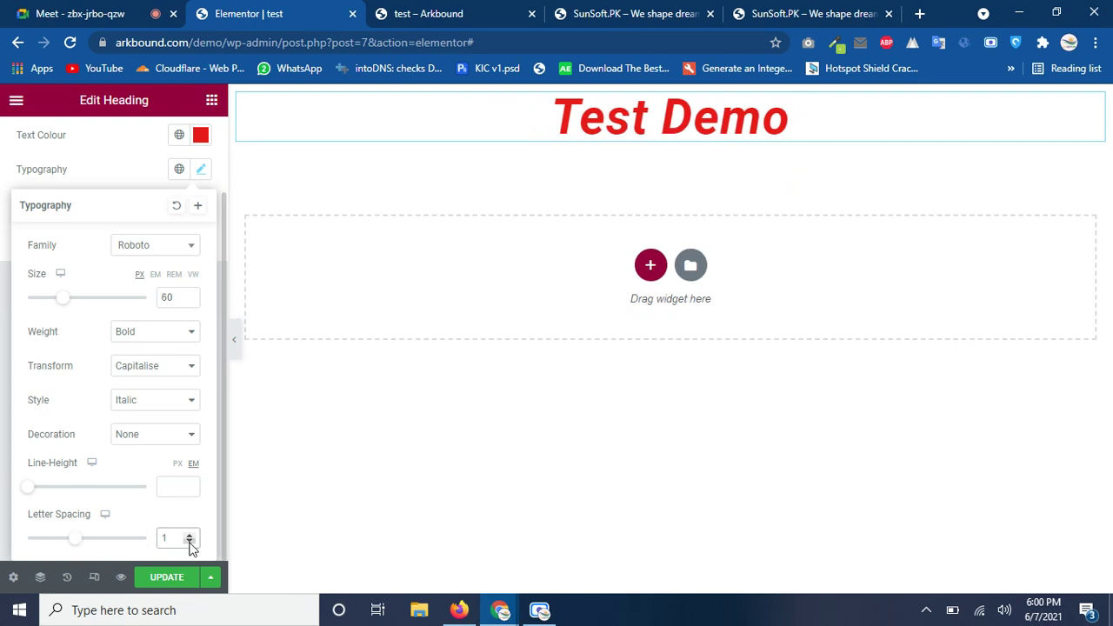
key("BackSpace")
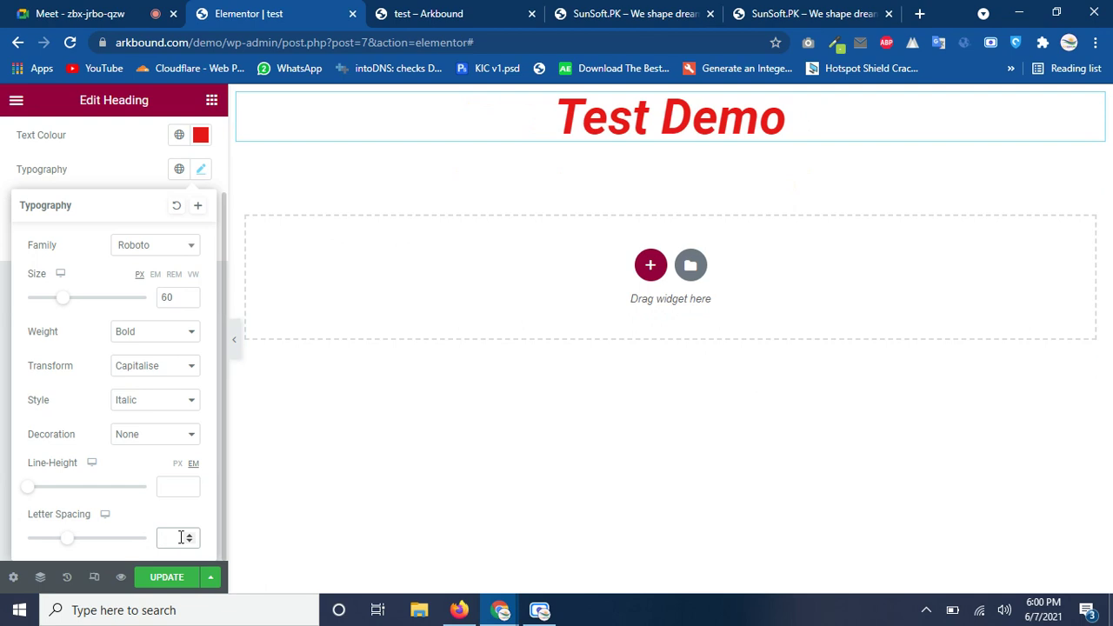
left_click(150, 514)
left_click(120, 173)
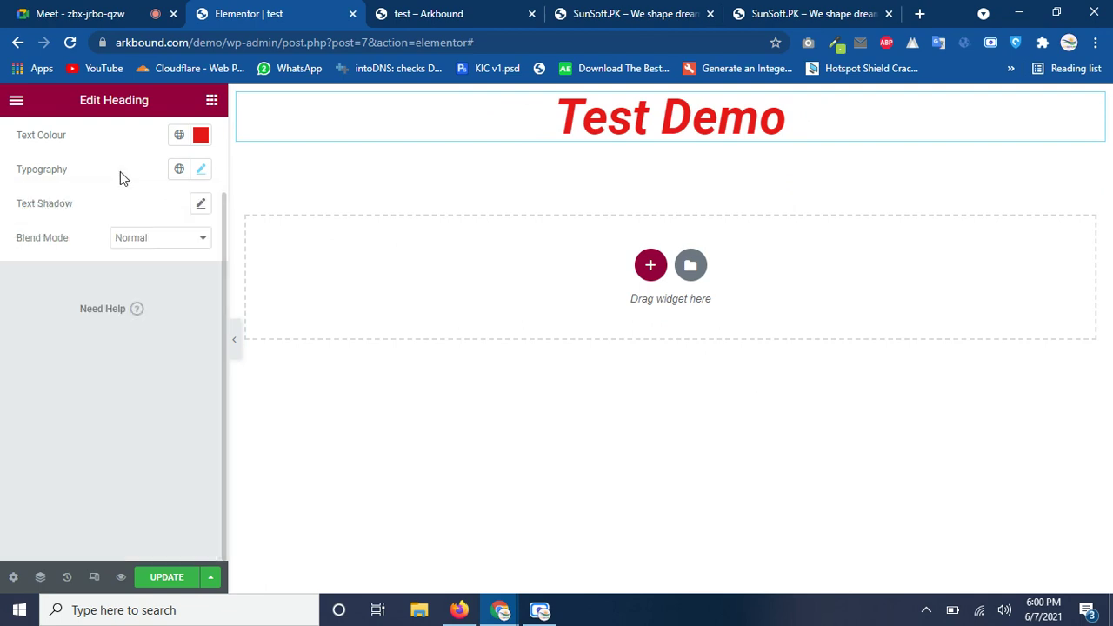
- Try a text shadow on the heading with a near-black, more opaque colour, and reset the shadow
left_click(200, 206)
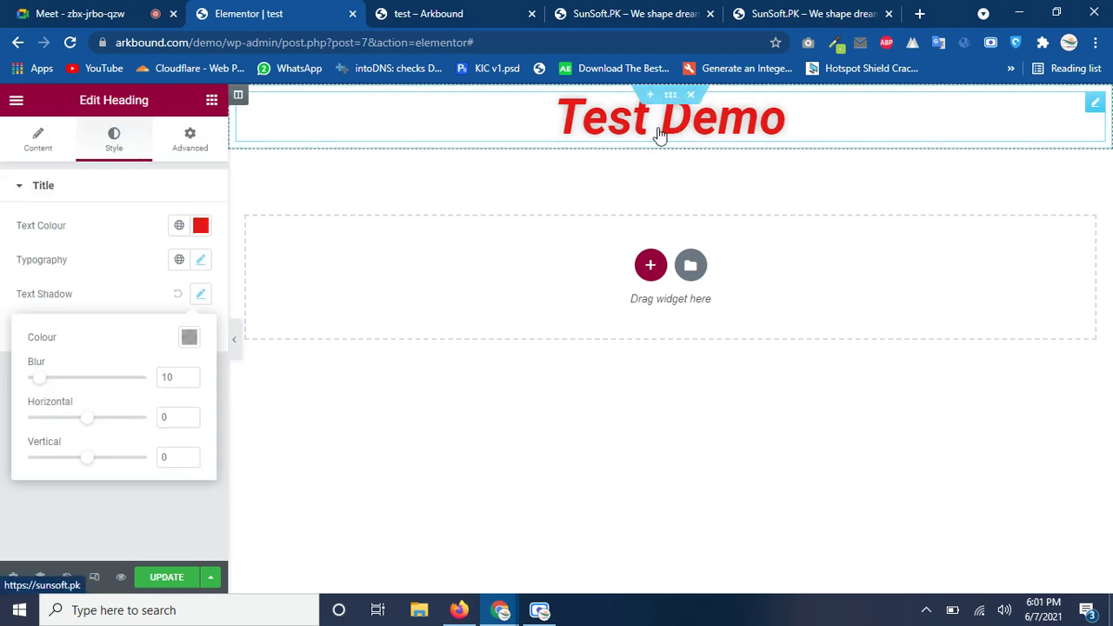
left_click(191, 339)
left_click_drag(352, 295, 357, 402)
left_click(334, 402)
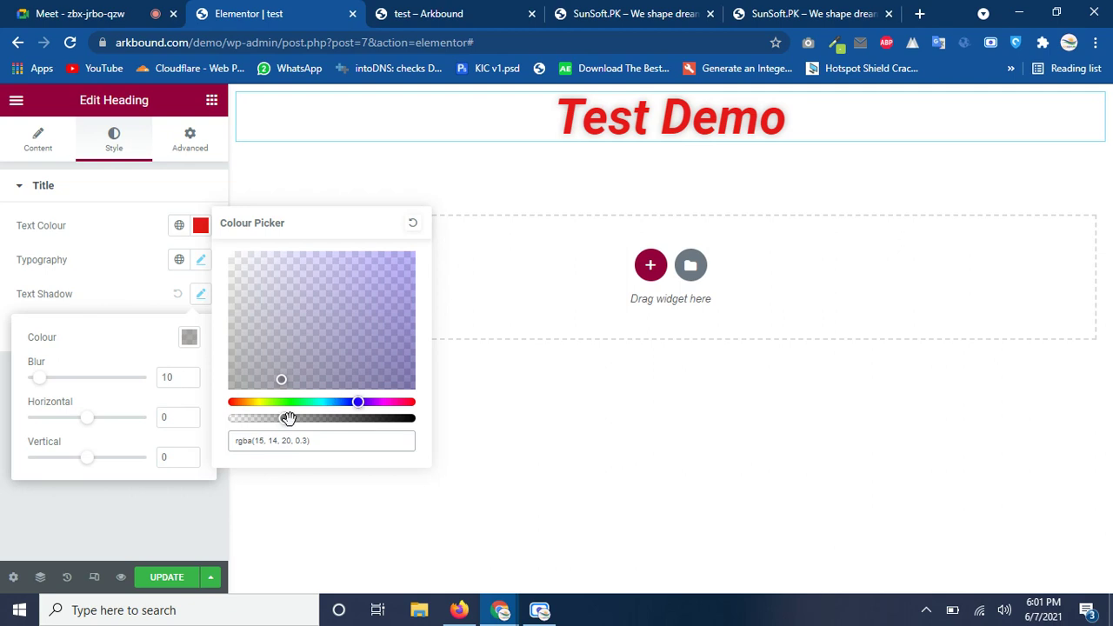
left_click_drag(288, 418, 340, 419)
left_click(122, 300)
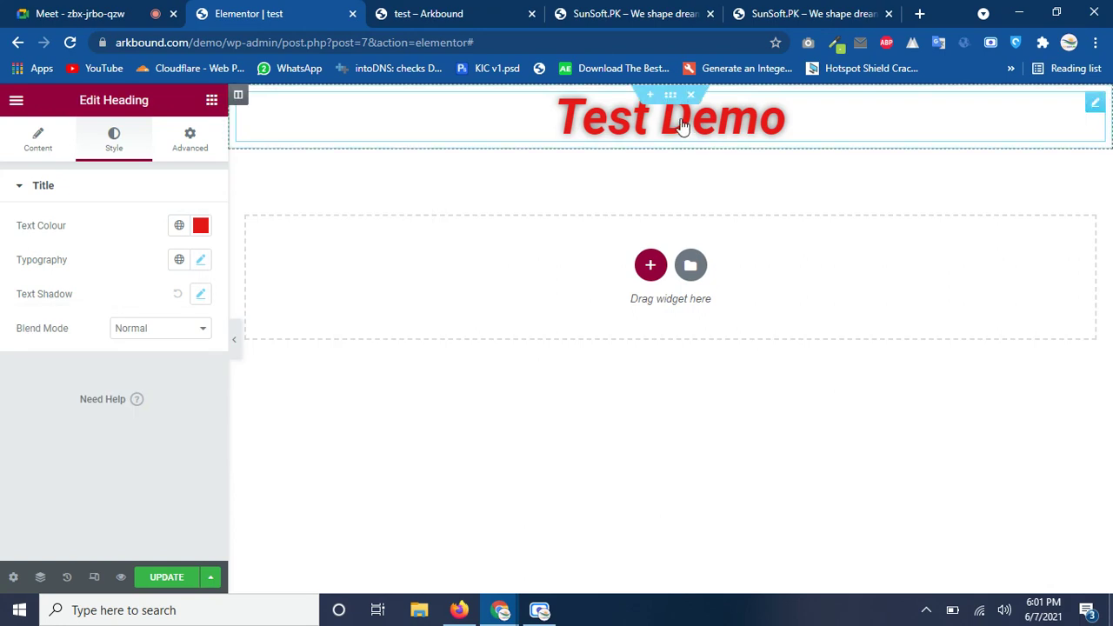
left_click(179, 297)
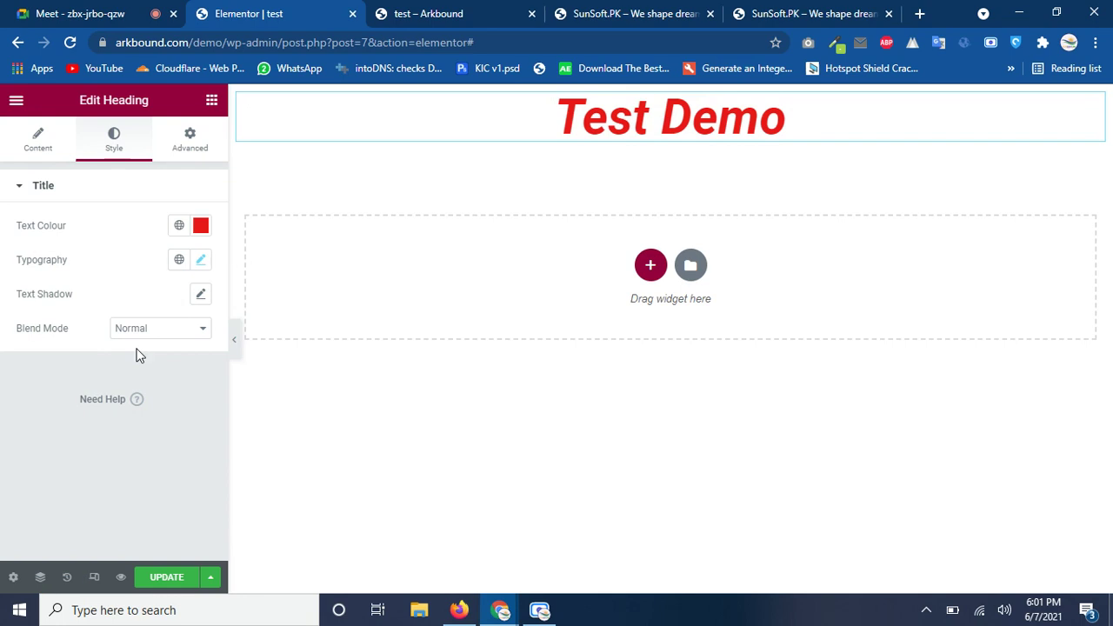
- Step through the available blend modes for the heading, and return the blend mode to Normal
left_click(156, 330)
left_click(158, 334)
key("Down")
key("Down")
key("Down")
key("Down")
key("Down")
key("Down")
key("Down")
key("Down")
key("Down")
key("Up")
key("Up")
key("Down")
key("Down")
key("Up")
left_click(158, 331)
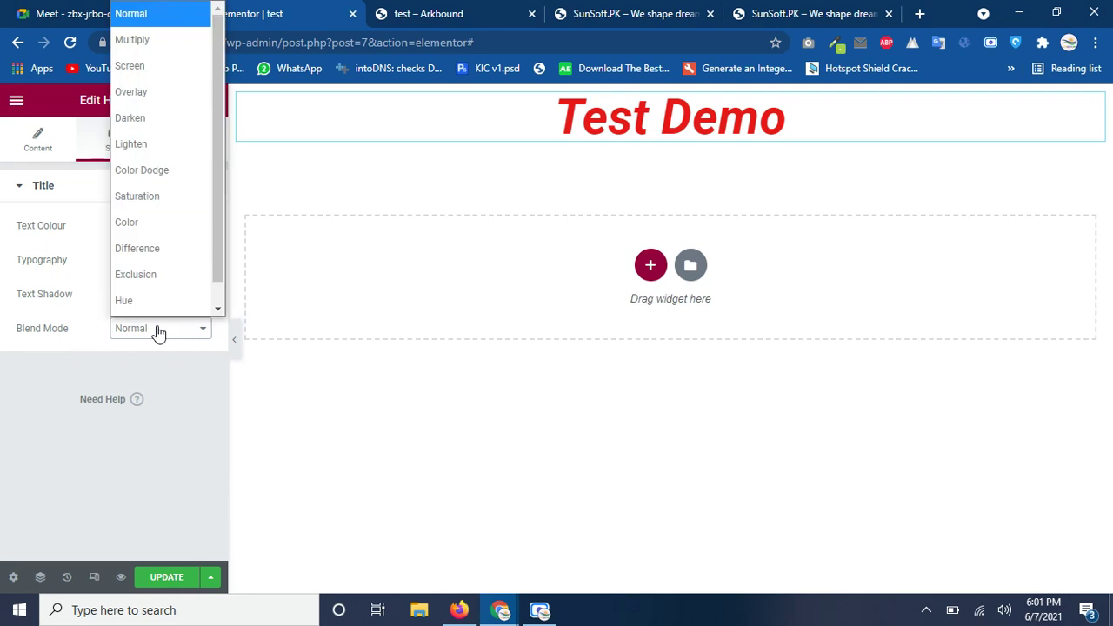
left_click(159, 10)
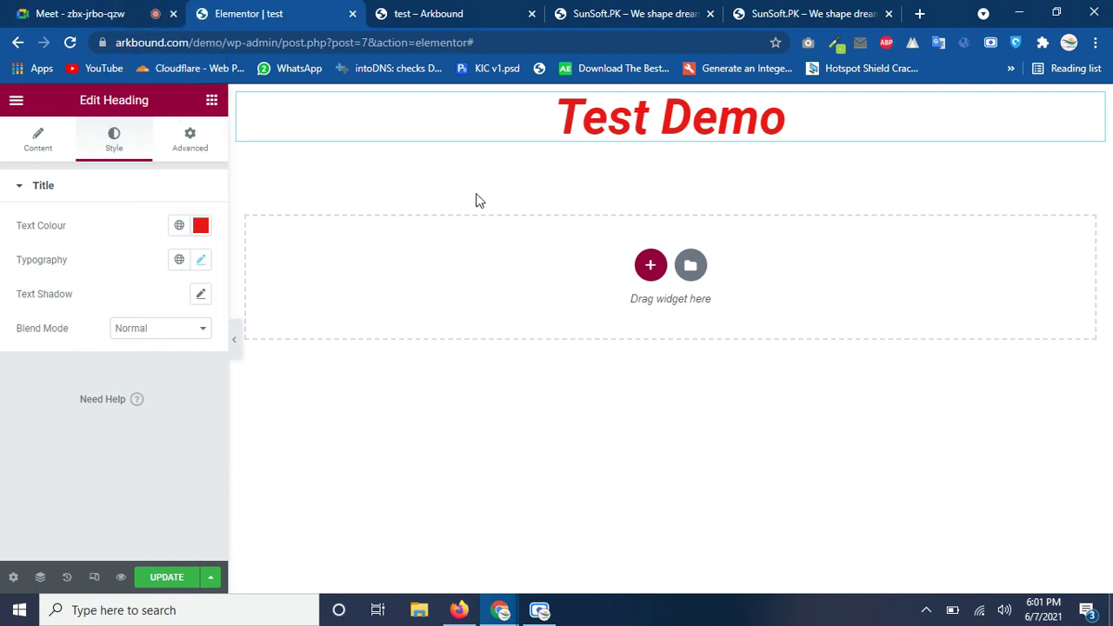
- Try a linked margin of 28 px on all sides of the heading, and clear it
left_click(38, 151)
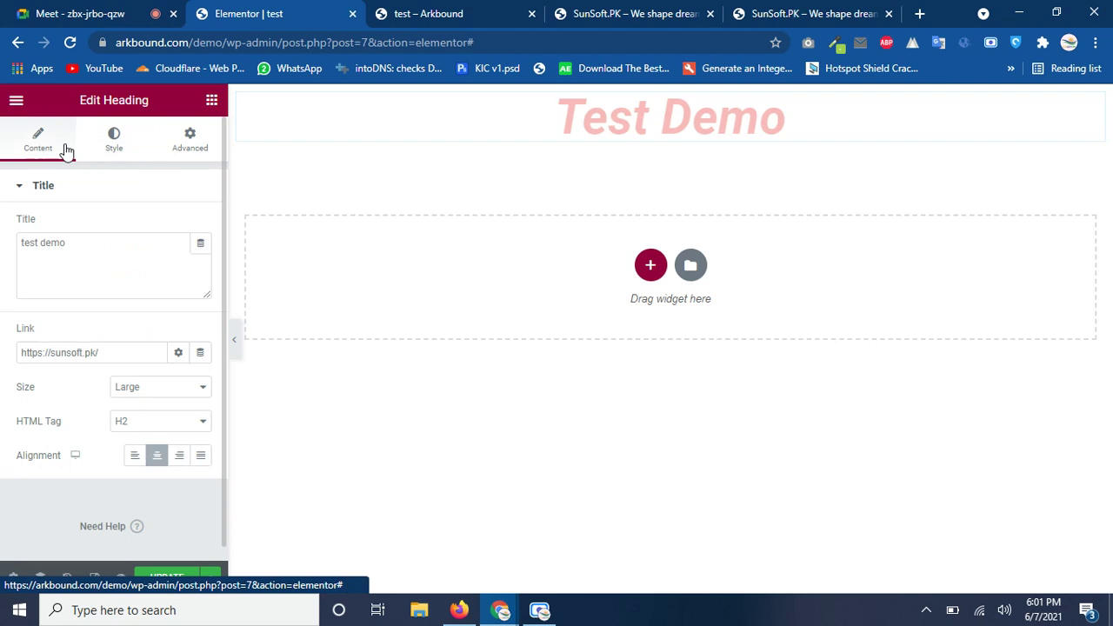
left_click(112, 142)
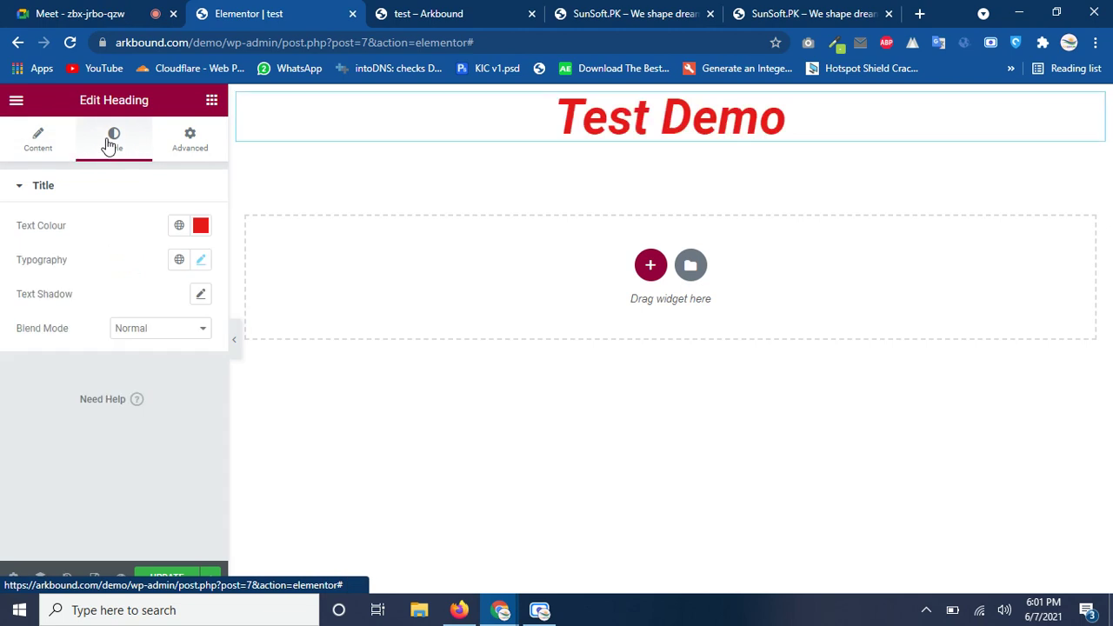
left_click(179, 150)
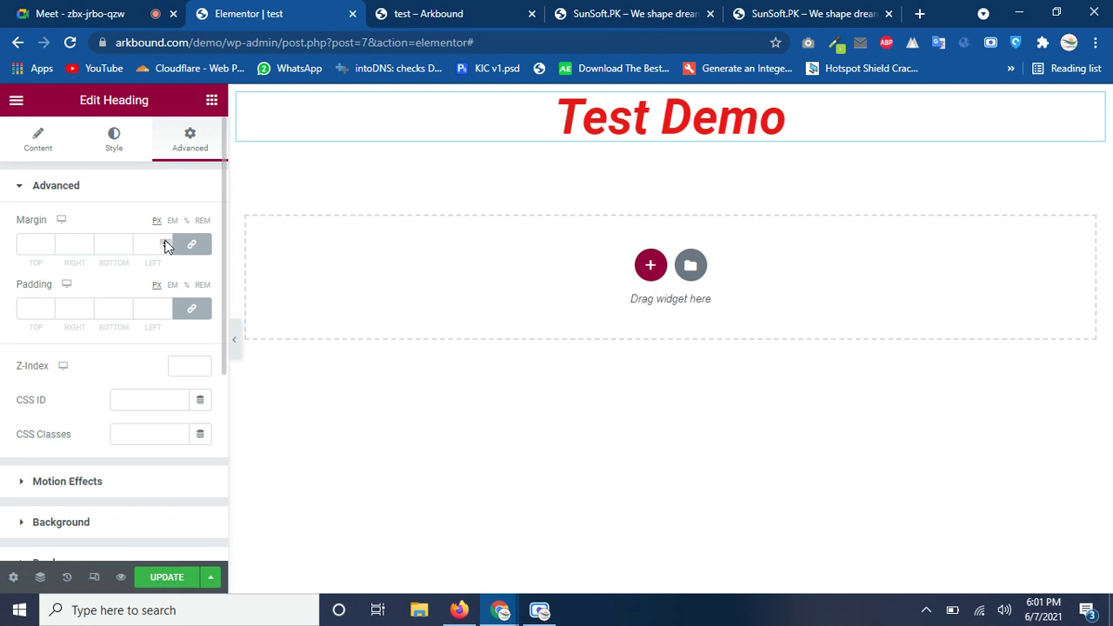
left_click_drag(166, 243, 165, 243)
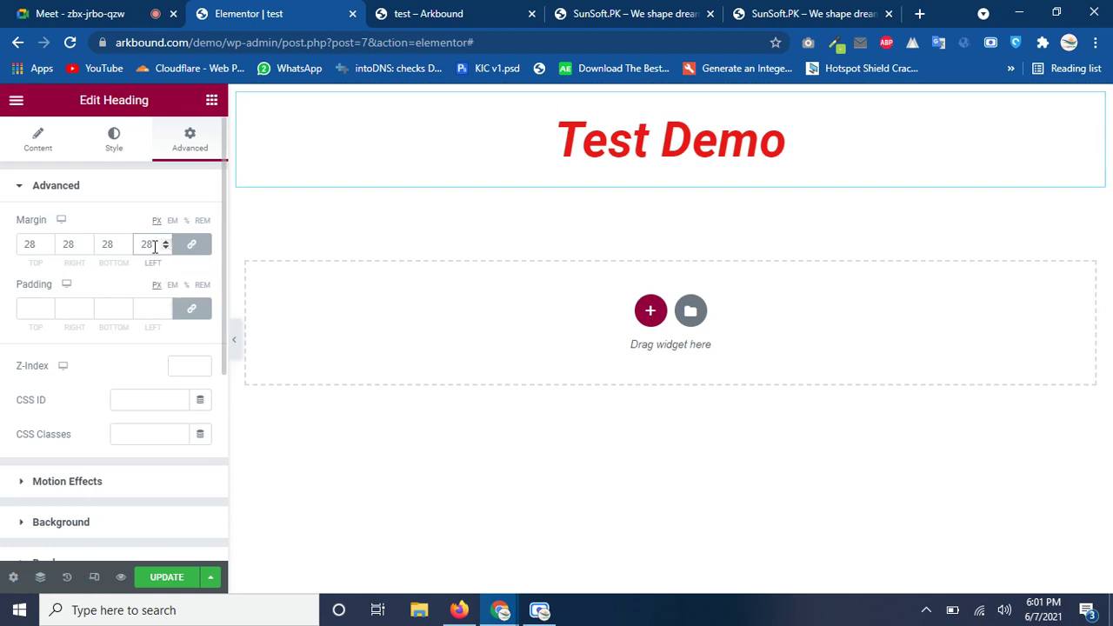
key("BackSpace")
key("BackSpace")
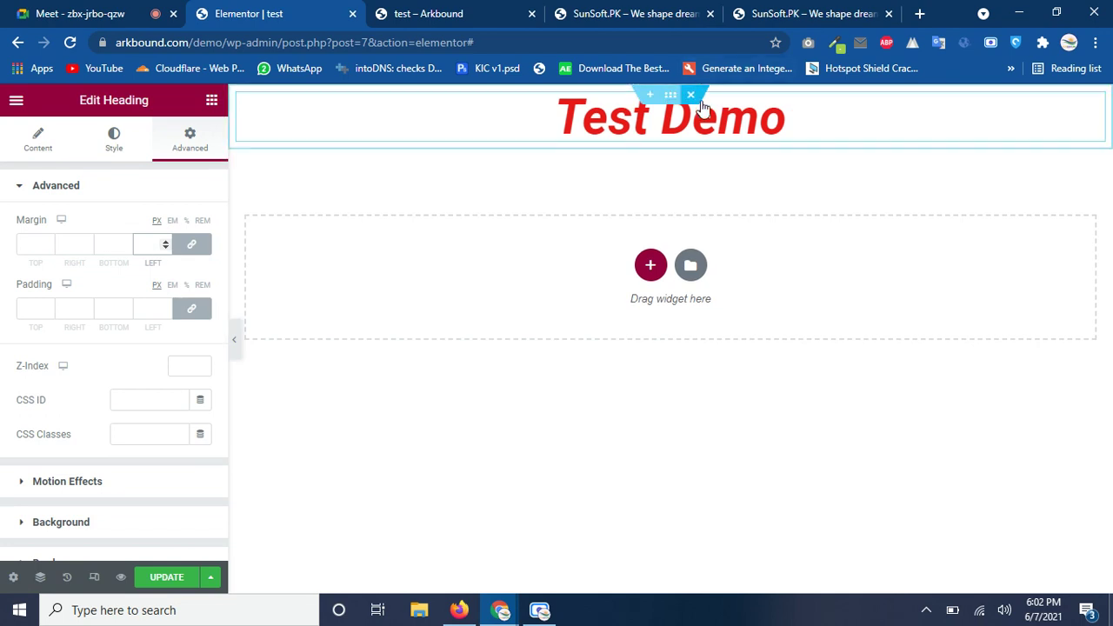
- Unlink the heading's margin values, try adjusting the top margin alone, and return it to 0
left_click(194, 247)
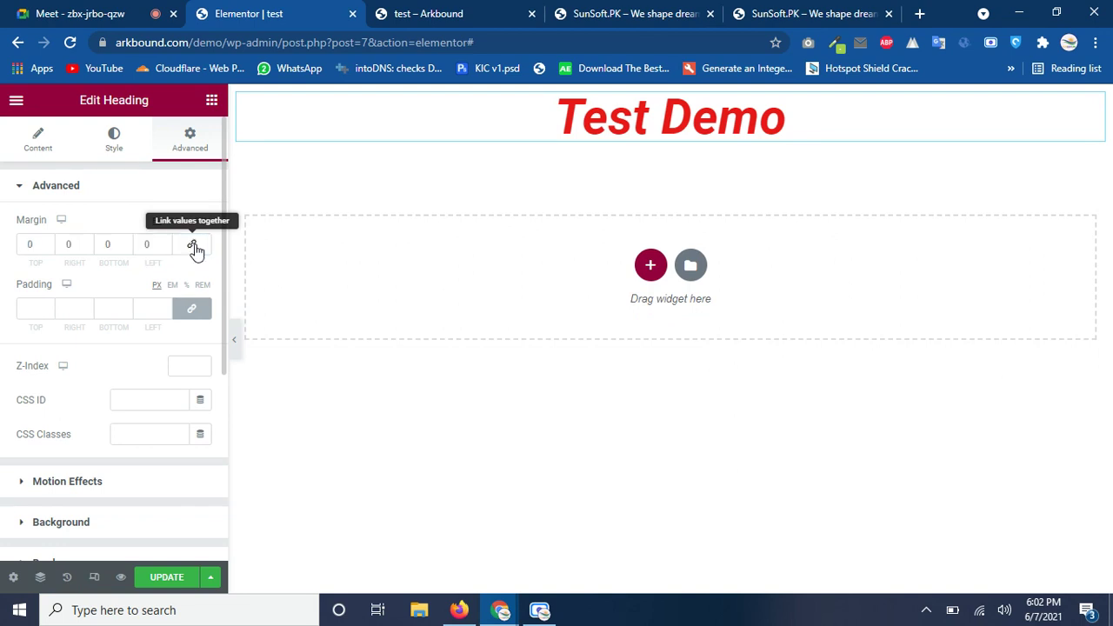
left_click(48, 244)
left_click_drag(50, 247, 50, 248)
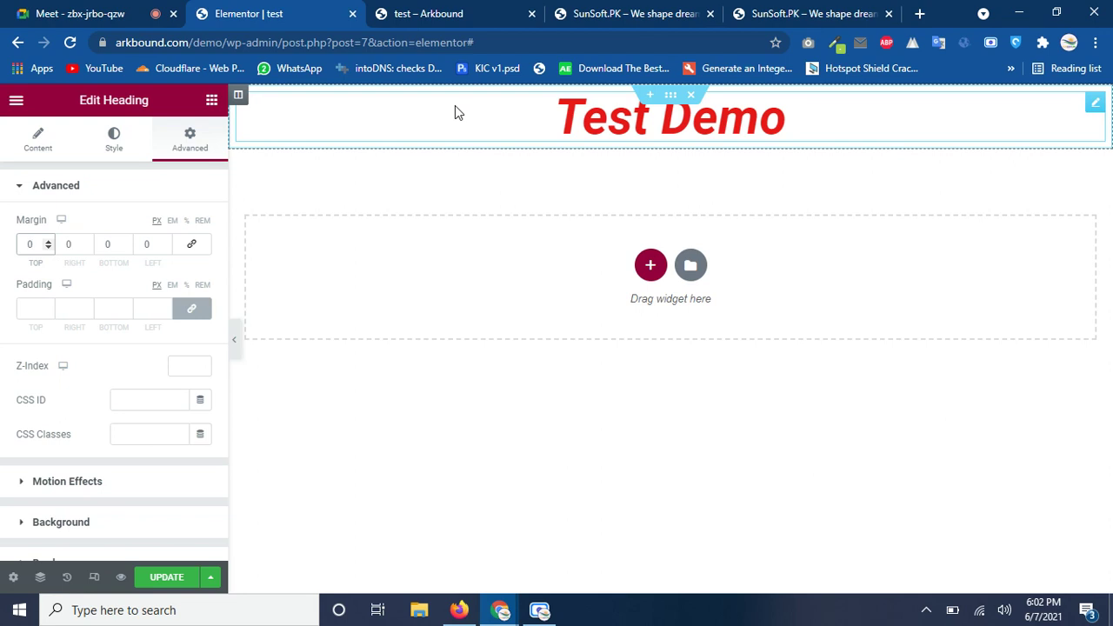
- Try increasing a linked padding from 7 px on all sides of the heading, and clear it
left_click(191, 313)
left_click(165, 309)
type("7")
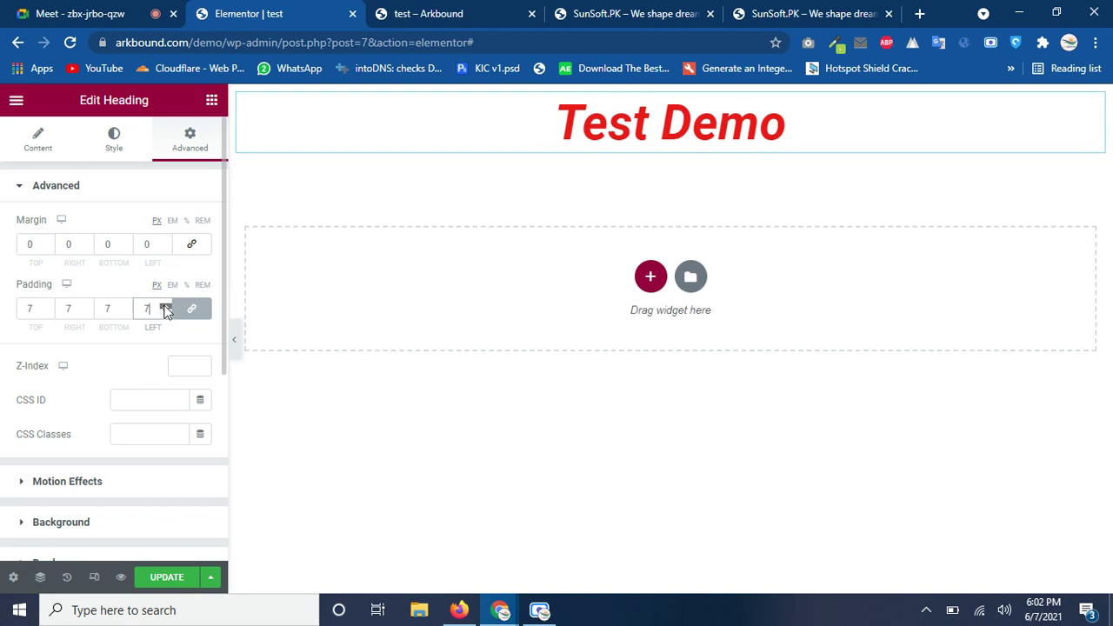
left_click_drag(166, 309, 165, 309)
key("BackSpace")
key("BackSpace")
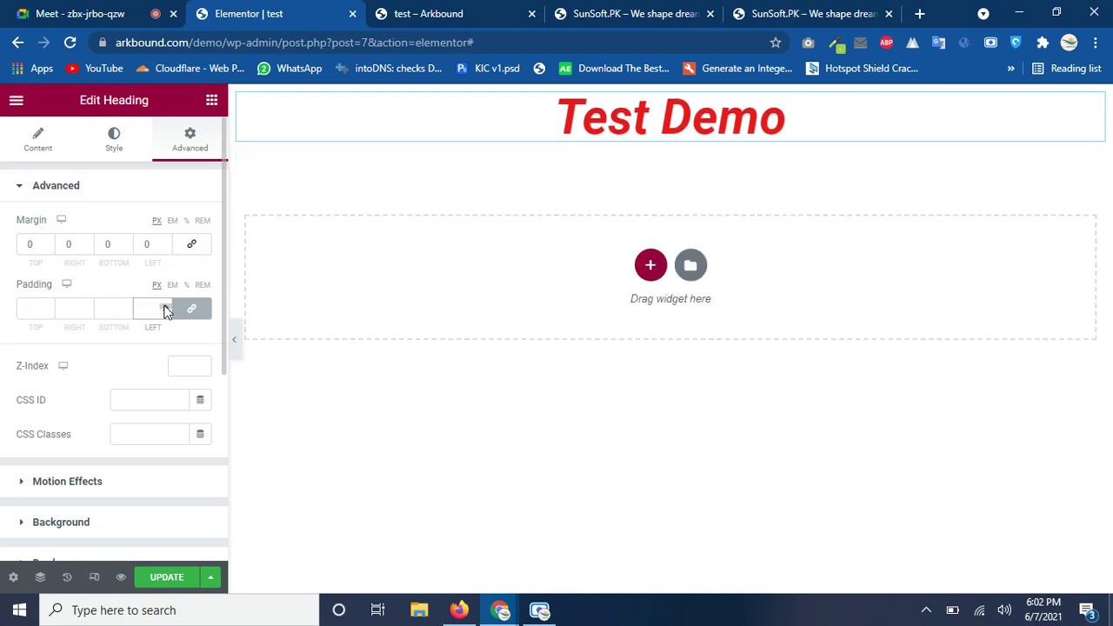
- Add a Text Editor widget directly below the Test Demo heading
left_click(178, 366)
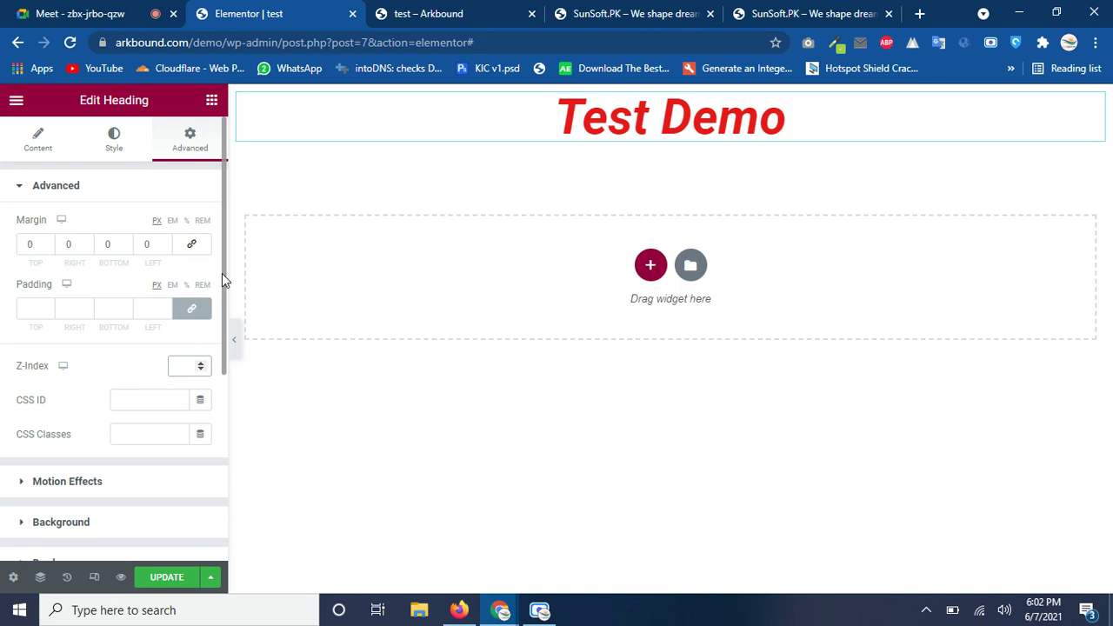
mouse_move(222, 273)
left_mouse_down()
mouse_move(221, 291)
mouse_move(222, 252)
left_mouse_up()
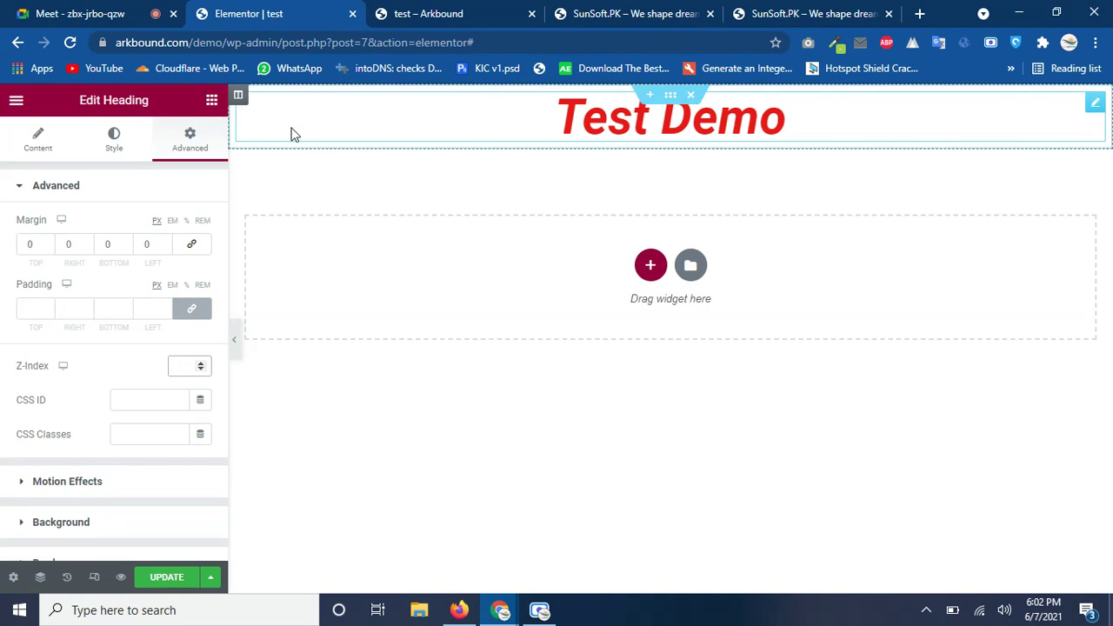
left_click(213, 102)
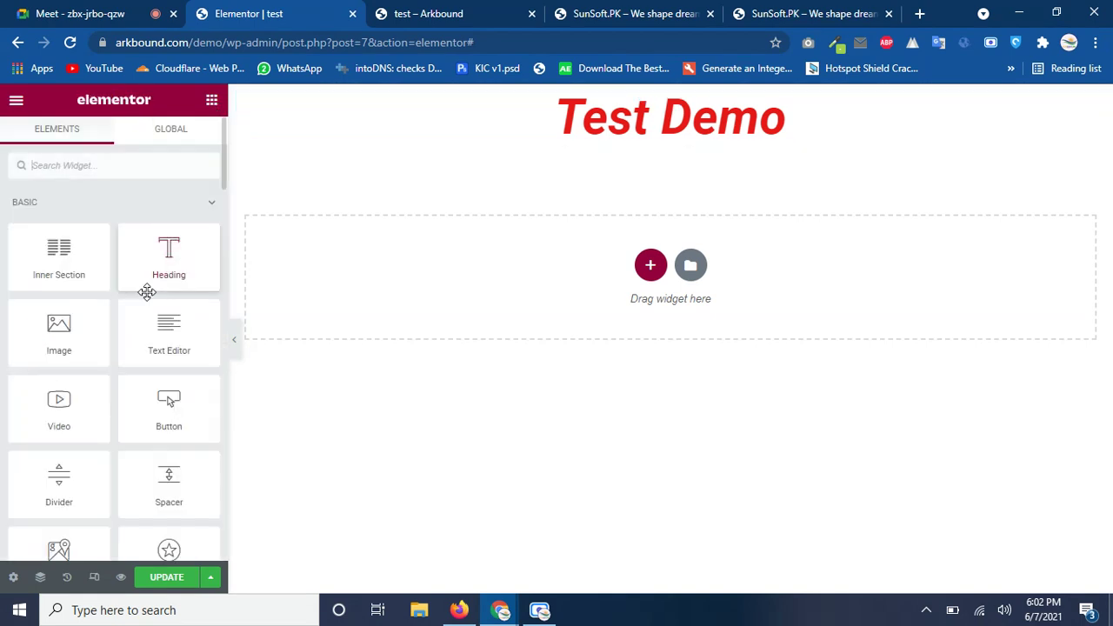
left_click_drag(159, 341, 645, 146)
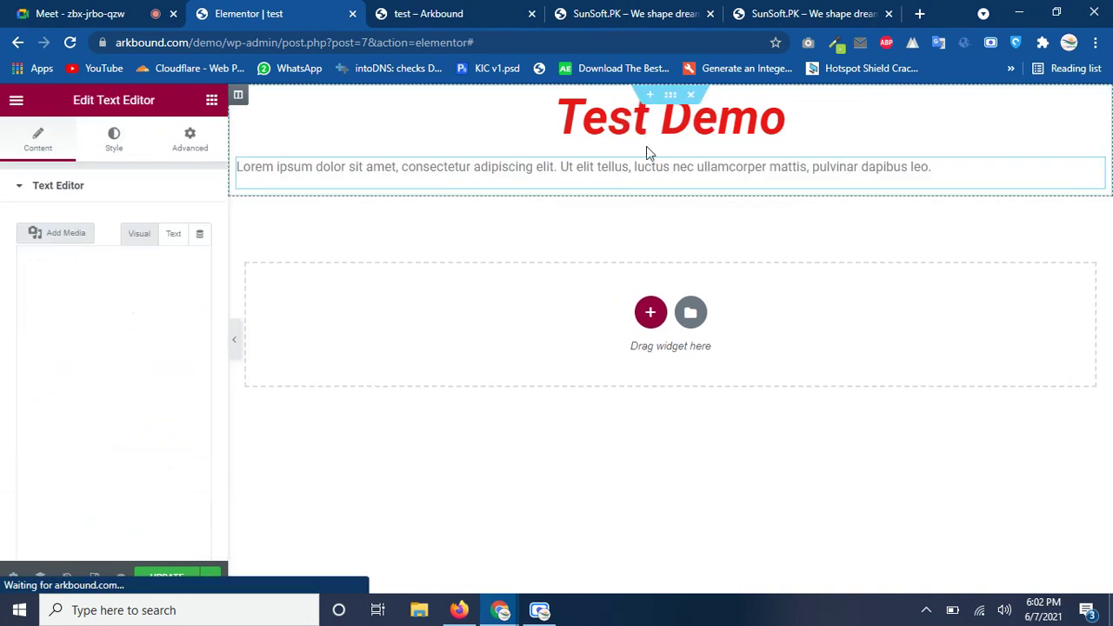
- Set a linked margin of -66 px on all sides of the new Text Editor widget so it overlaps the heading
left_click(213, 102)
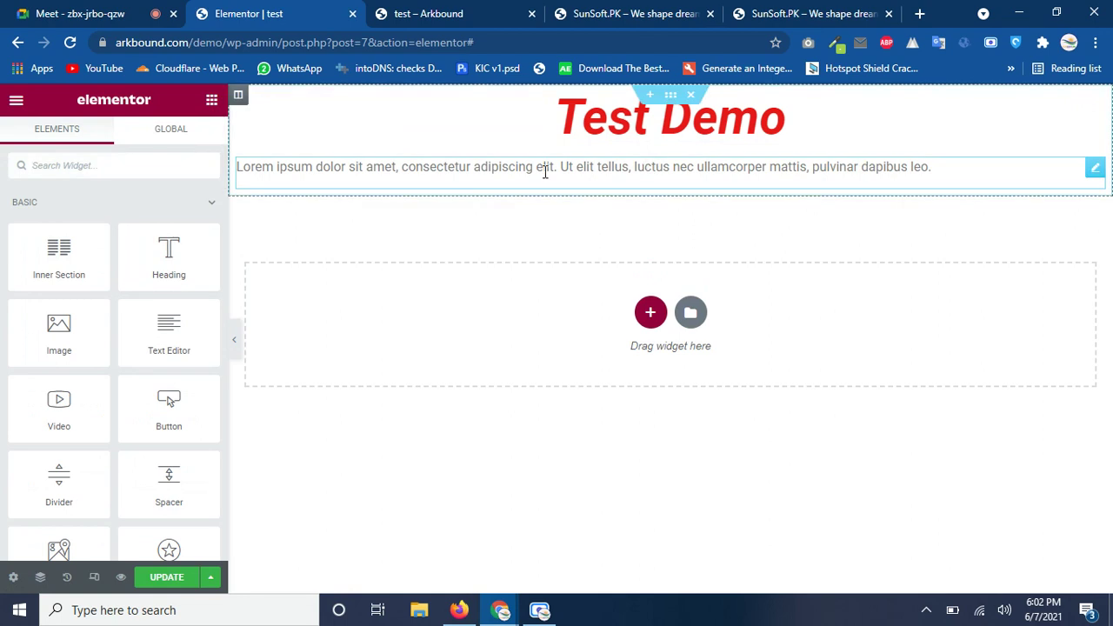
left_click(444, 171)
left_click(188, 139)
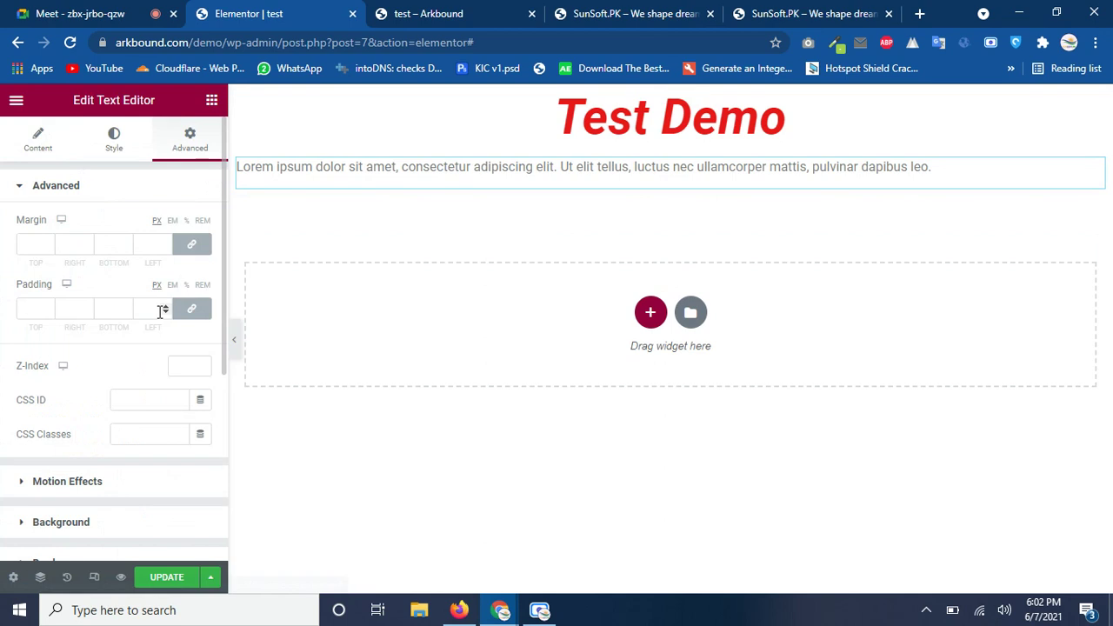
left_click_drag(166, 249, 166, 248)
double_click(166, 243)
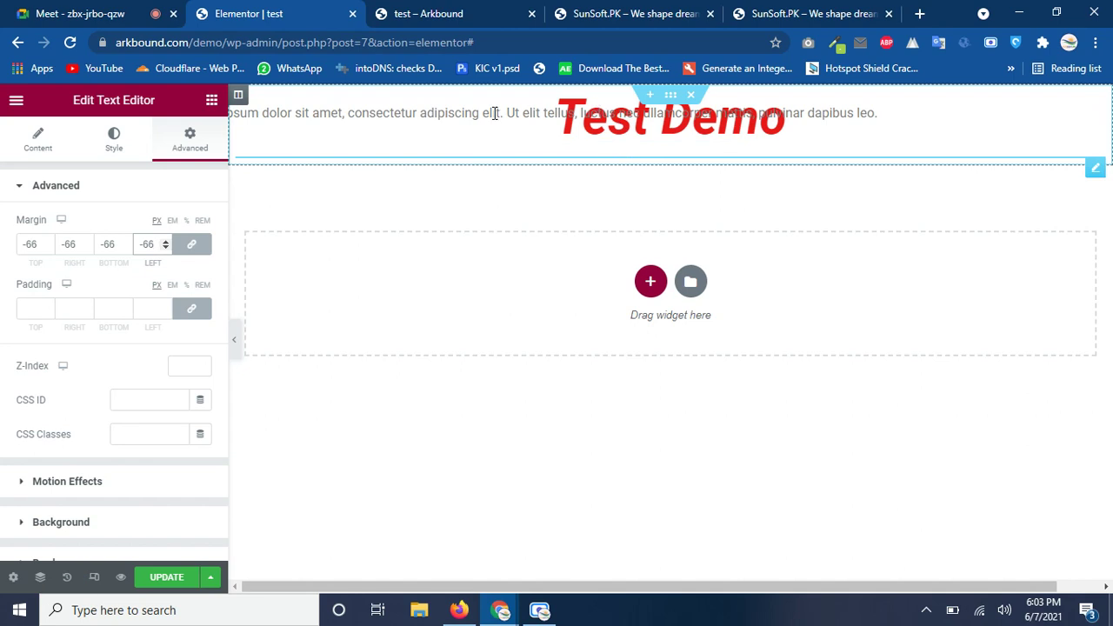
- Try moving the text widget above the heading, and undo the move
left_click_drag(493, 113, 507, 119)
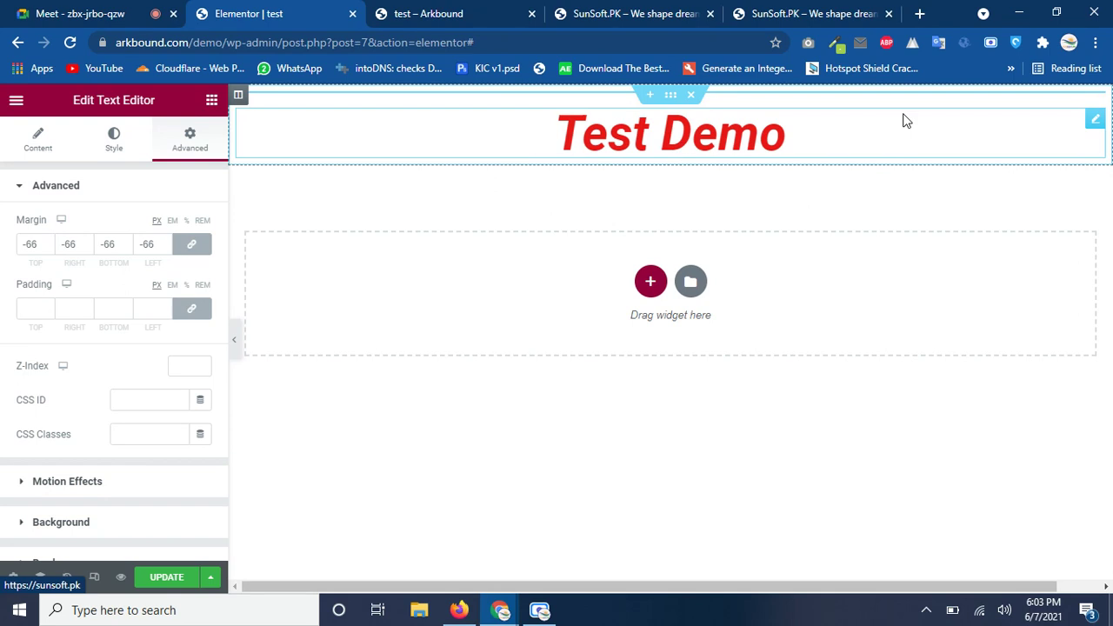
key("ctrl+z")
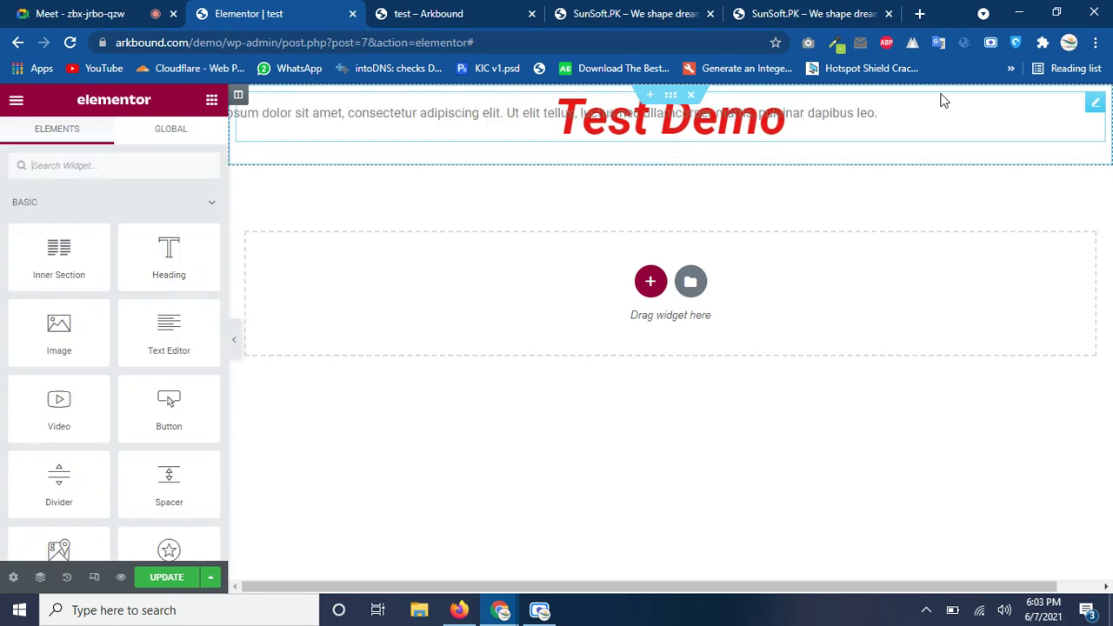
- Try the blue #241DFF as the Text Editor widget's text colour, and change it to grey #666666
left_click(479, 111)
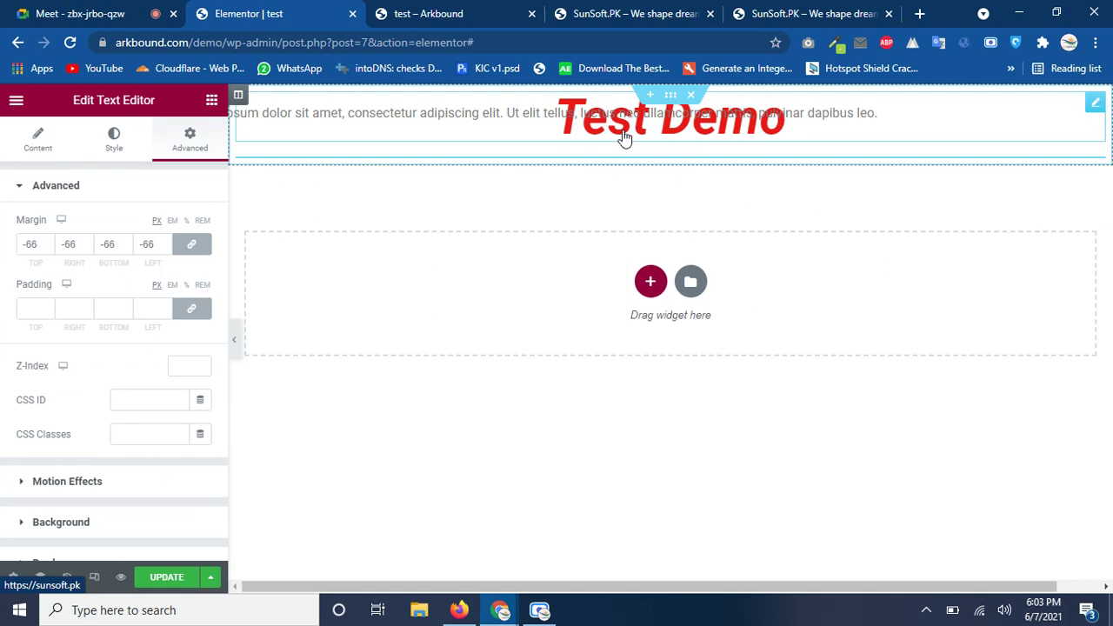
left_click(110, 150)
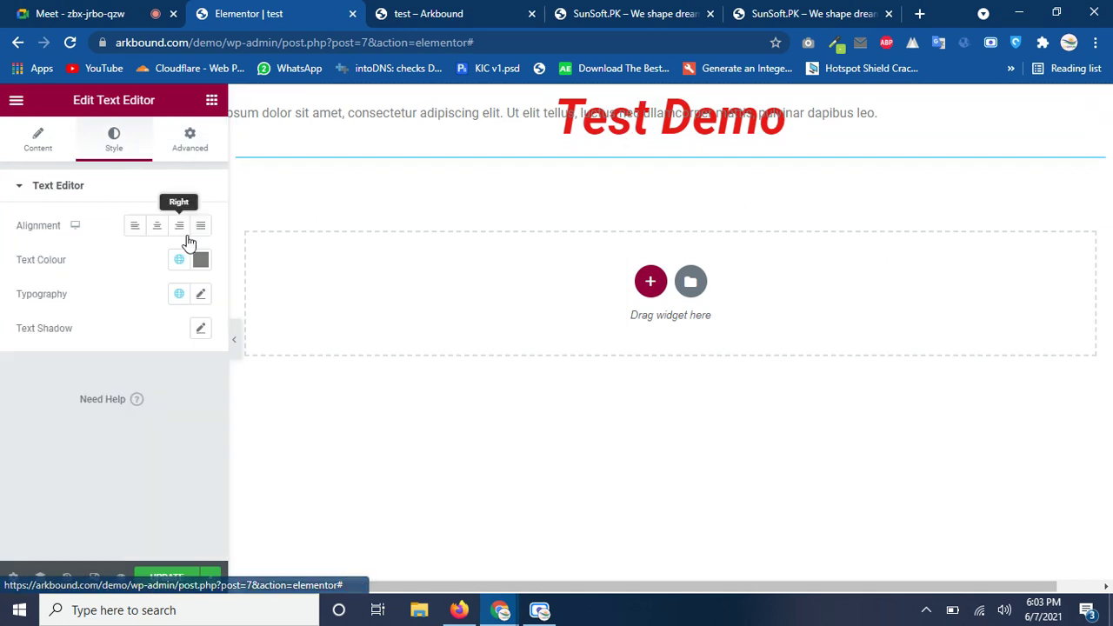
left_click(201, 260)
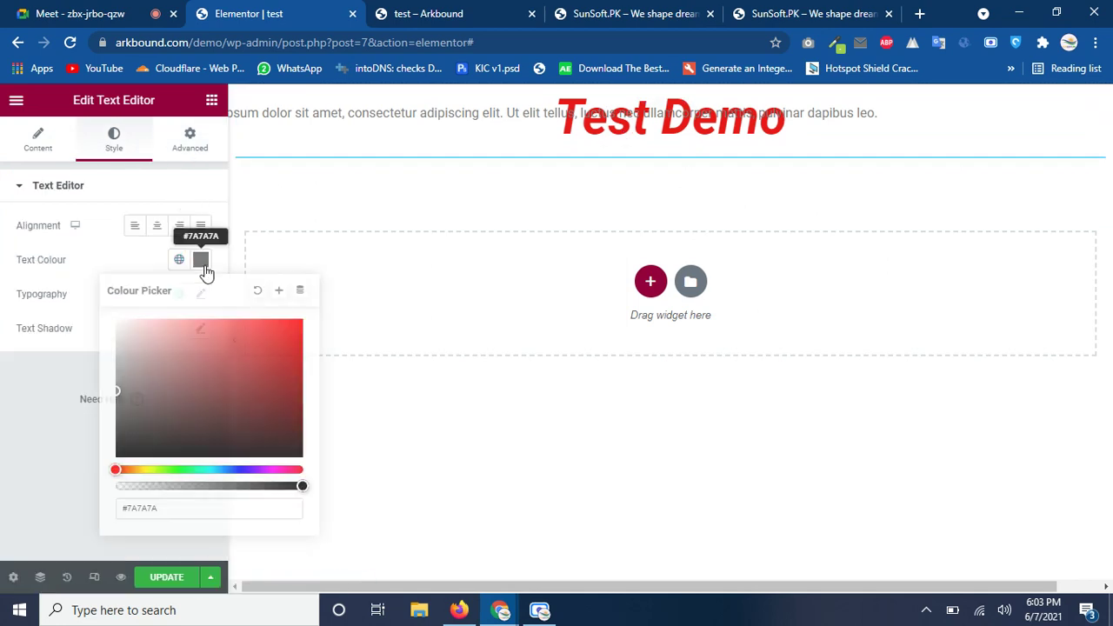
left_click(241, 469)
left_click_drag(231, 373, 286, 290)
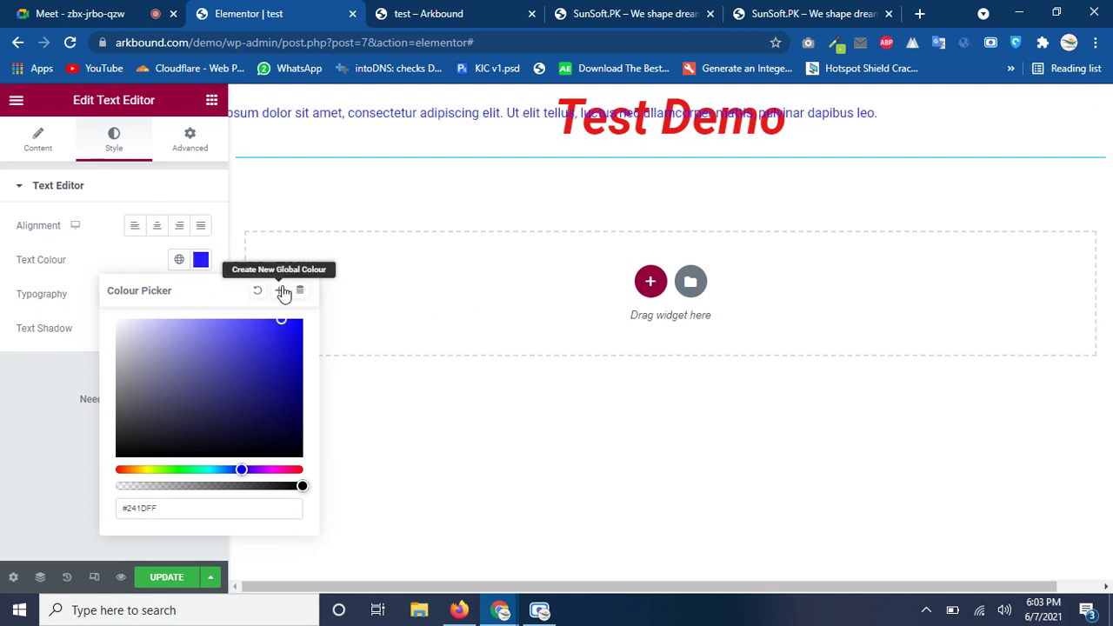
left_click(116, 397)
left_click(30, 409)
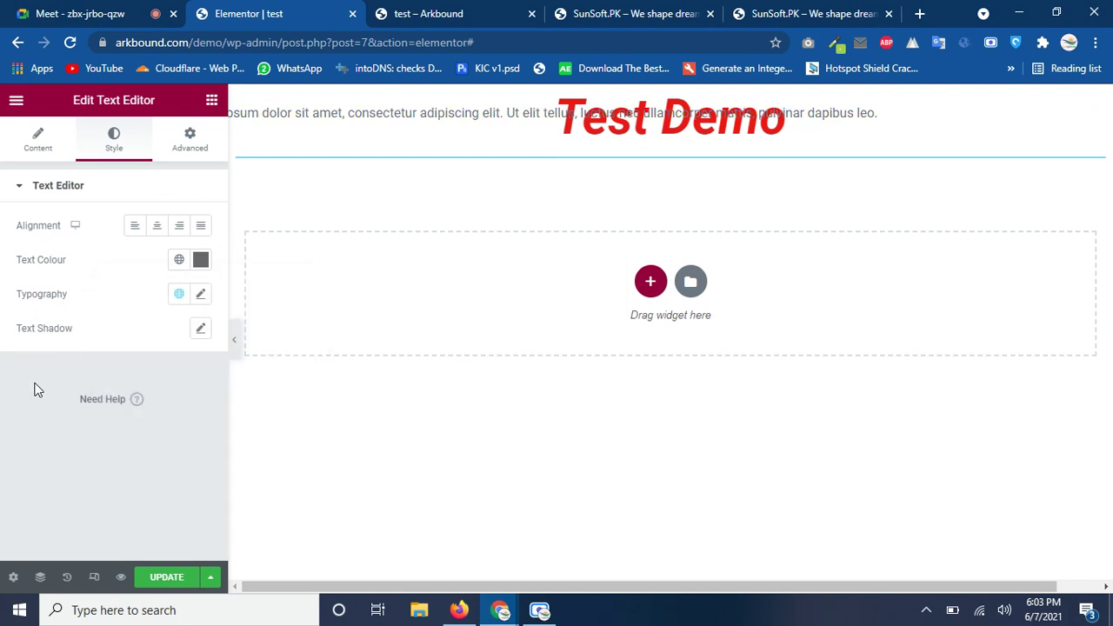
- Set the Text Editor widget's font size to 31 px in its typography settings
left_click(200, 297)
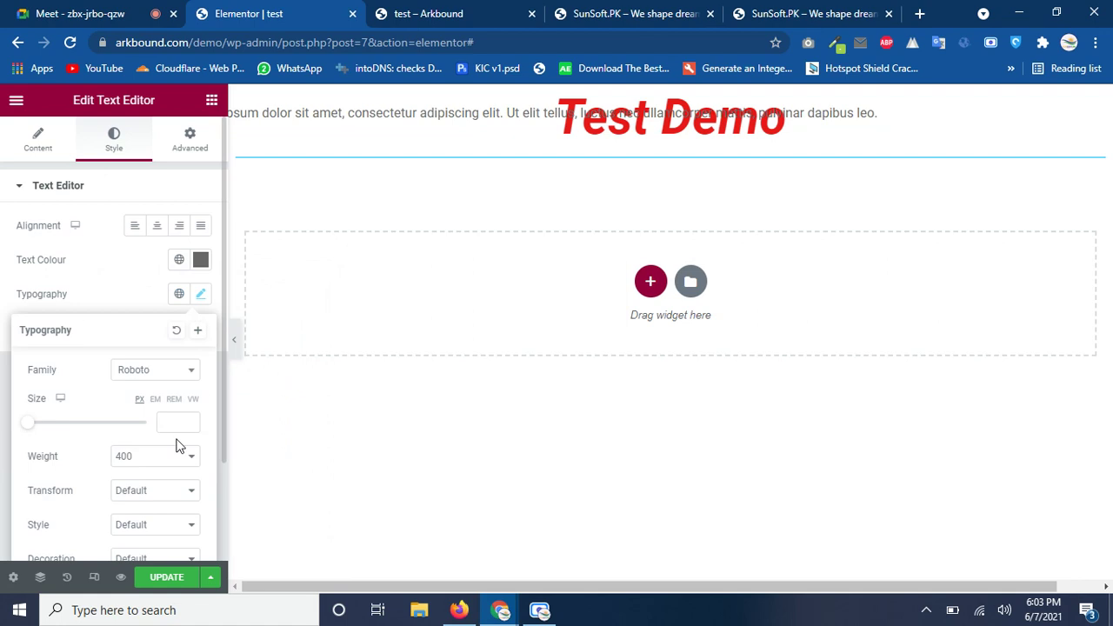
left_click(189, 422)
left_click_drag(190, 420, 192, 421)
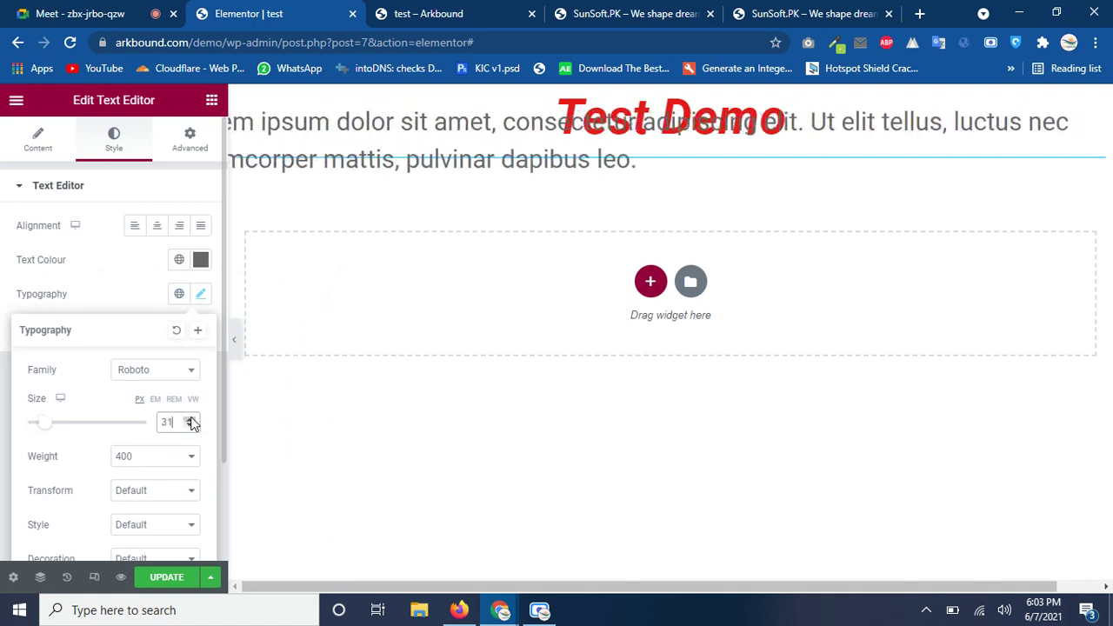
left_click(128, 274)
- Set the Text Editor widget's text colour to blue #1009F0
left_click(199, 259)
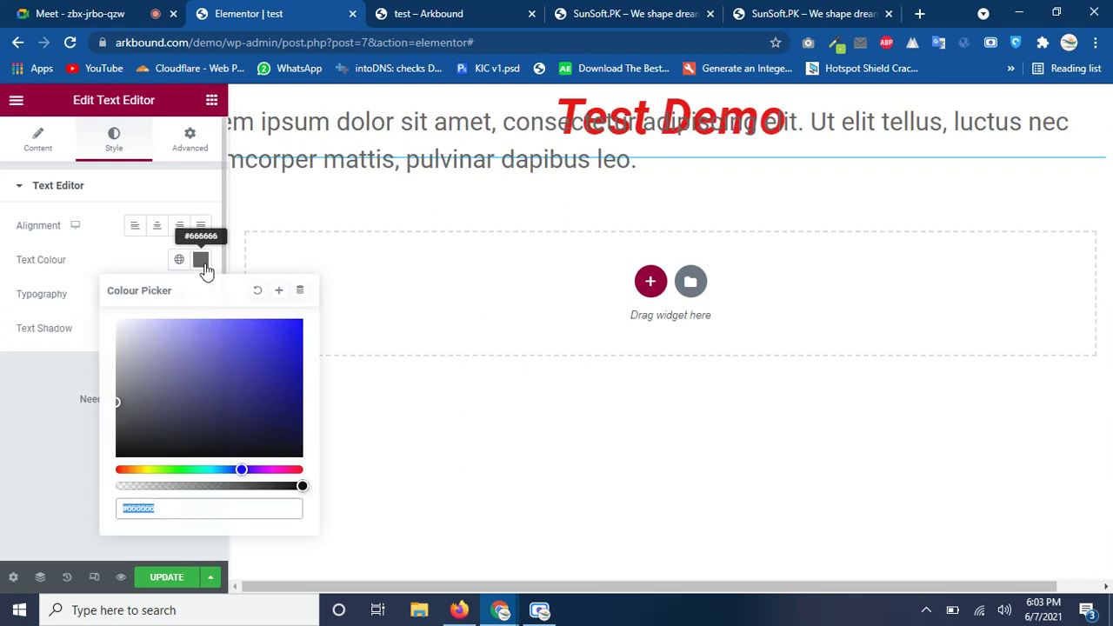
left_click(241, 469)
left_click_drag(224, 430, 286, 319)
left_click_drag(172, 320, 5, 417)
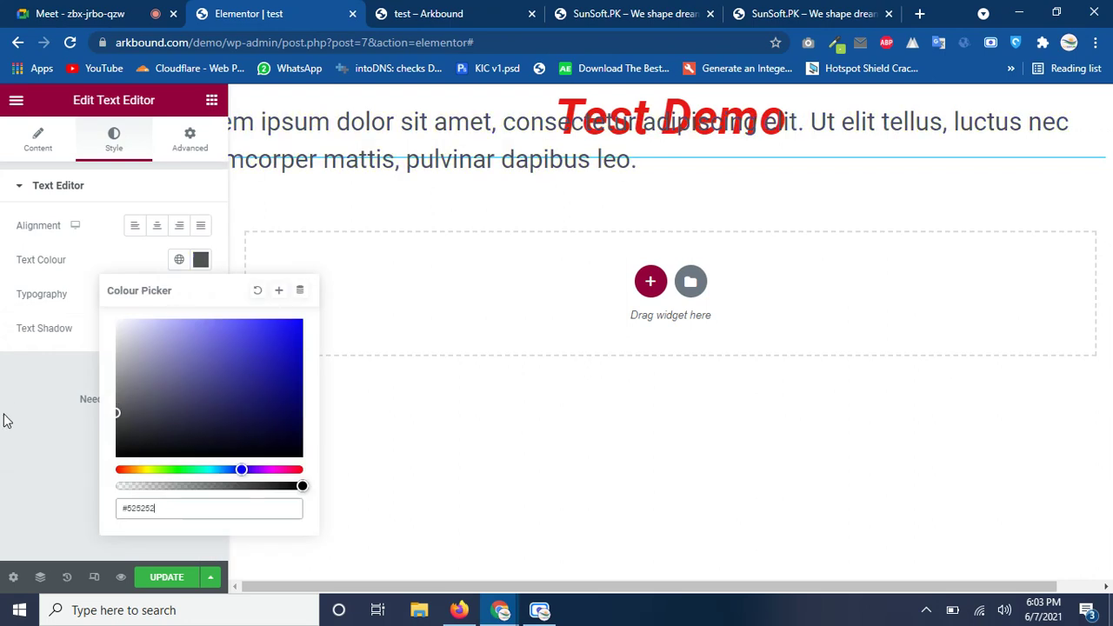
left_click(5, 417)
left_click(200, 260)
left_click_drag(234, 340, 295, 327)
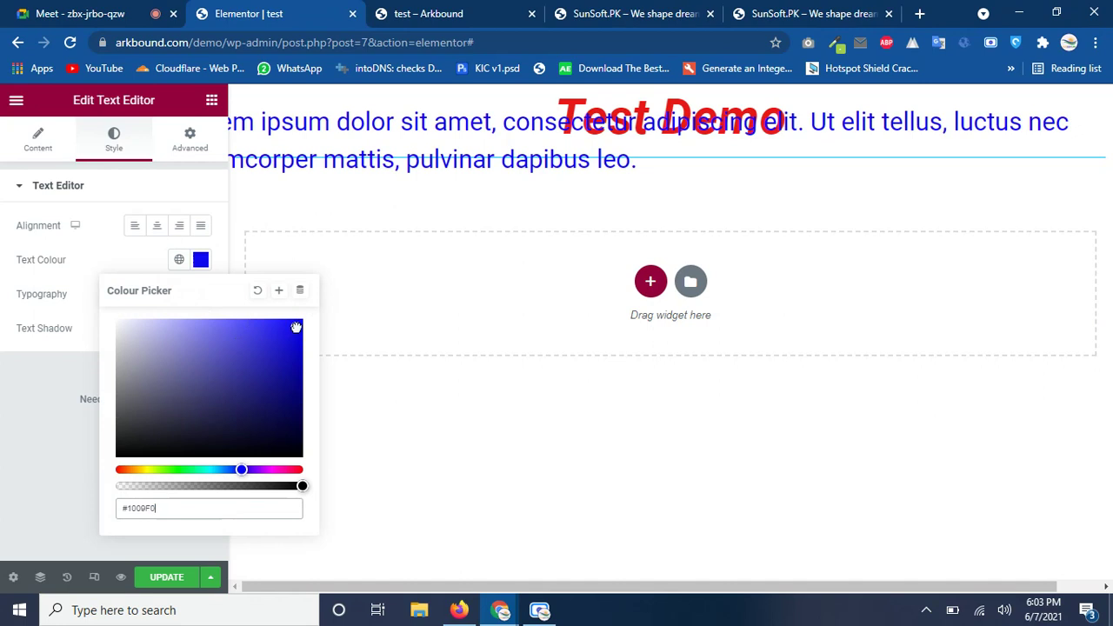
left_click(48, 396)
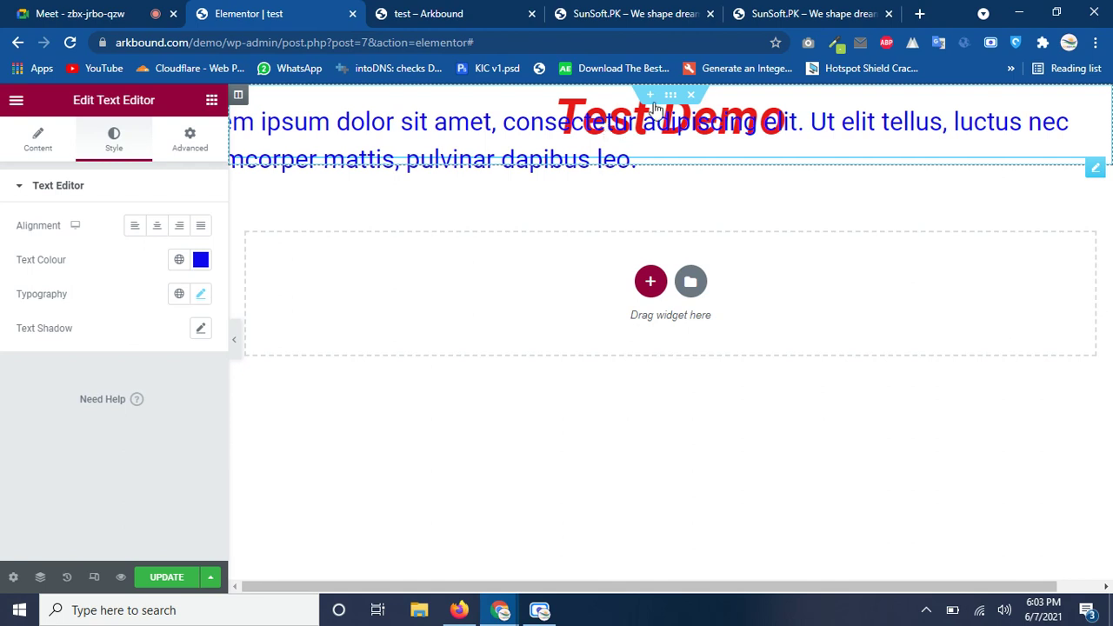
- Select the Test Demo heading and set its Z-Index to 1 to bring it in front of the text
left_click(591, 105)
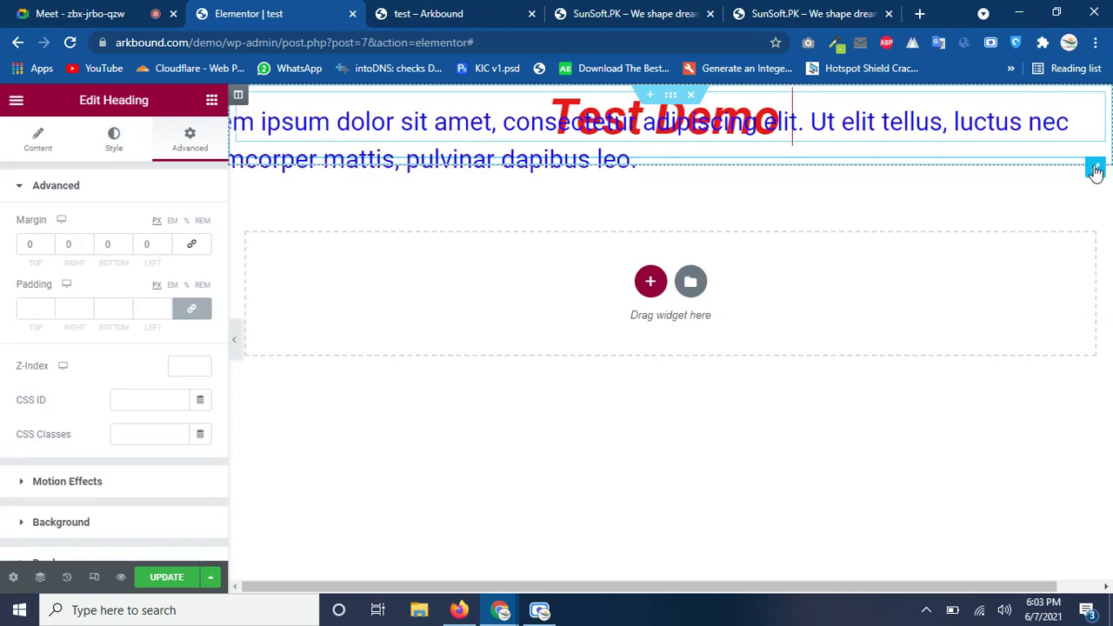
left_click(674, 117)
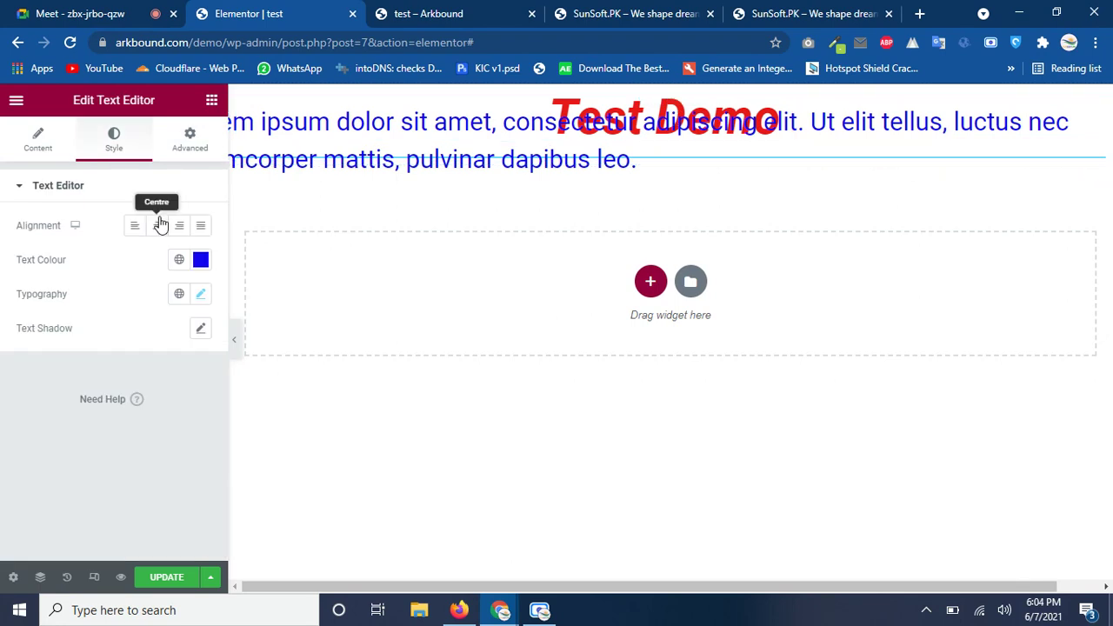
left_click_drag(612, 113, 611, 101)
left_click(612, 100)
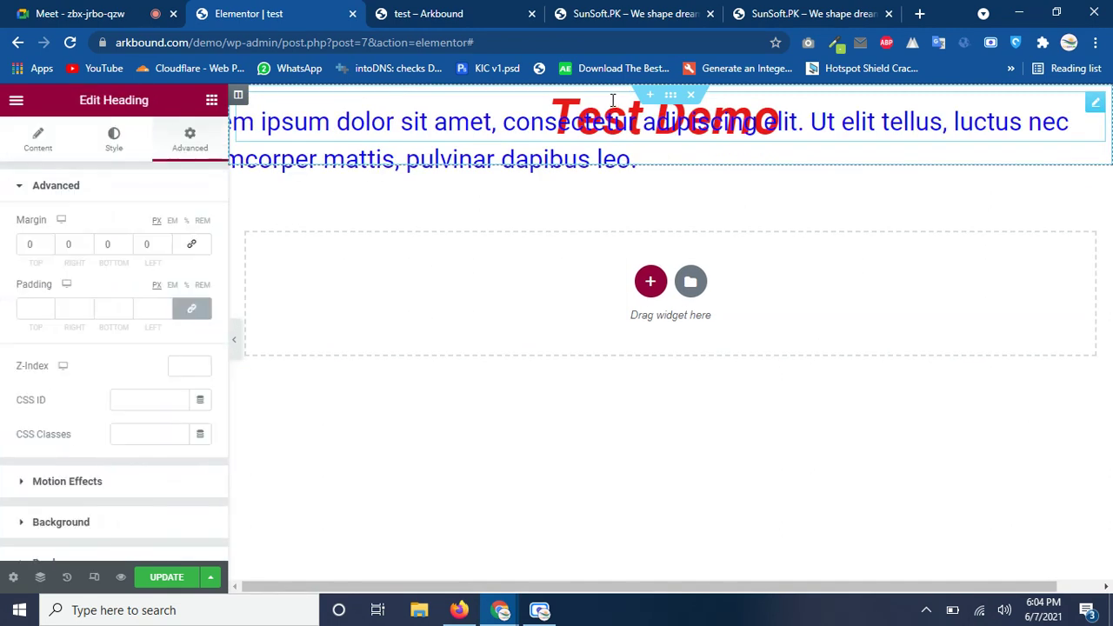
left_click(130, 165)
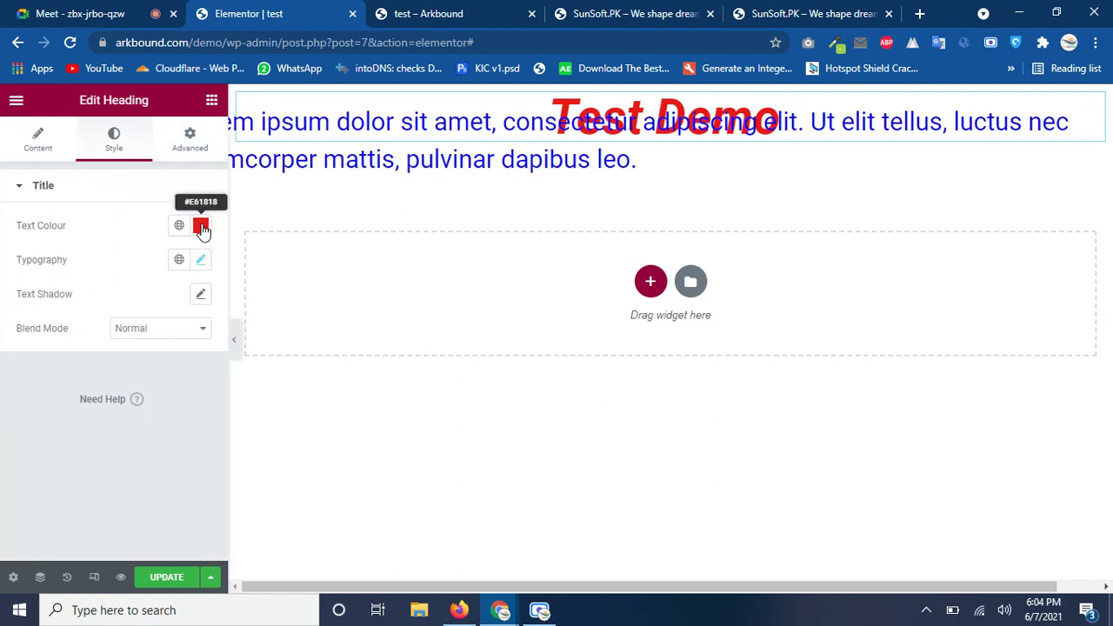
left_click(197, 153)
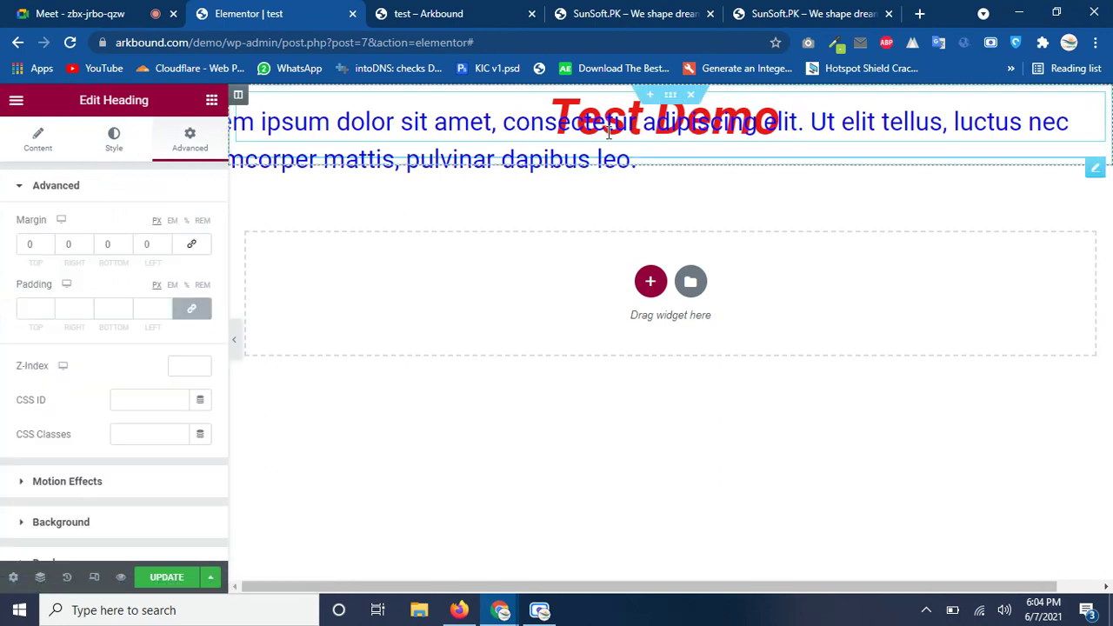
left_click(201, 364)
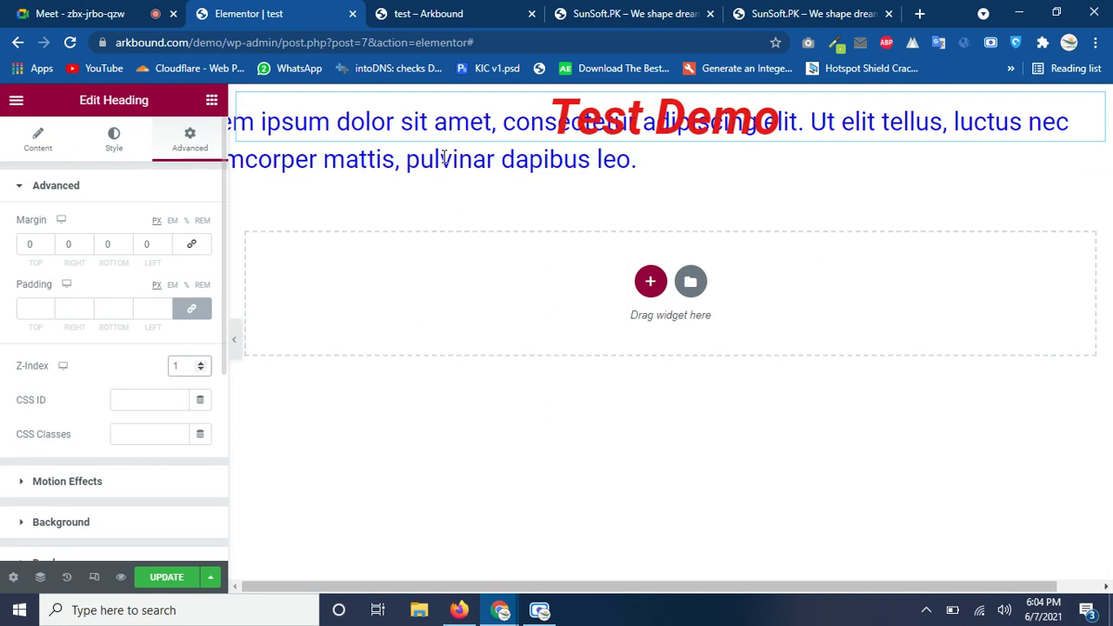
- Lower the heading's Z-Index to 0 for comparison, and return it to 1
left_click(211, 371)
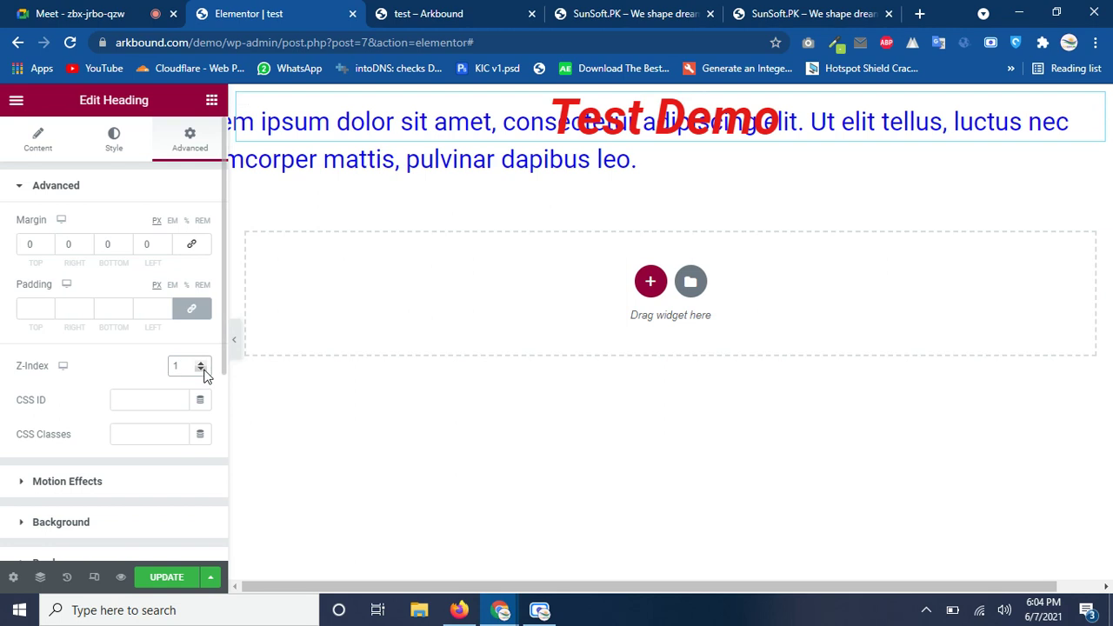
left_click(202, 369)
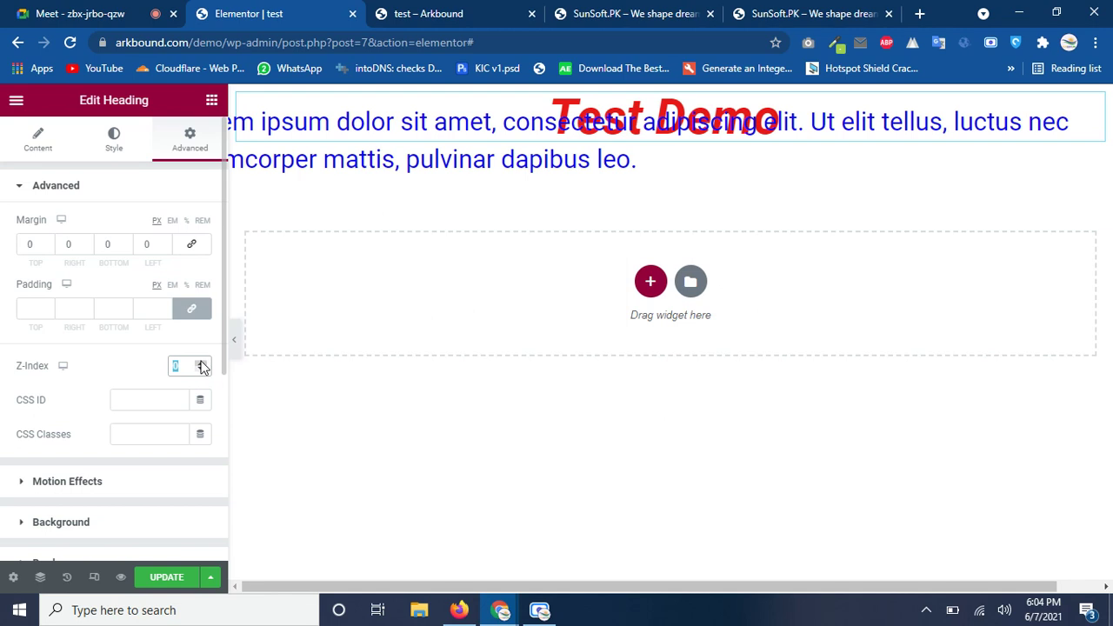
left_click(201, 363)
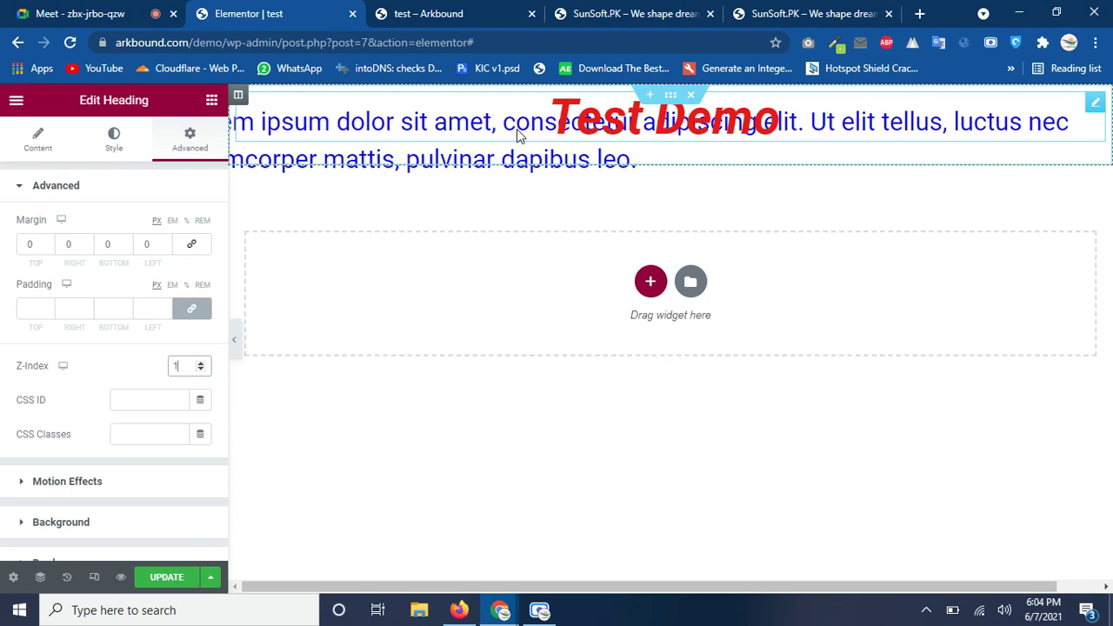
- Switch to the SunSoft.PK website and view the partner logo box overlapping the blue Ready To Talk? section
left_click(426, 10)
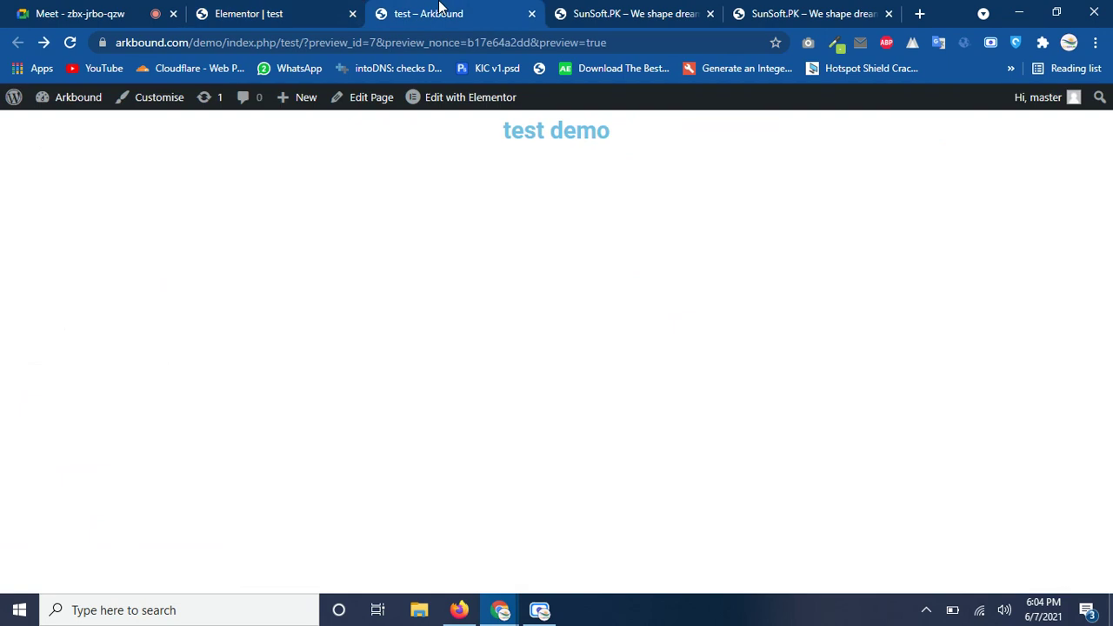
left_click(605, 11)
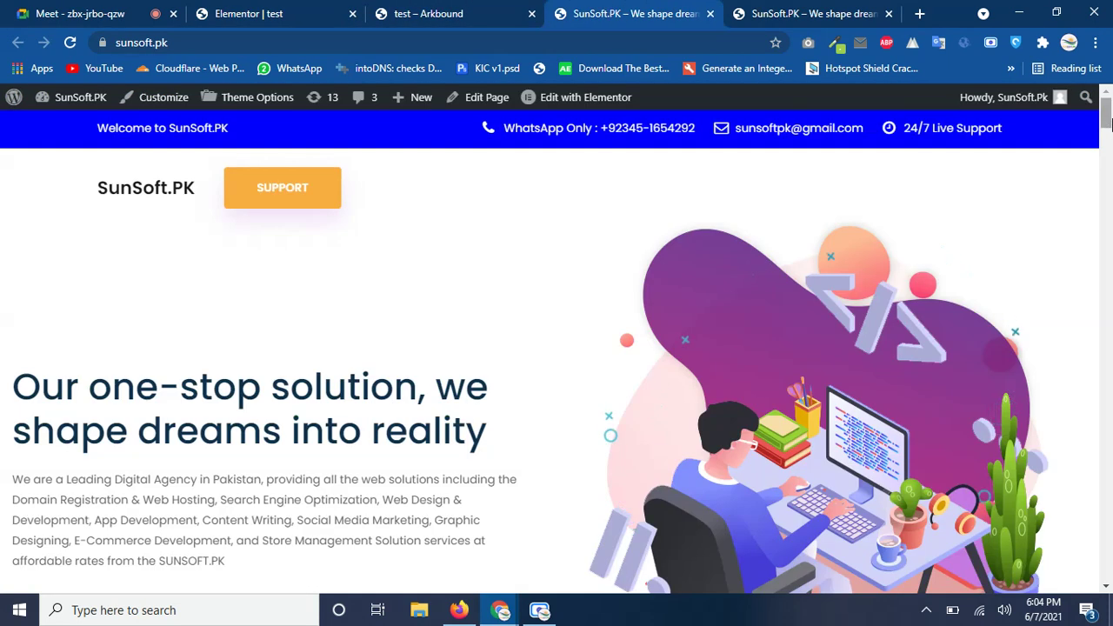
left_click_drag(1108, 119, 1109, 516)
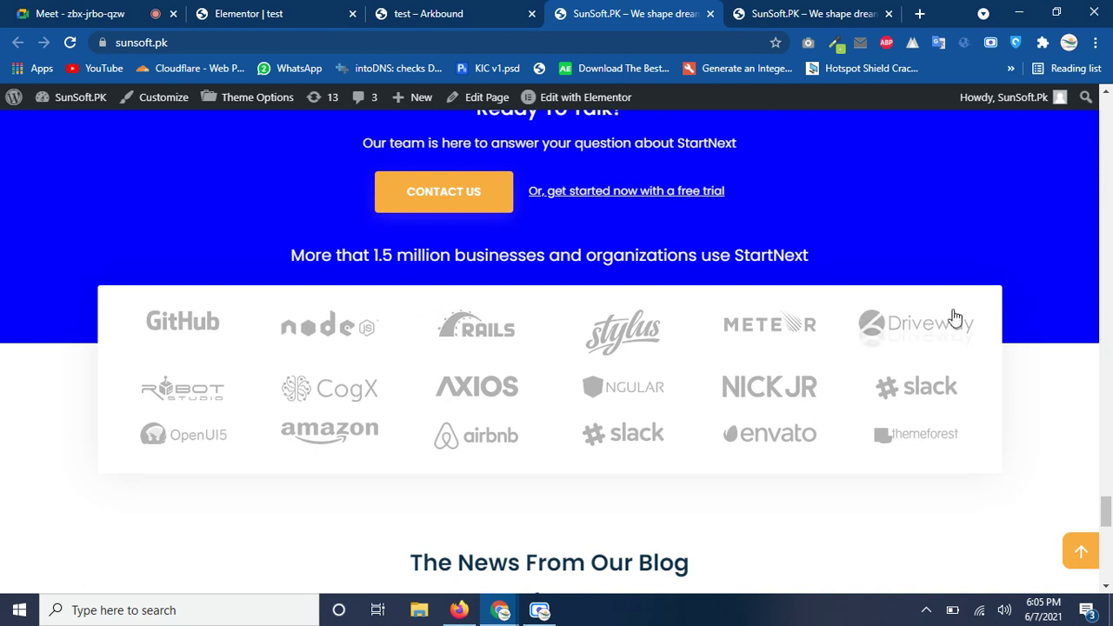
left_click(158, 8)
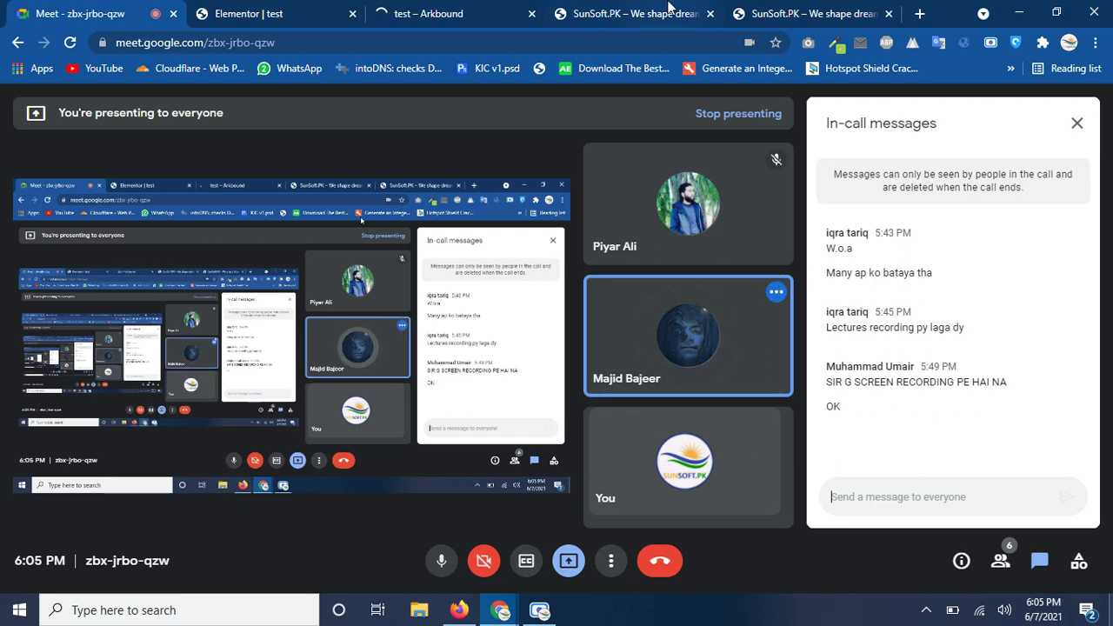
left_click(667, 9)
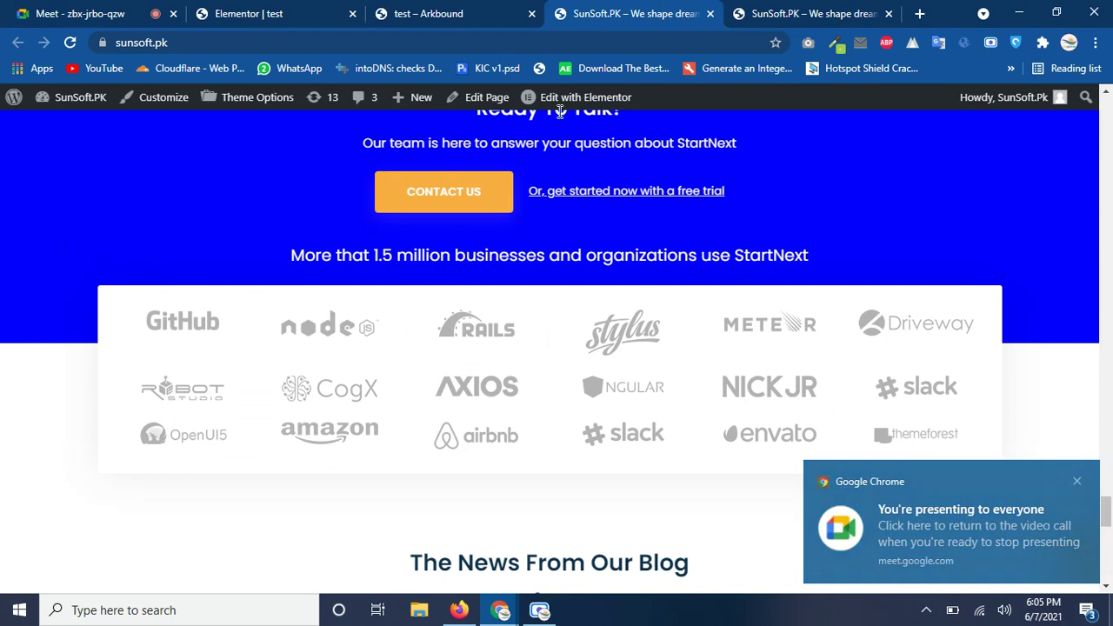
- Open the SunSoft.PK home page in Elementor to examine its Partner widget, and return to the test page's editor
left_click(560, 102)
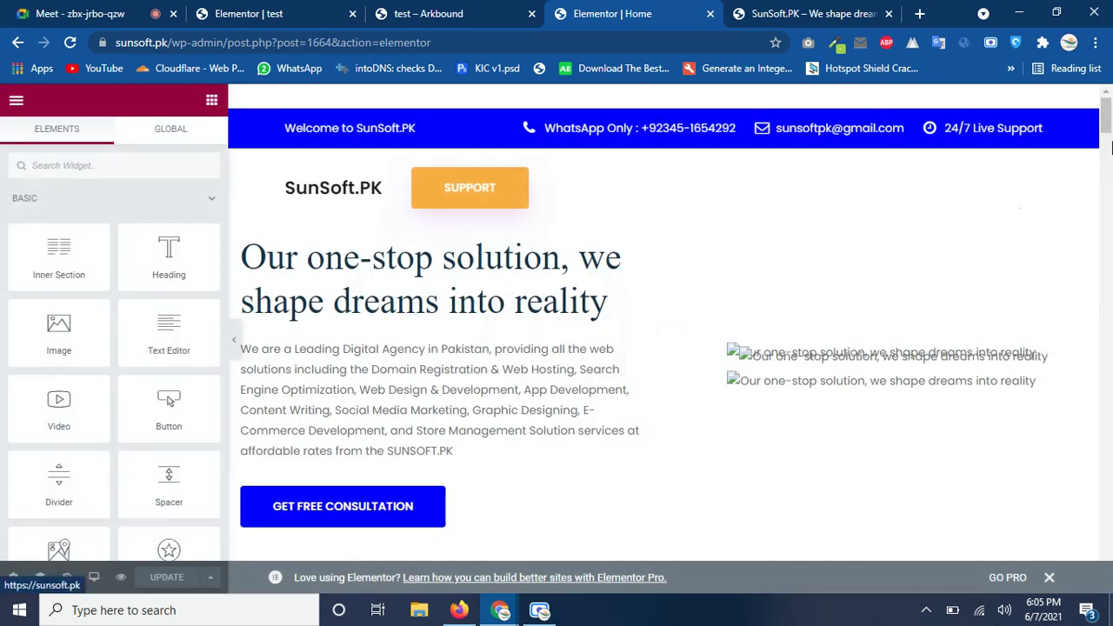
left_click_drag(1110, 119, 1110, 553)
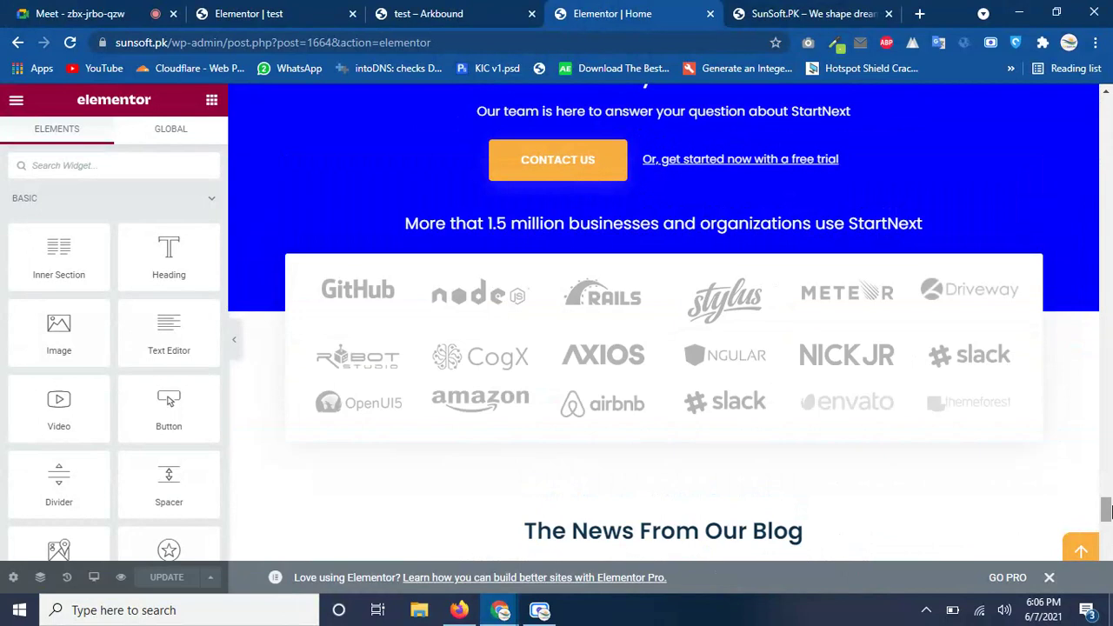
left_click_drag(1106, 515, 1106, 502)
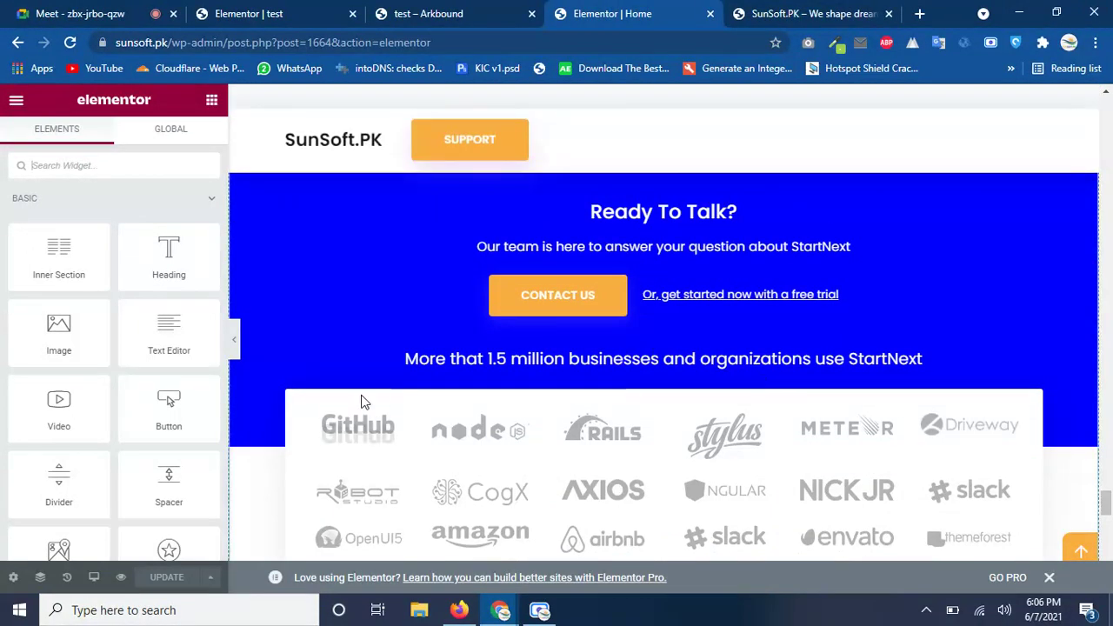
left_click(365, 402)
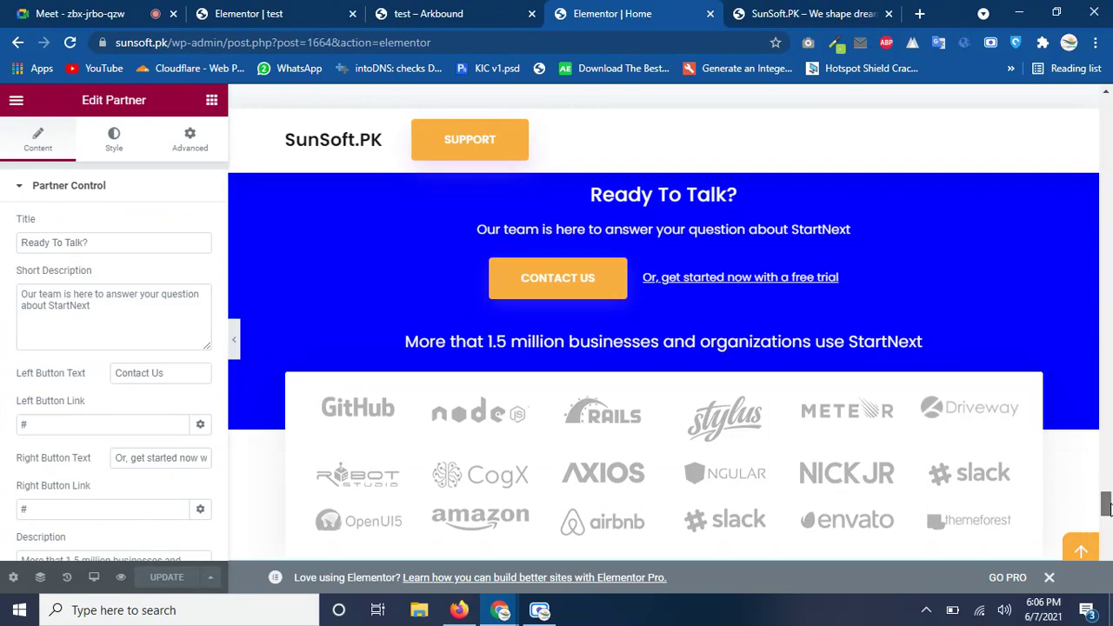
mouse_move(1105, 503)
left_mouse_down()
mouse_move(1106, 519)
mouse_move(1106, 491)
left_mouse_up()
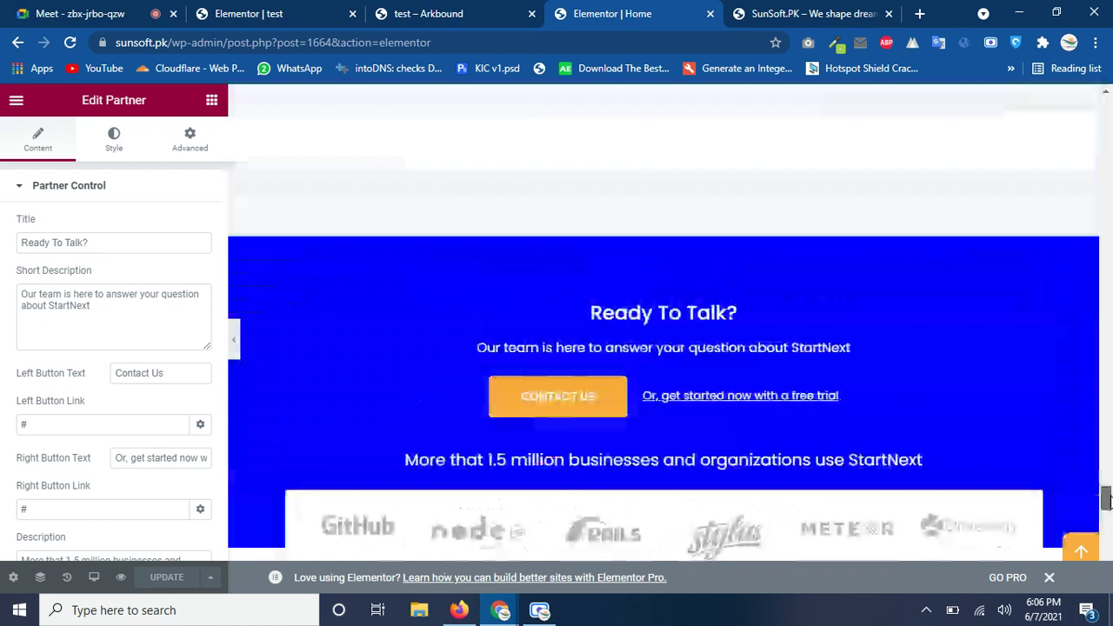
left_click(286, 10)
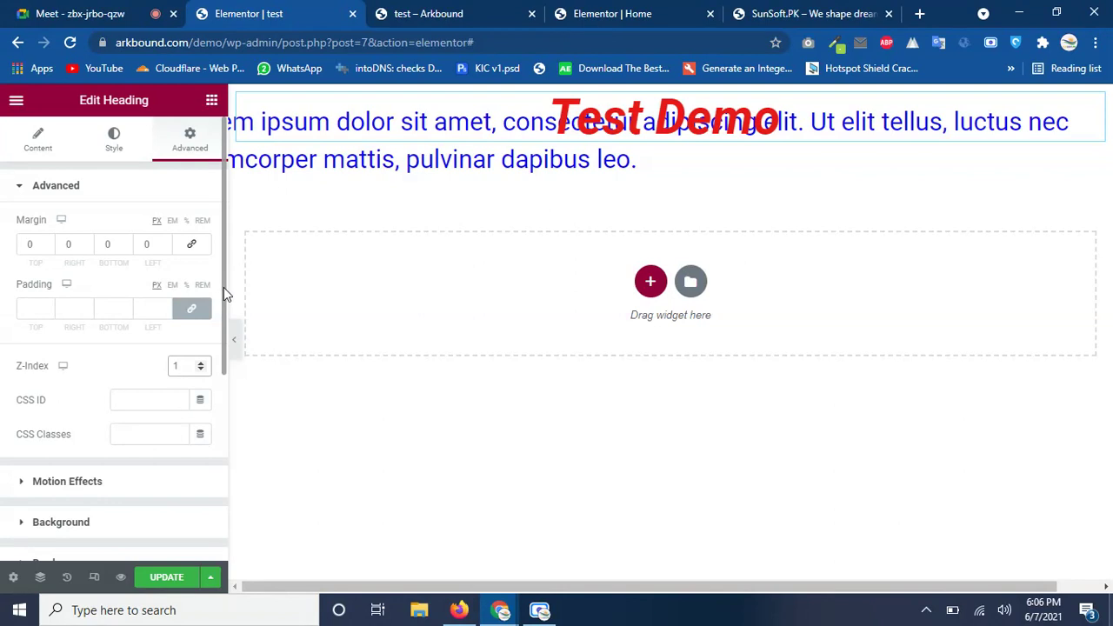
left_click_drag(223, 293, 224, 367)
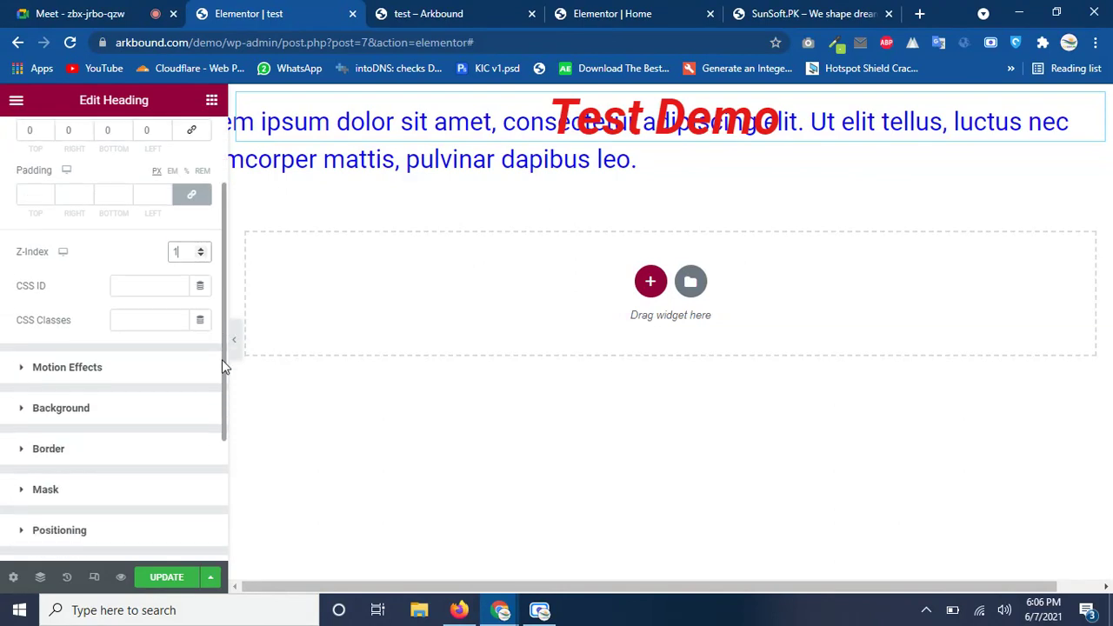
left_click(154, 322)
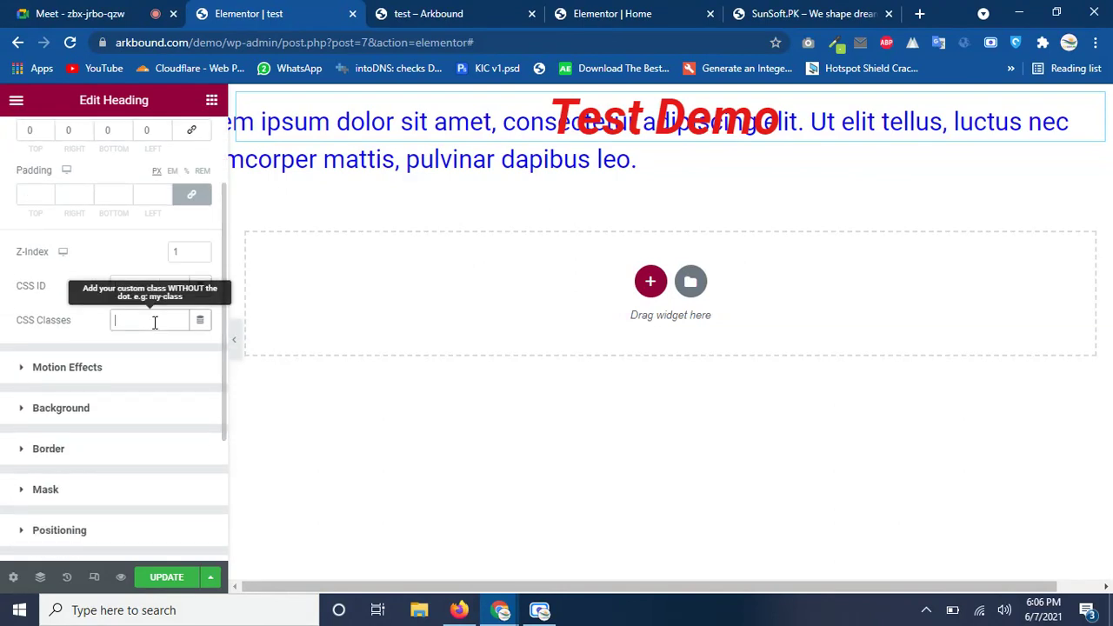
left_click(69, 311)
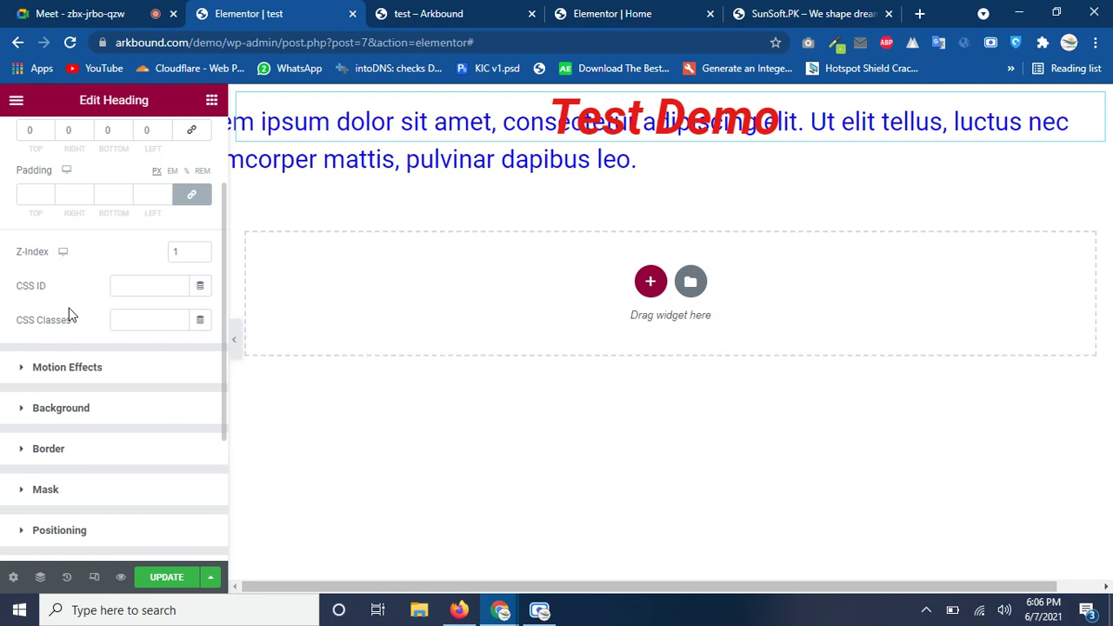
left_click(135, 317)
left_click(134, 285)
left_click(135, 318)
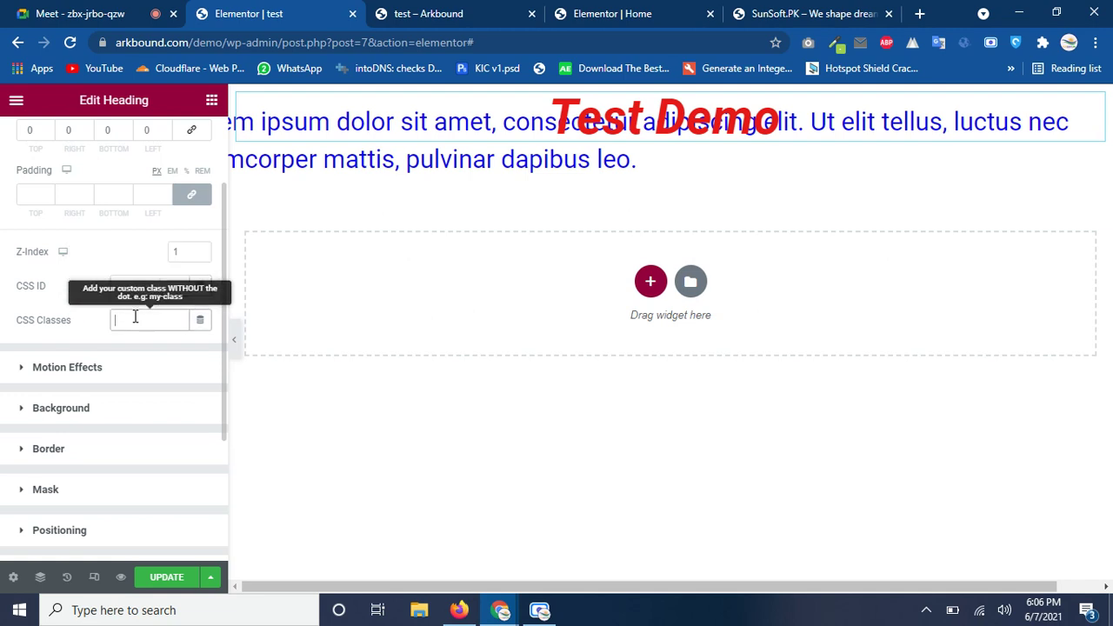
left_click(21, 366)
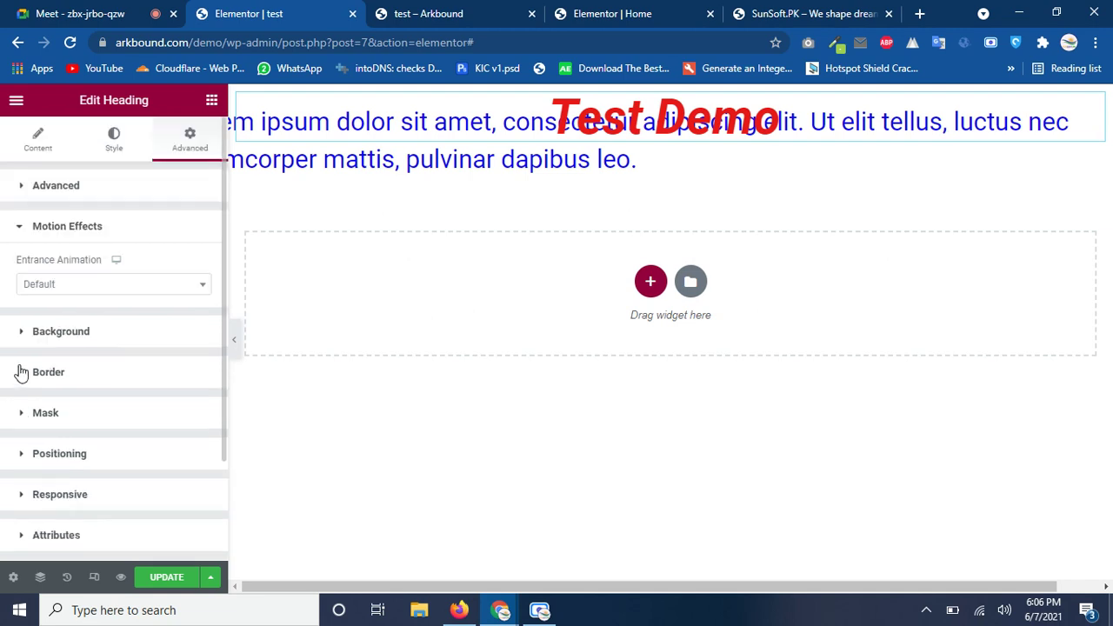
- Delete the lorem ipsum text widget that overlaps the Test Demo heading
left_click(544, 161)
right_click(543, 164)
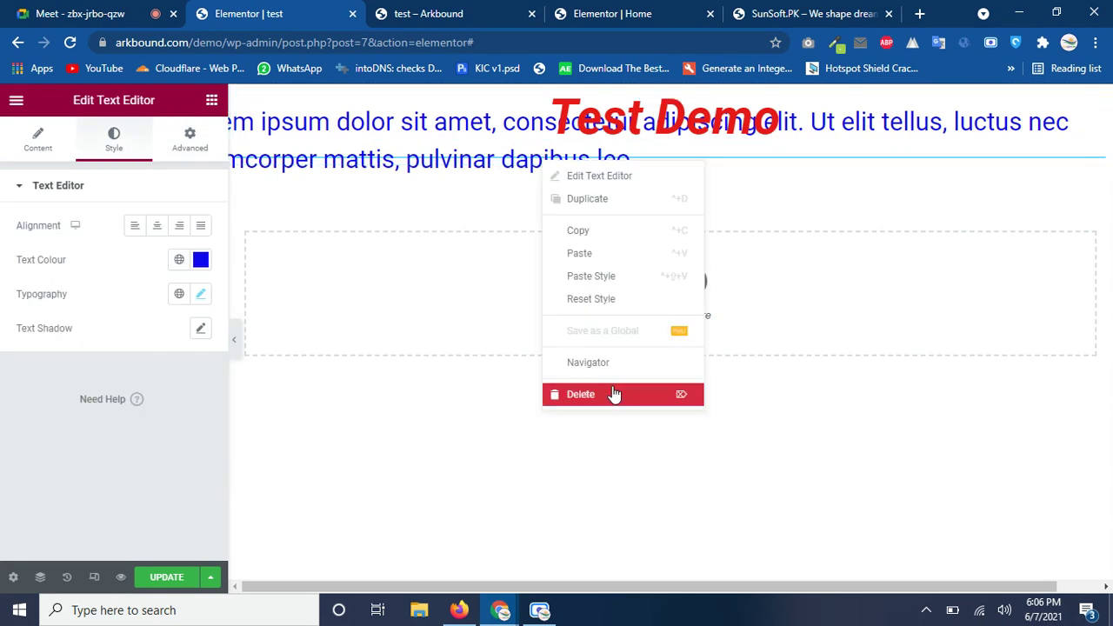
key("Delete")
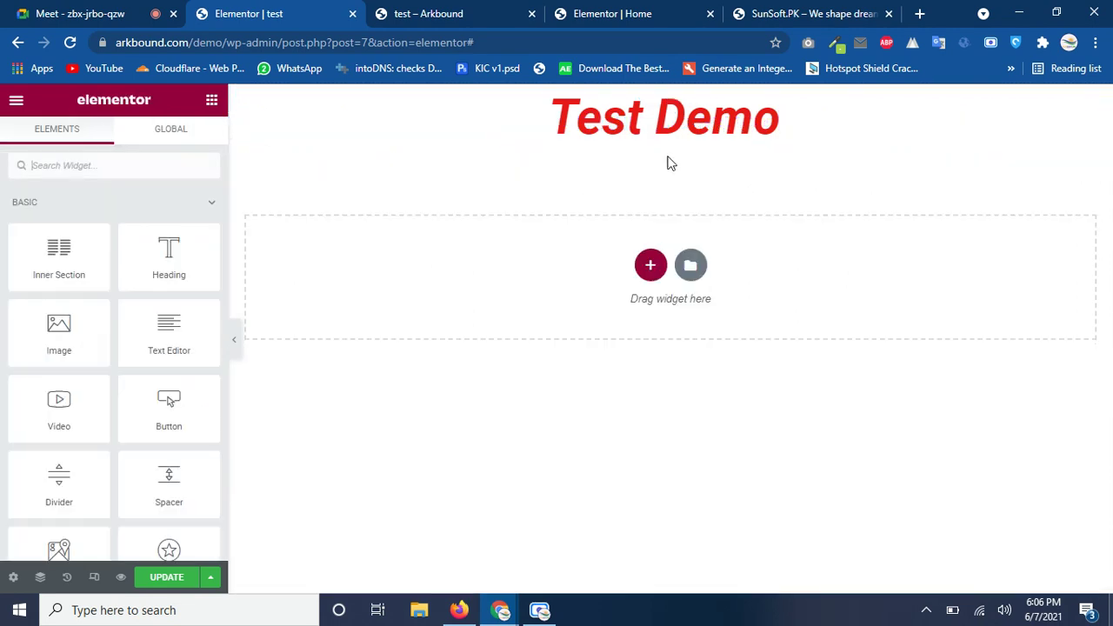
- Apply the Fade In entrance animation to the Test Demo heading through its motion effects
left_click(615, 121)
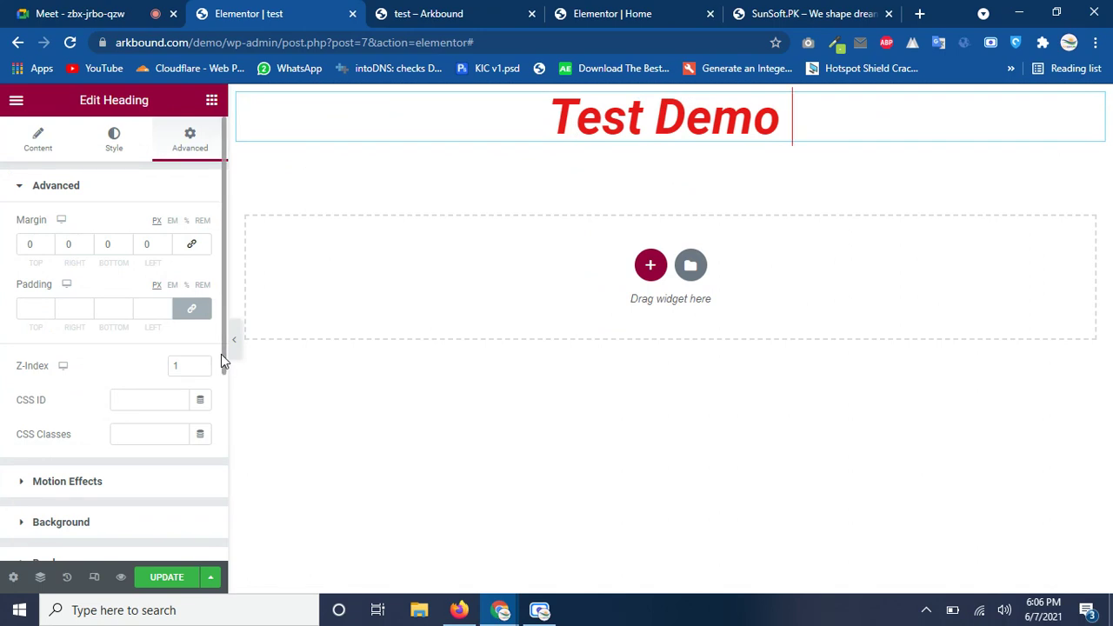
left_click_drag(223, 359, 226, 476)
left_click(29, 279)
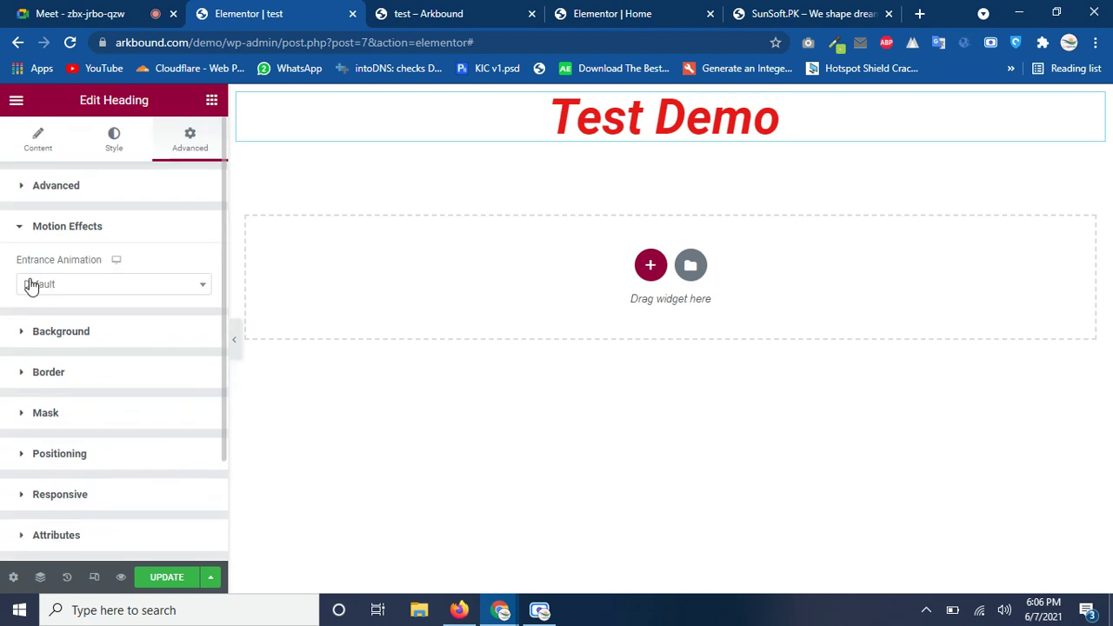
left_click(96, 285)
left_click(60, 372)
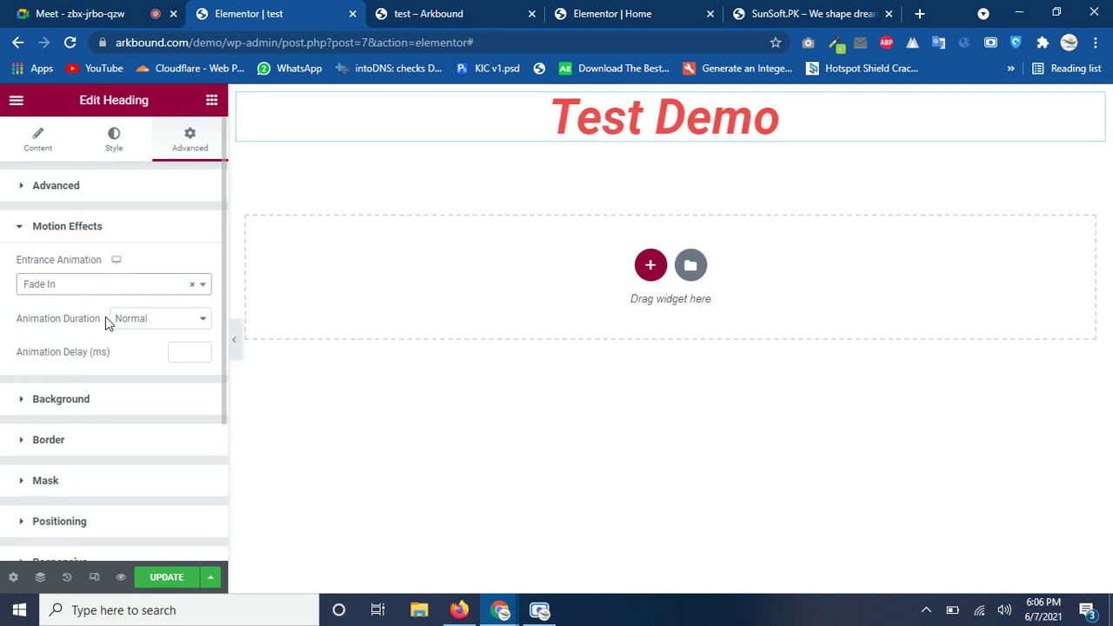
- Try the Fade In Down, Fade In Left and Fade In Right entrance animations on the heading
left_click(108, 287)
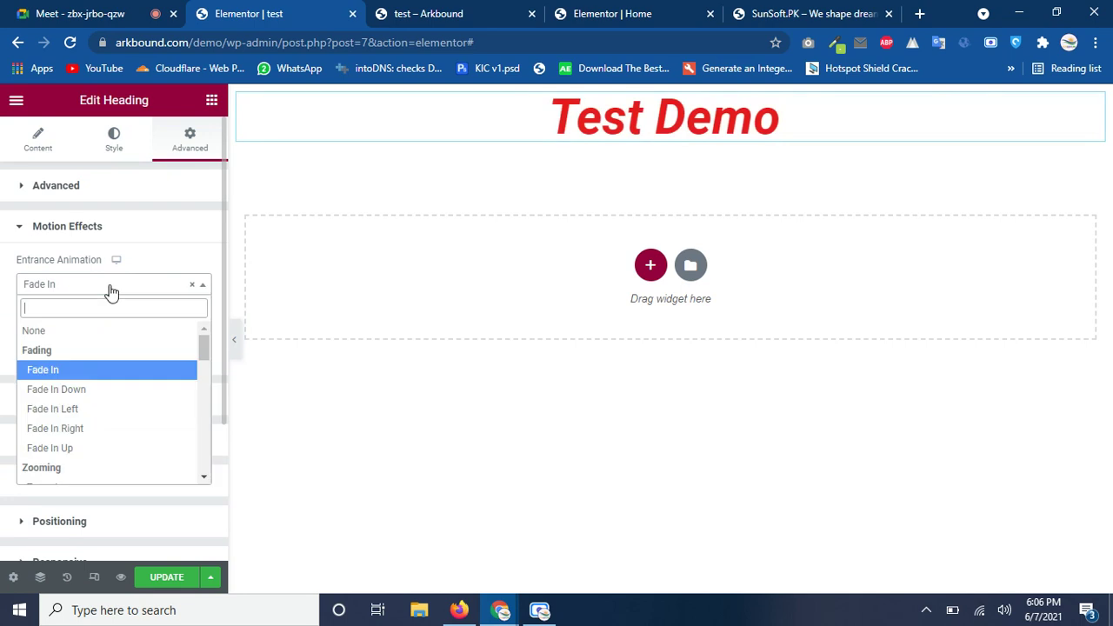
left_click(78, 391)
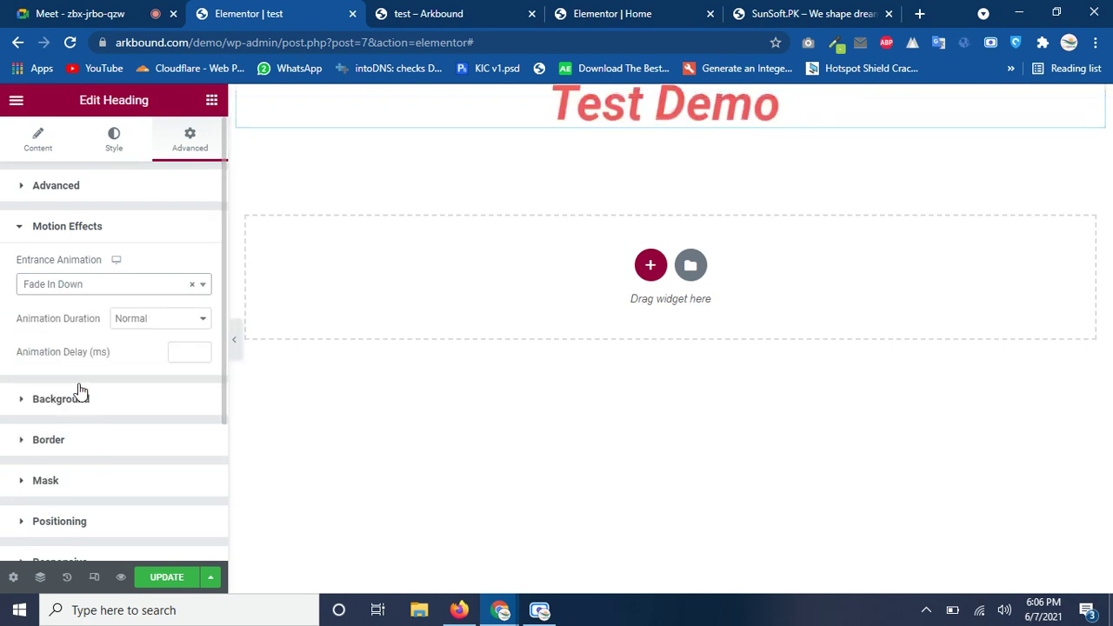
left_click(110, 295)
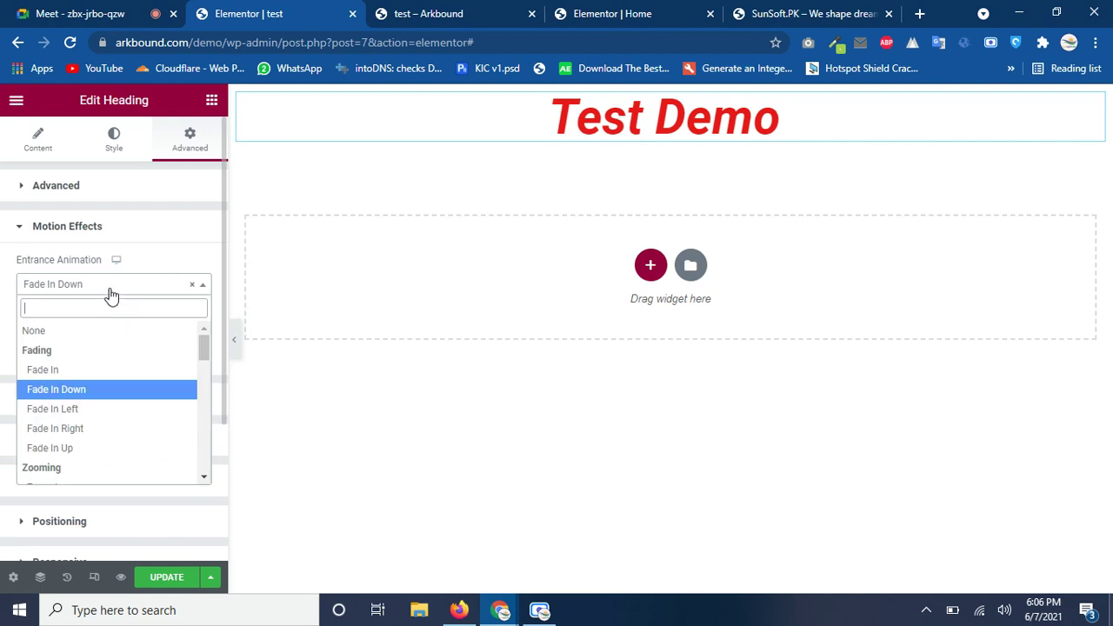
left_click(75, 411)
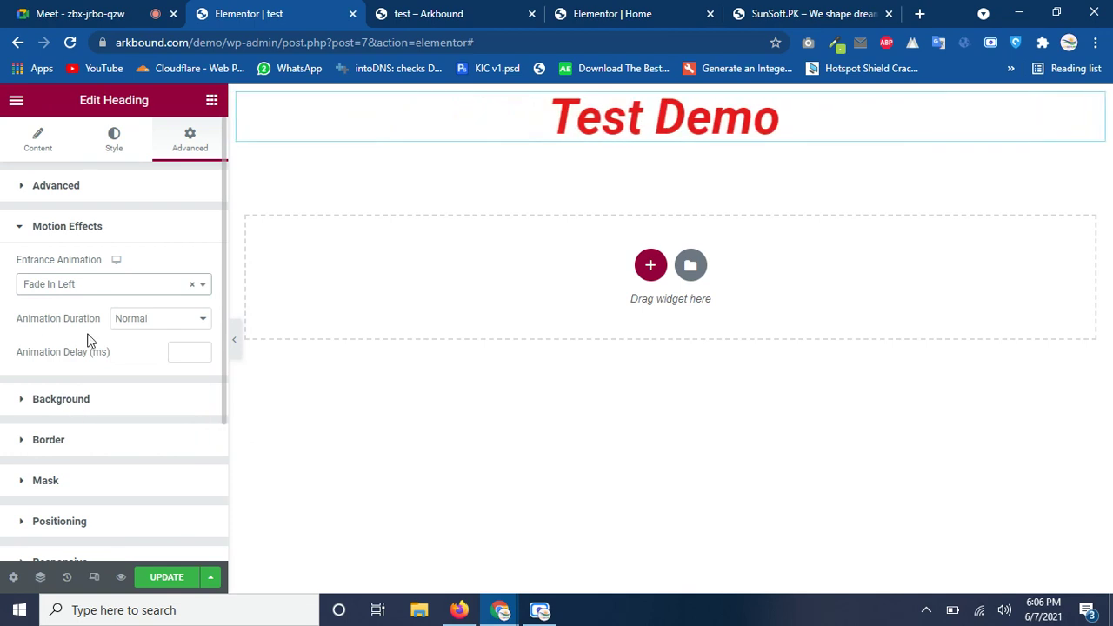
left_click(111, 293)
left_click(52, 429)
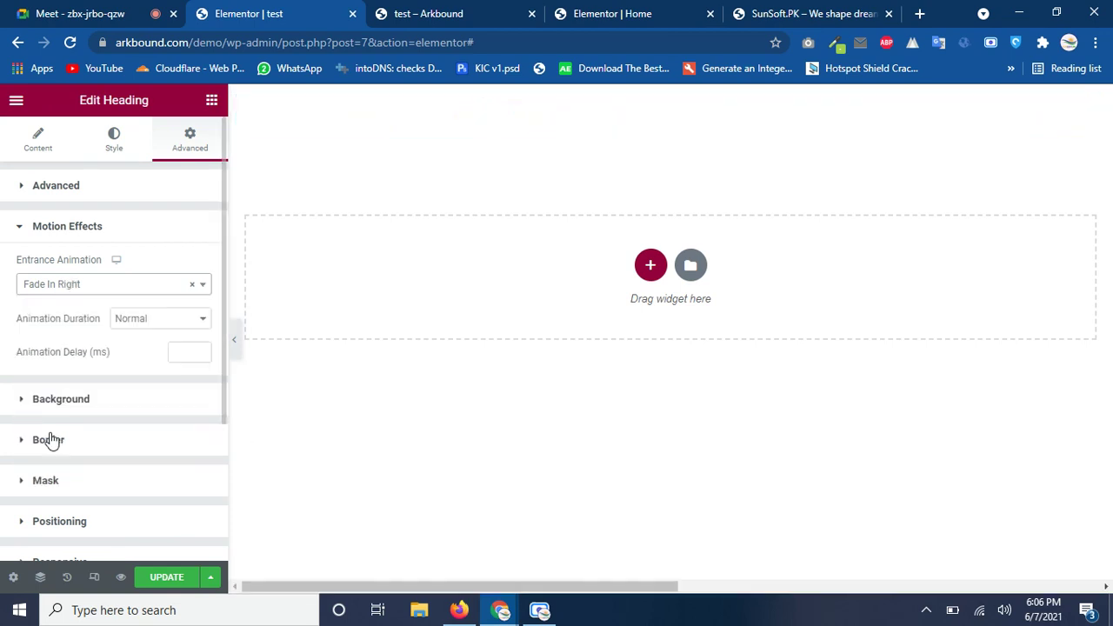
- Set the heading's entrance animation to Fade In Up
left_click(132, 298)
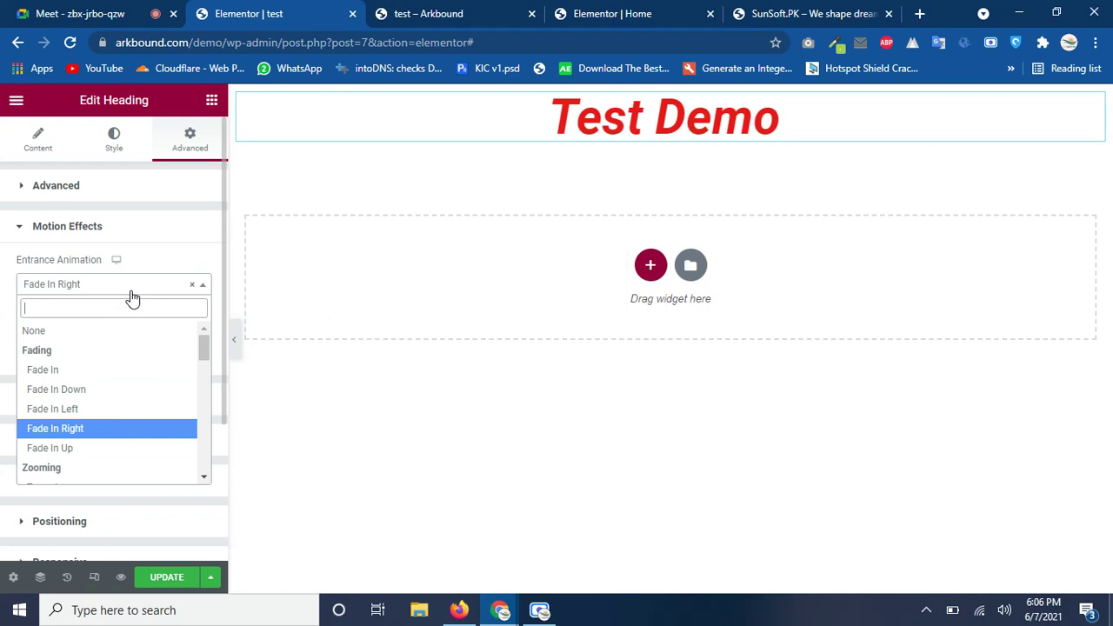
left_click(82, 447)
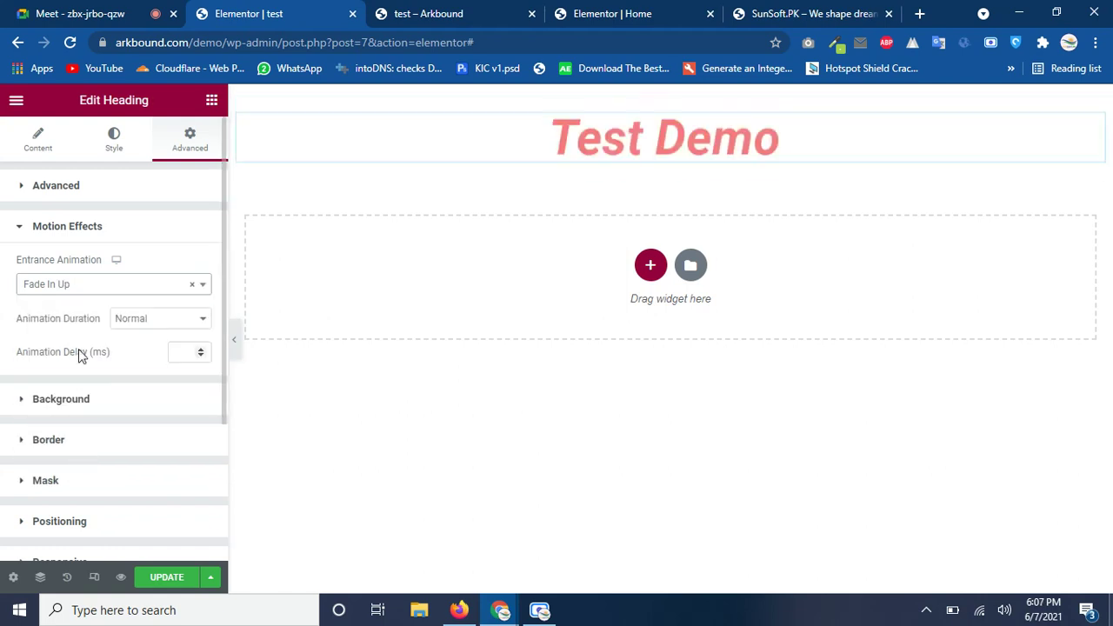
- Try the Fast and Slow animation durations and a delay of 5 ms, restoring the Normal duration and clearing the delay
left_click(145, 321)
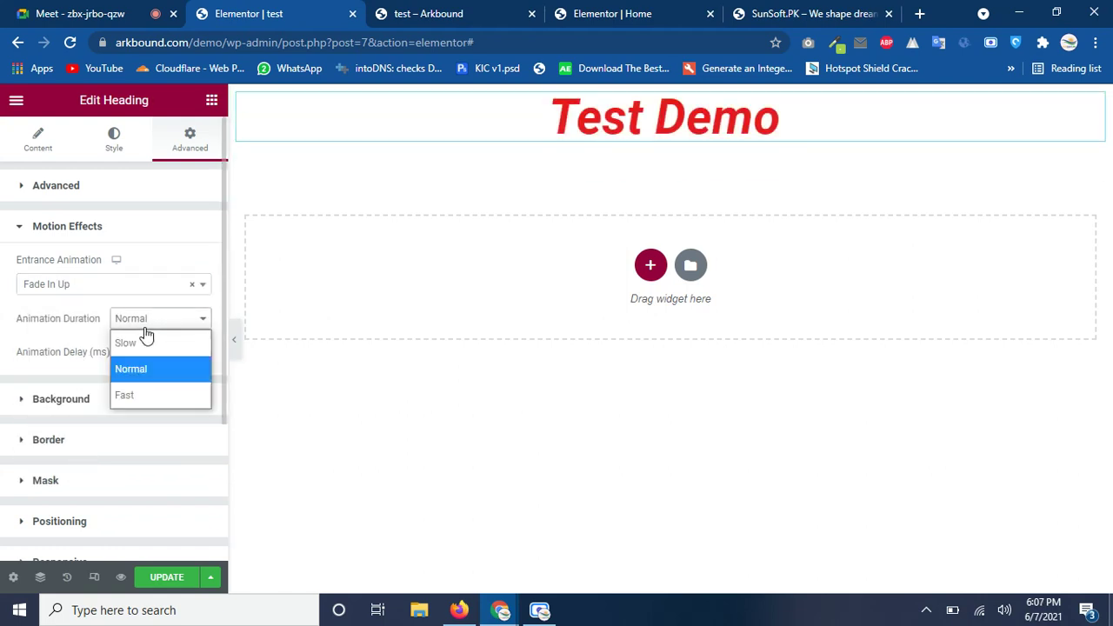
left_click(144, 396)
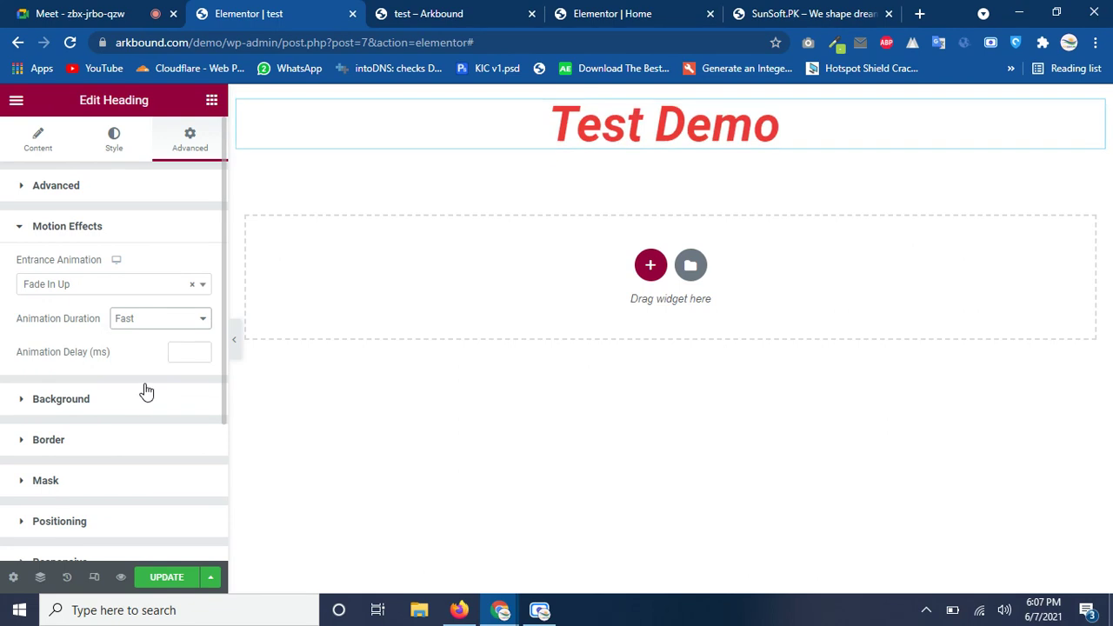
left_click(165, 333)
left_click(159, 341)
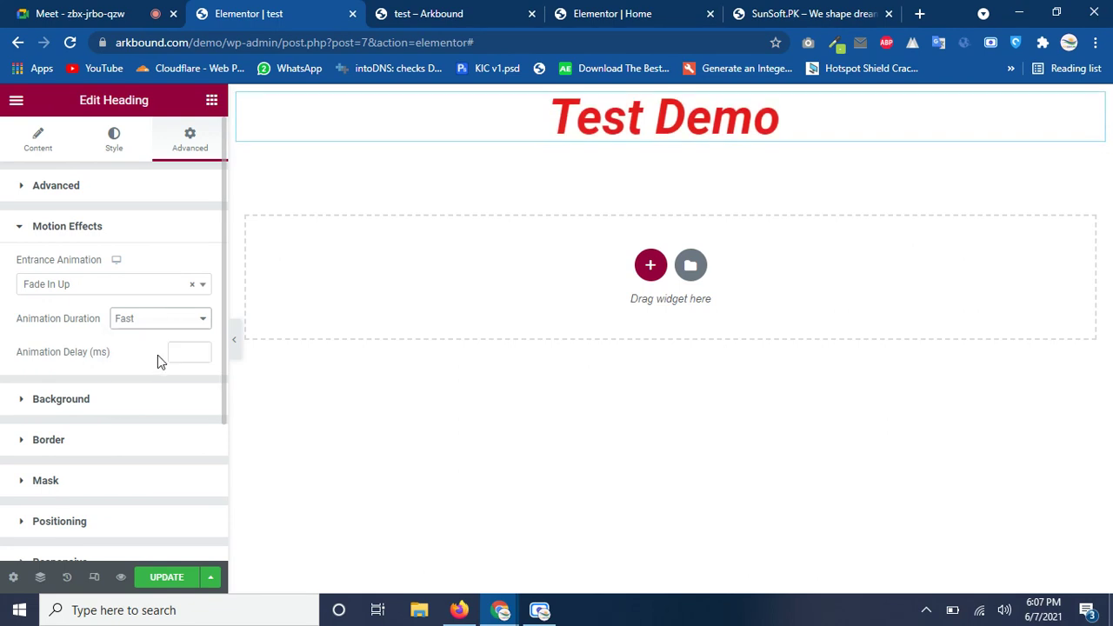
left_click(160, 335)
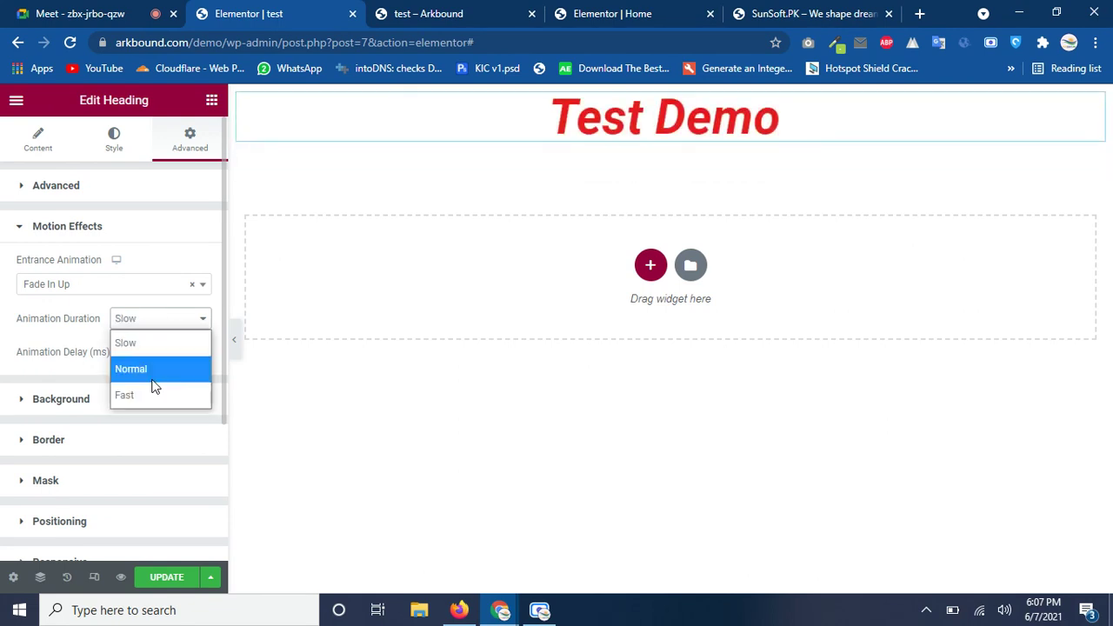
left_click(152, 375)
left_click(185, 355)
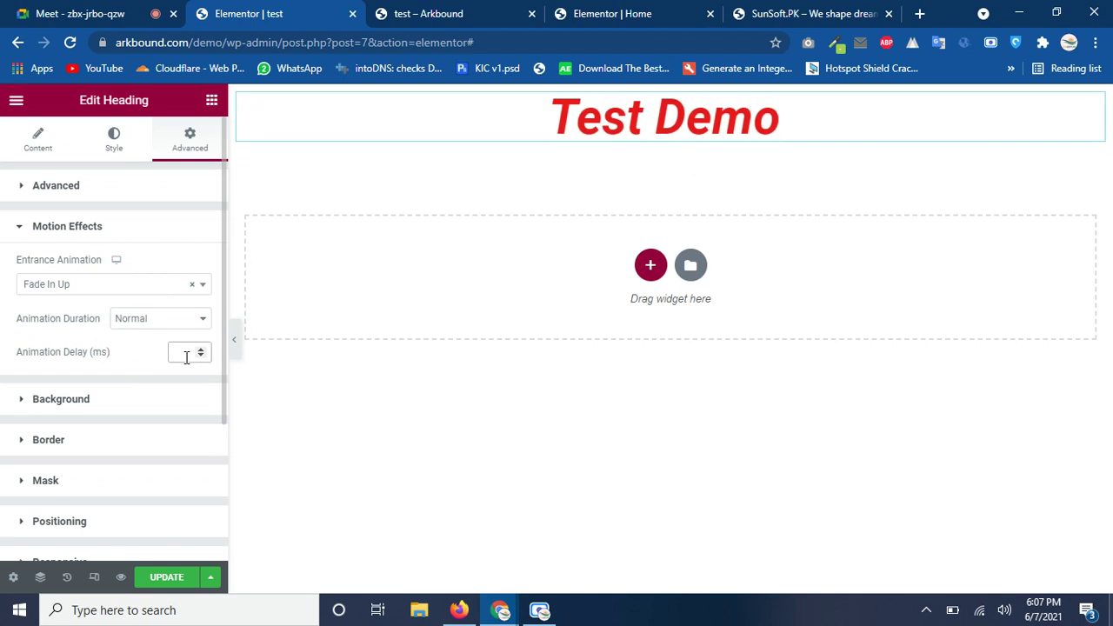
type("5")
key("BackSpace")
- Give the heading's normal state a classic background in semi-transparent blue, #0610D696
left_click(20, 401)
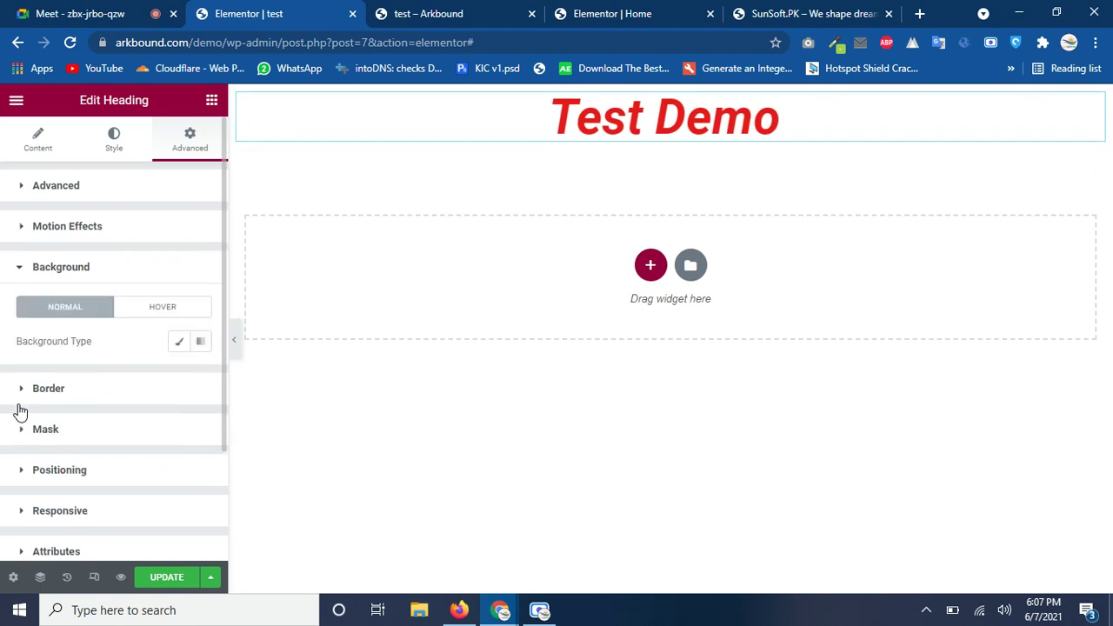
left_click(176, 345)
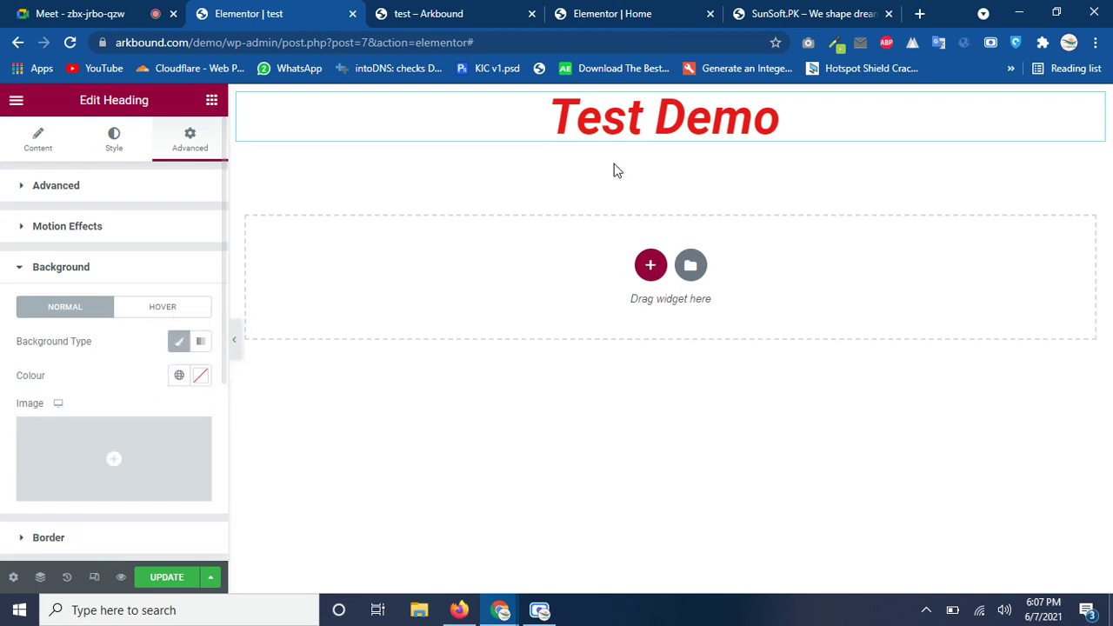
left_click(200, 376)
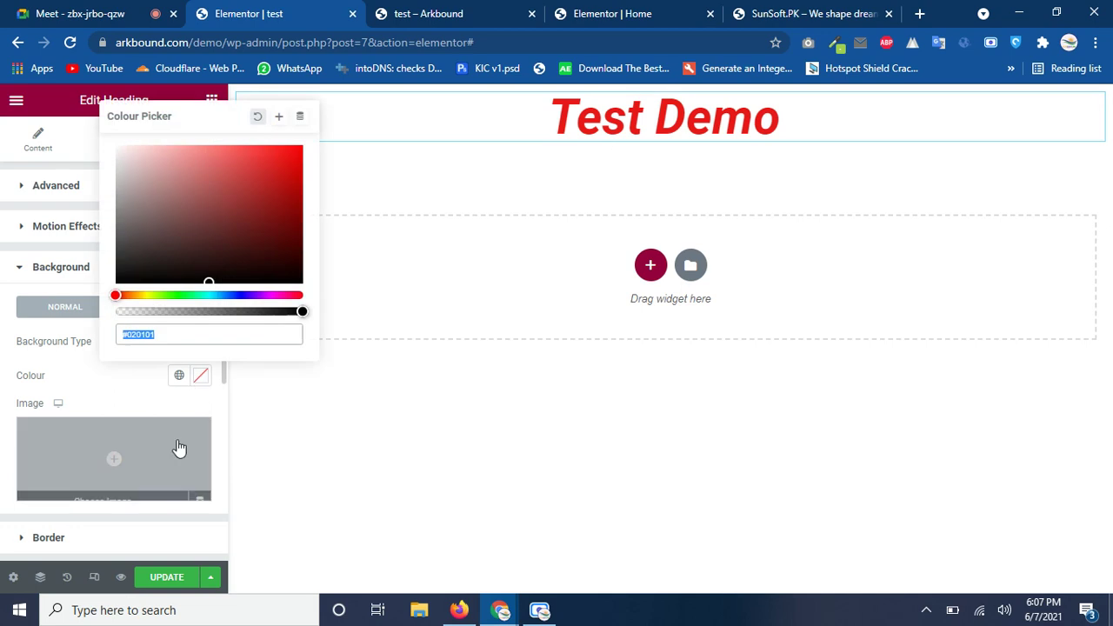
left_click_drag(208, 219, 245, 248)
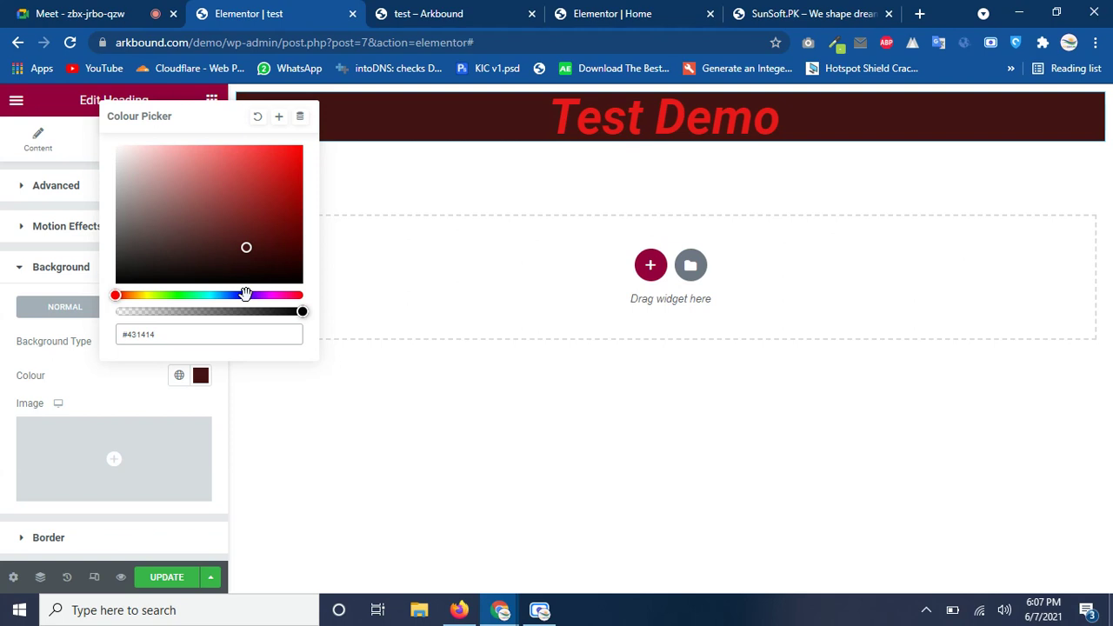
mouse_move(246, 294)
left_mouse_down()
mouse_move(217, 309)
mouse_move(226, 310)
left_mouse_up()
left_click(265, 205)
mouse_move(265, 205)
left_mouse_down()
mouse_move(184, 224)
mouse_move(192, 194)
mouse_move(246, 191)
mouse_move(269, 163)
mouse_move(296, 165)
left_mouse_up()
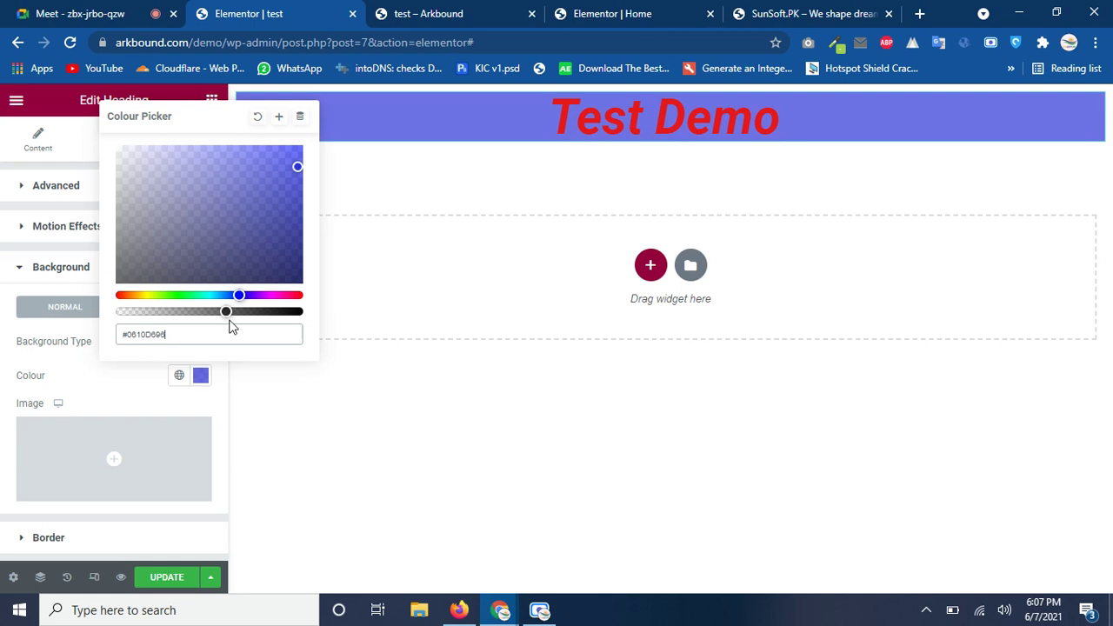
left_click(113, 391)
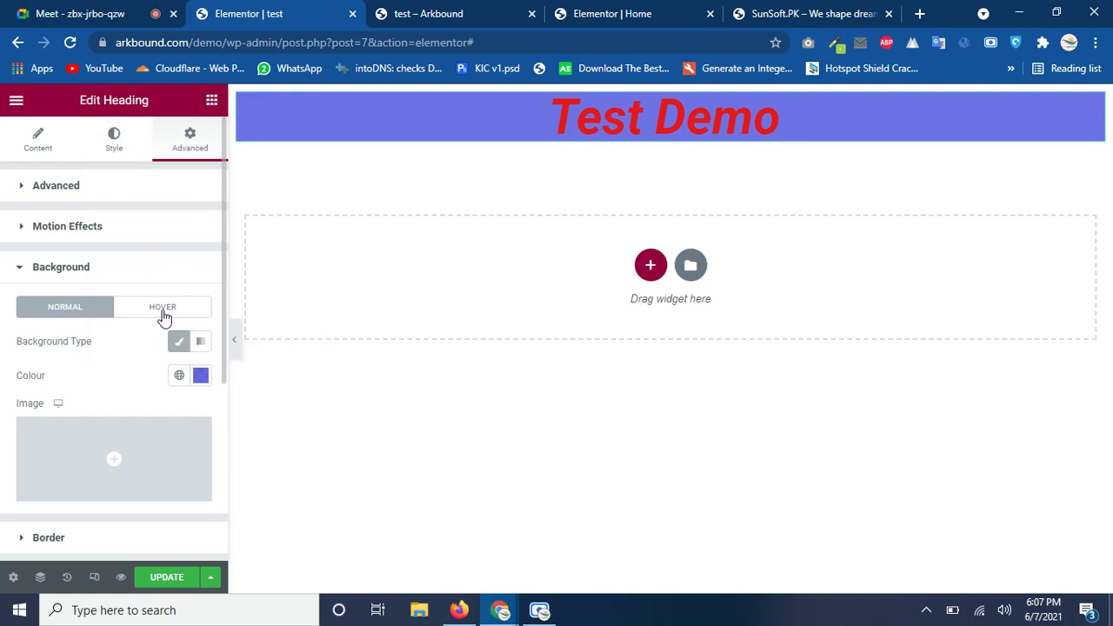
- Give the heading's hover state a classic background in black, #000000
left_click(164, 313)
left_click(176, 341)
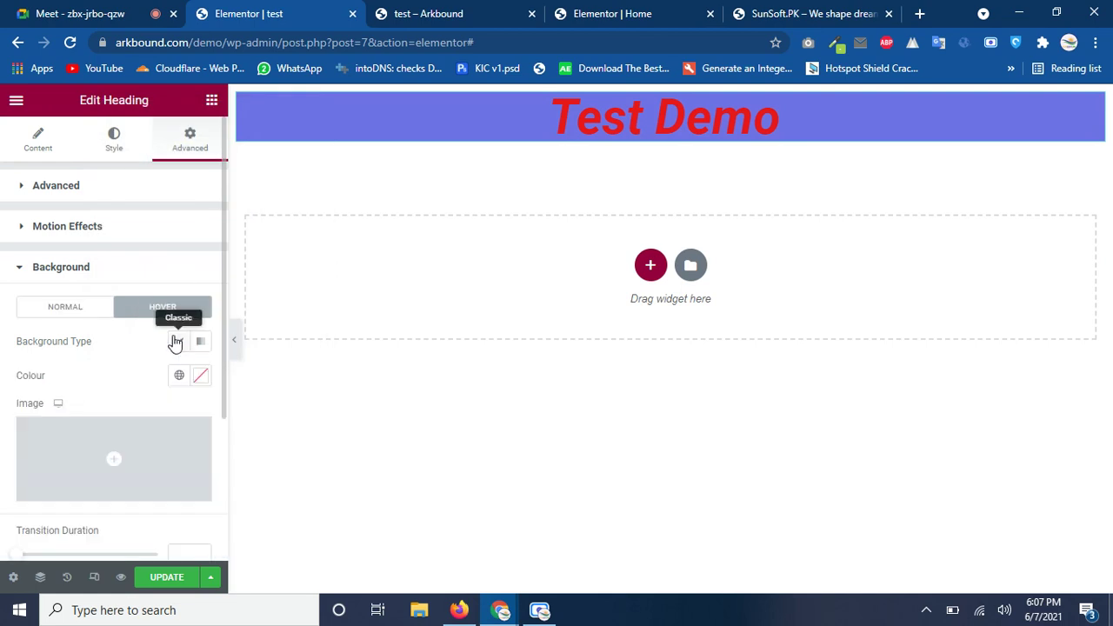
left_click(201, 375)
mouse_move(238, 224)
left_mouse_down()
mouse_move(174, 209)
mouse_move(129, 281)
left_mouse_up()
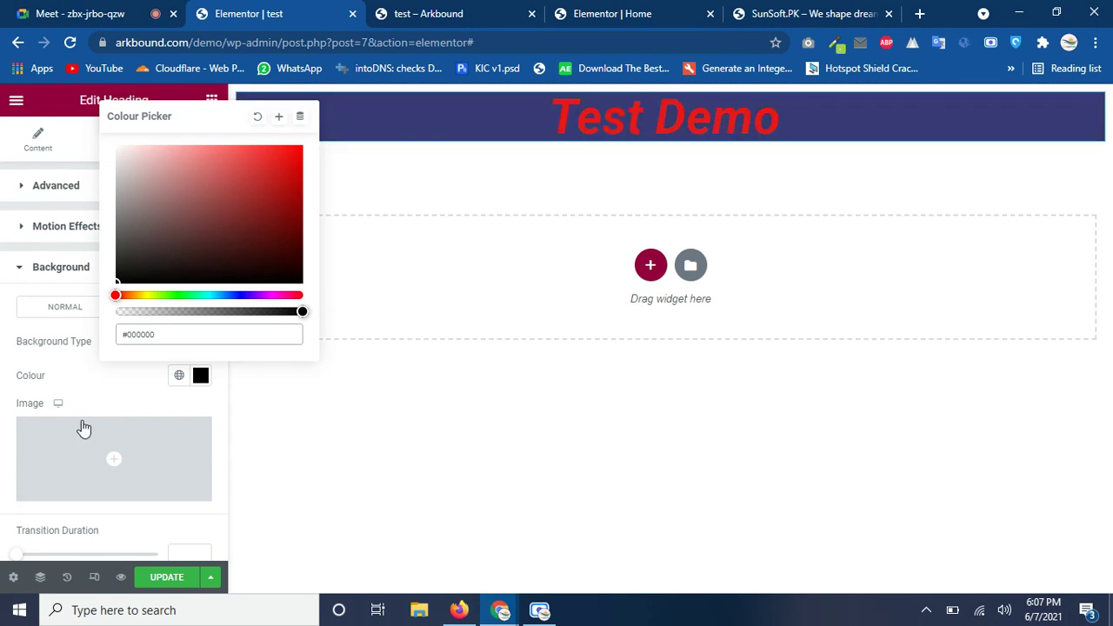
left_click(105, 389)
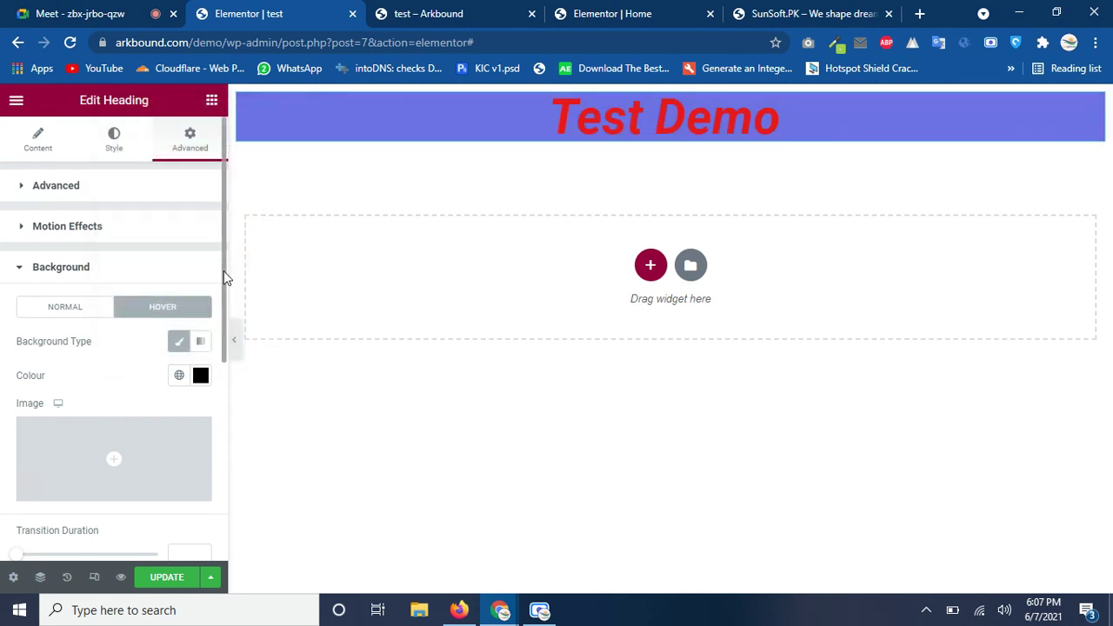
- Set the heading's normal border radius to 4 px on all four linked sides
scroll(221, 271, "down", 2)
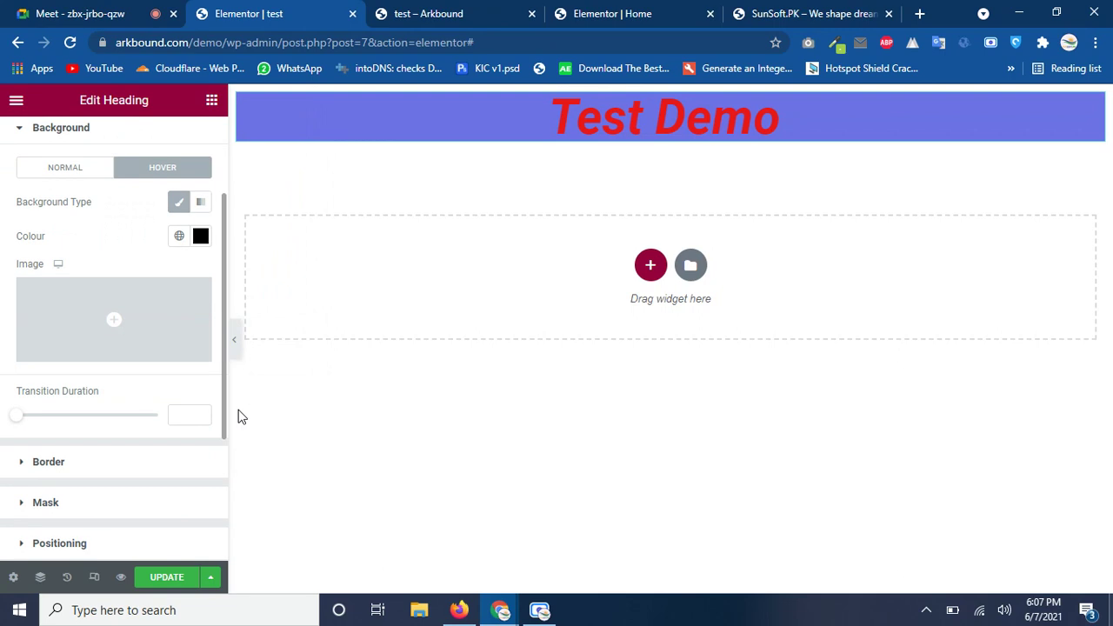
scroll(233, 417, "down", 2)
left_click_drag(228, 405, 223, 446)
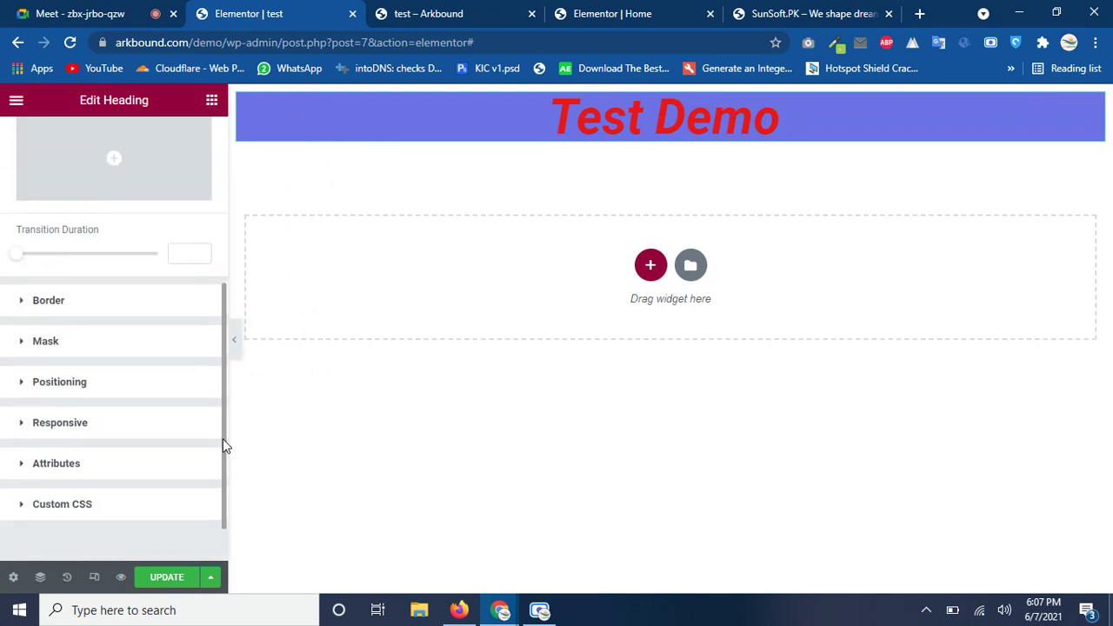
left_click(23, 300)
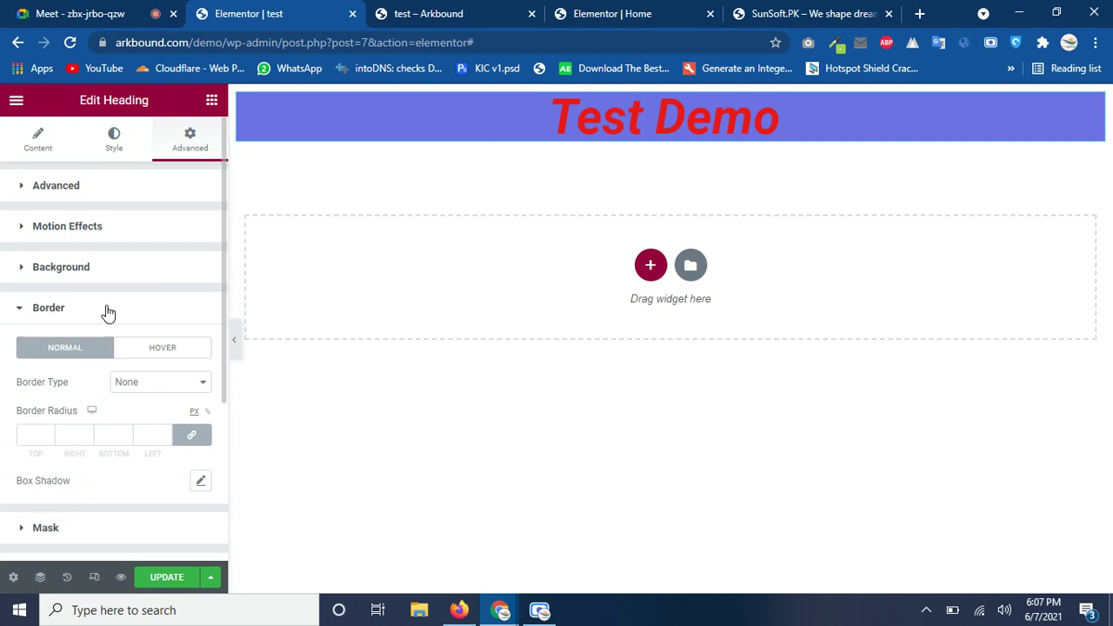
left_click(87, 434)
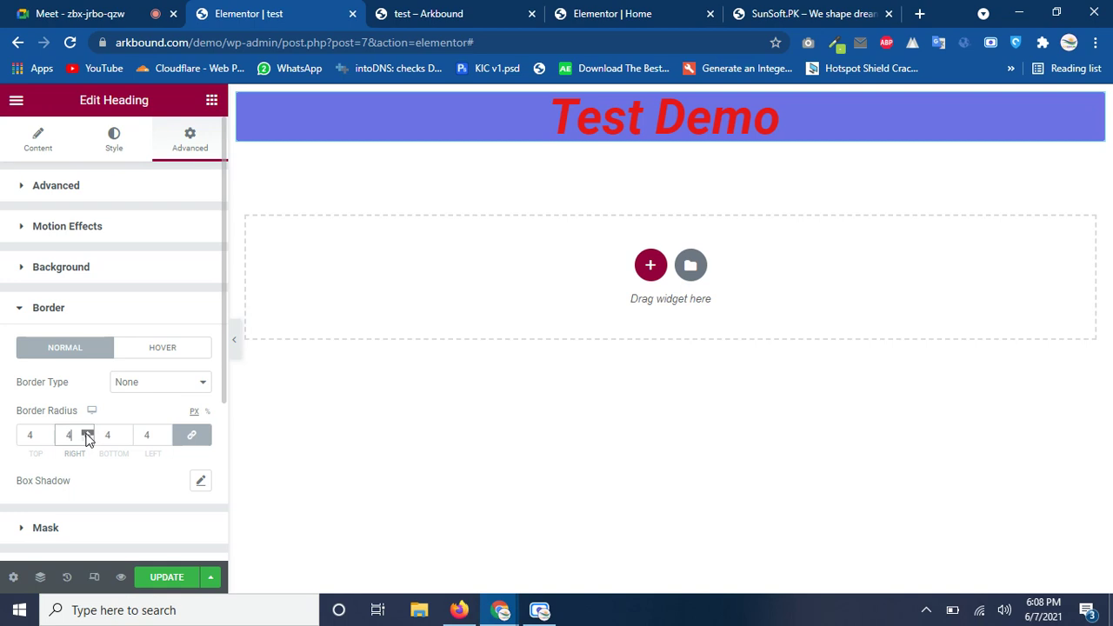
- Raise the heading's normal border radius to 47 px, then settle on 16 px for all four linked sides
left_click(86, 433)
left_click(87, 432)
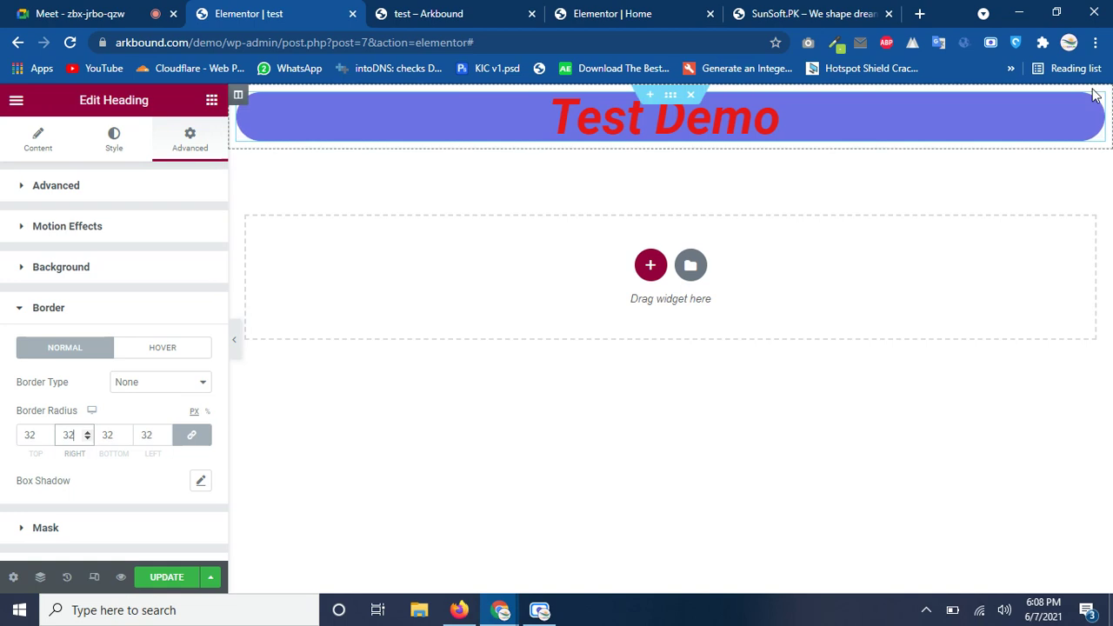
left_click(166, 432)
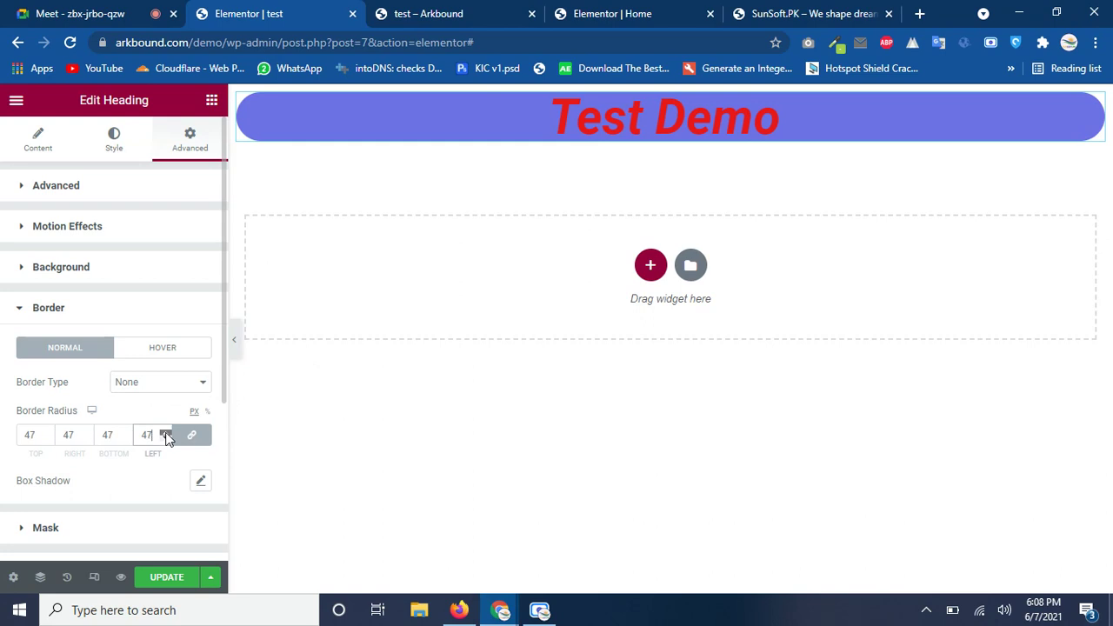
left_click(166, 433)
left_click(165, 438)
left_click(166, 439)
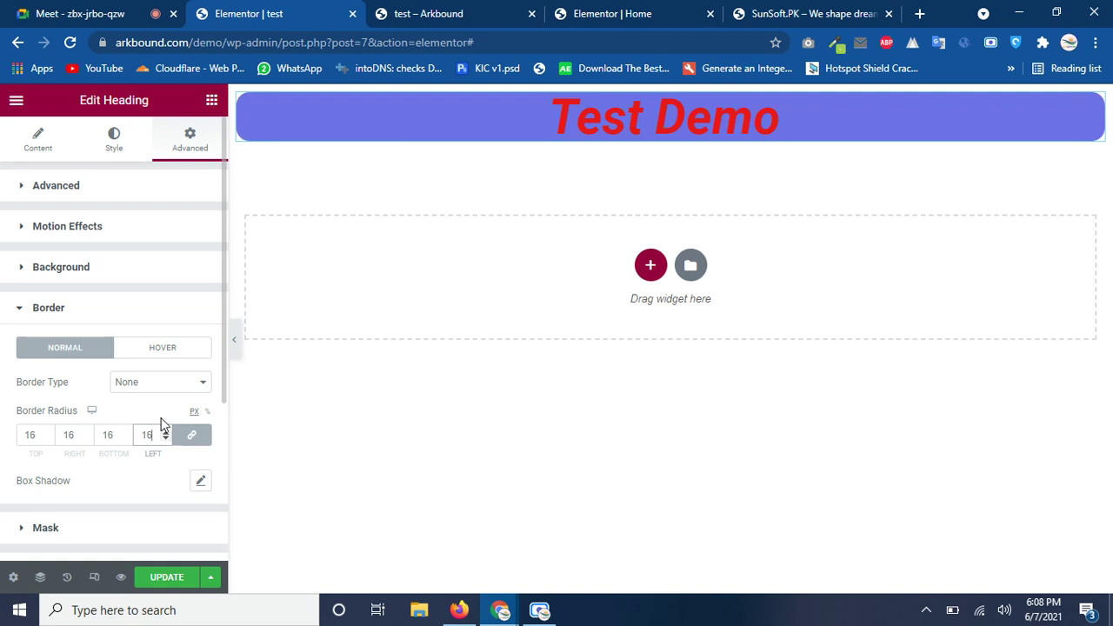
- Give the heading's normal state a solid red border with a width of 30 on all four linked sides
left_click(160, 389)
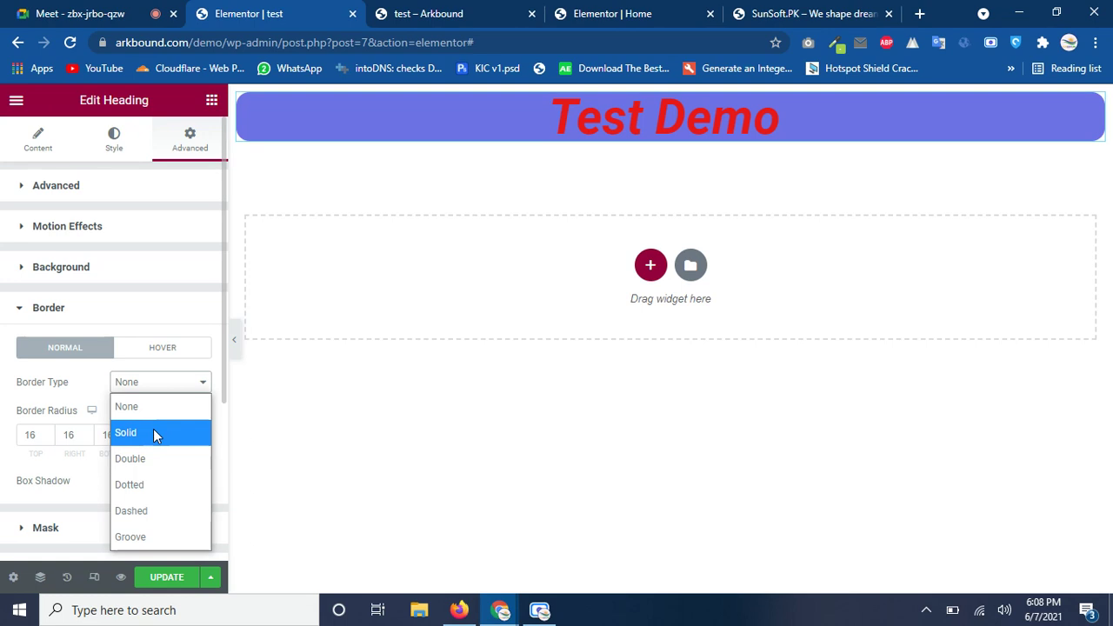
left_click(153, 429)
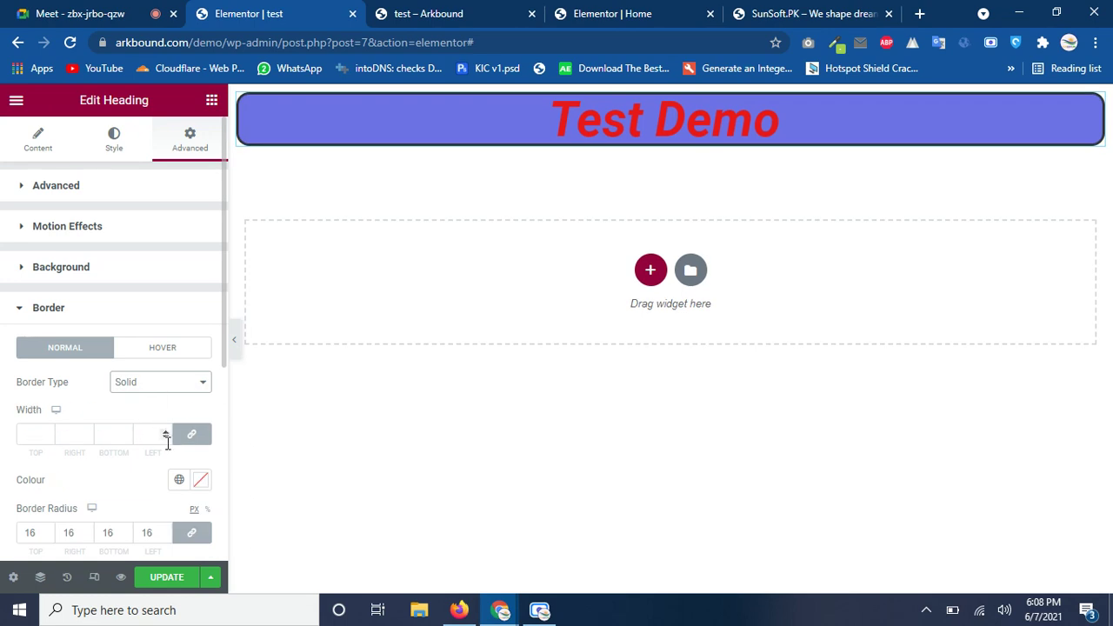
scroll(167, 434, "up", 20)
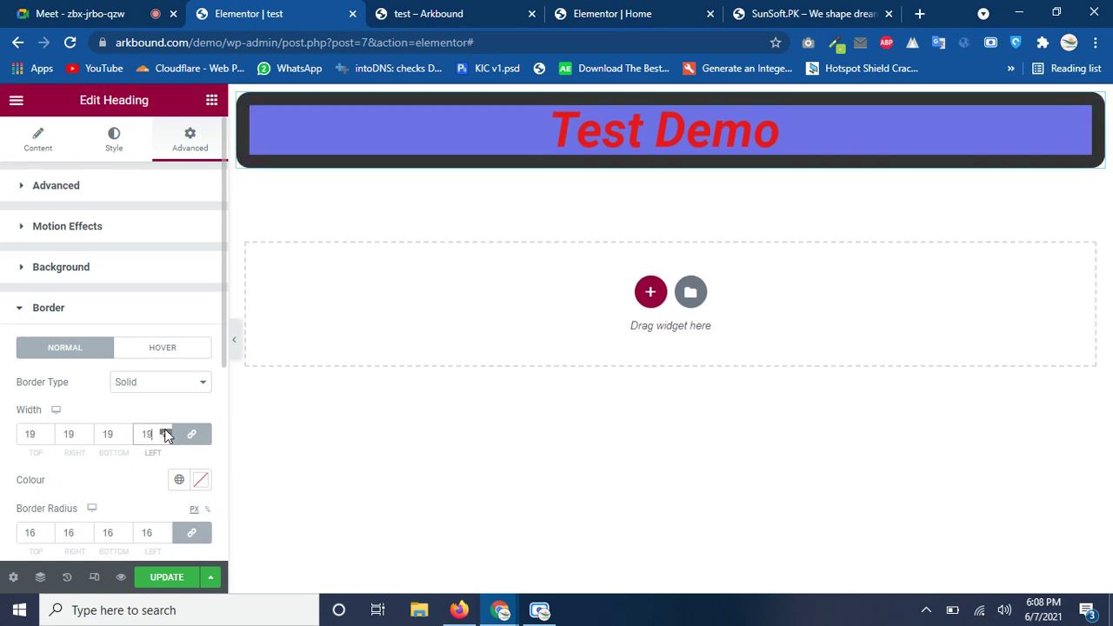
scroll(167, 434, "up", 5)
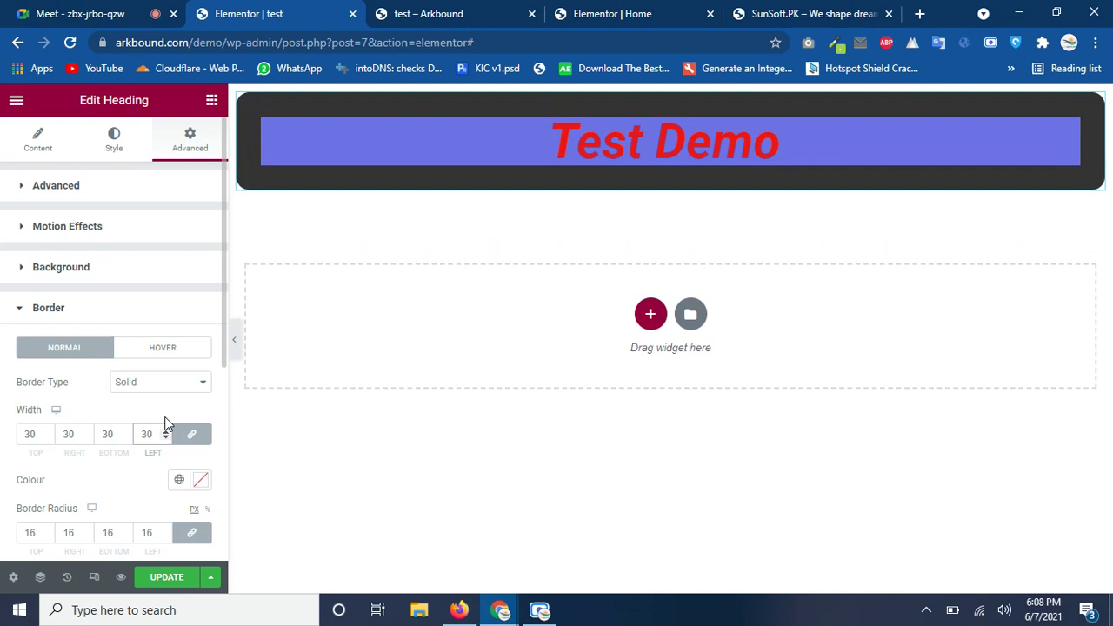
left_click(201, 484)
left_click_drag(270, 263, 268, 288)
left_click(132, 479)
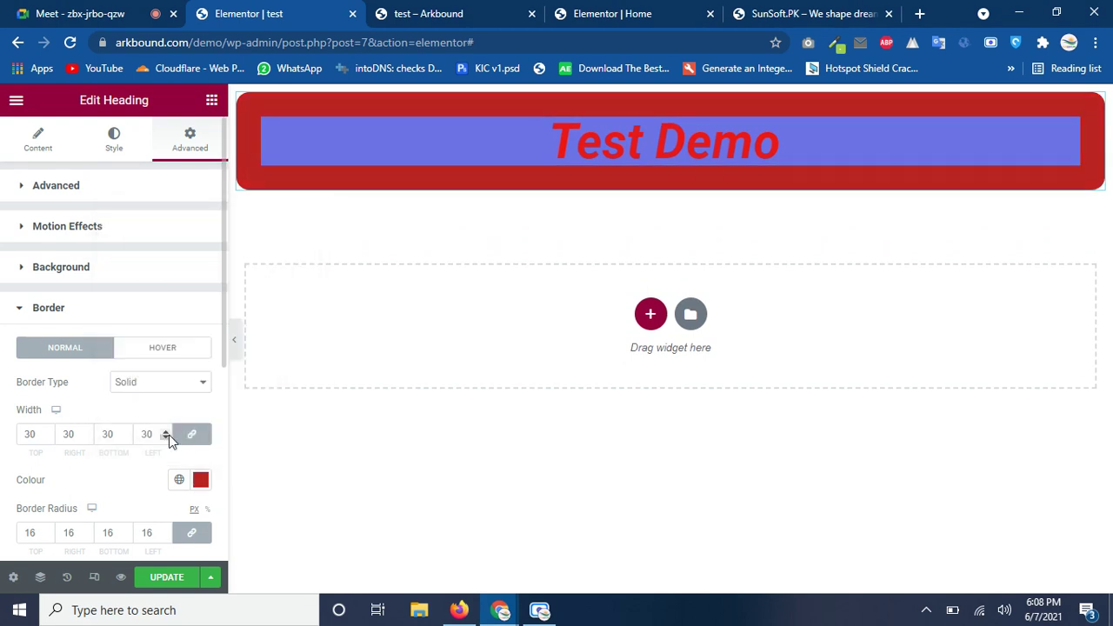
- Reduce the heading's normal border width to 2 on all four sides and preview the page without the editing panel
scroll(169, 434, "down", 1)
scroll(167, 441, "down", 20)
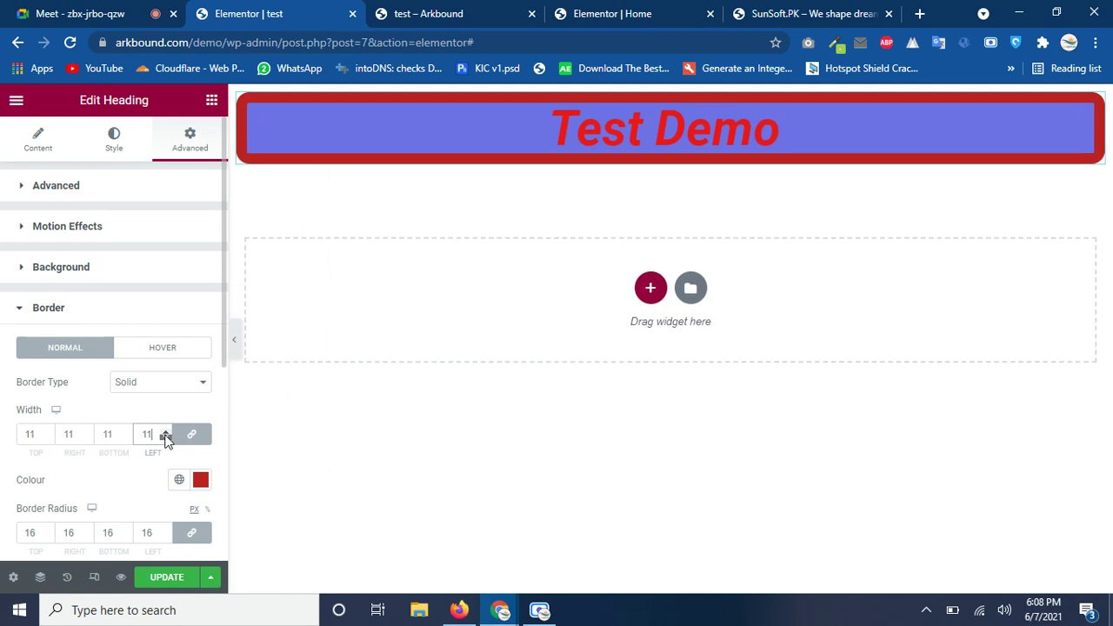
scroll(167, 441, "down", 1)
scroll(167, 441, "down", 1)
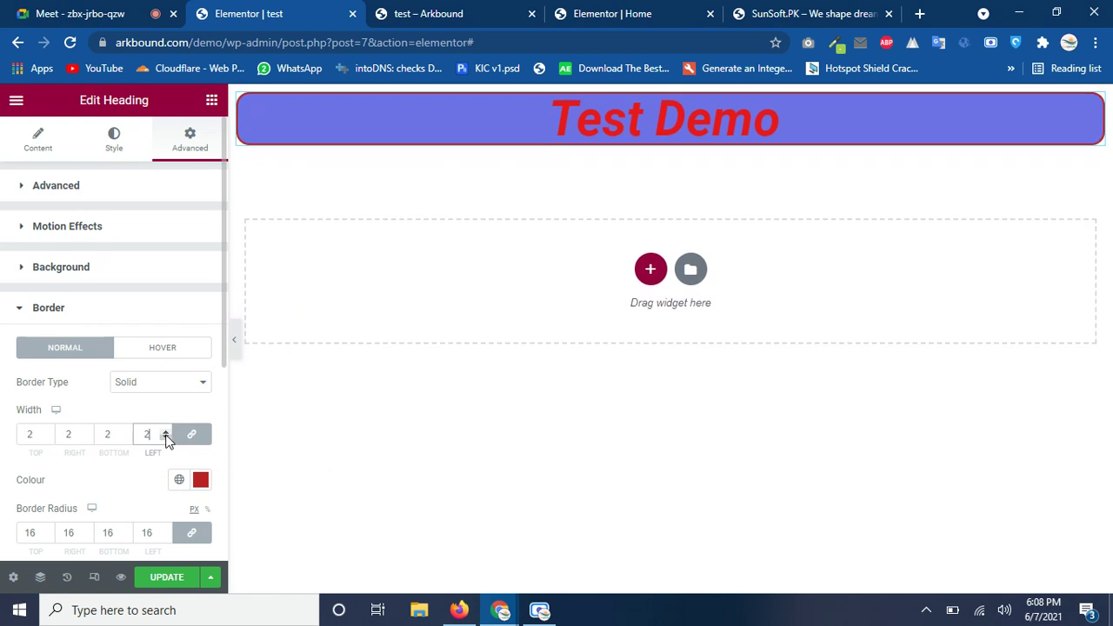
left_click(232, 348)
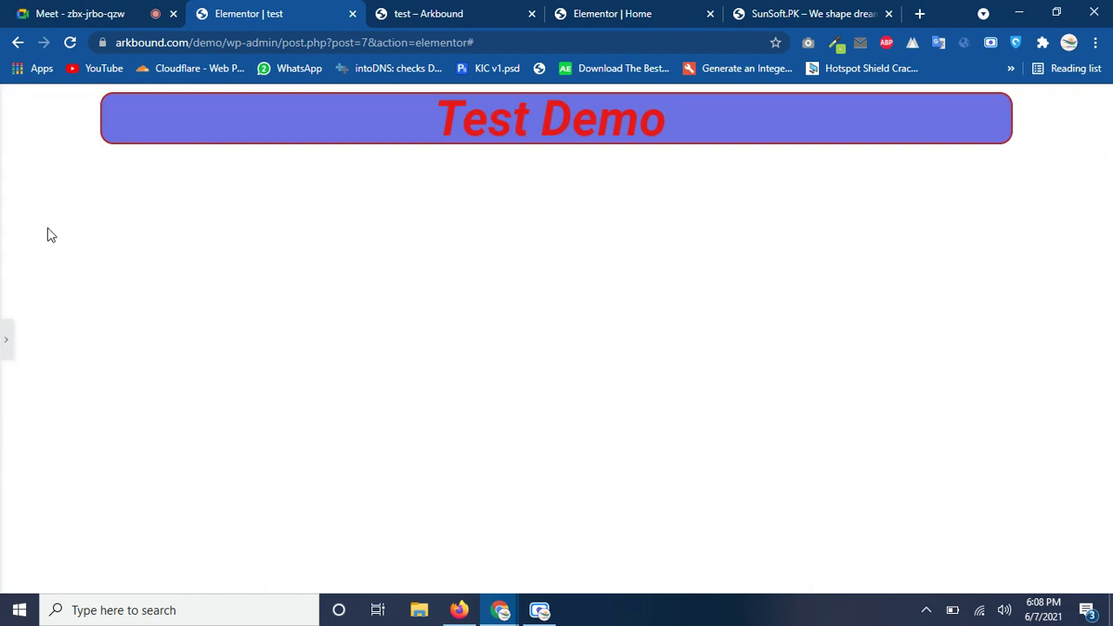
left_click(4, 339)
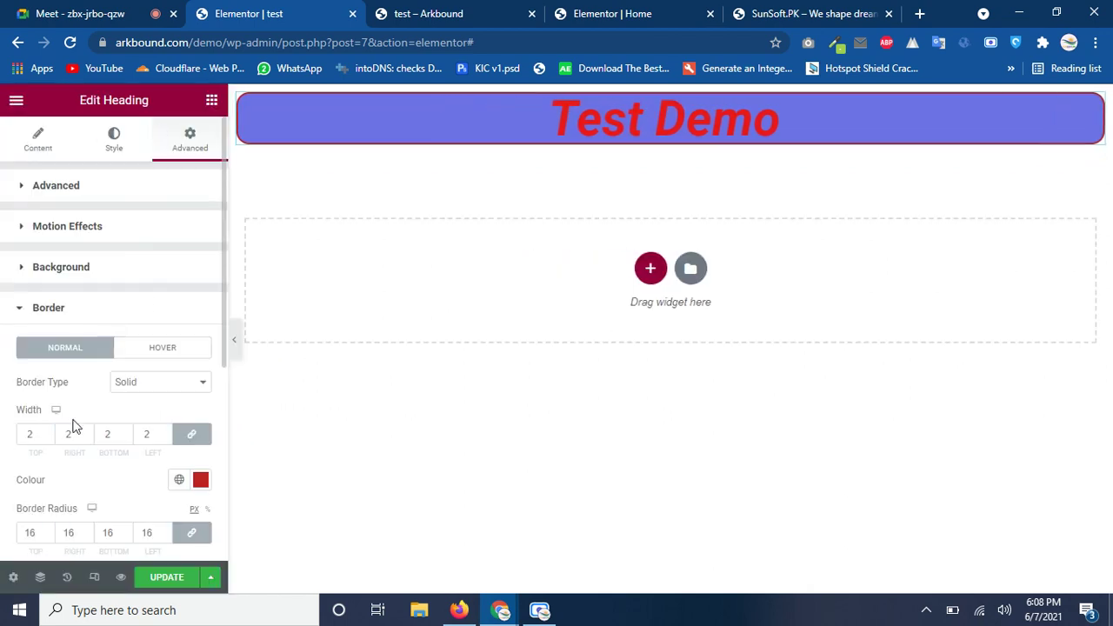
- Give the heading's hover state a solid border in yellow, #EBF50D
left_click_drag(222, 278, 226, 347)
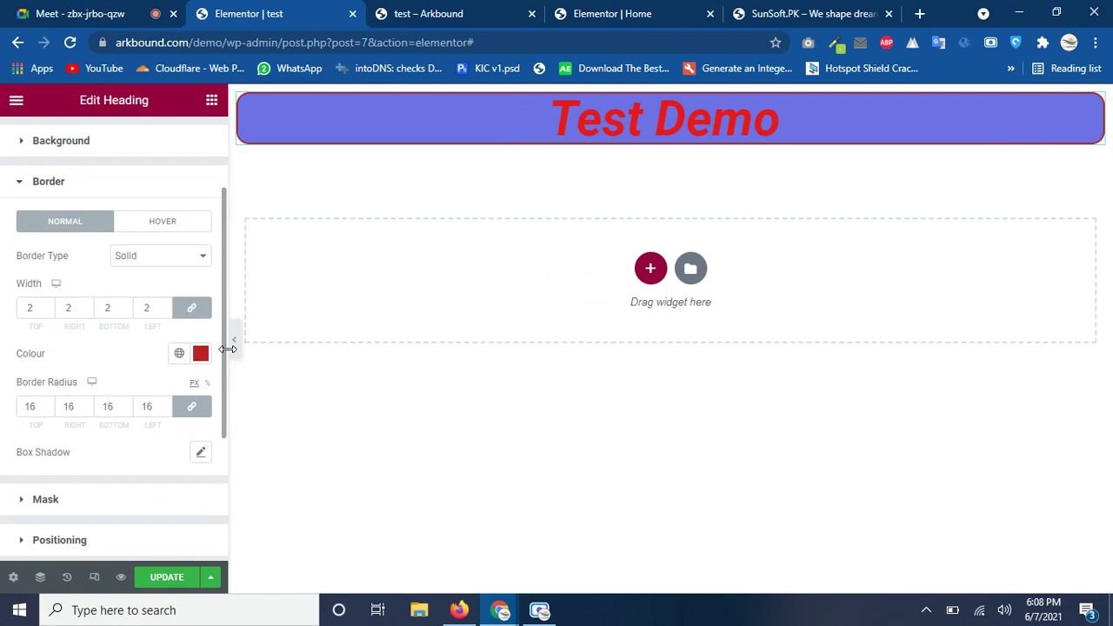
left_click(169, 224)
left_click(163, 256)
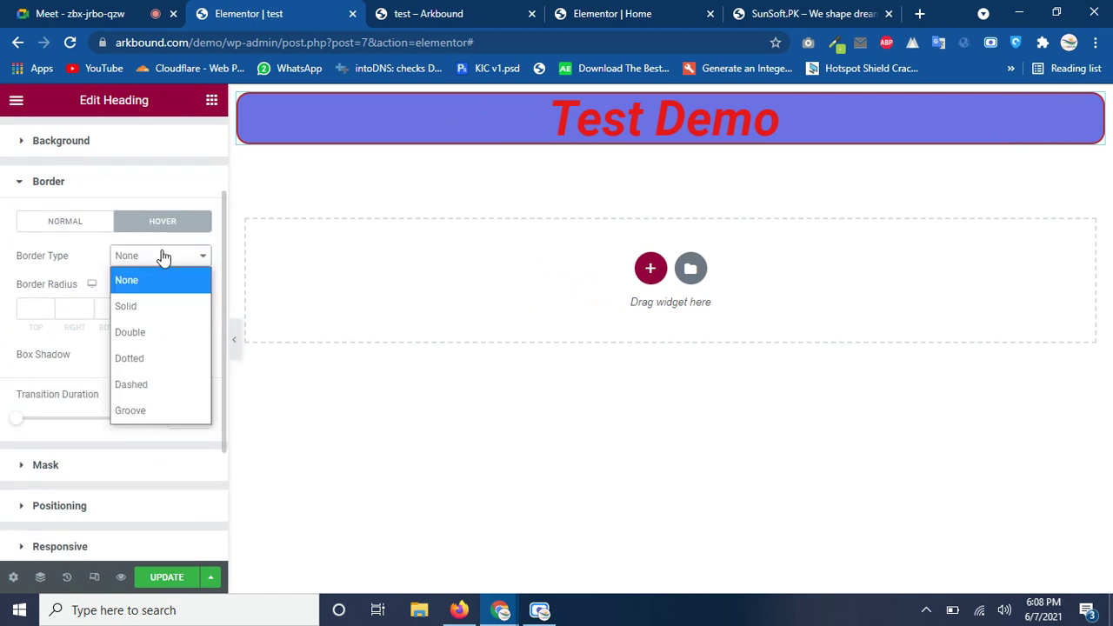
left_click(151, 308)
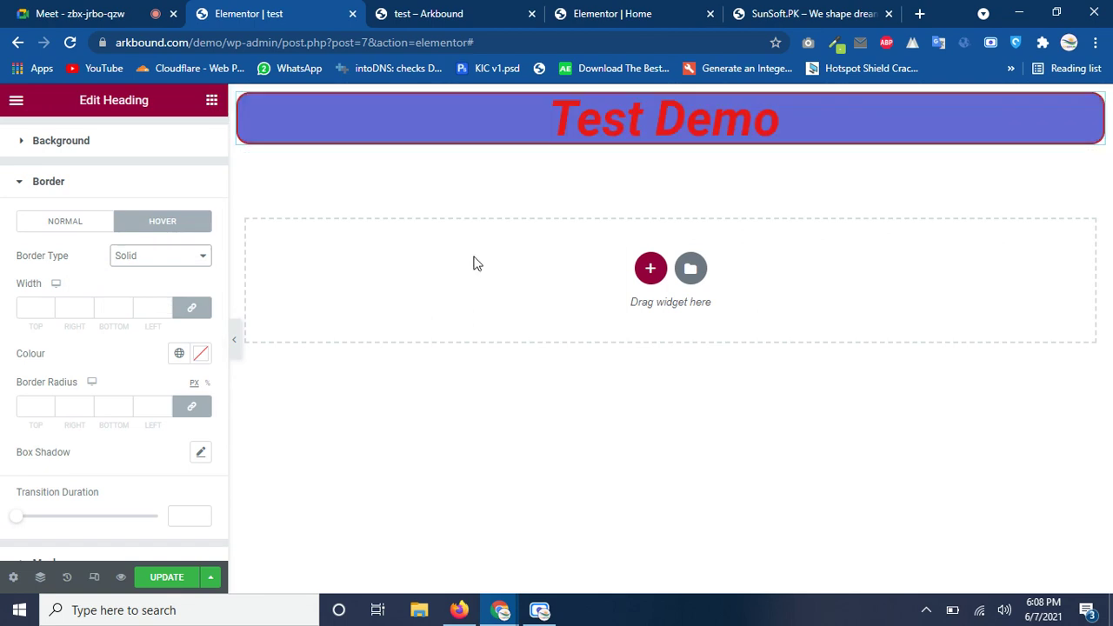
left_click(200, 353)
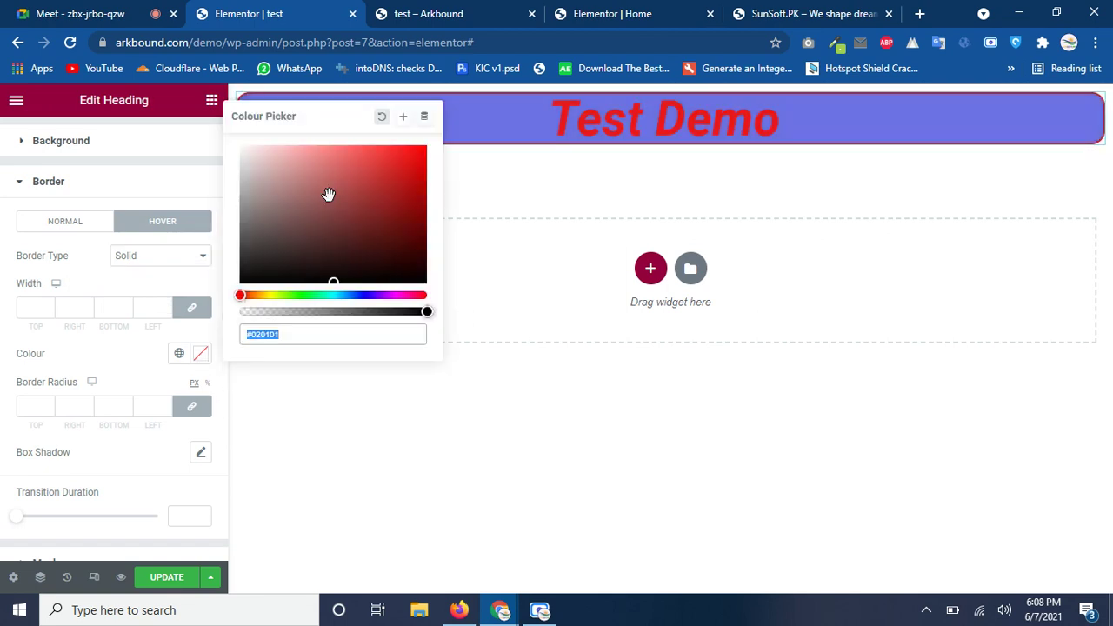
left_click(271, 296)
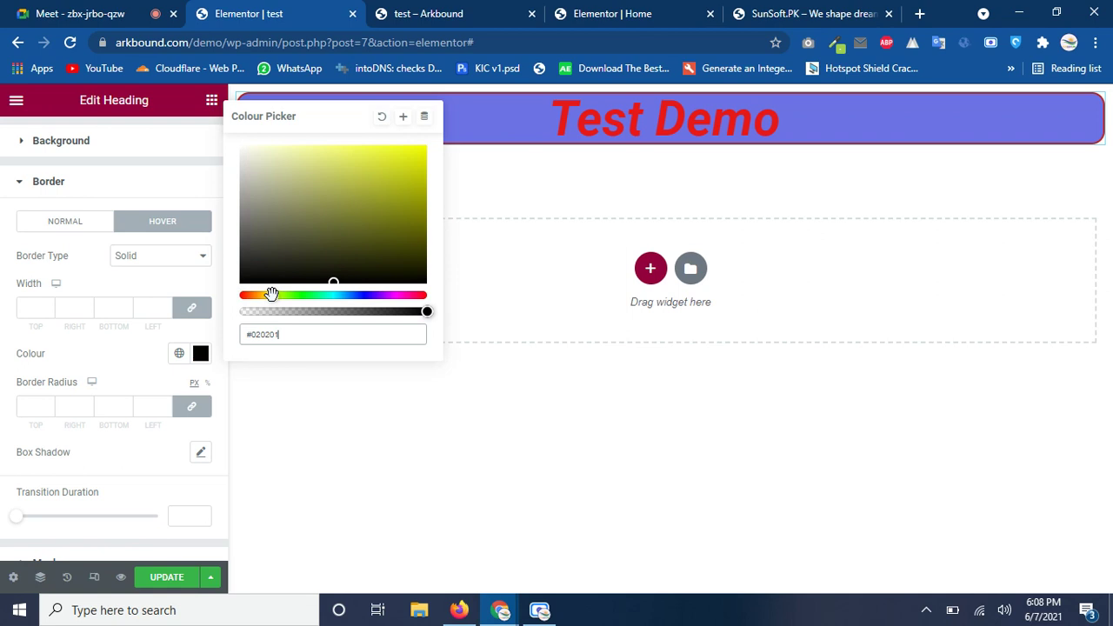
left_click(400, 169)
mouse_move(353, 200)
left_mouse_down()
mouse_move(428, 133)
mouse_move(417, 151)
left_mouse_up()
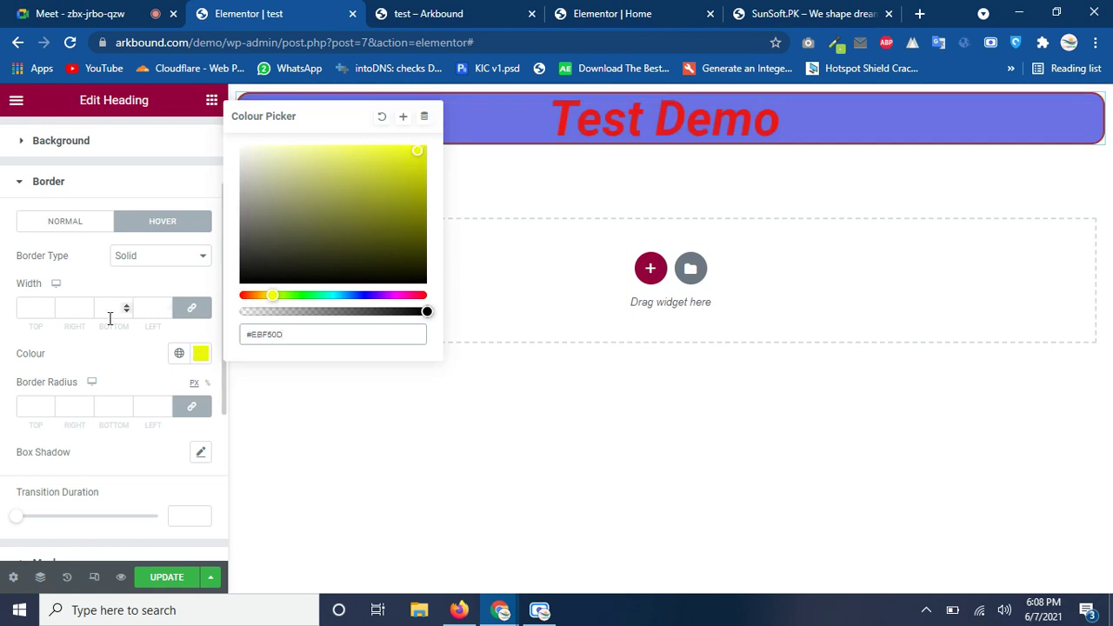
- Set the hover border width to 17 on all four linked sides
left_click(167, 308)
type("4")
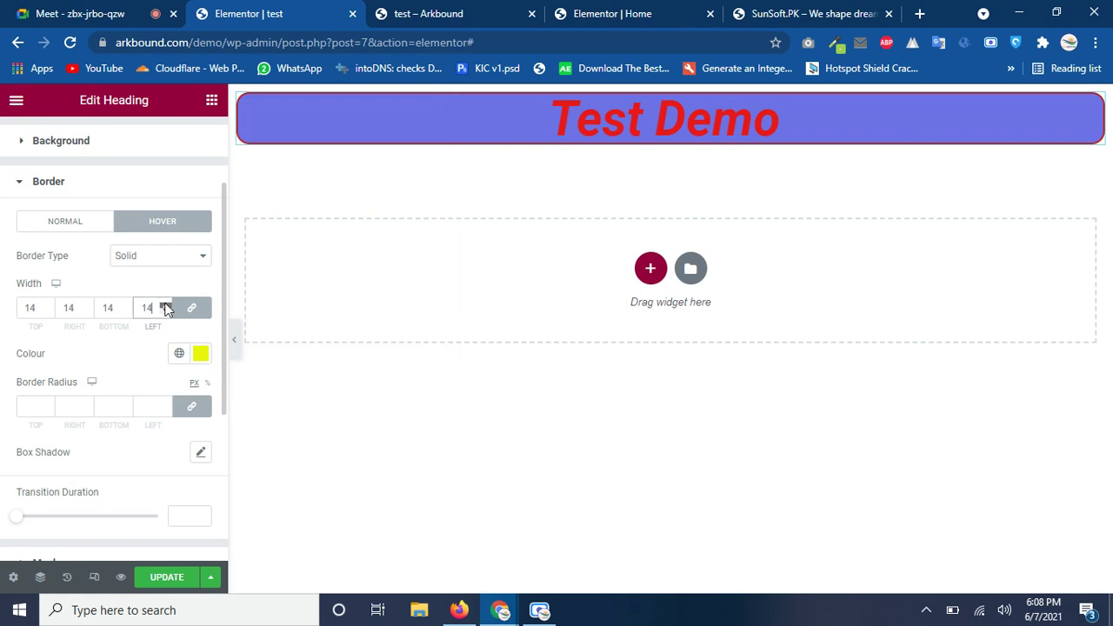
left_click(339, 185)
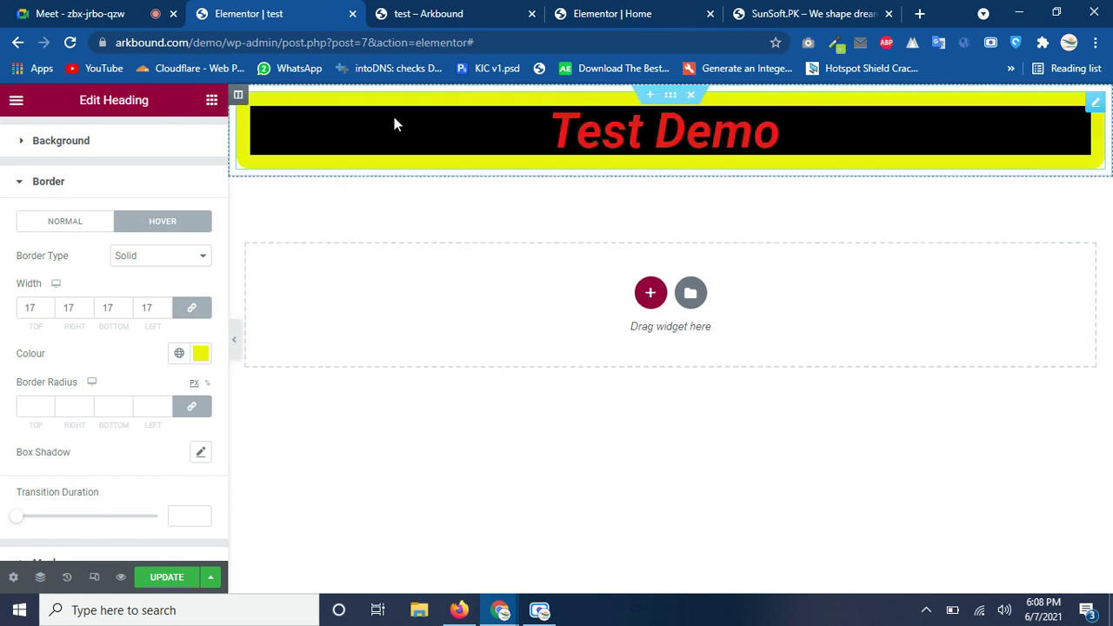
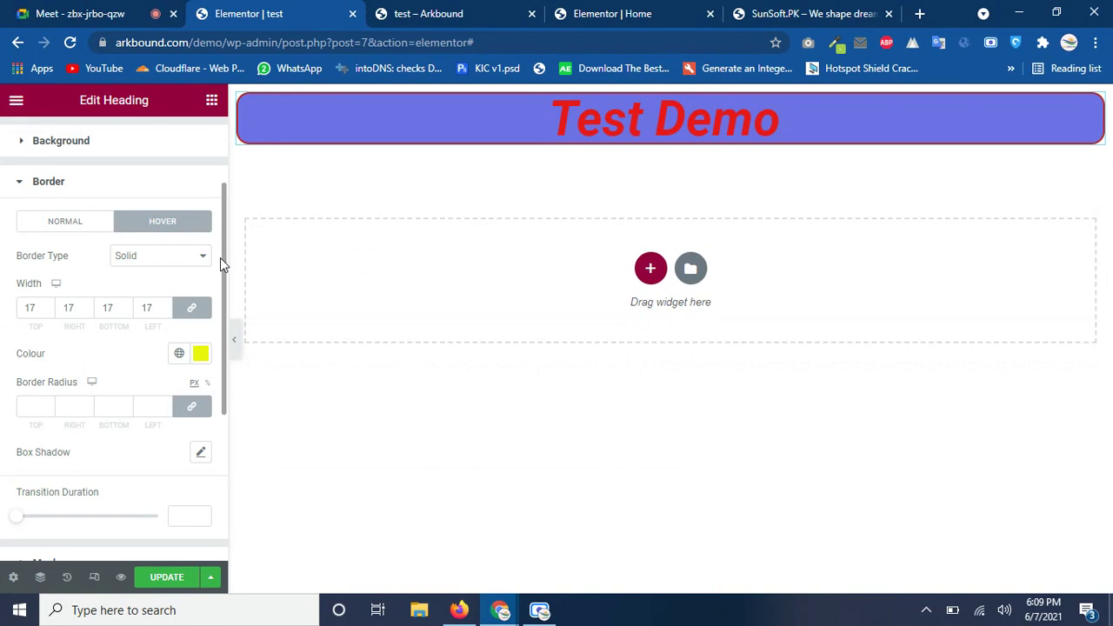
- Raise the hover border's transition duration to its maximum
left_click_drag(222, 262, 220, 414)
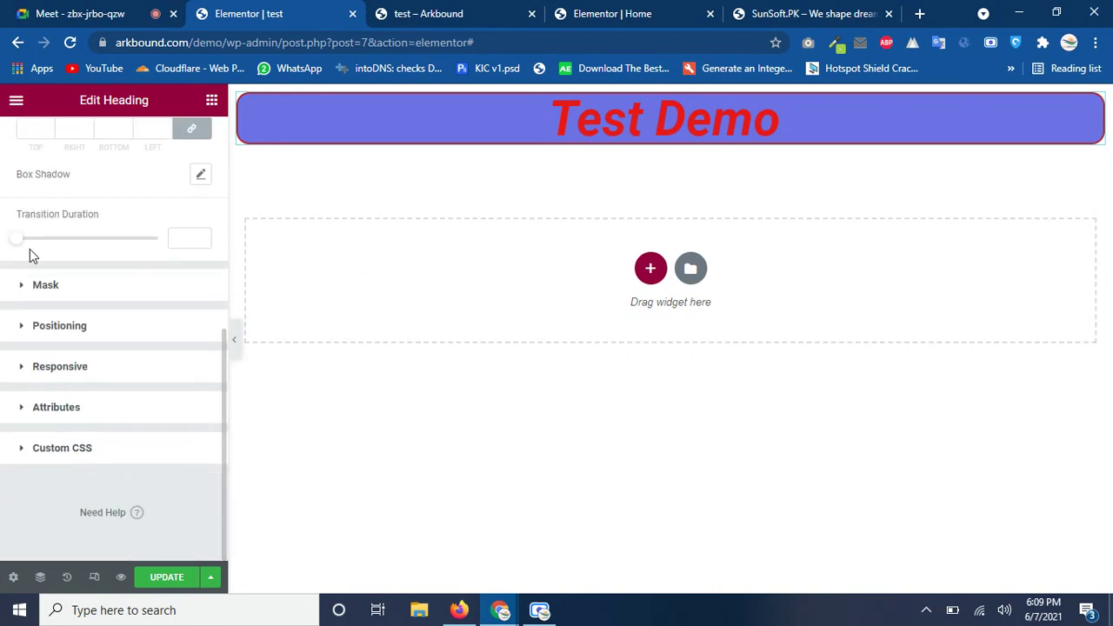
left_click_drag(17, 239, 43, 239)
left_click_drag(46, 240, 156, 240)
- Turn on the heading's mask with the Flower shape and the Fill size
left_click(24, 287)
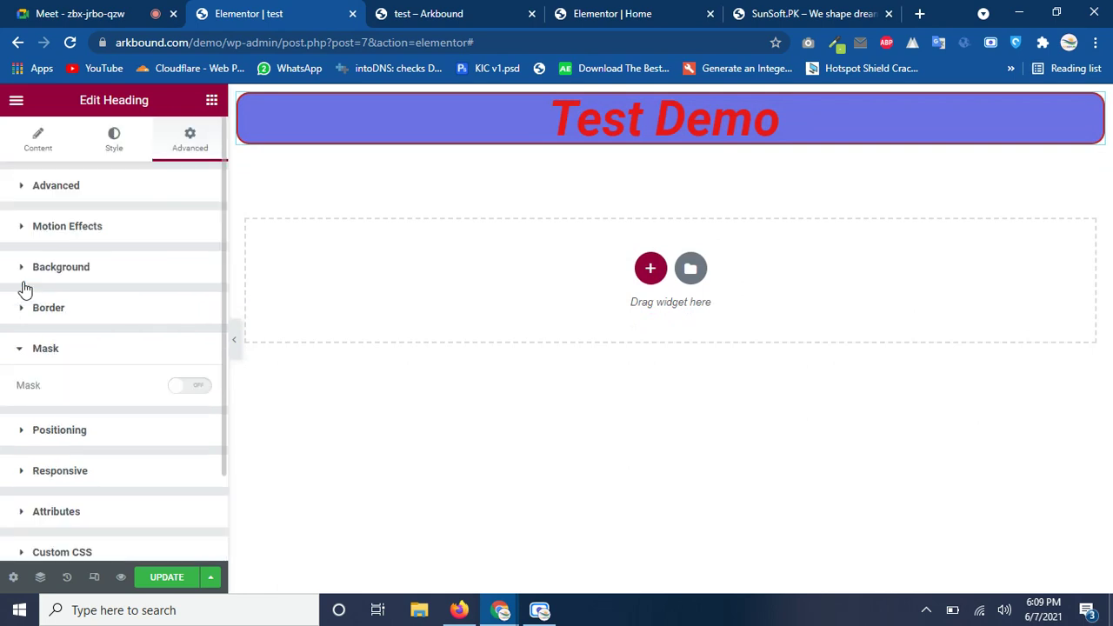
left_click(186, 389)
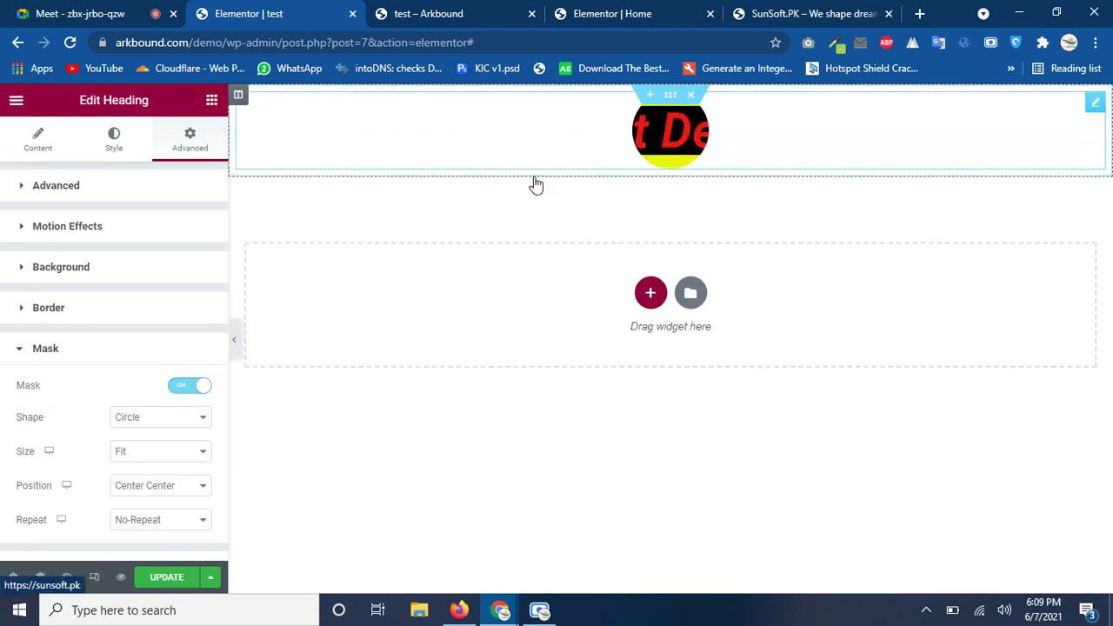
left_click(142, 418)
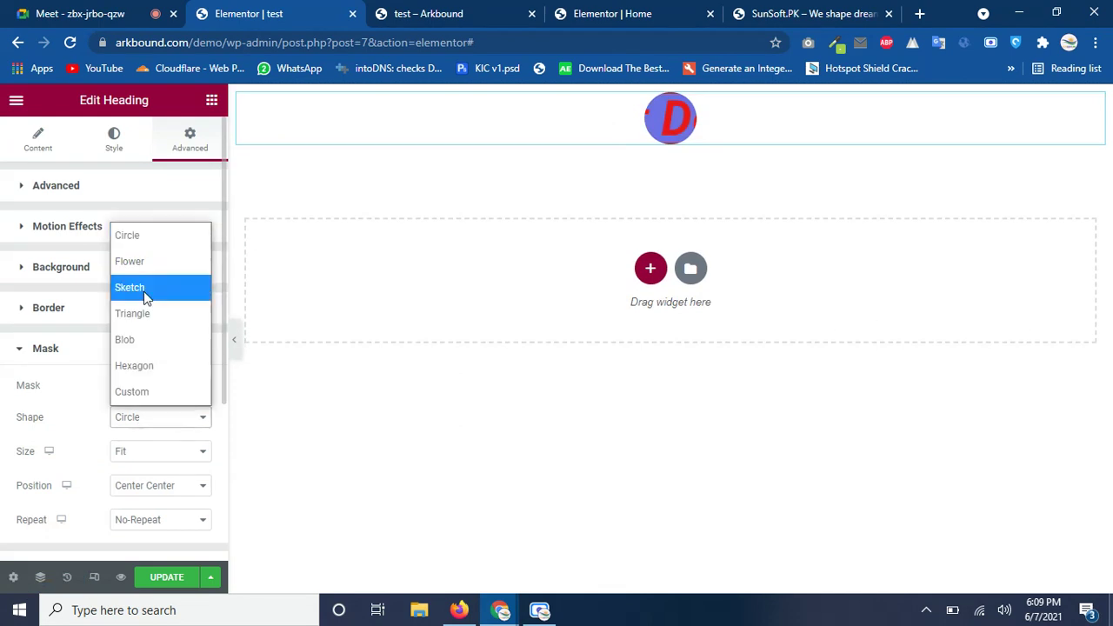
left_click(143, 266)
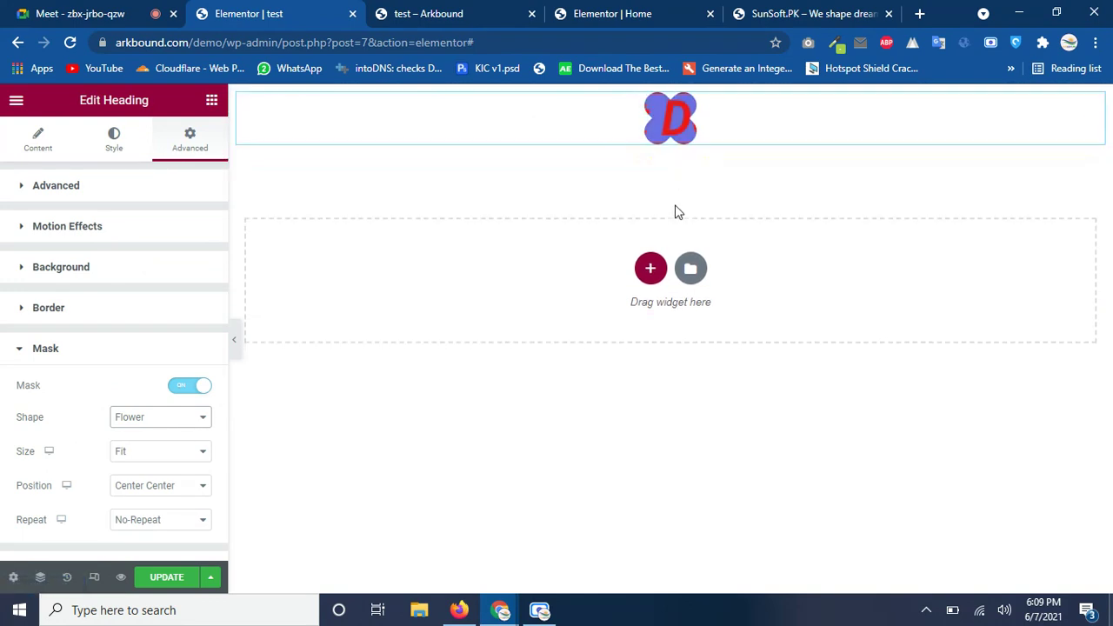
left_click(167, 453)
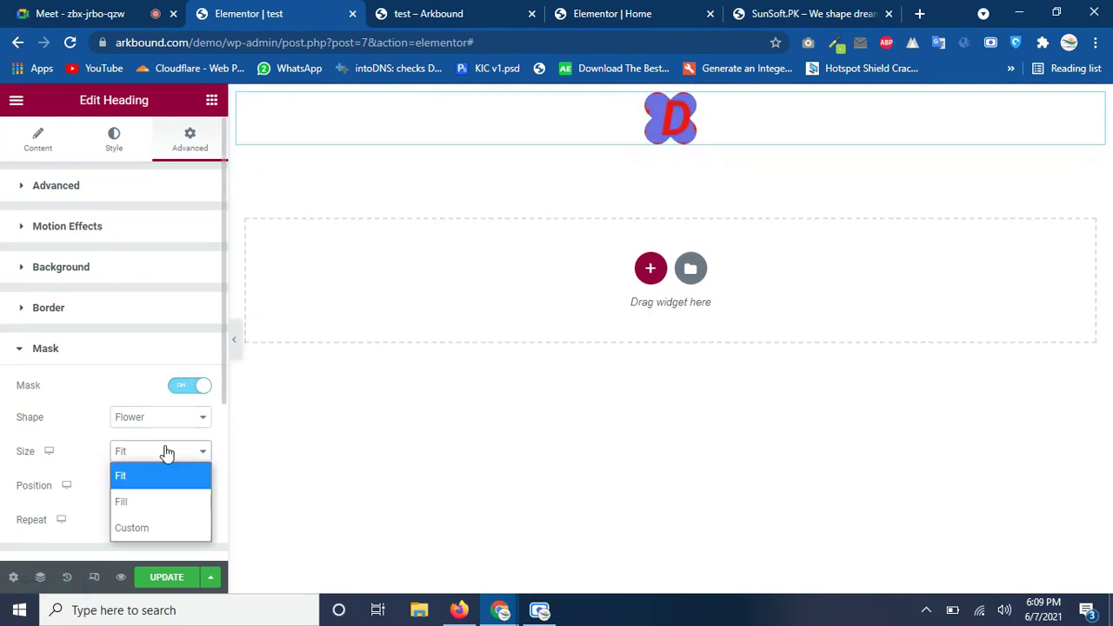
left_click(151, 499)
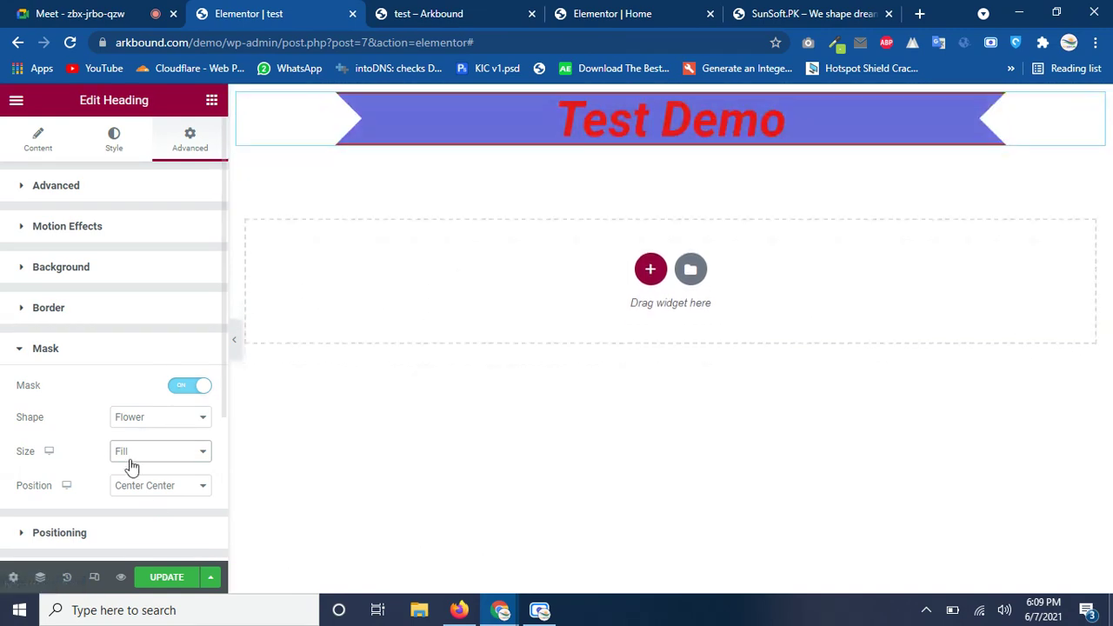
- Try the Sketch, Triangle and Blob mask shapes on the heading
left_click(148, 421)
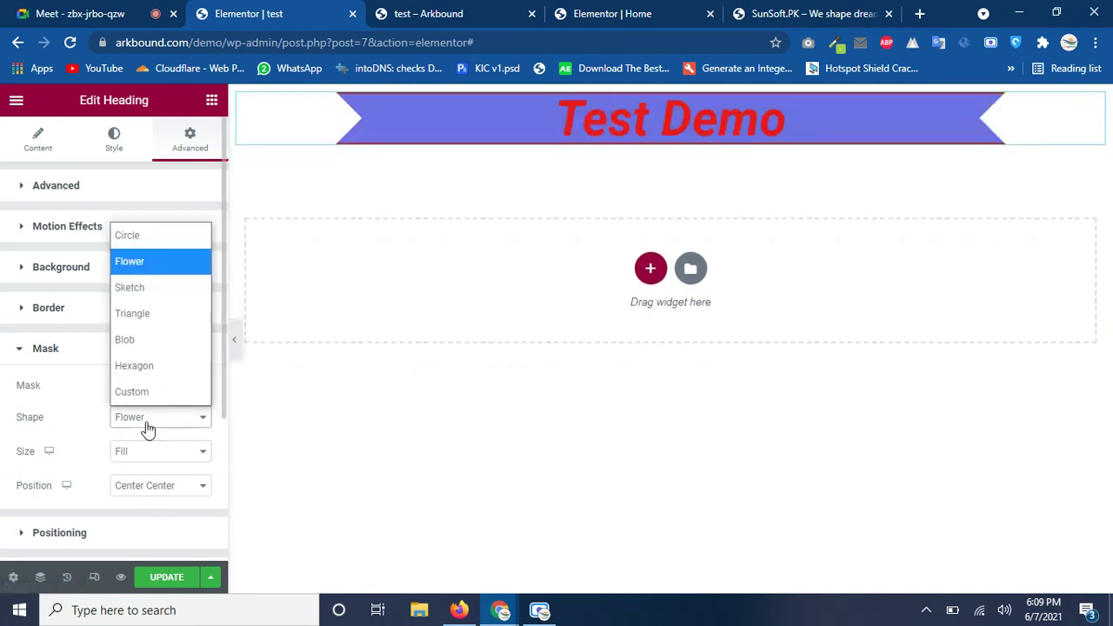
left_click(138, 294)
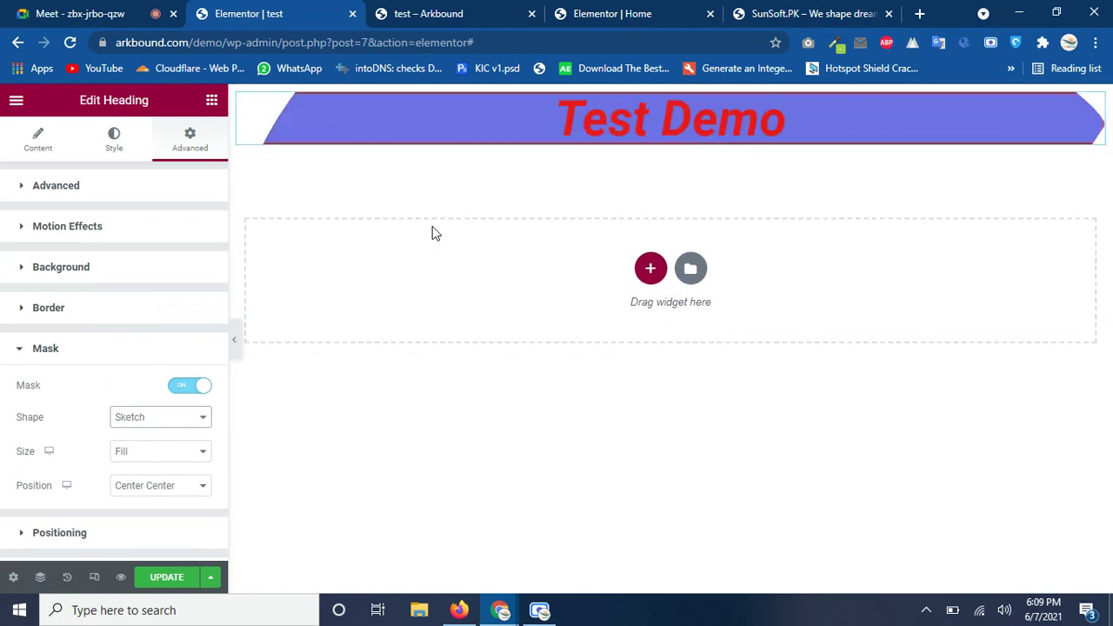
left_click(151, 421)
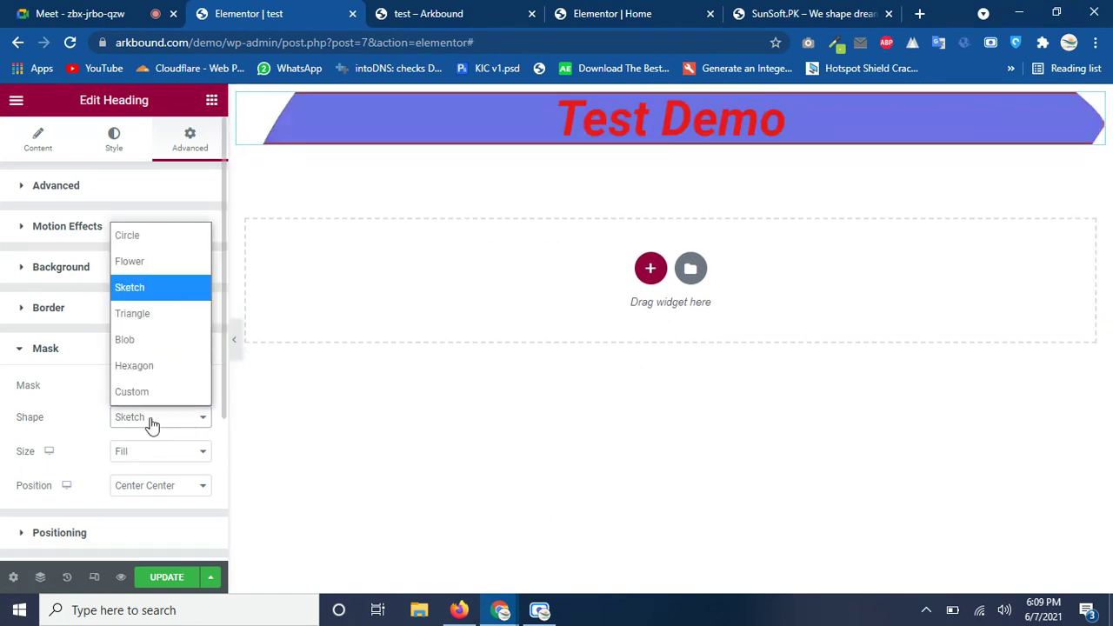
left_click(151, 322)
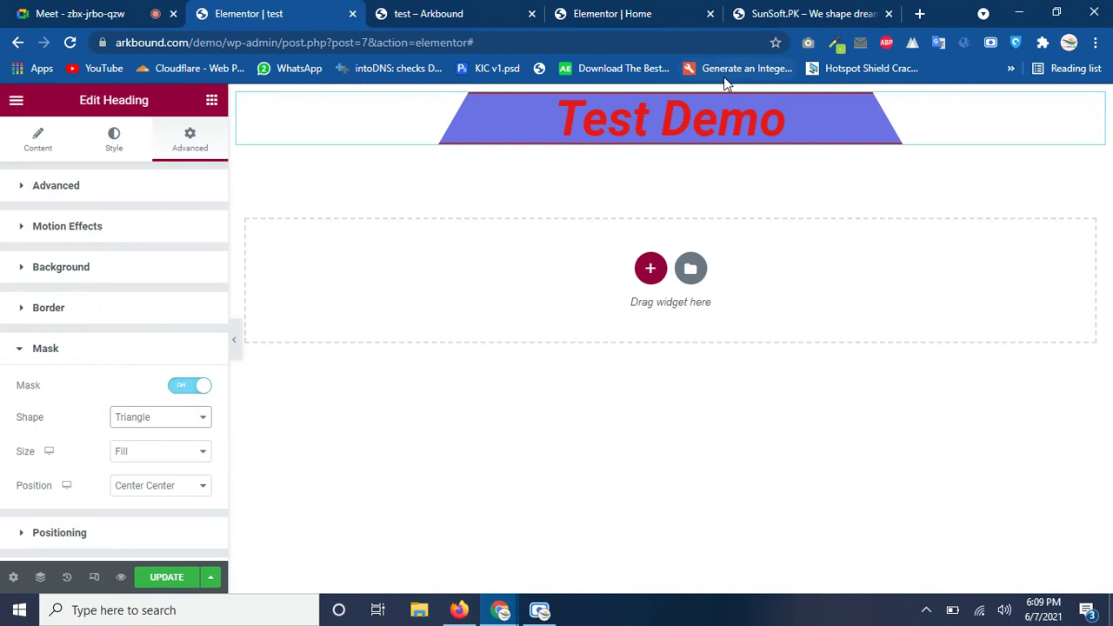
left_click(151, 424)
left_click(153, 348)
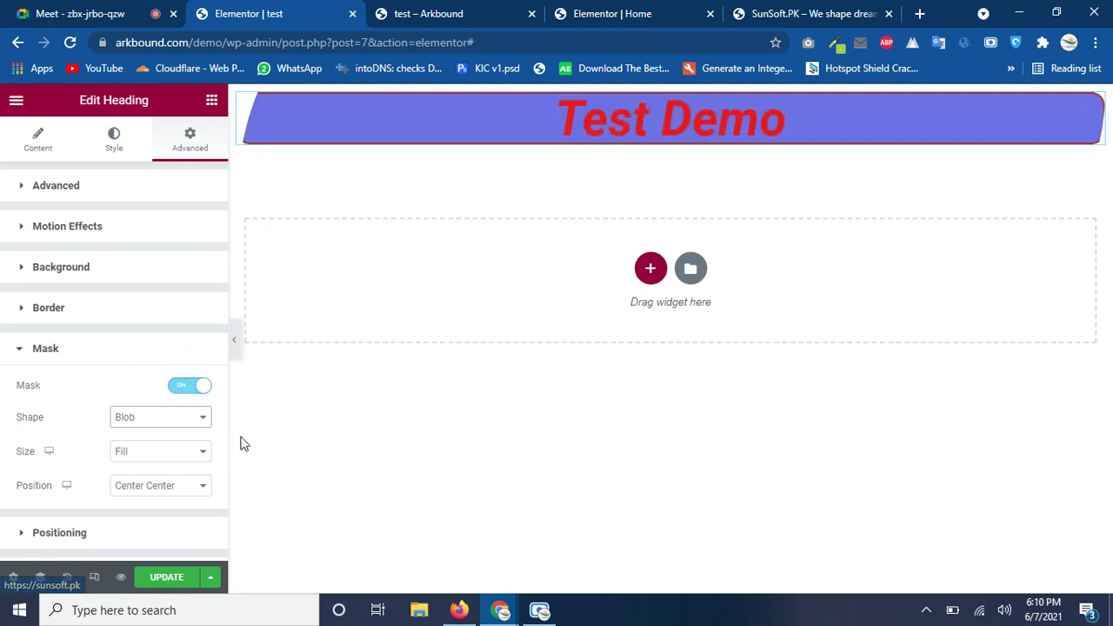
- Set the heading's mask shape to Hexagon and its mask position to Top Left, checking the size options
left_click(149, 419)
left_click(145, 364)
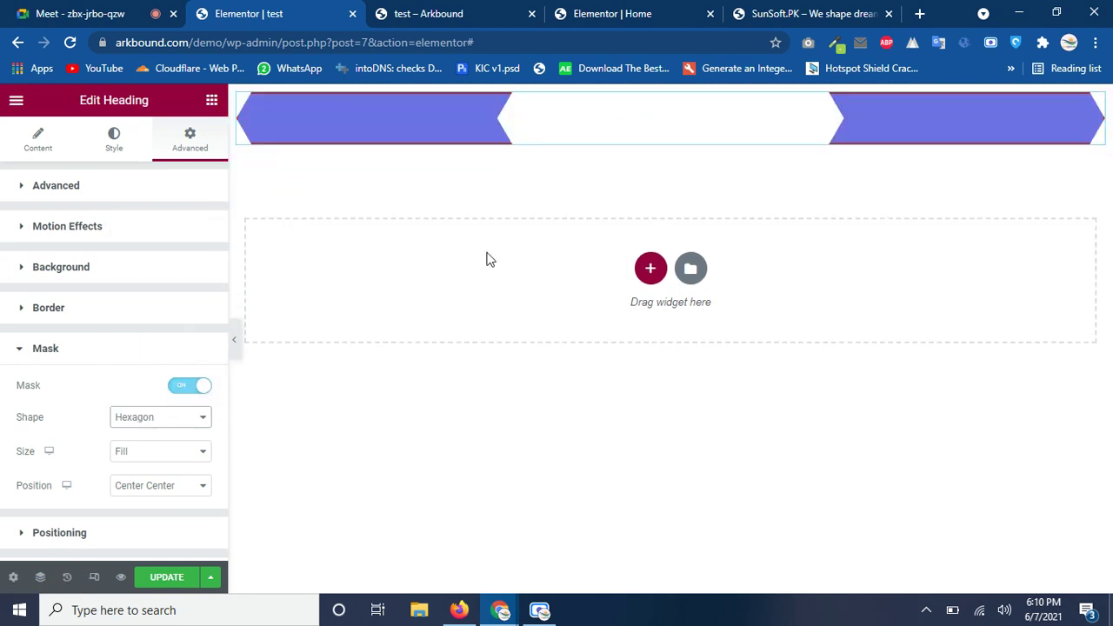
left_click(165, 457)
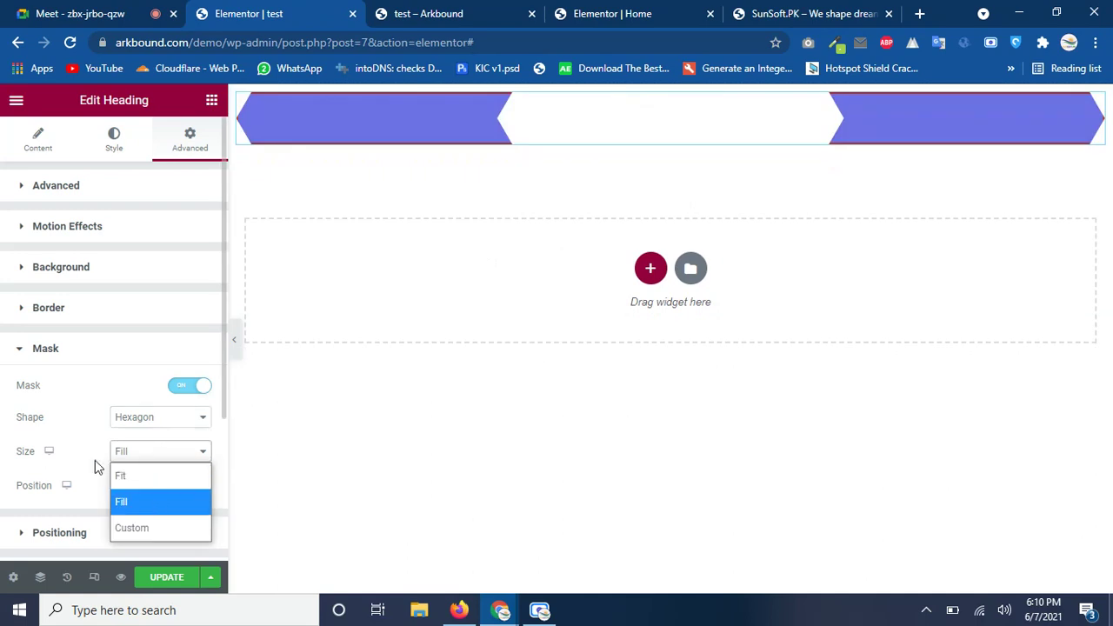
left_click(159, 492)
left_click(165, 491)
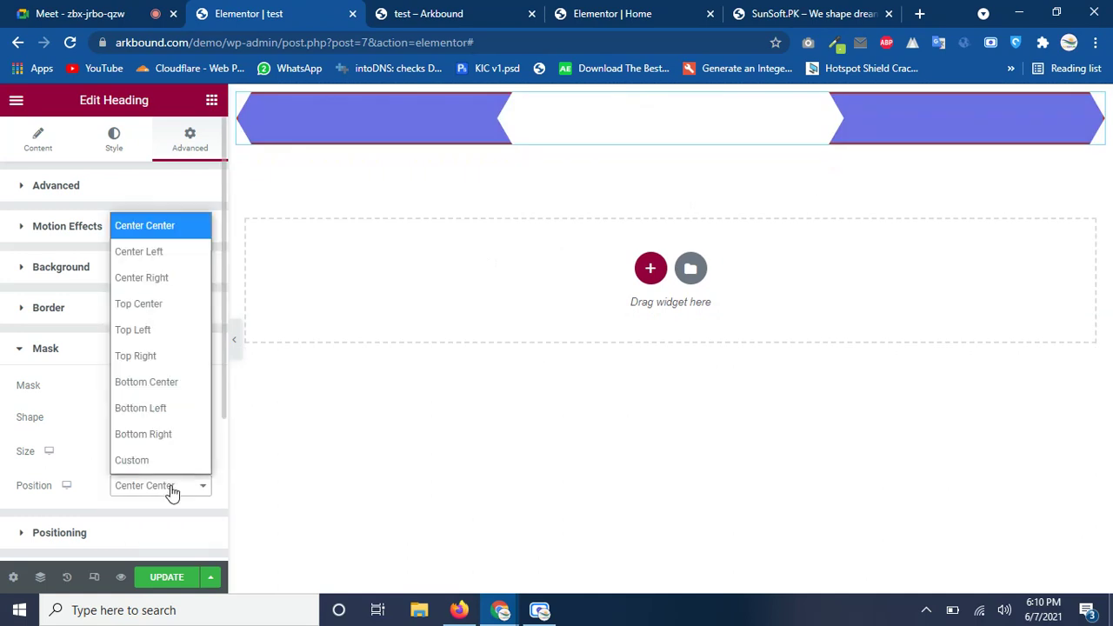
left_click(155, 337)
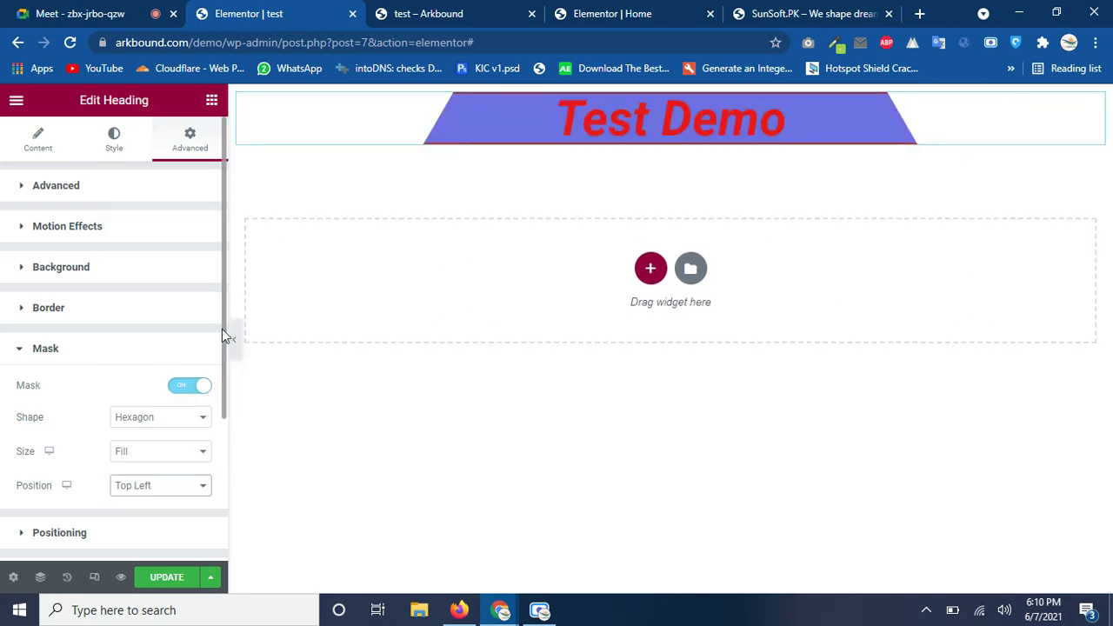
- Try the Full Width (100%) positioning with different vertical alignments on the heading, and return its width to Default
left_click_drag(222, 328, 229, 421)
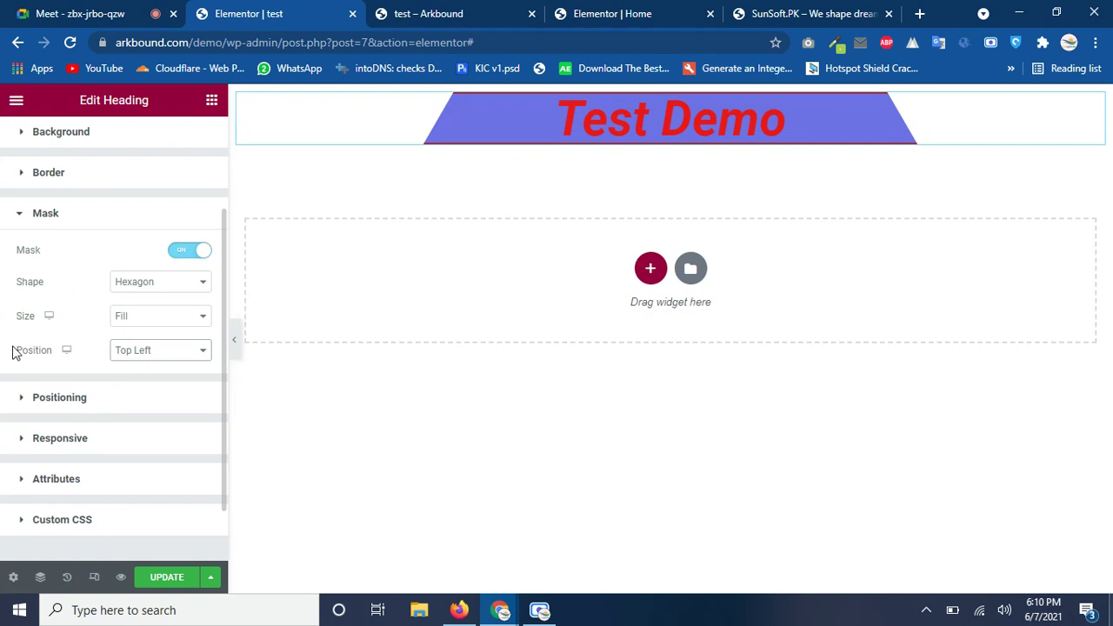
left_click(19, 400)
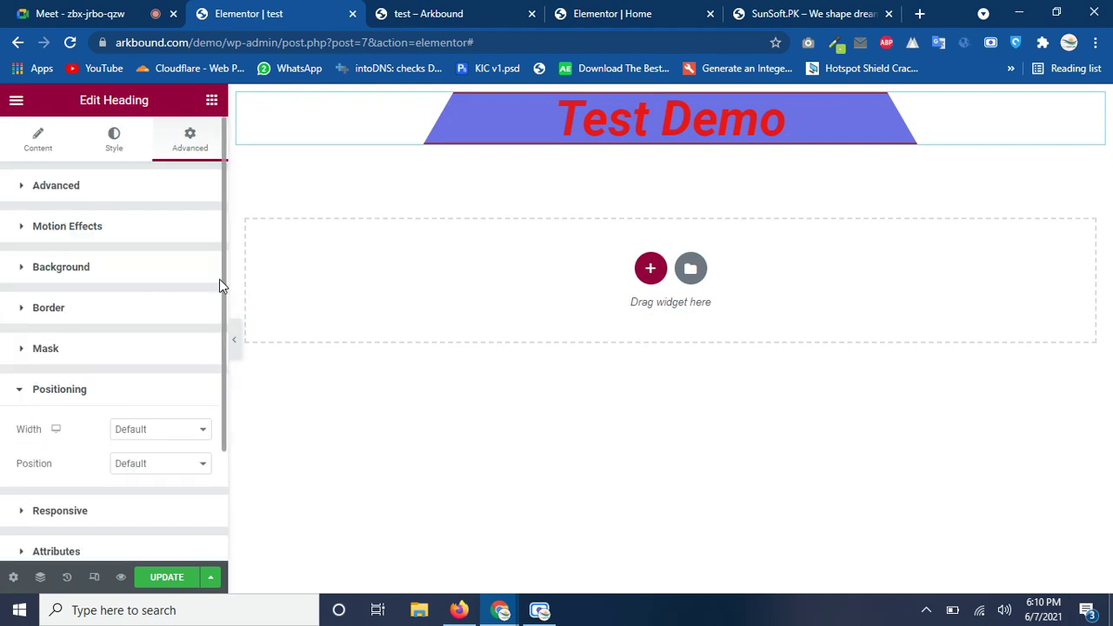
left_click_drag(221, 286, 227, 396)
left_click(166, 290)
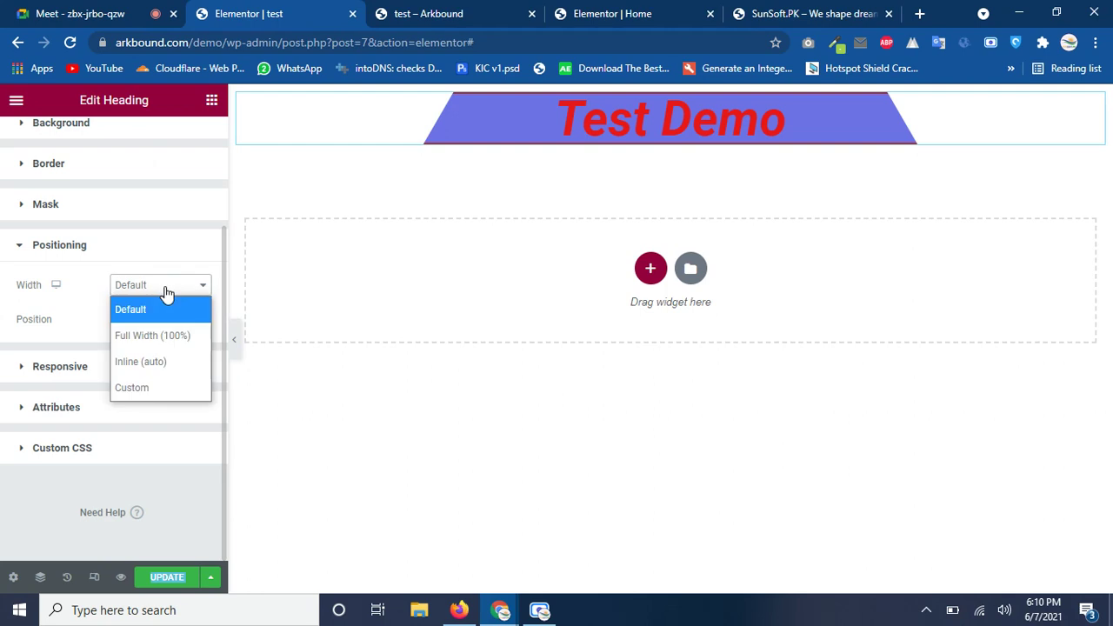
left_click(167, 335)
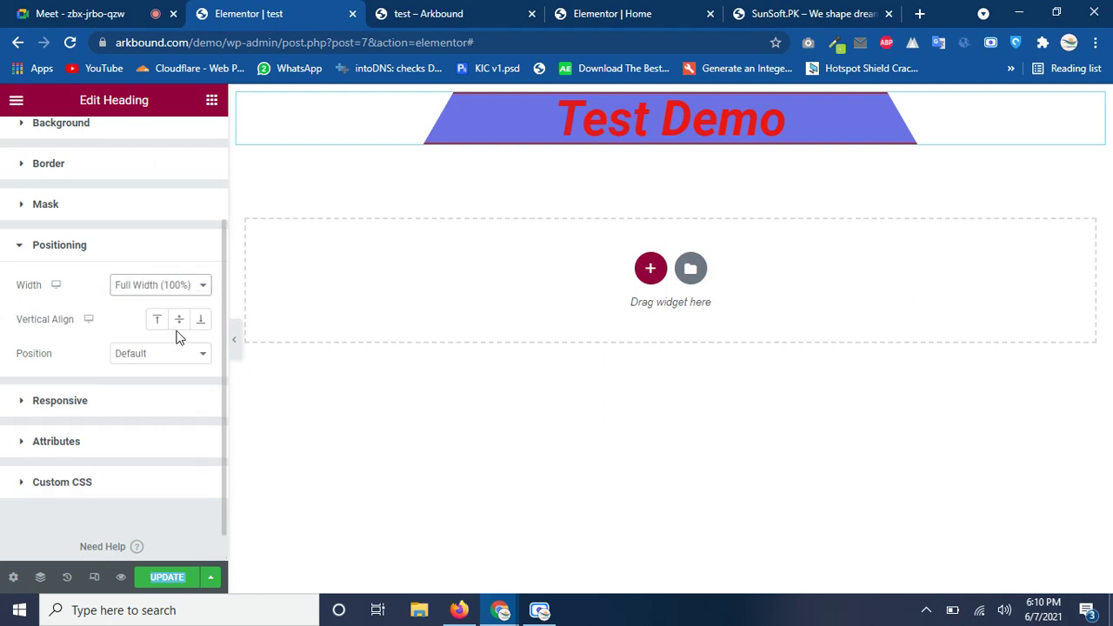
left_click(158, 321)
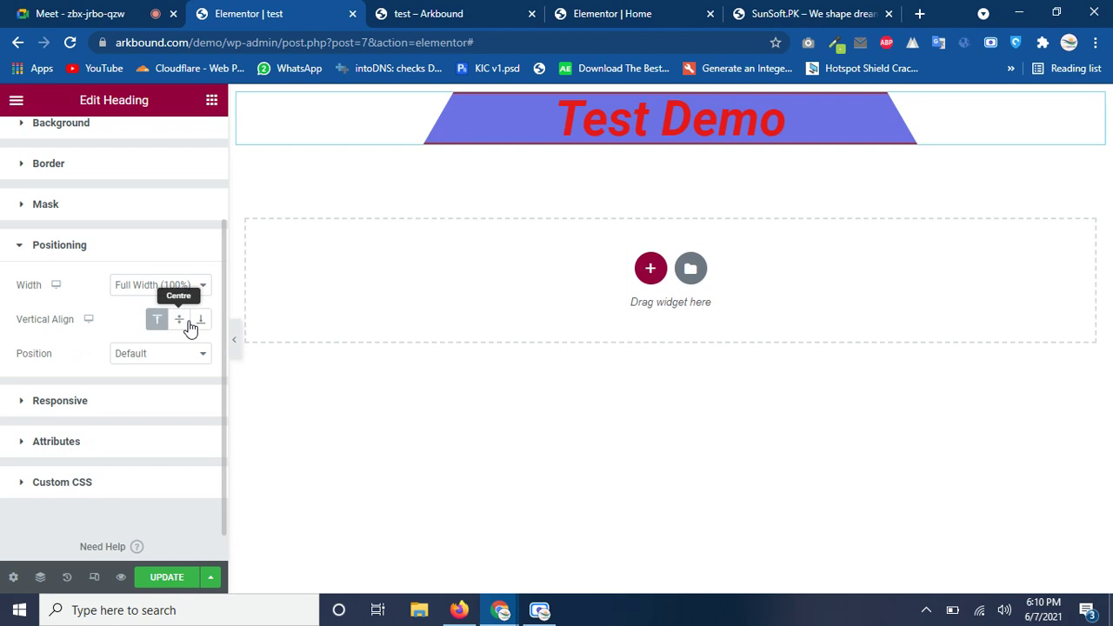
left_click(190, 327)
left_click(200, 320)
left_click(165, 285)
left_click(135, 304)
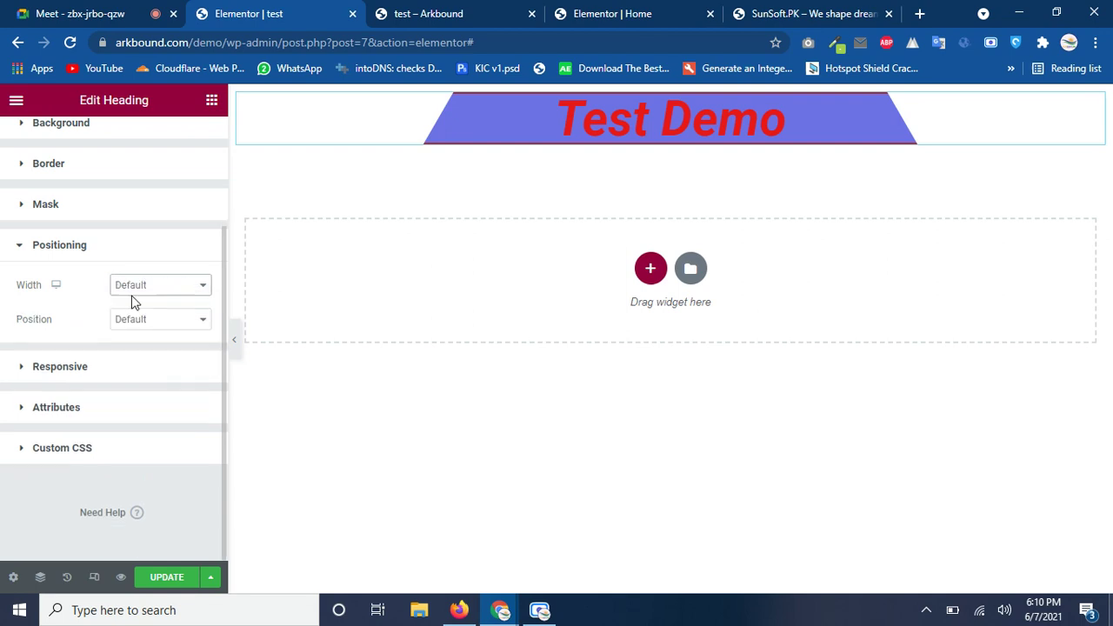
- Try the Inline (auto) and Custom widths on the heading, and restore the Default width
left_click(144, 295)
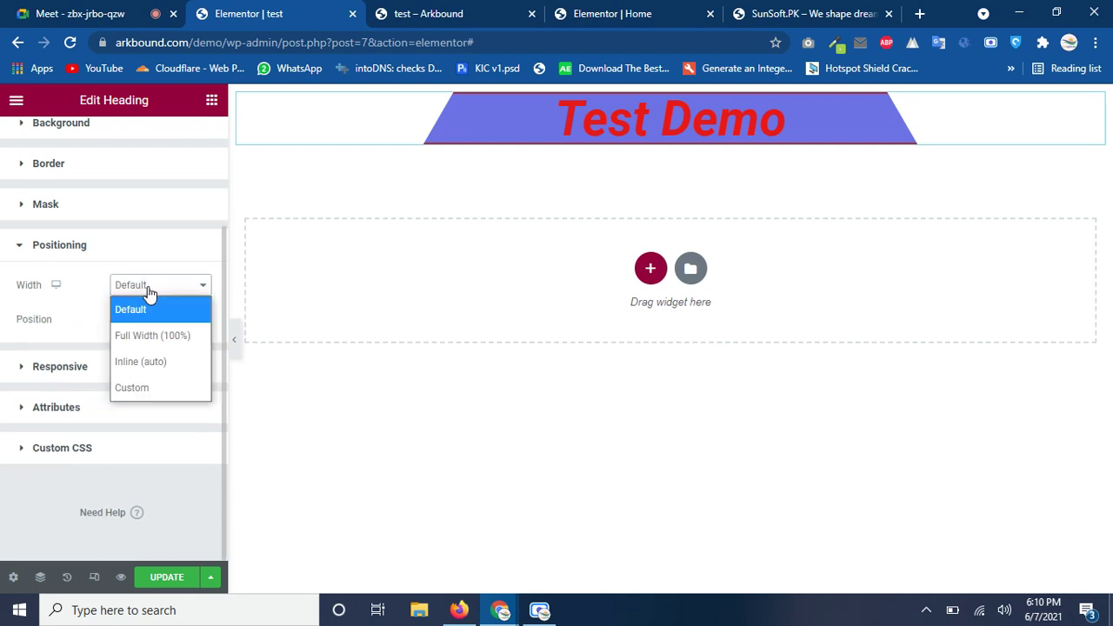
left_click(155, 361)
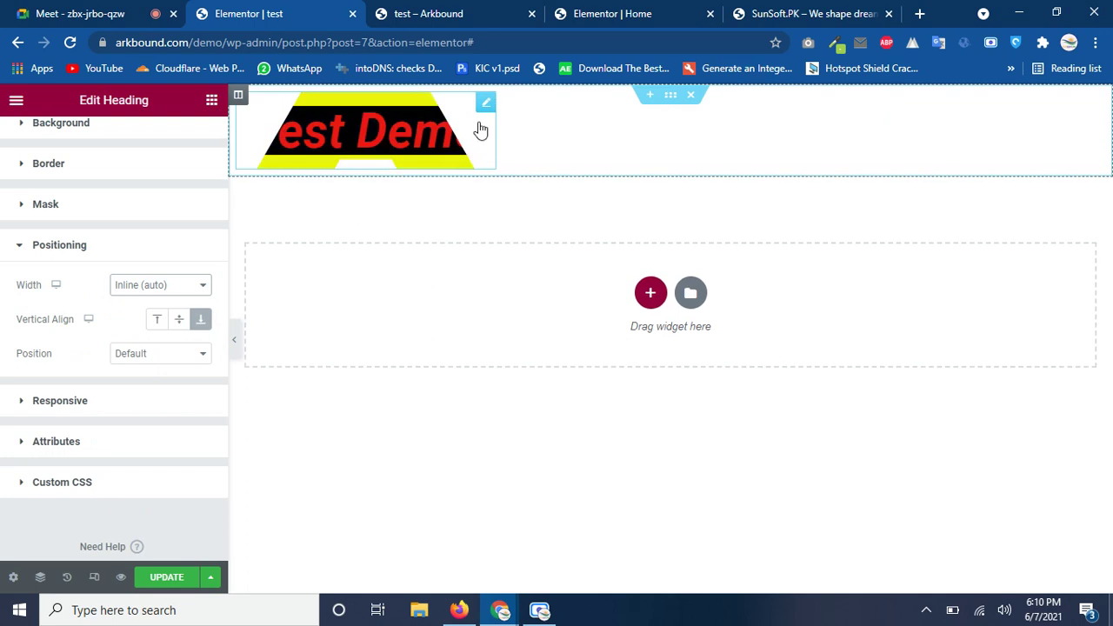
left_click(172, 295)
left_click(152, 385)
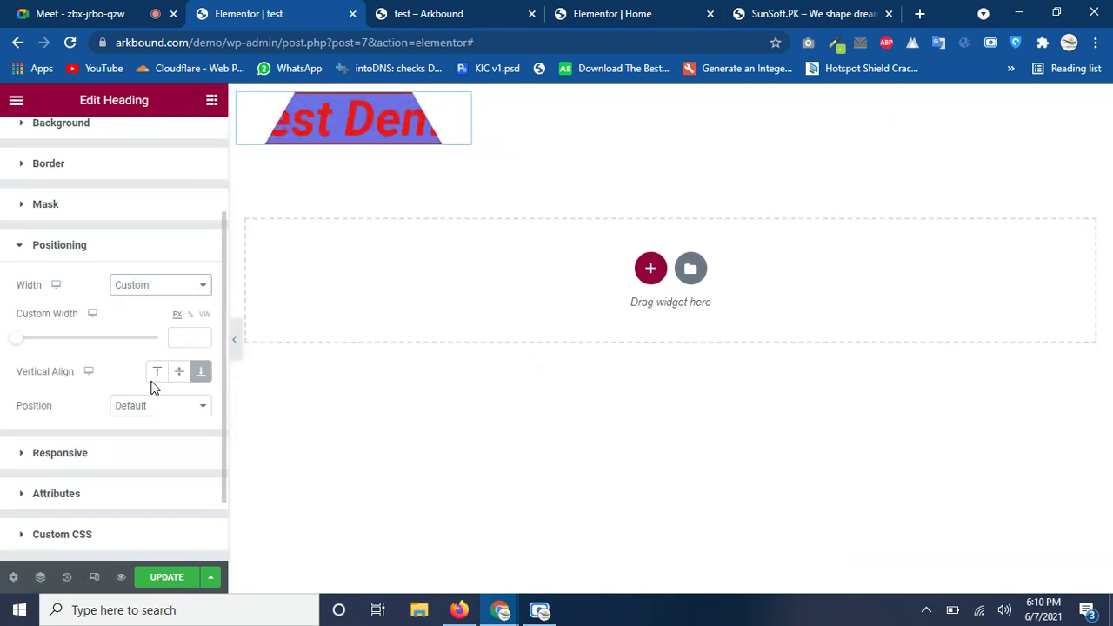
left_click(173, 288)
left_click(169, 318)
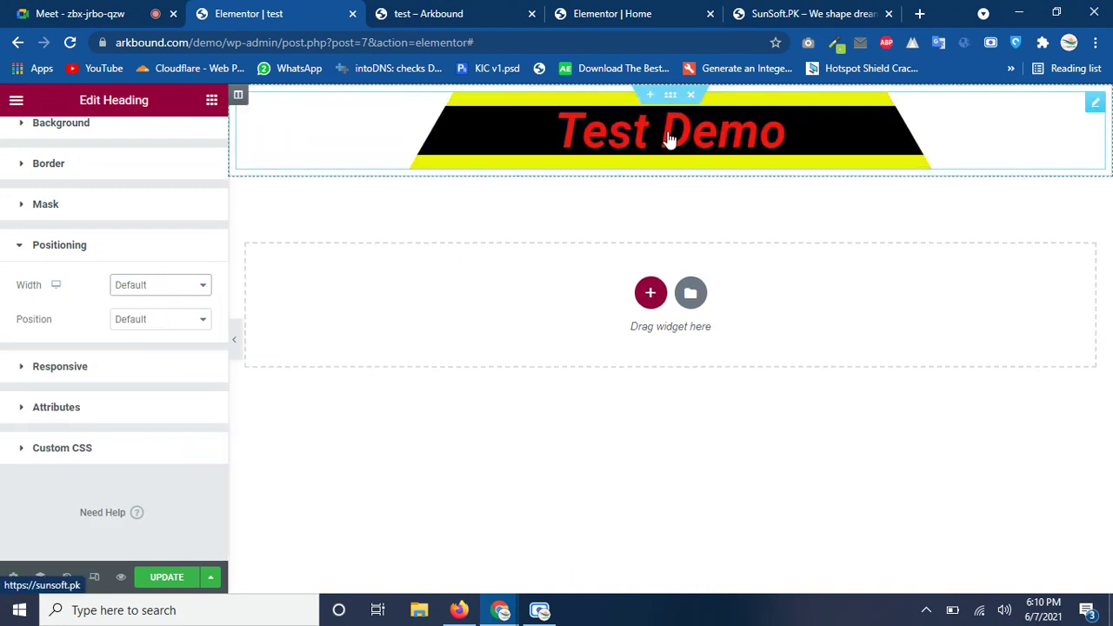
- Try Absolute positioning on the heading with a horizontal offset of -161 and a vertical offset of -80, and restore the Default position
left_click(166, 325)
left_click(160, 369)
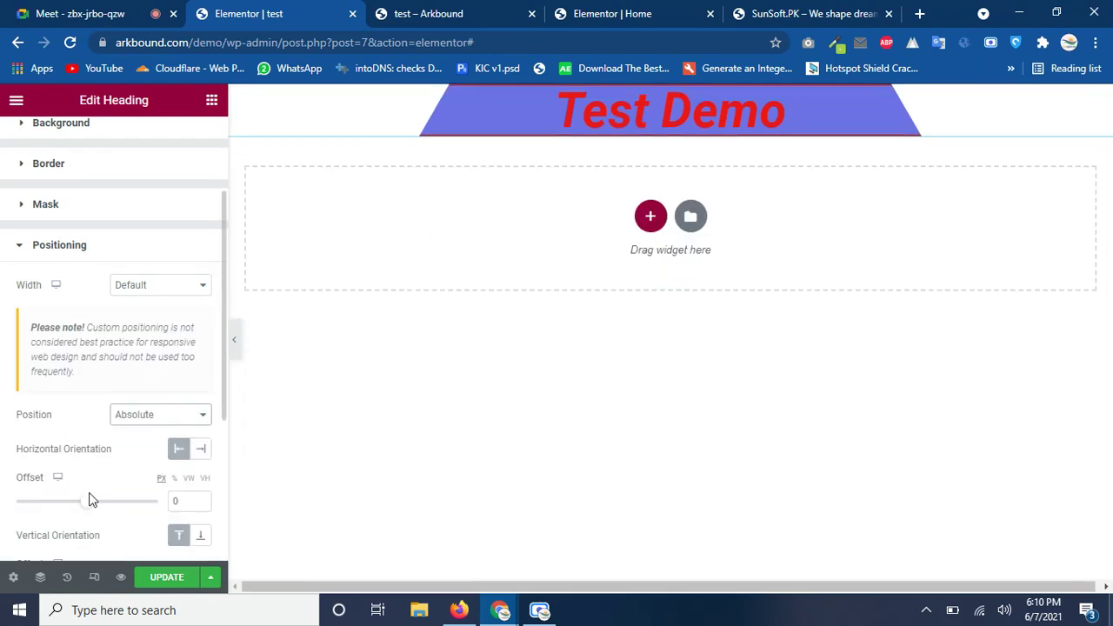
mouse_move(92, 500)
left_mouse_down()
mouse_move(43, 507)
mouse_move(129, 507)
mouse_move(55, 507)
mouse_move(81, 504)
left_mouse_up()
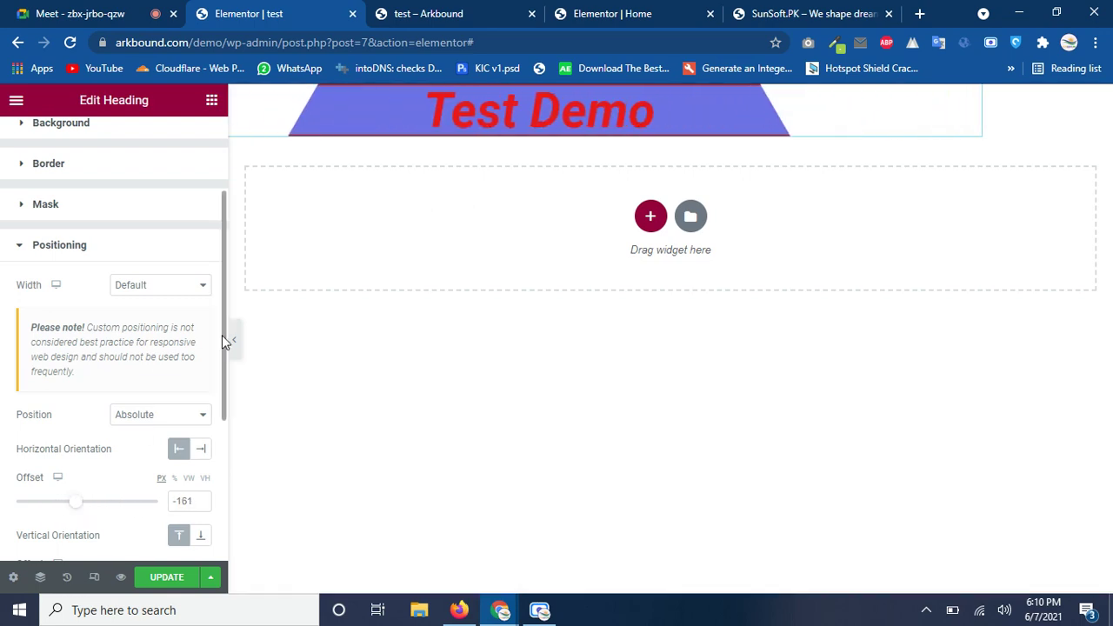
left_click_drag(223, 335, 222, 377)
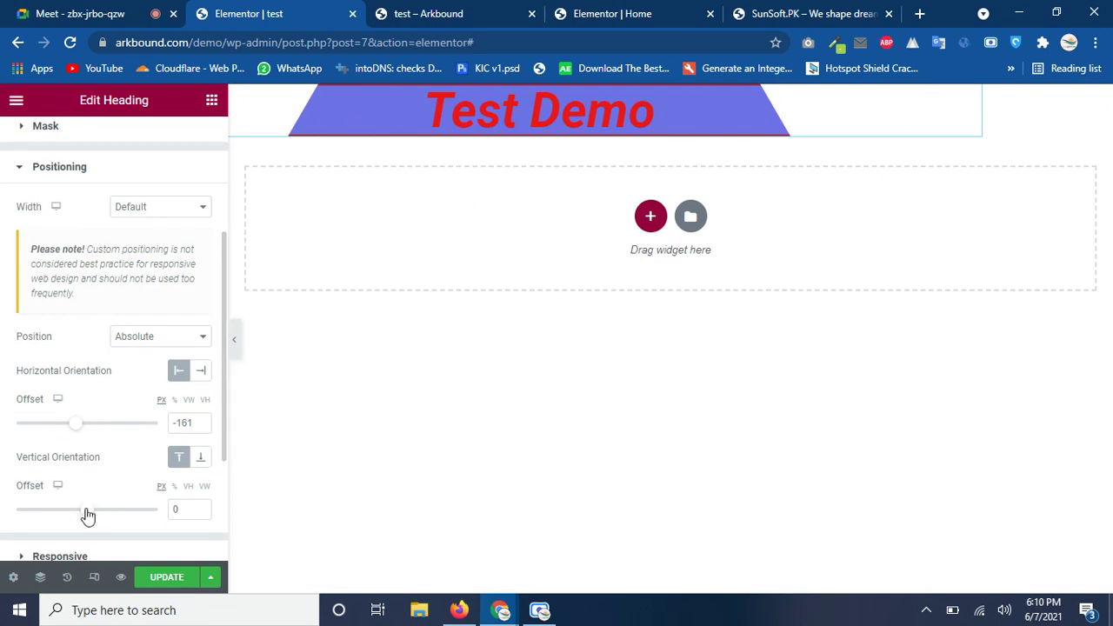
mouse_move(87, 516)
left_mouse_down()
mouse_move(77, 517)
mouse_move(104, 514)
mouse_move(77, 517)
mouse_move(131, 537)
mouse_move(81, 512)
left_mouse_up()
left_click(159, 337)
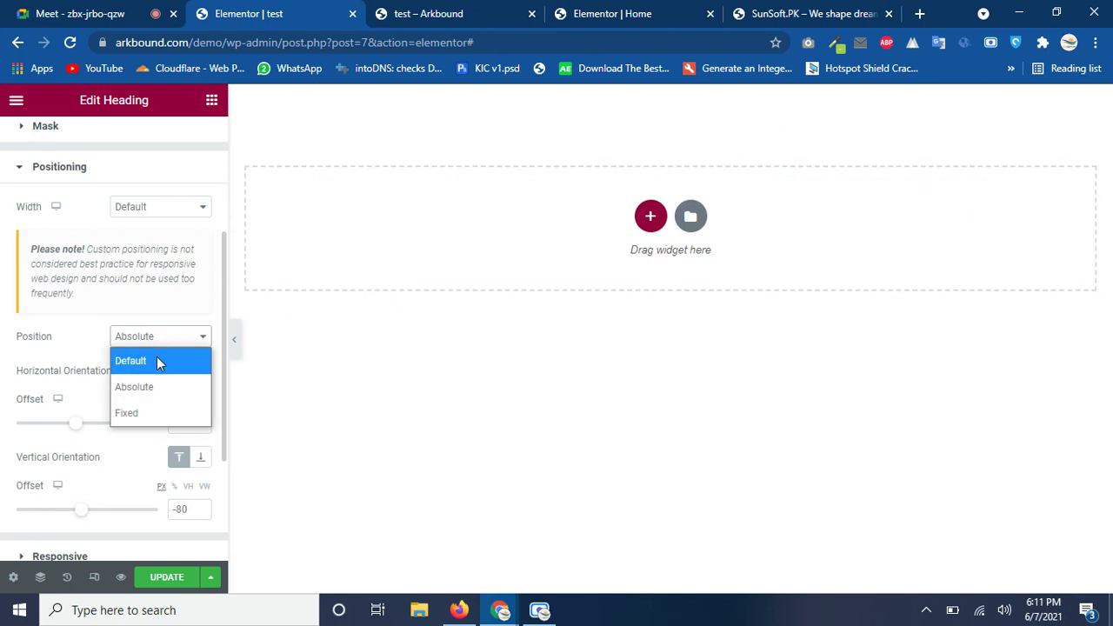
left_click(156, 359)
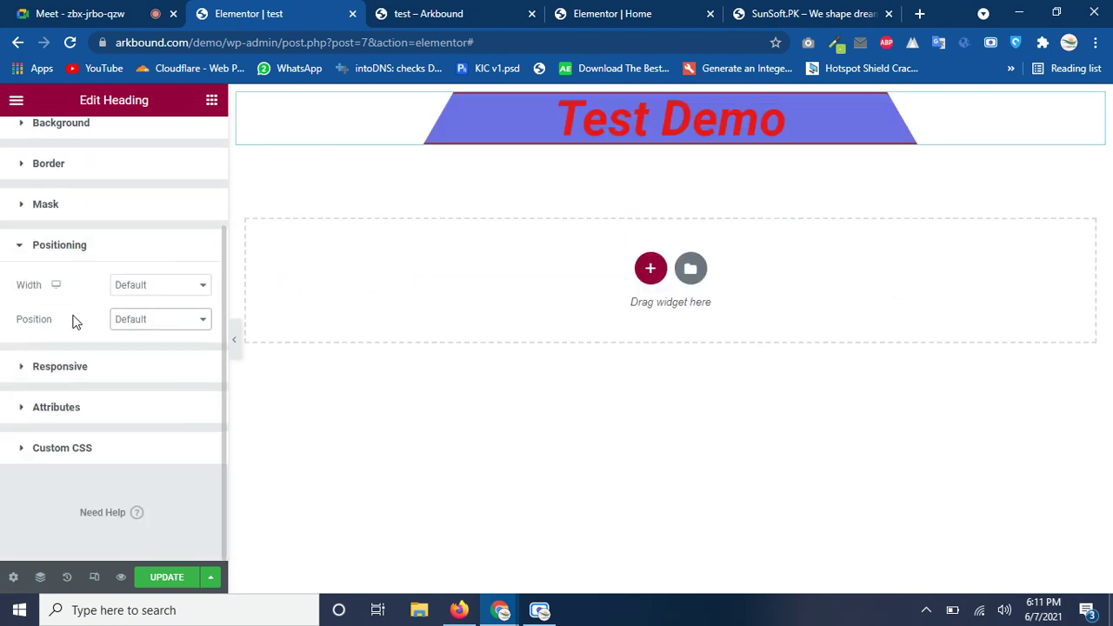
- Turn on Hide On Mobile in the heading's responsive settings
left_click(10, 373)
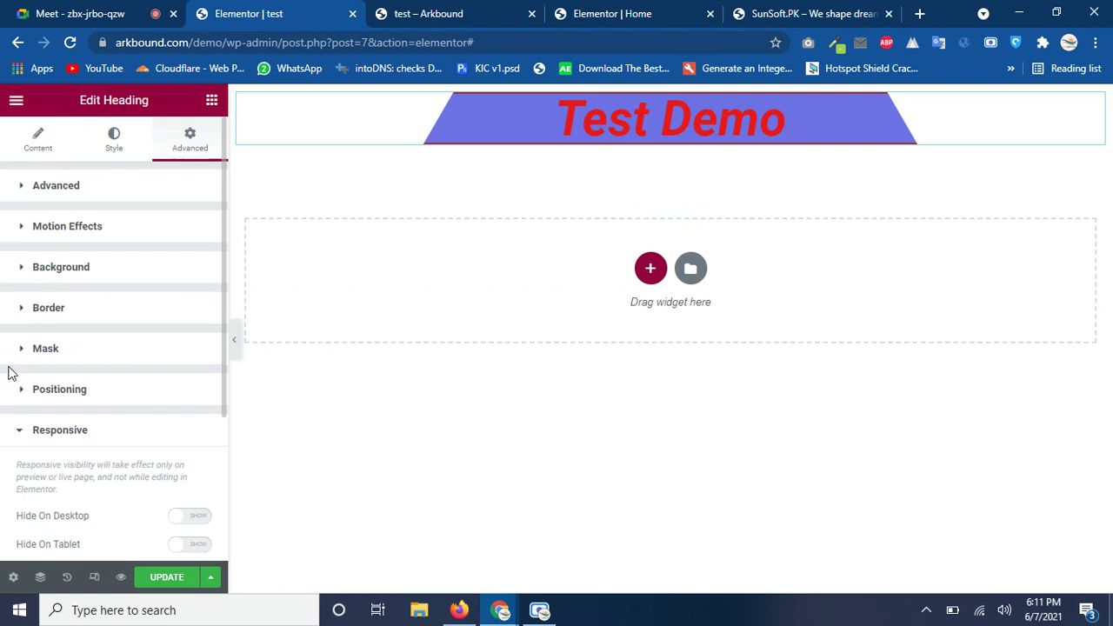
scroll(221, 269, "down", 3)
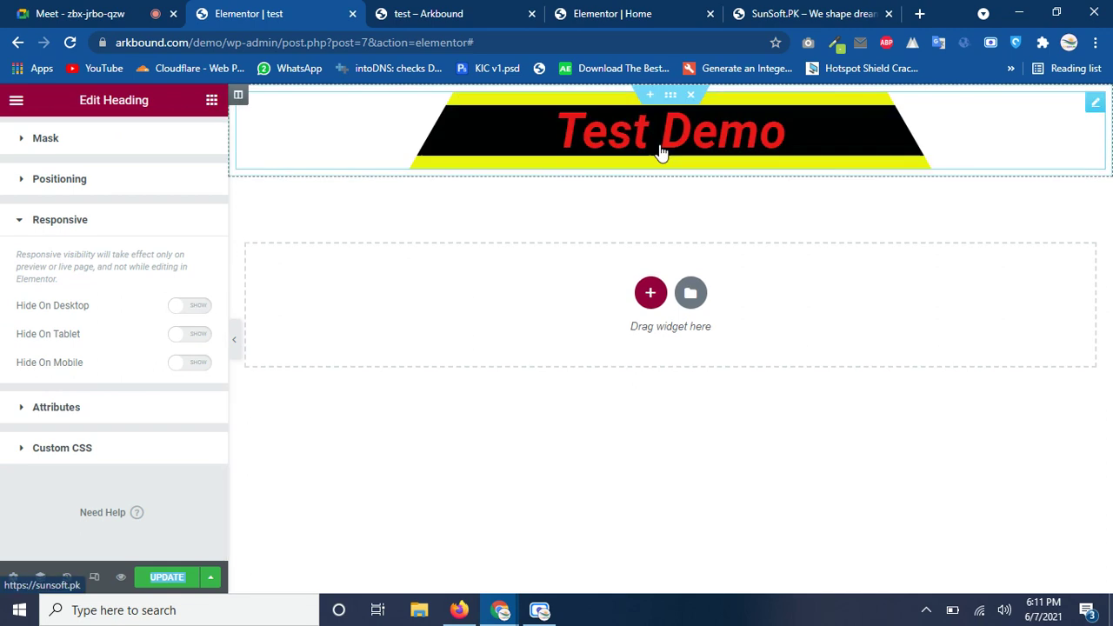
left_click(191, 365)
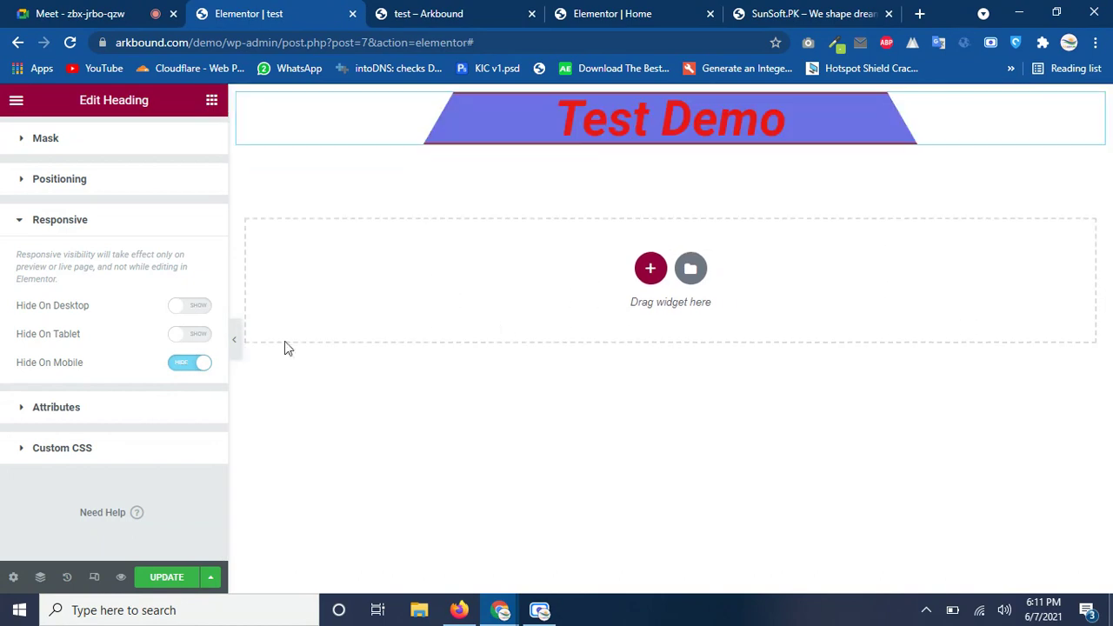
- Preview the page in mobile and tablet views with the editing panel collapsed, and turn off Hide On Mobile for the heading
left_click(94, 578)
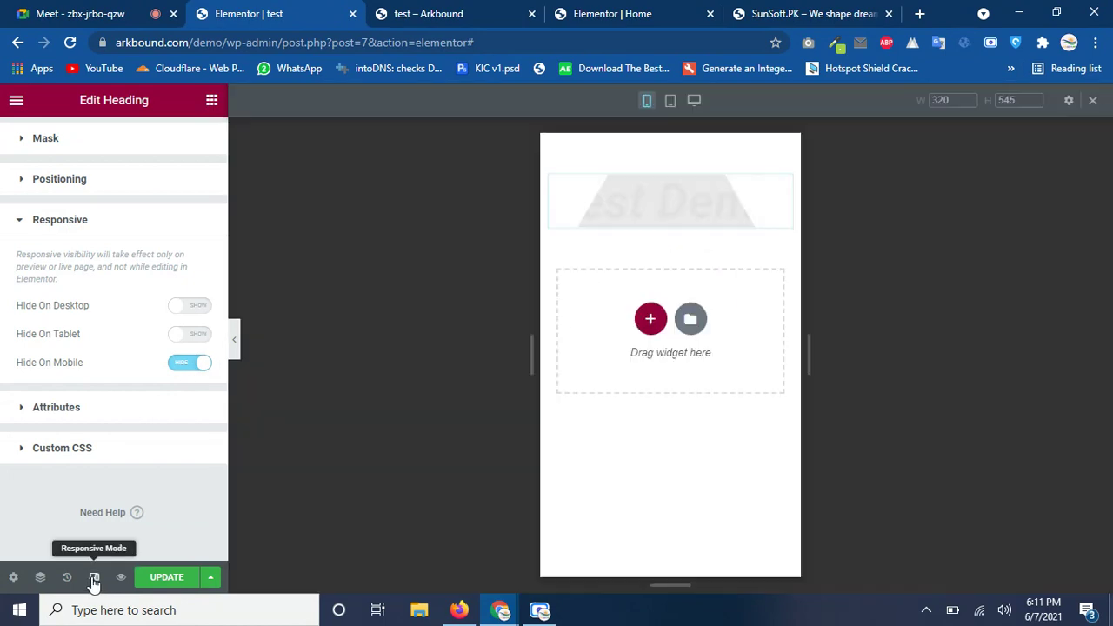
left_click(233, 343)
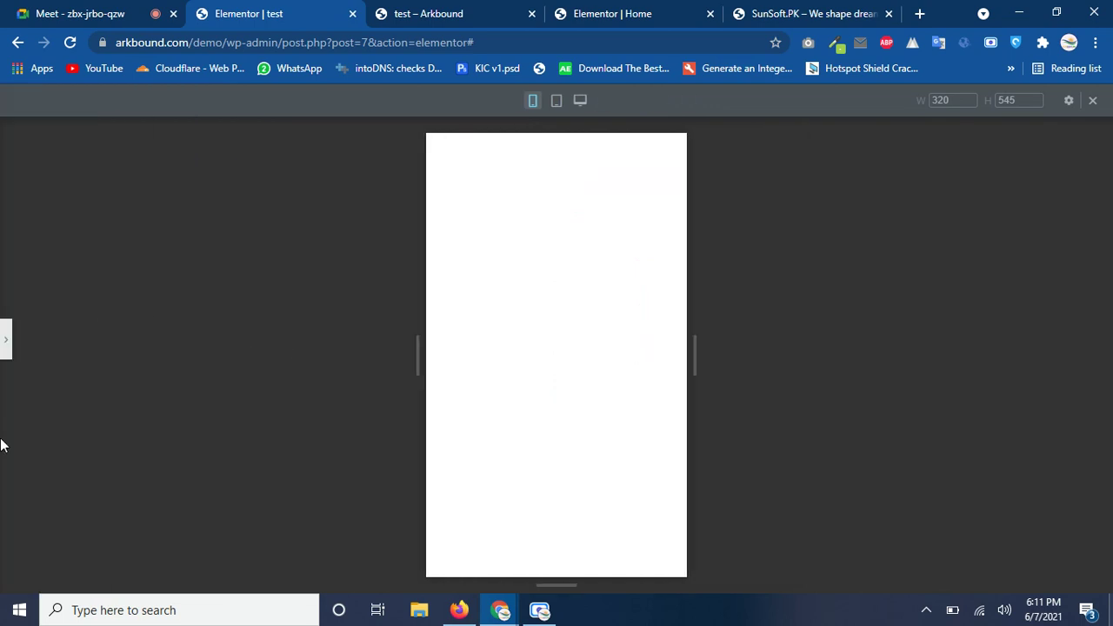
left_click(5, 339)
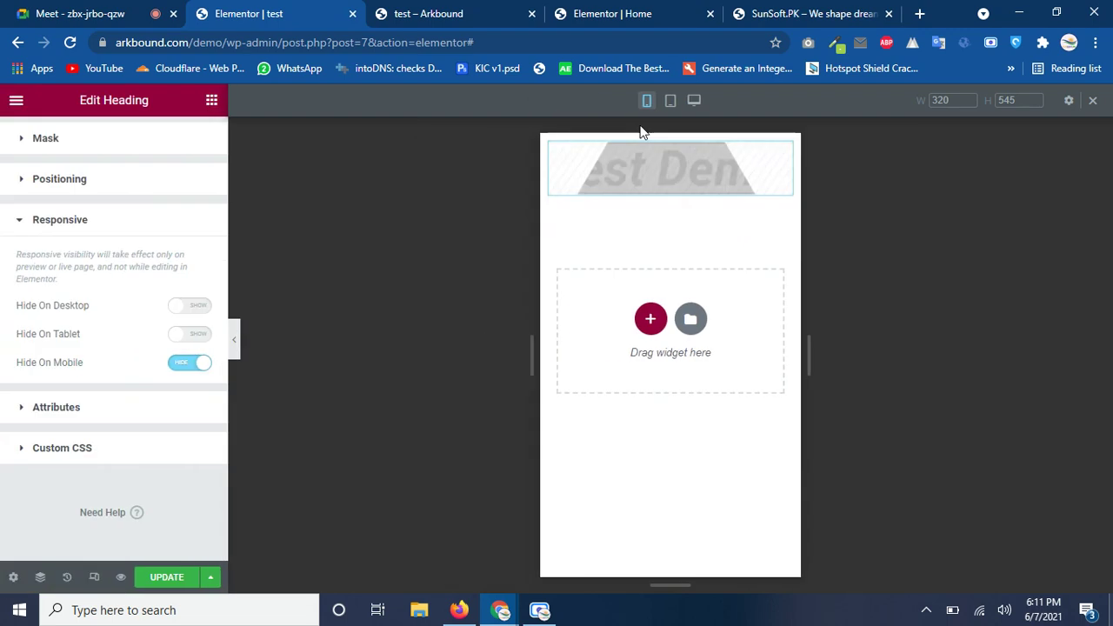
left_click(670, 100)
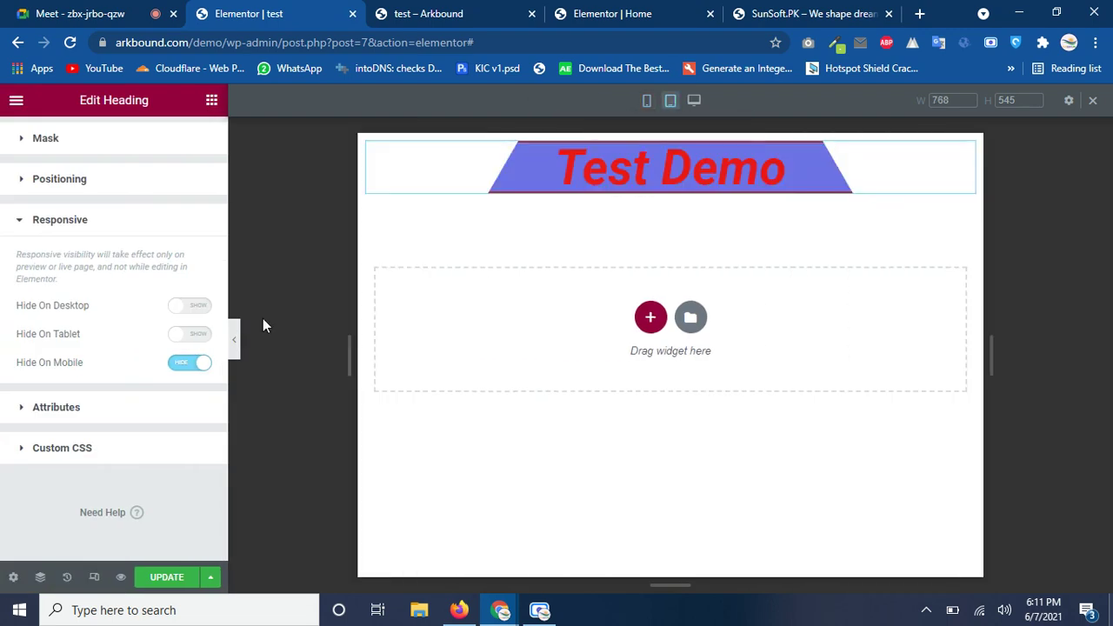
left_click(233, 340)
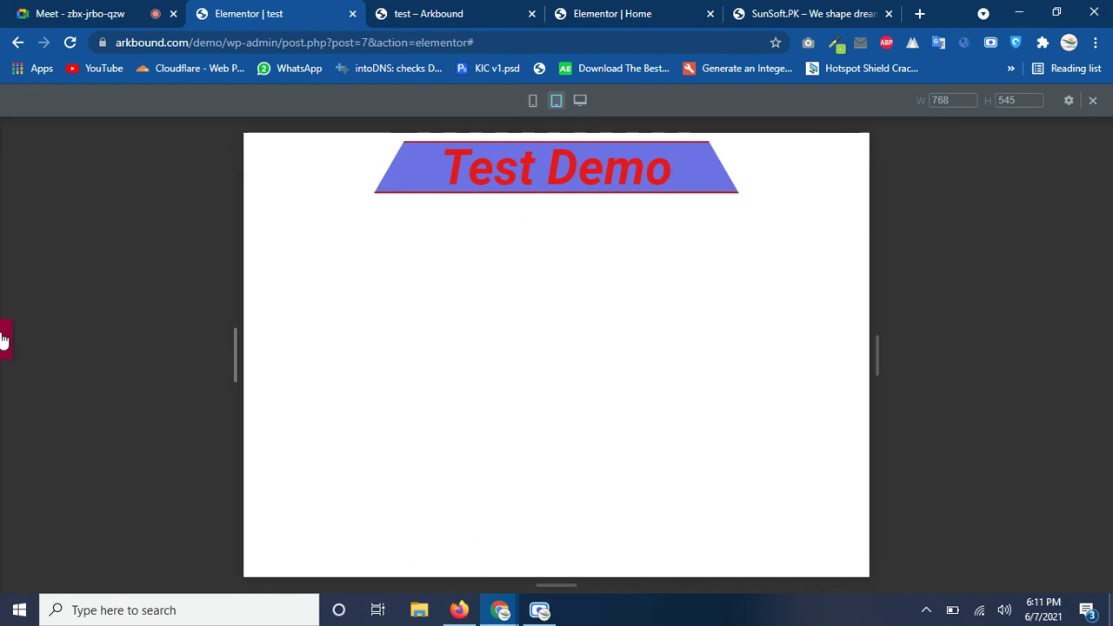
left_click(4, 339)
left_click(644, 101)
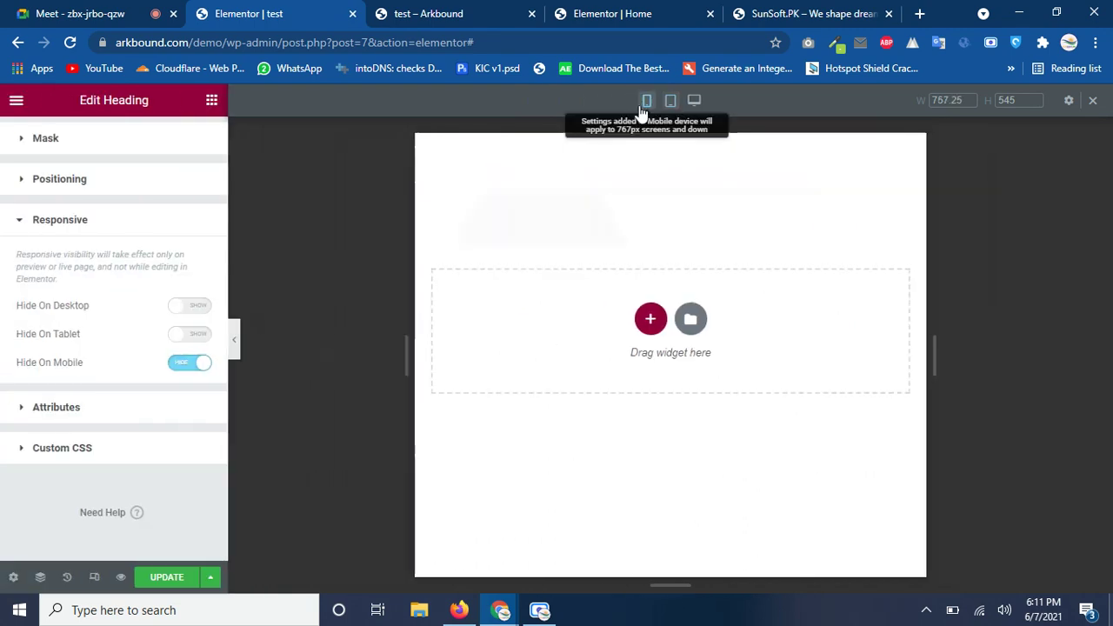
left_click(235, 341)
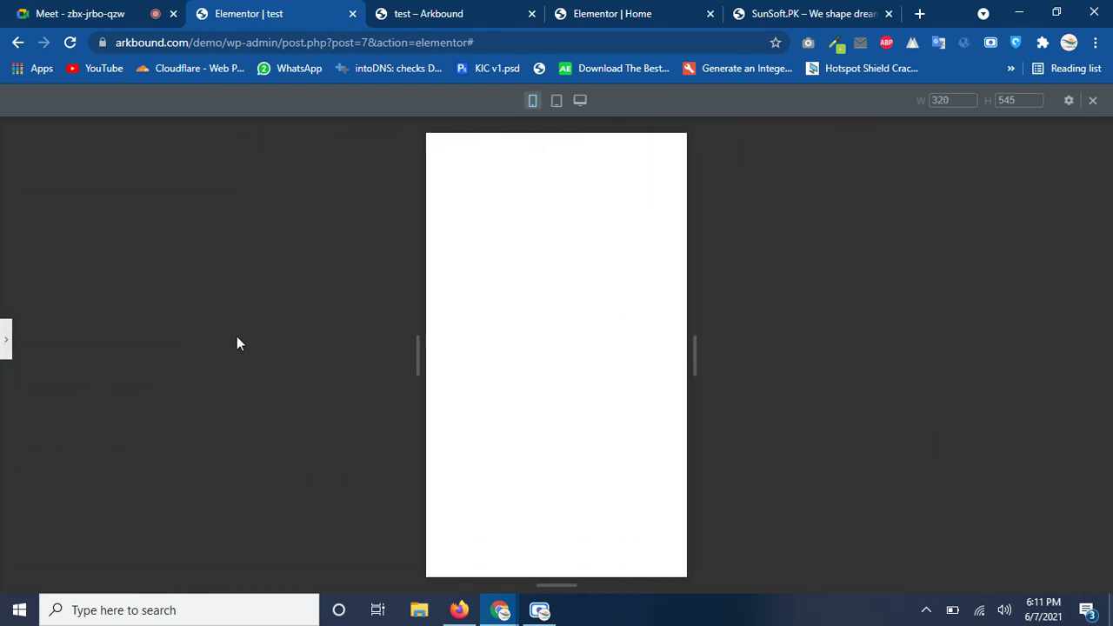
left_click(5, 339)
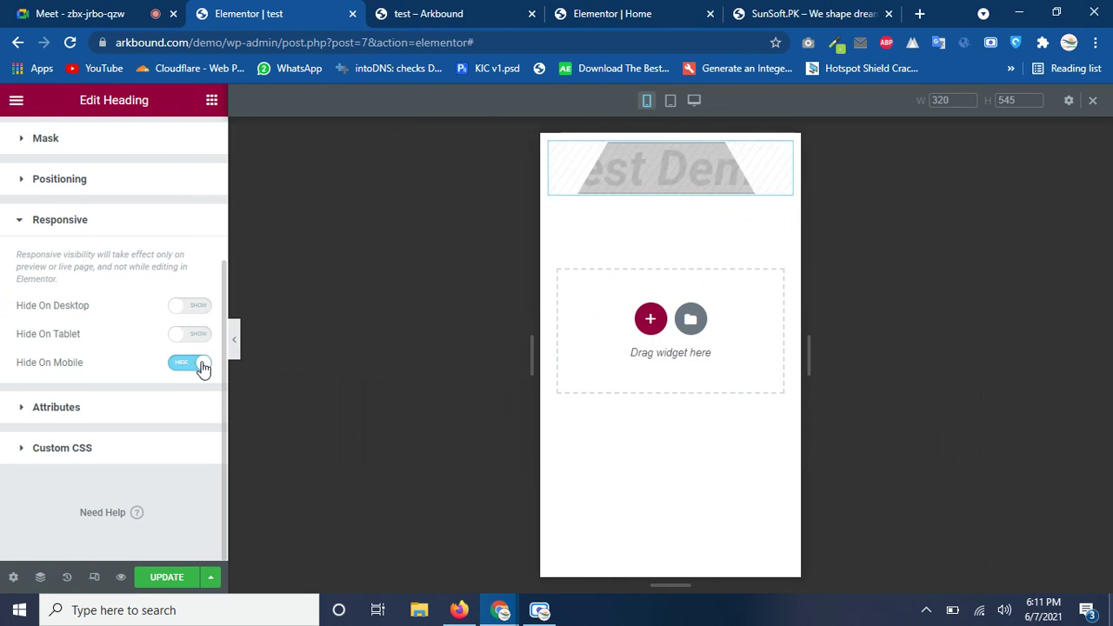
left_click(201, 366)
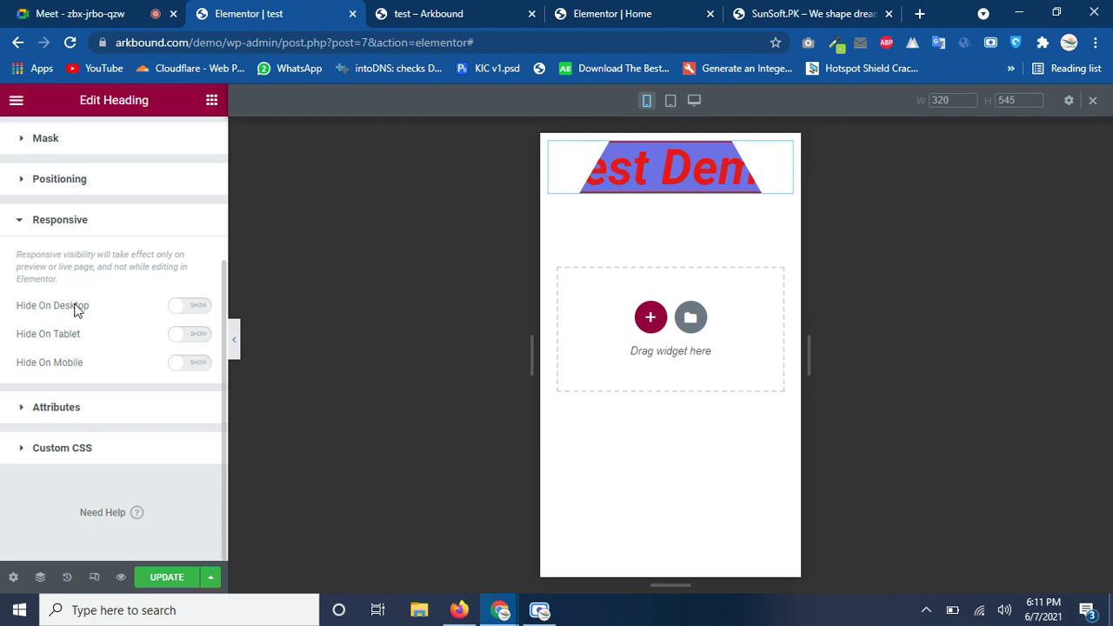
- Examine the heading's Attributes and Custom CSS sections in its advanced settings
left_click(18, 415)
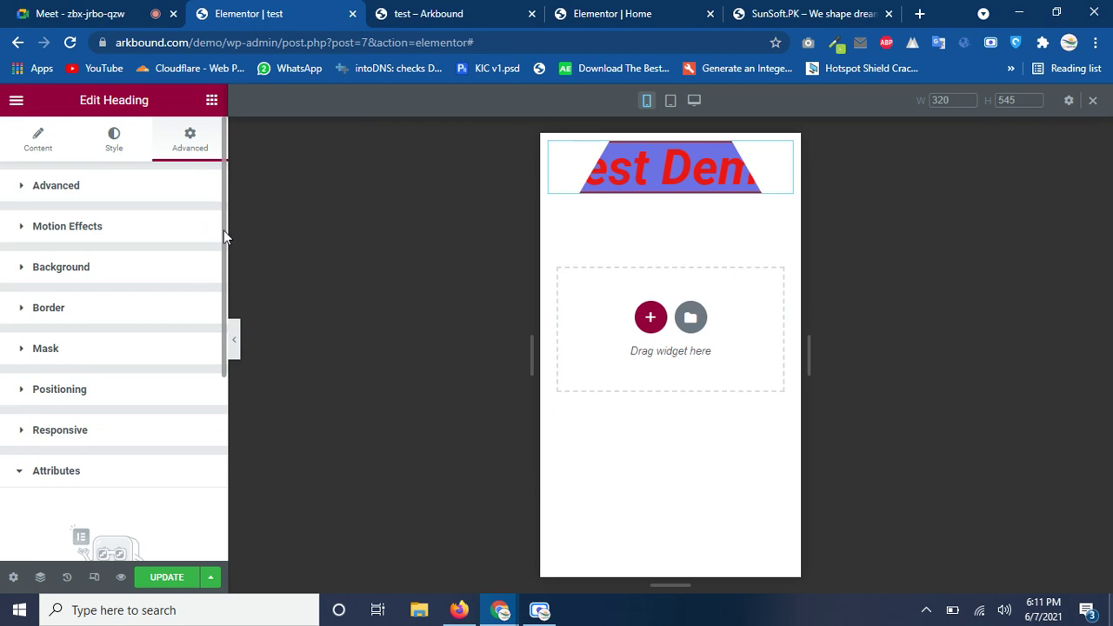
left_click_drag(224, 230, 235, 451)
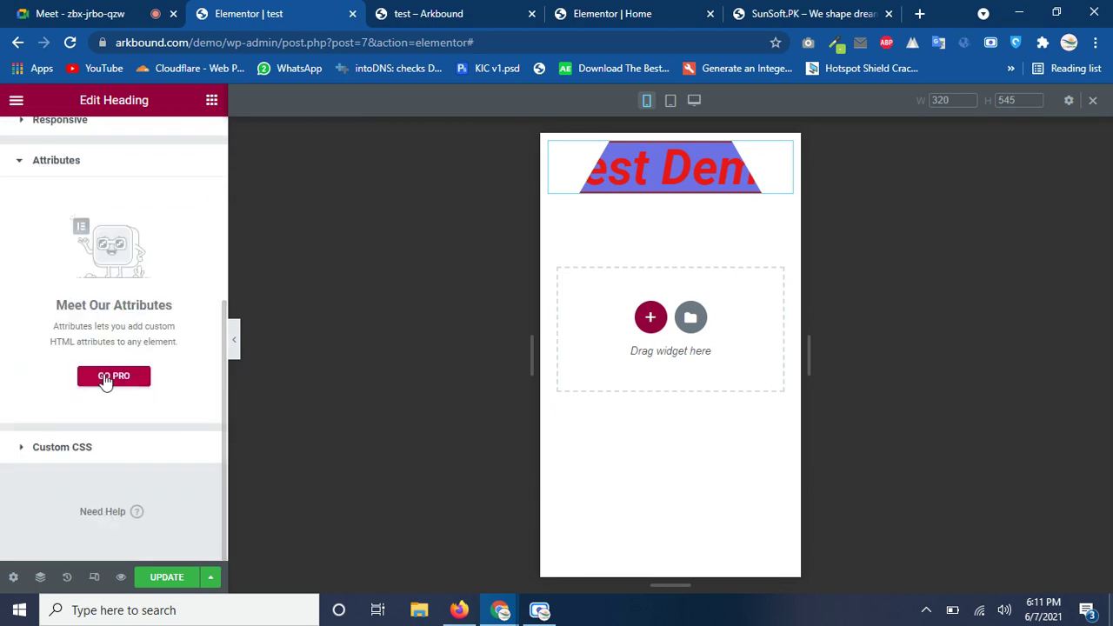
left_click(7, 452)
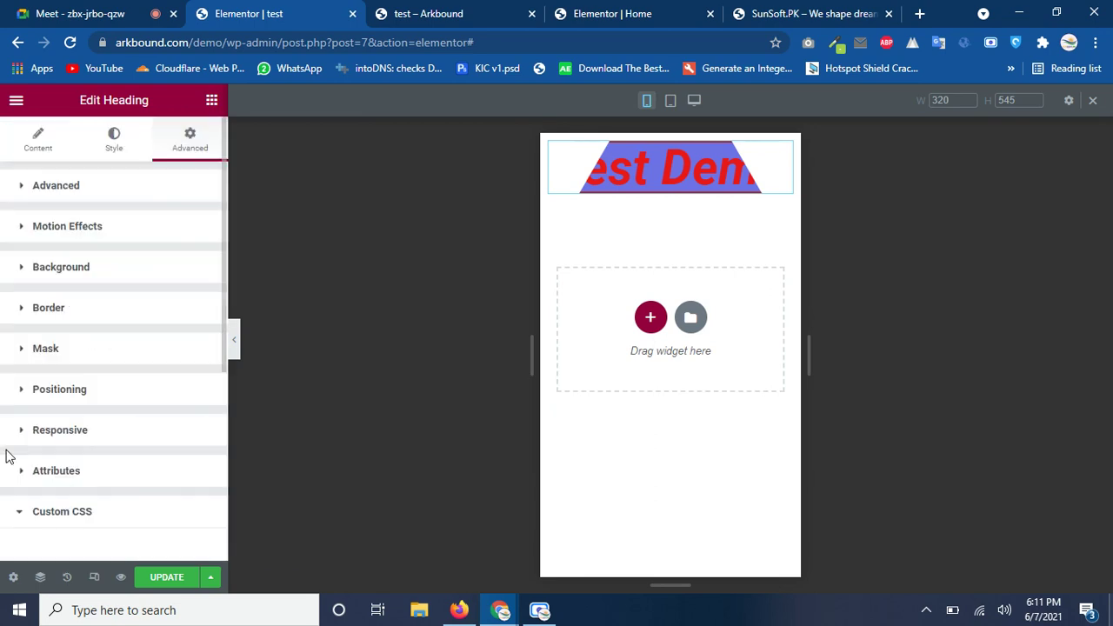
scroll(209, 392, "down", 5)
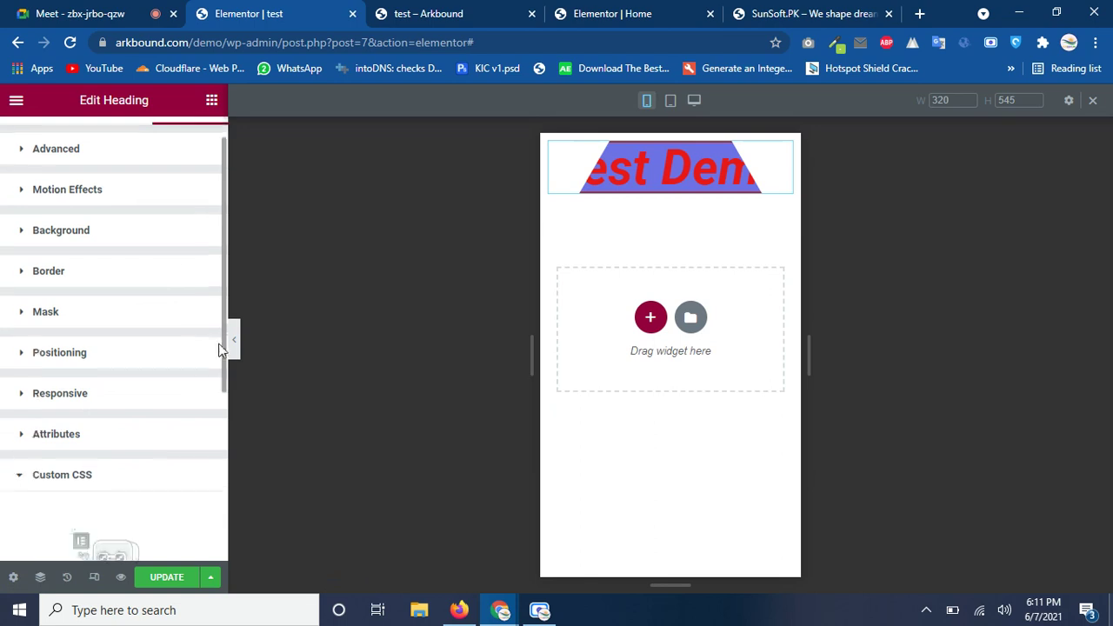
left_click(15, 231)
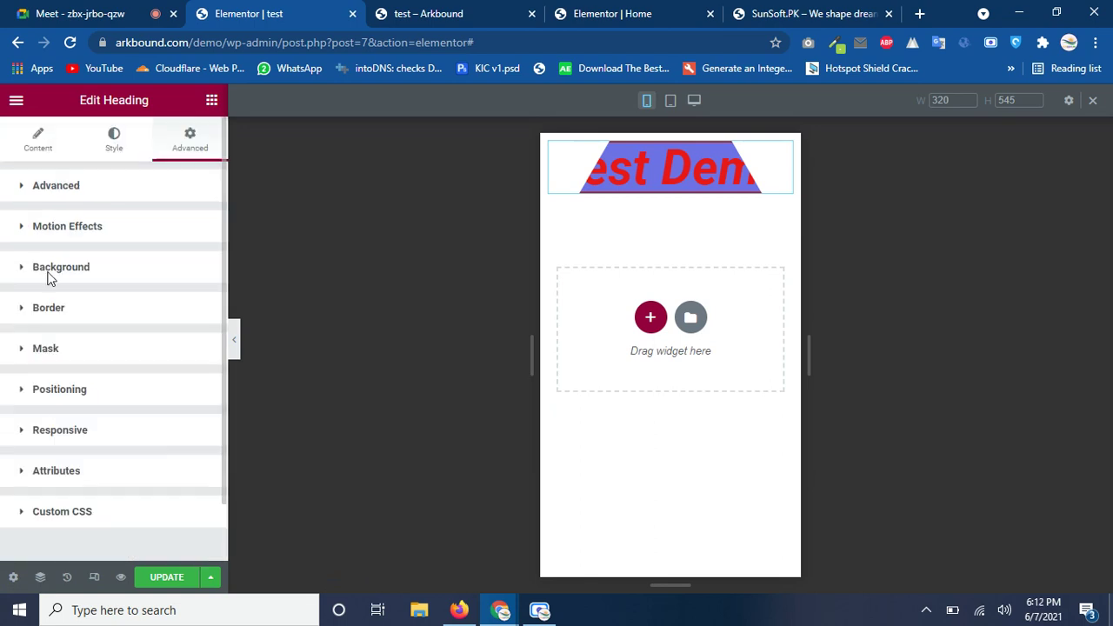
- Leave the responsive preview and add an Image widget below the Test Demo heading, using the laptop photo from the media library
left_click(93, 576)
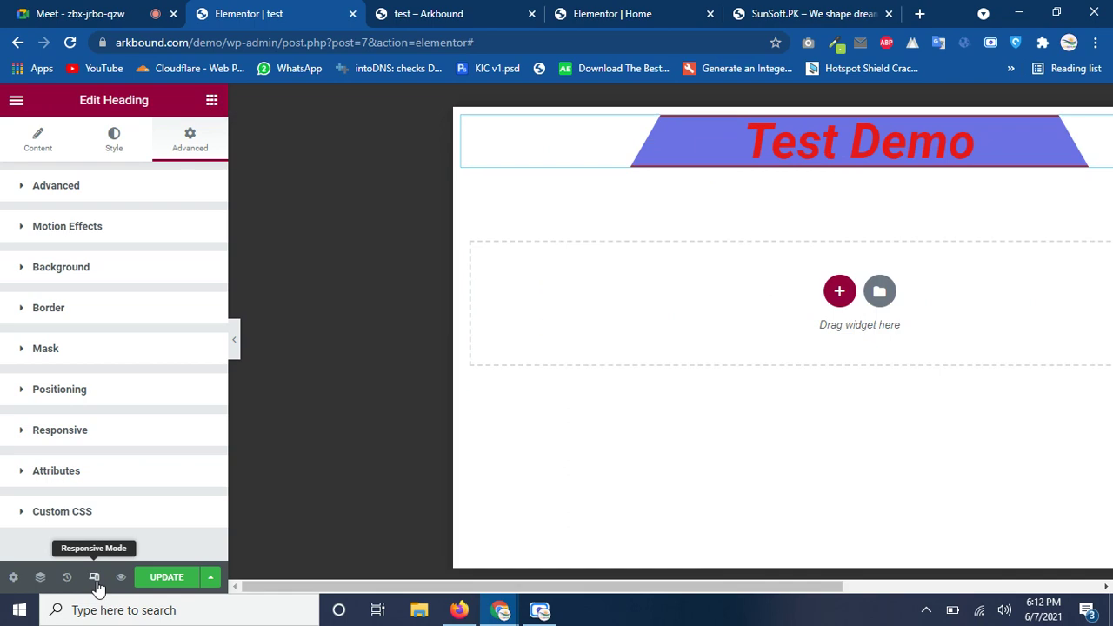
left_click(214, 106)
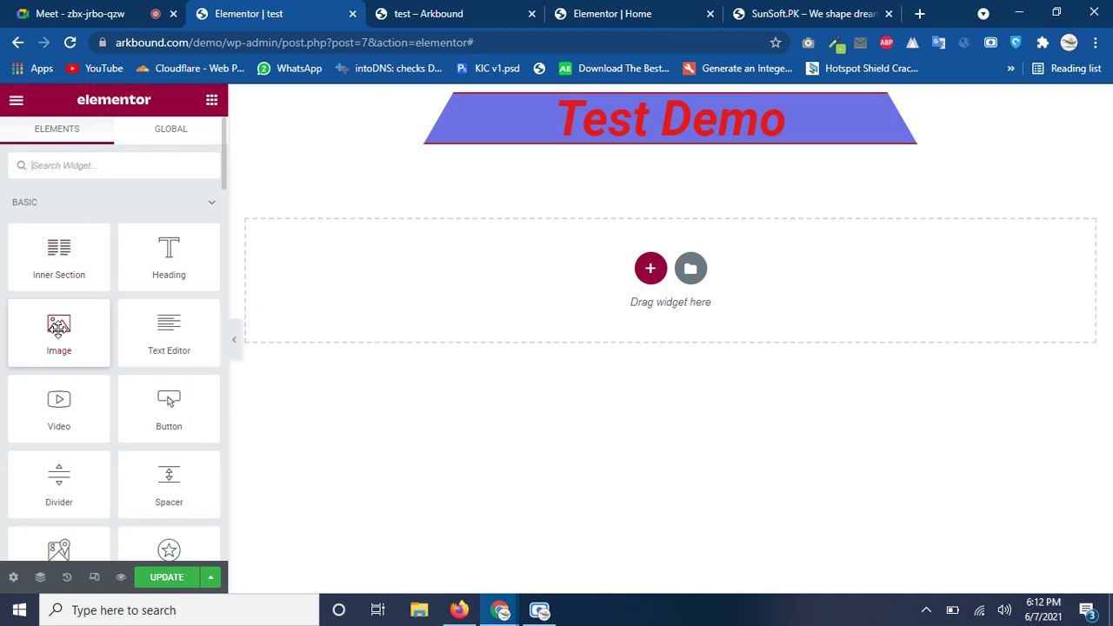
left_click_drag(62, 330, 712, 139)
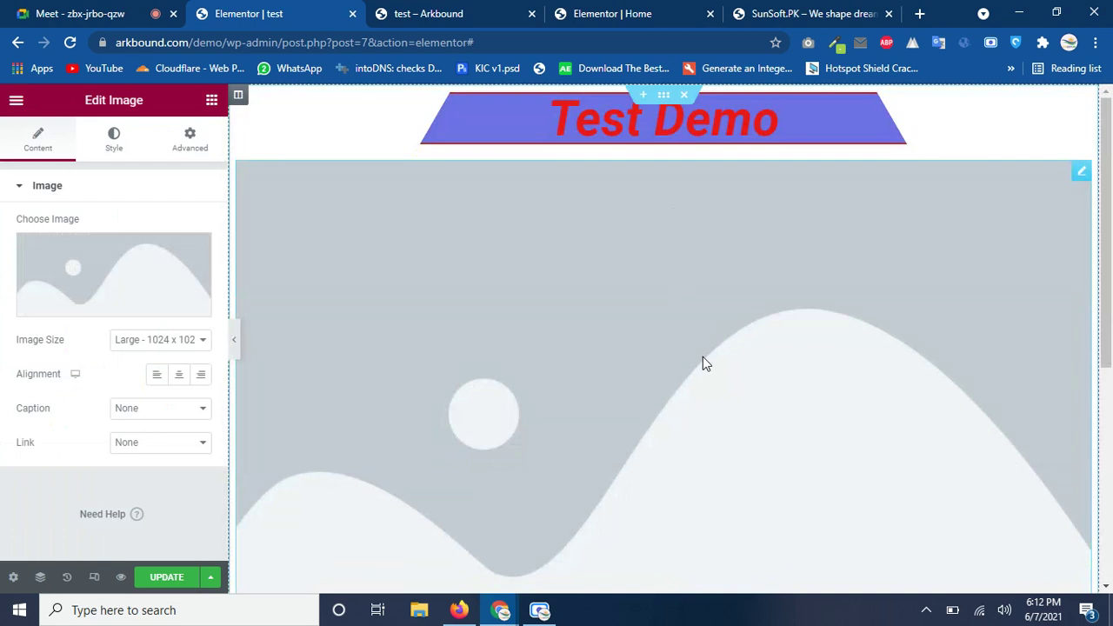
left_click(162, 294)
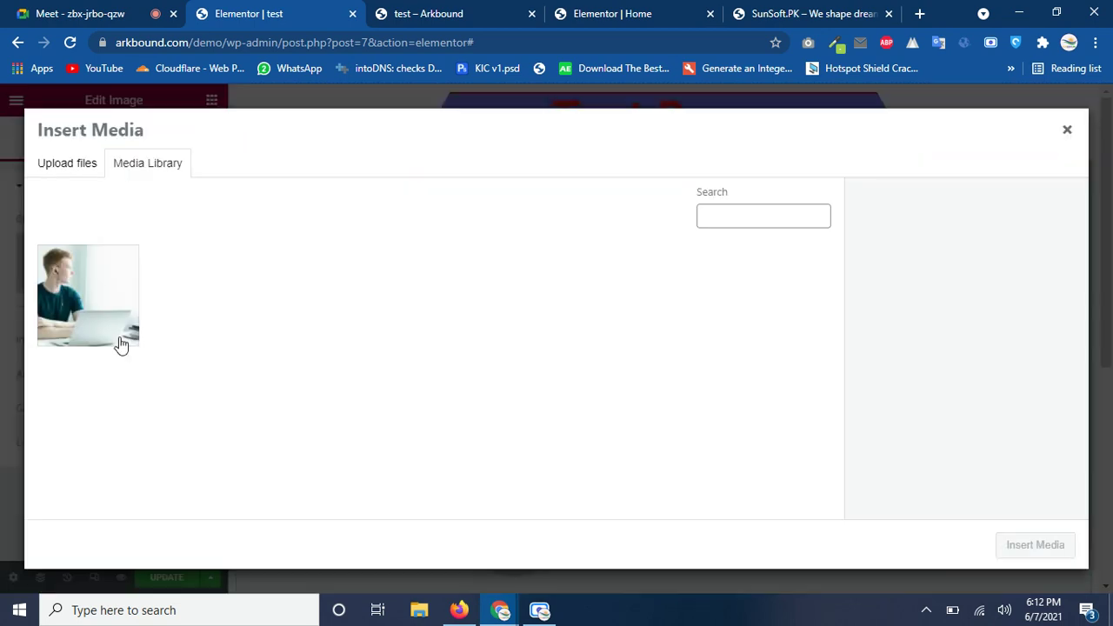
left_click(107, 323)
left_click(1002, 546)
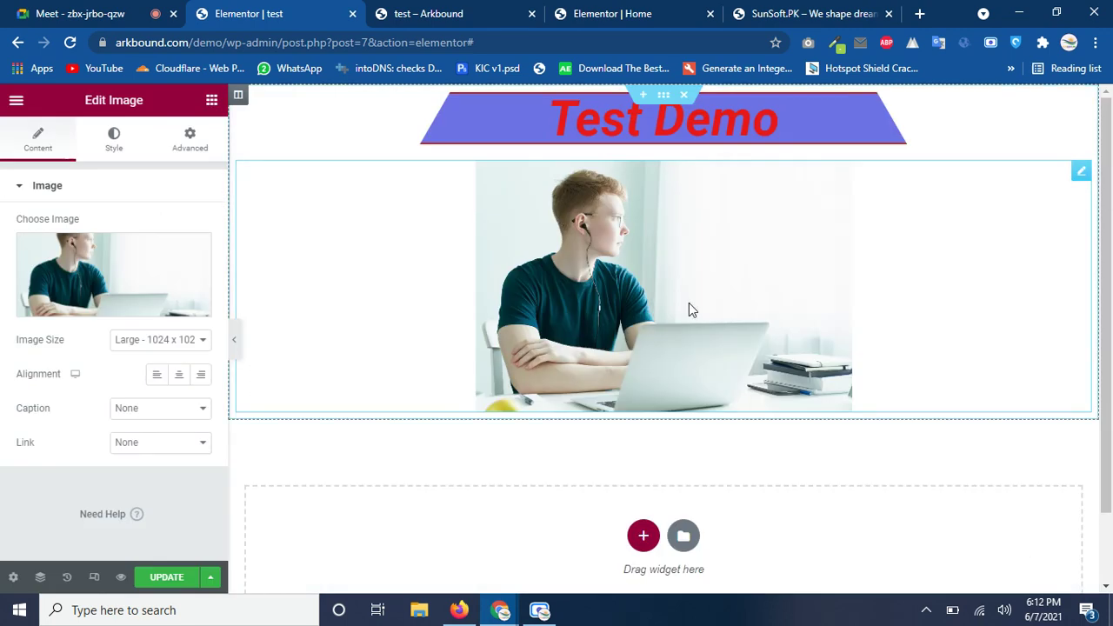
- Try the Thumbnail and Medium image sizes, and set the image size to Medium Large - 768 x 0
left_click(143, 340)
left_click(144, 363)
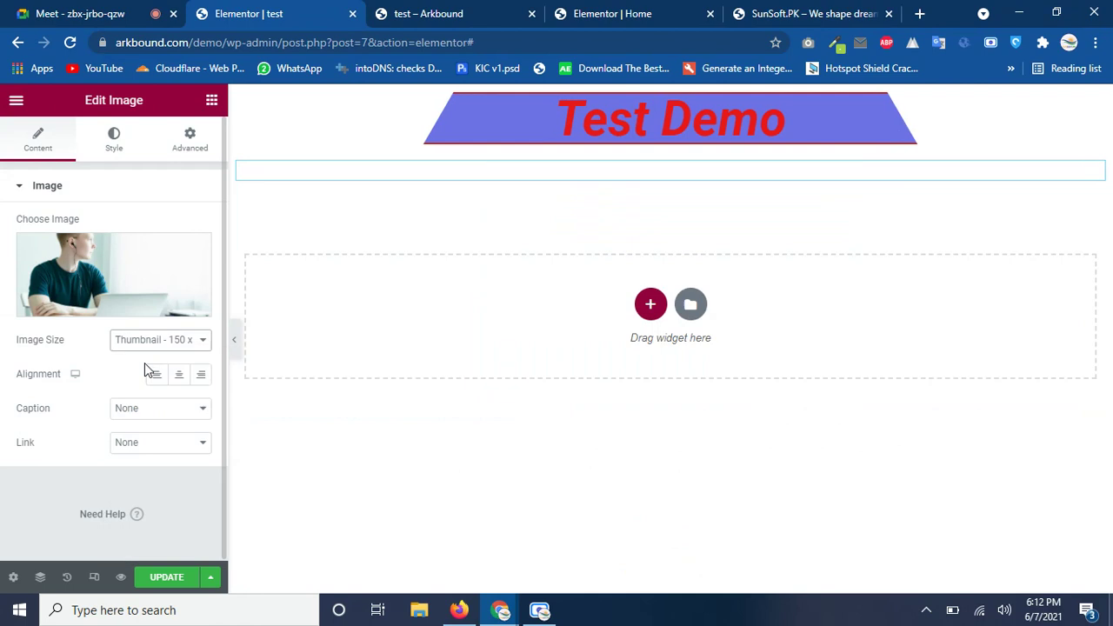
left_click(144, 344)
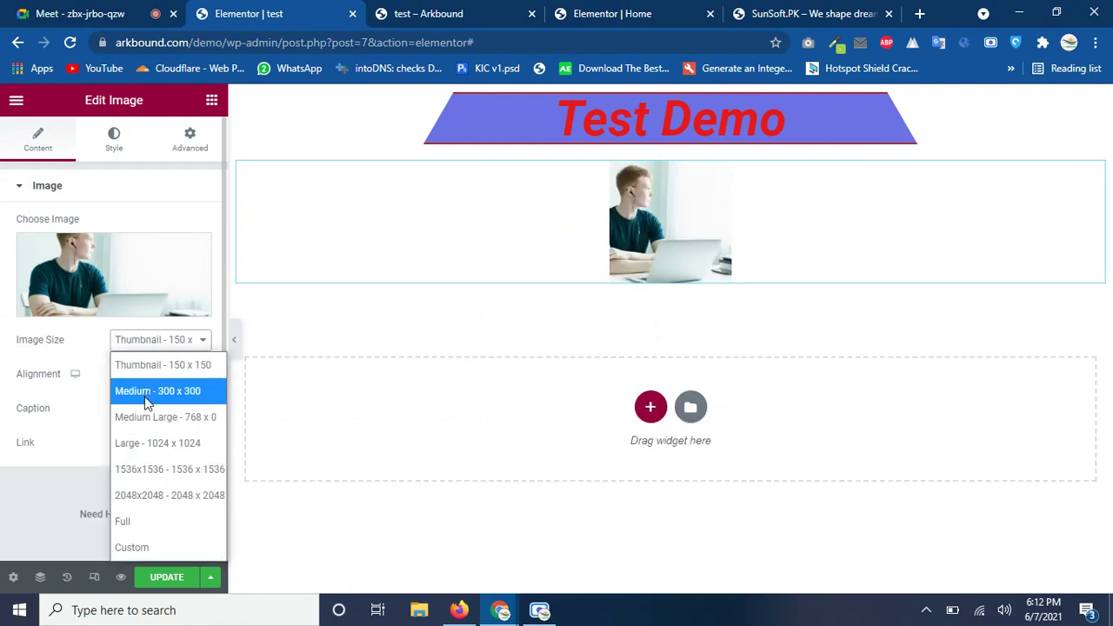
left_click(146, 390)
left_click(146, 346)
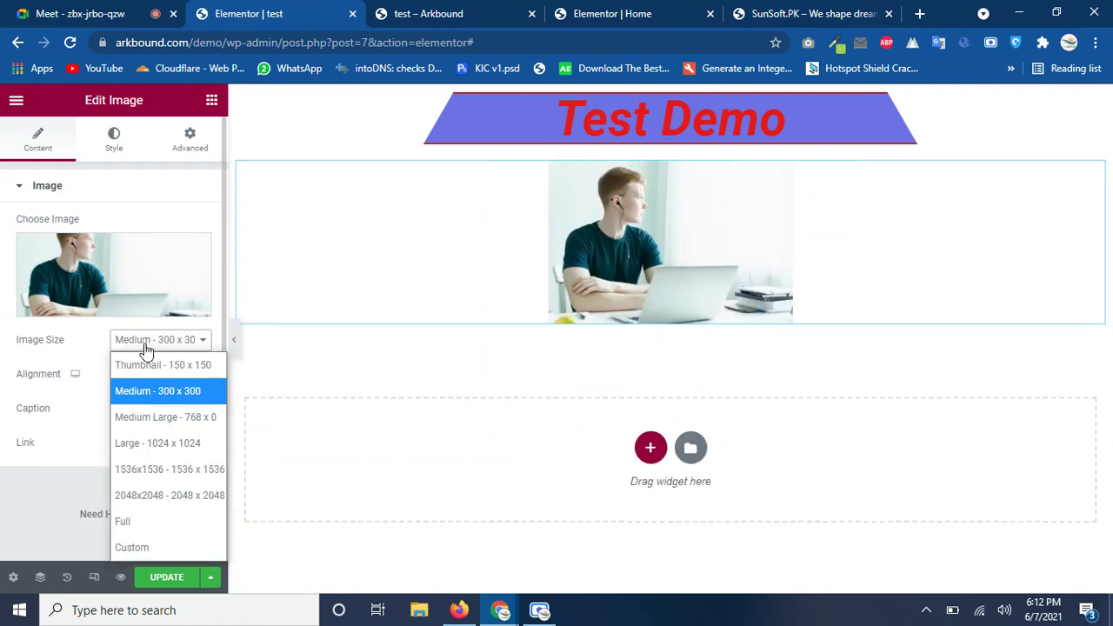
left_click(142, 417)
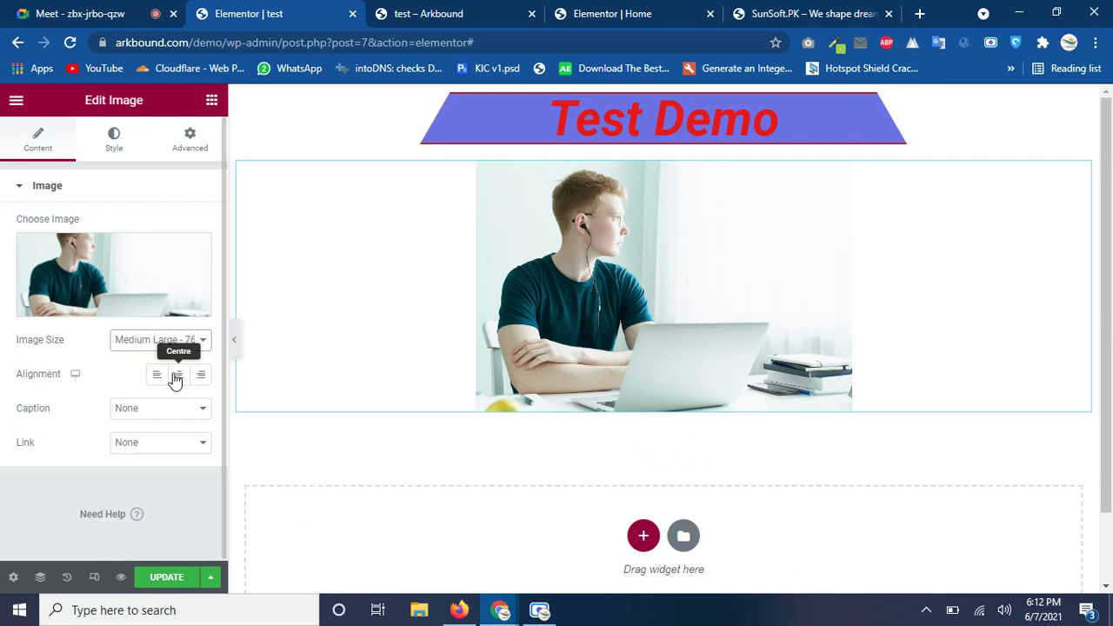
- Try the centre and right alignments for the image, and align it left
left_click(159, 374)
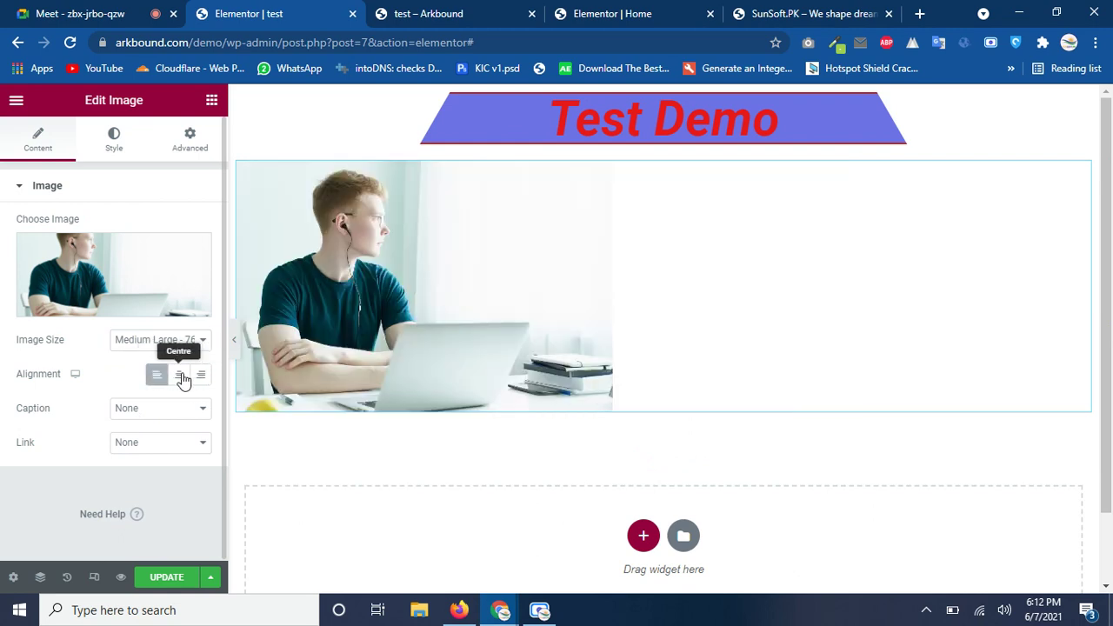
left_click(178, 375)
left_click(200, 375)
left_click(155, 375)
- Try an attachment caption and the custom caption "test" on the image, and restore the caption to None
left_click(154, 409)
left_click(157, 459)
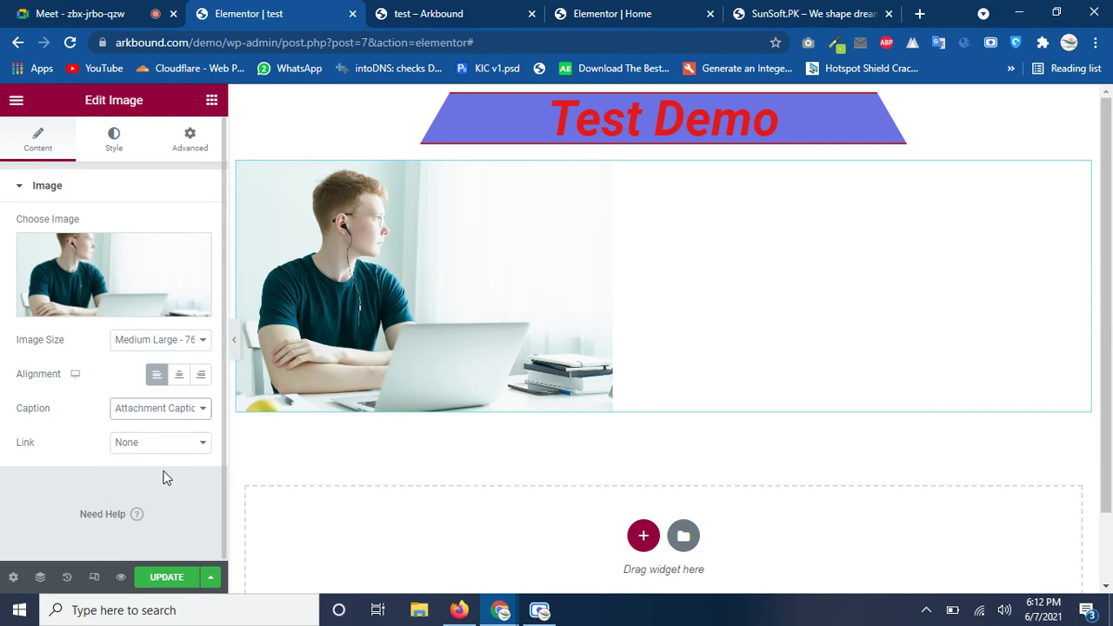
left_click(171, 414)
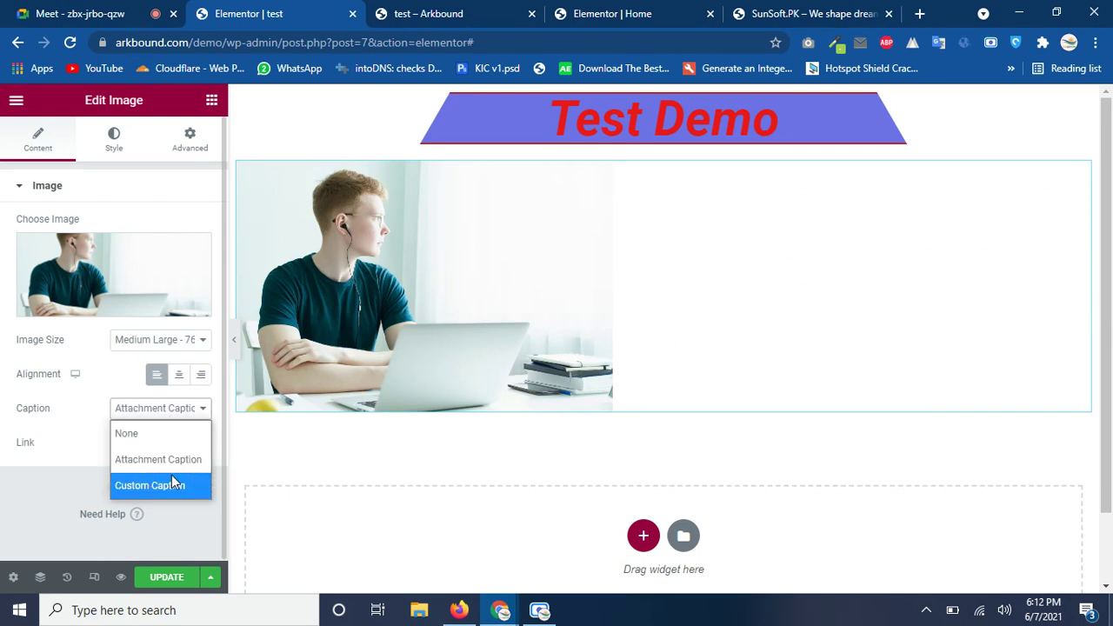
left_click(172, 483)
left_click(154, 437)
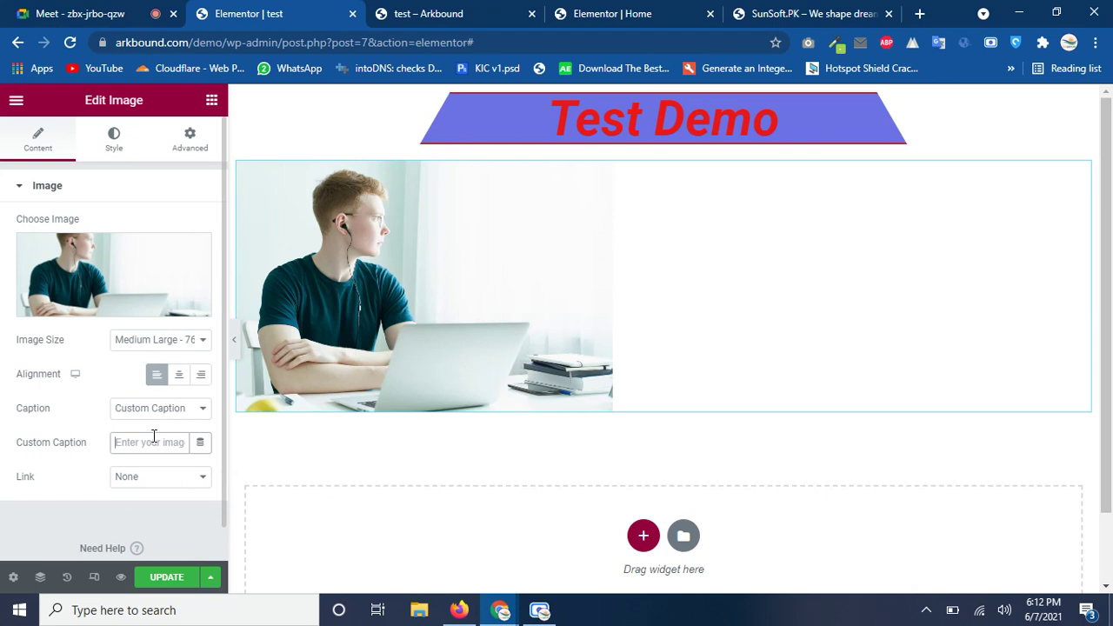
type("test")
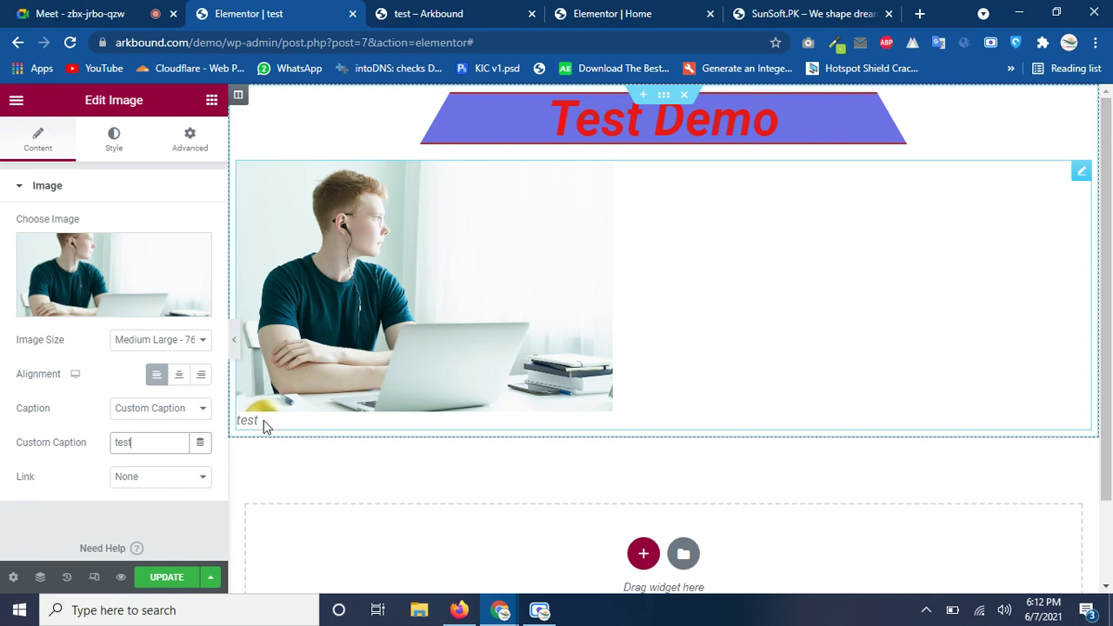
left_click(156, 421)
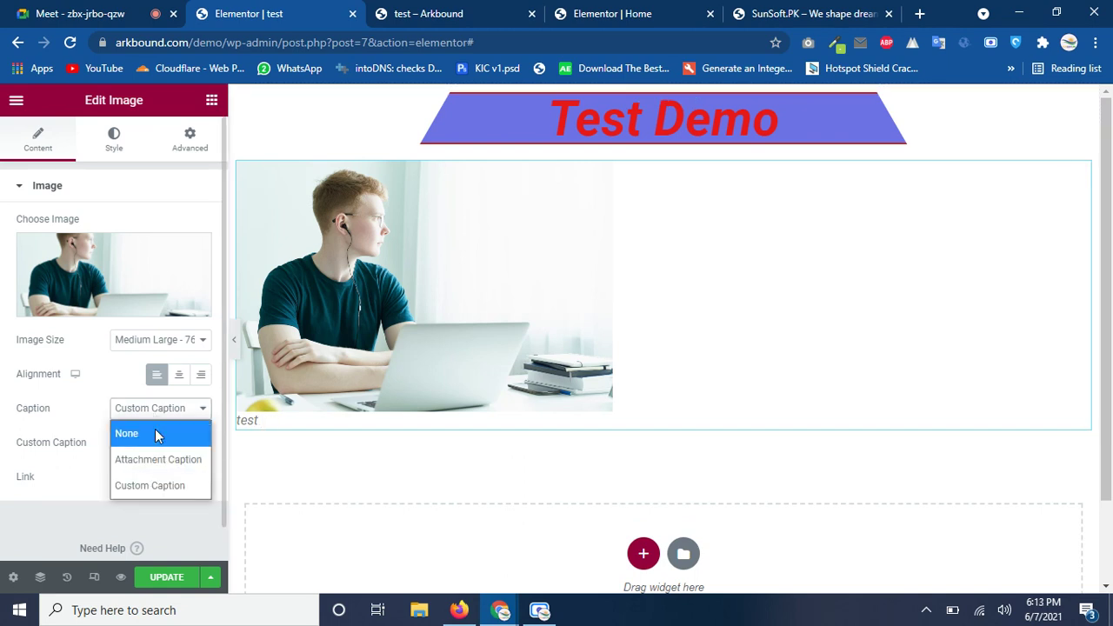
left_click(155, 432)
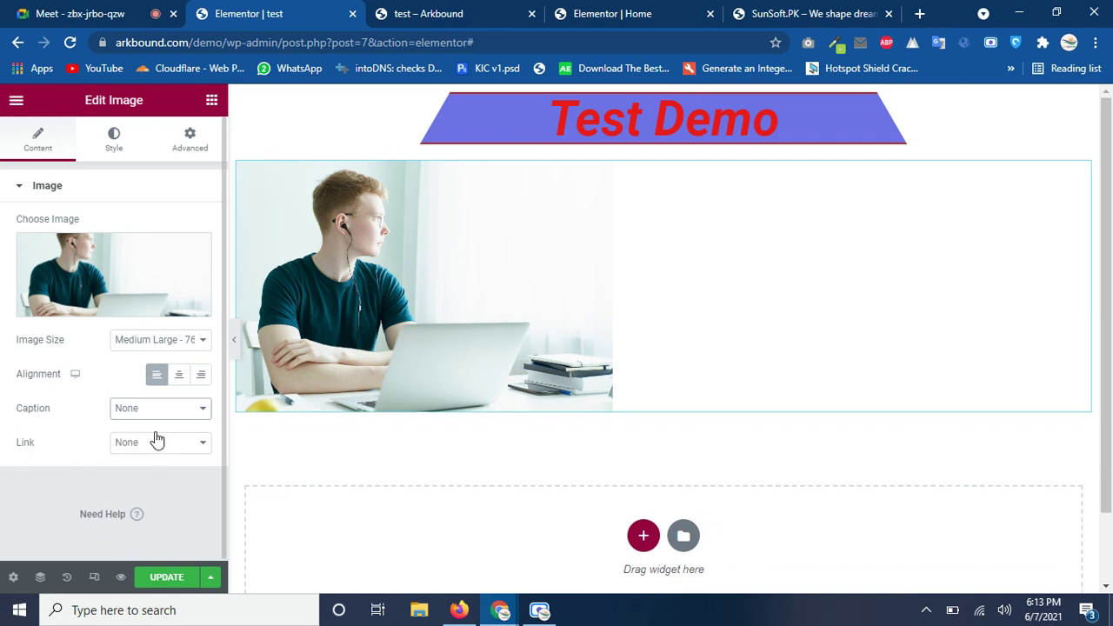
- Try the Custom URL link option on the image, and restore the link to None
left_click(156, 443)
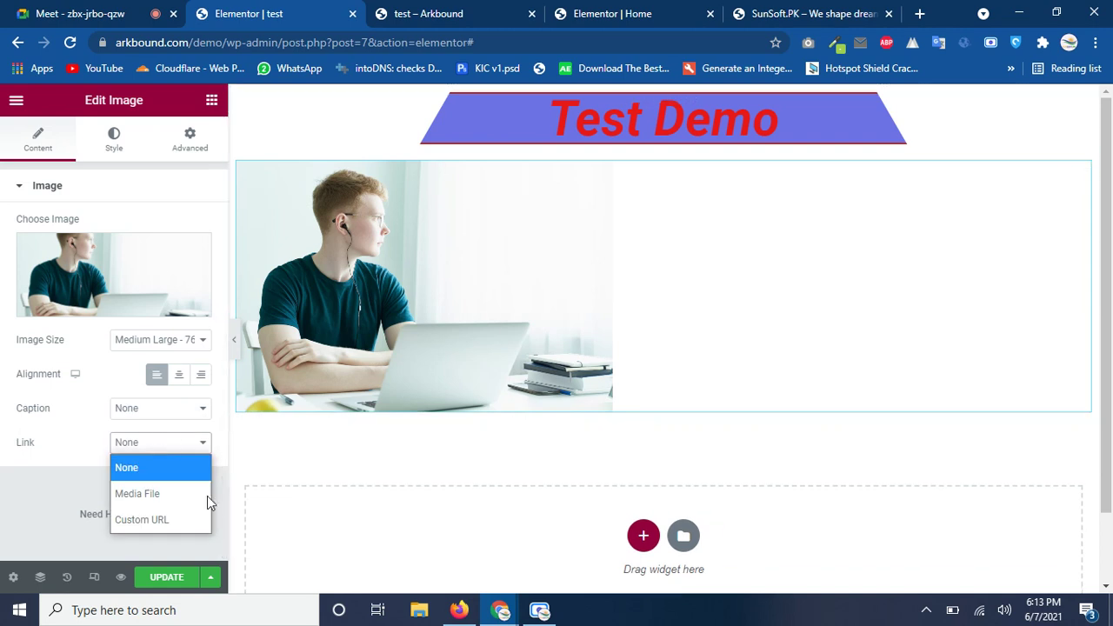
left_click(157, 520)
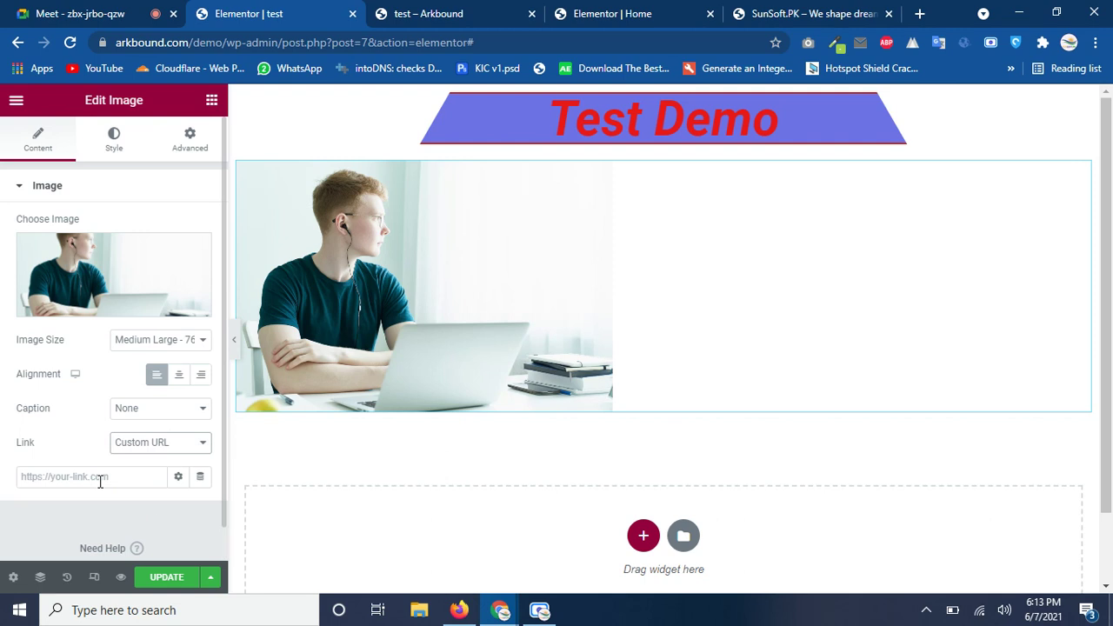
left_click(149, 442)
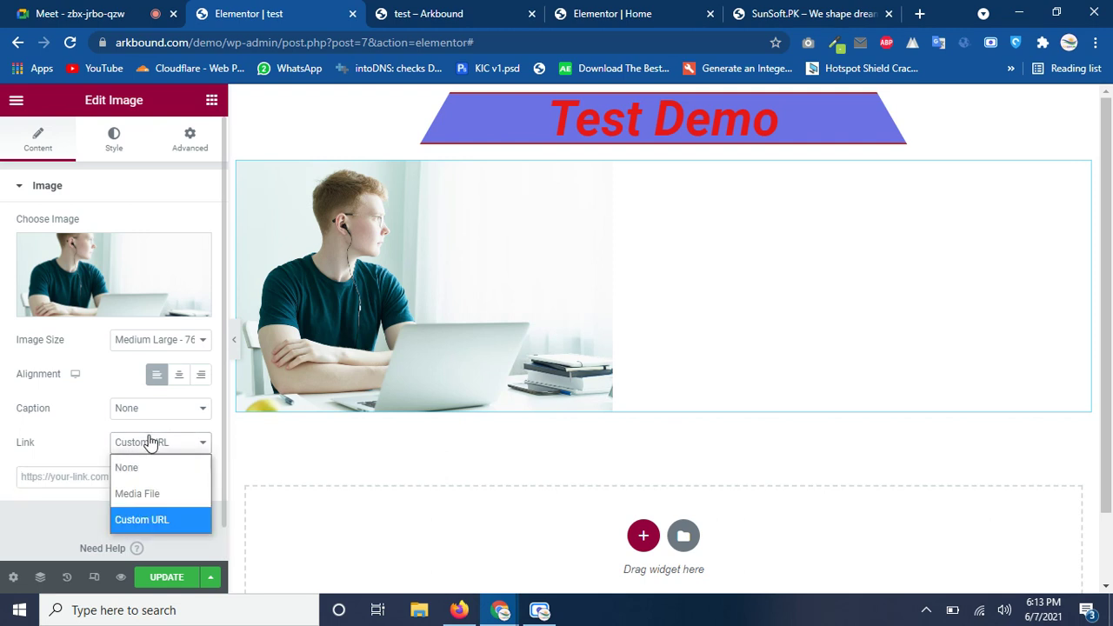
left_click(149, 462)
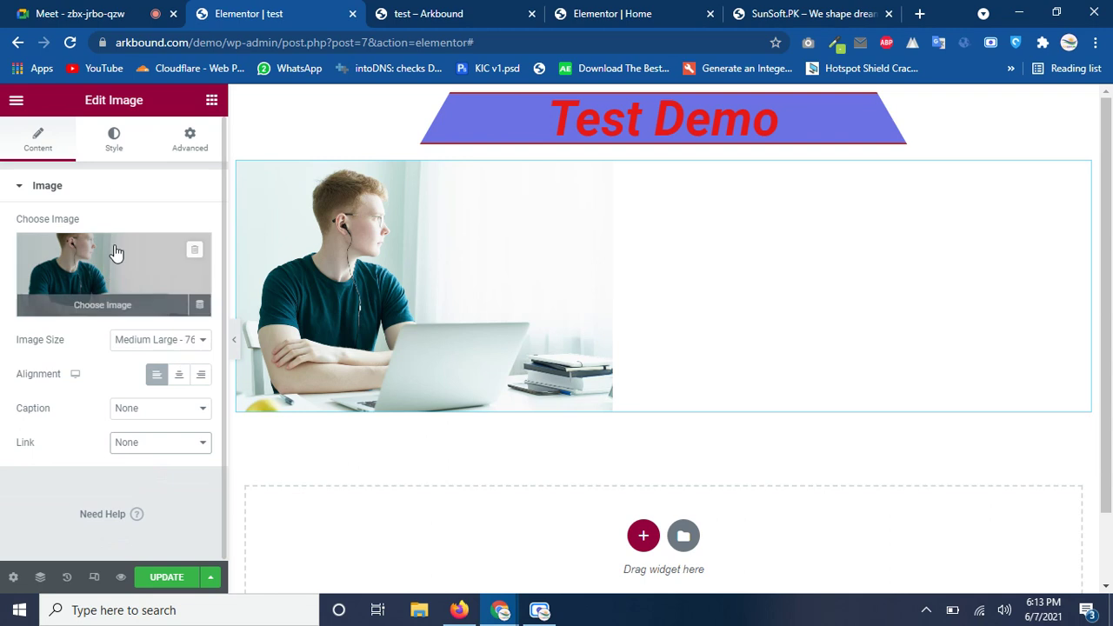
- Set the image's width to 34% and its max width to 27% in the style settings
left_click(113, 141)
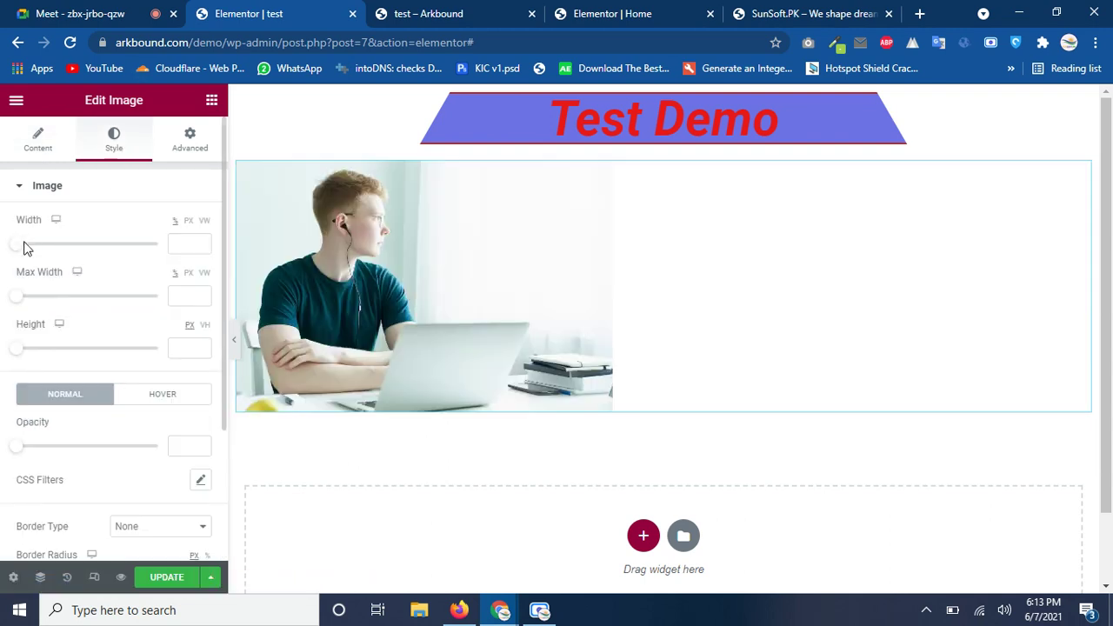
left_click_drag(19, 251, 57, 252)
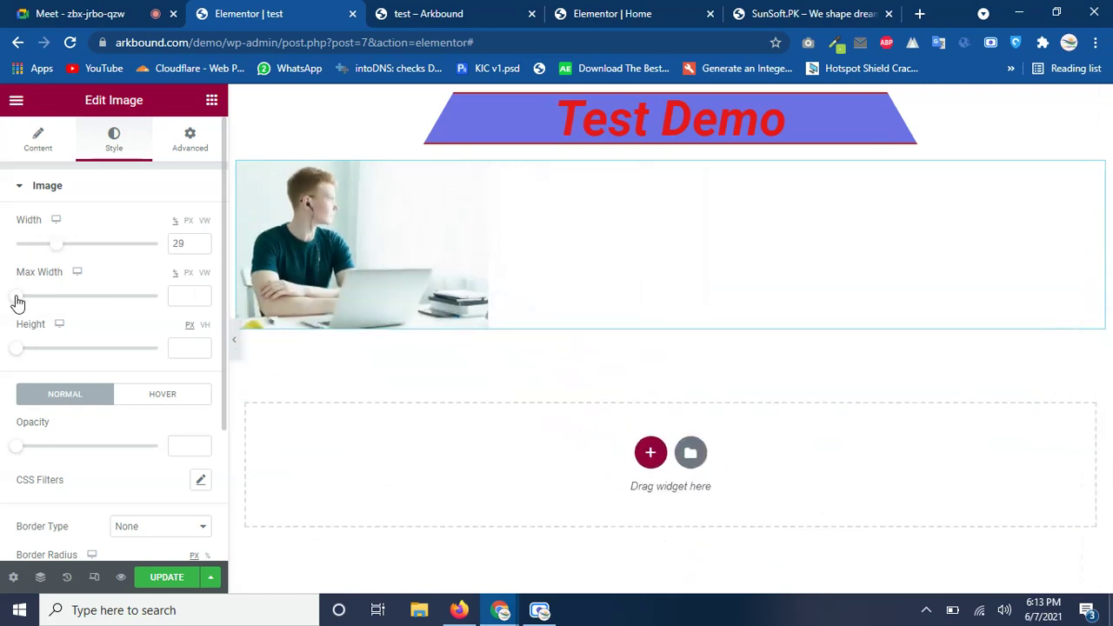
left_click_drag(17, 301, 109, 300)
mouse_move(62, 248)
left_mouse_down()
mouse_move(145, 248)
mouse_move(62, 248)
left_mouse_up()
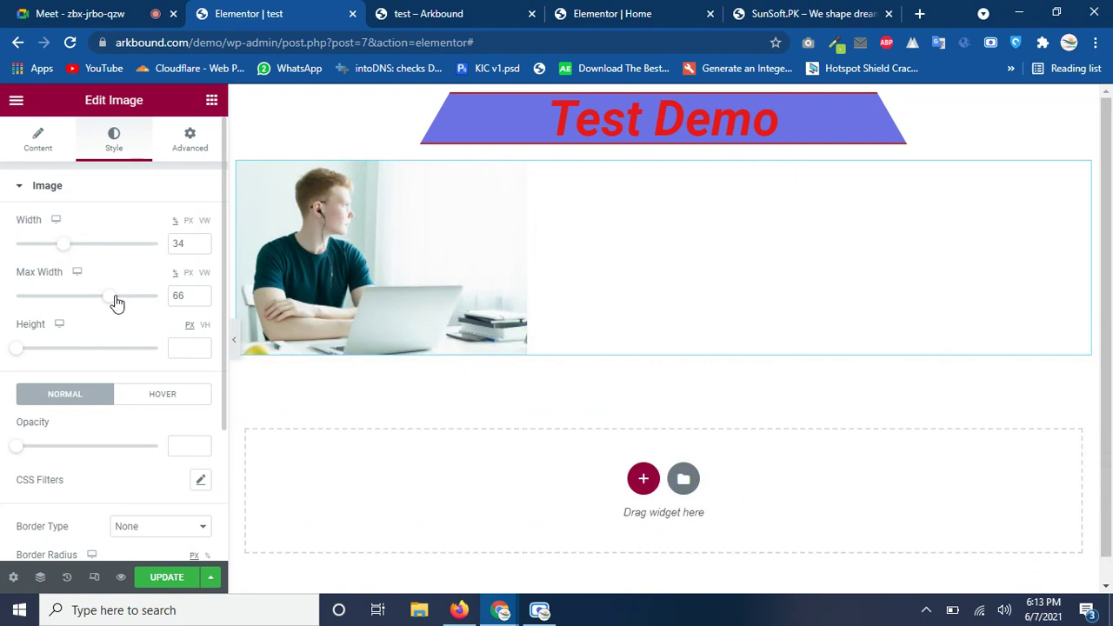
left_click_drag(117, 301, 56, 304)
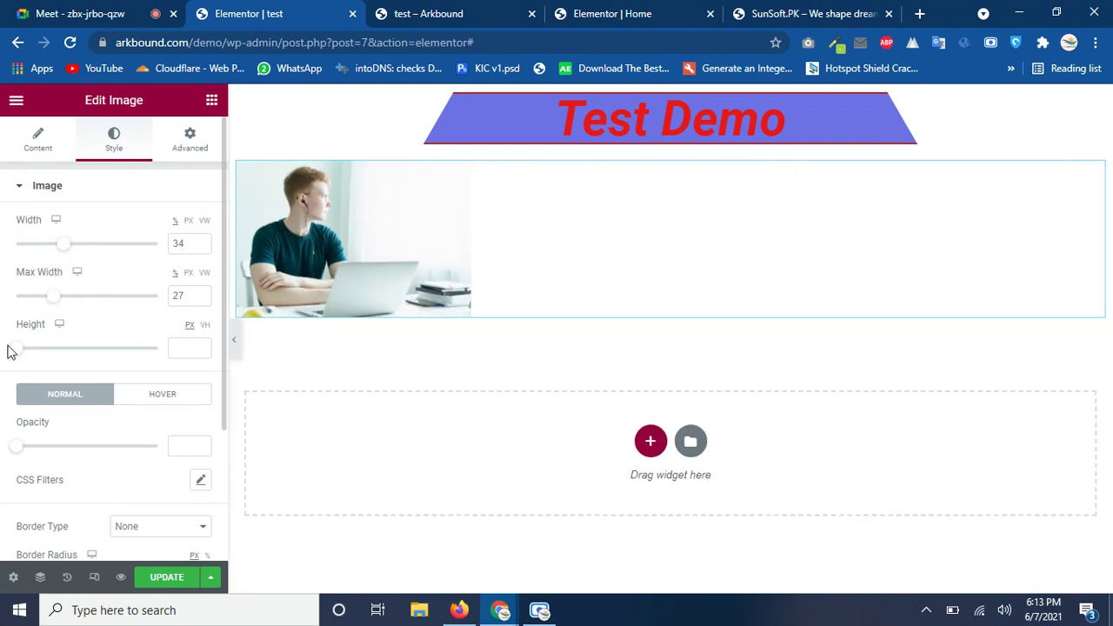
- Try an image height of 411 px, and clear the height value
left_click_drag(18, 355, 130, 351)
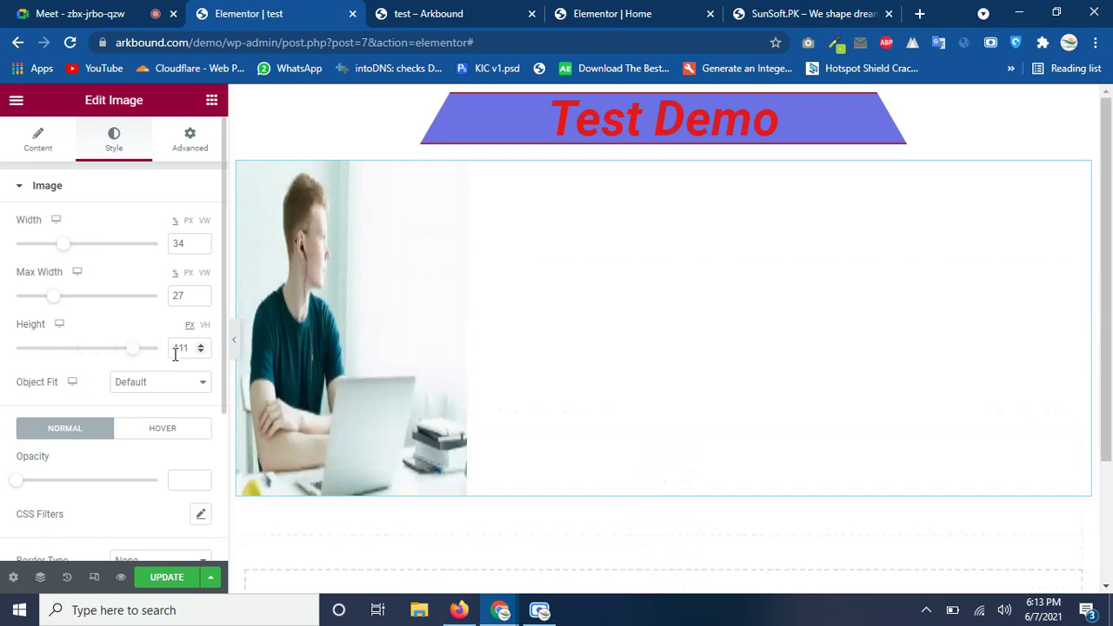
double_click(187, 349)
key("BackSpace")
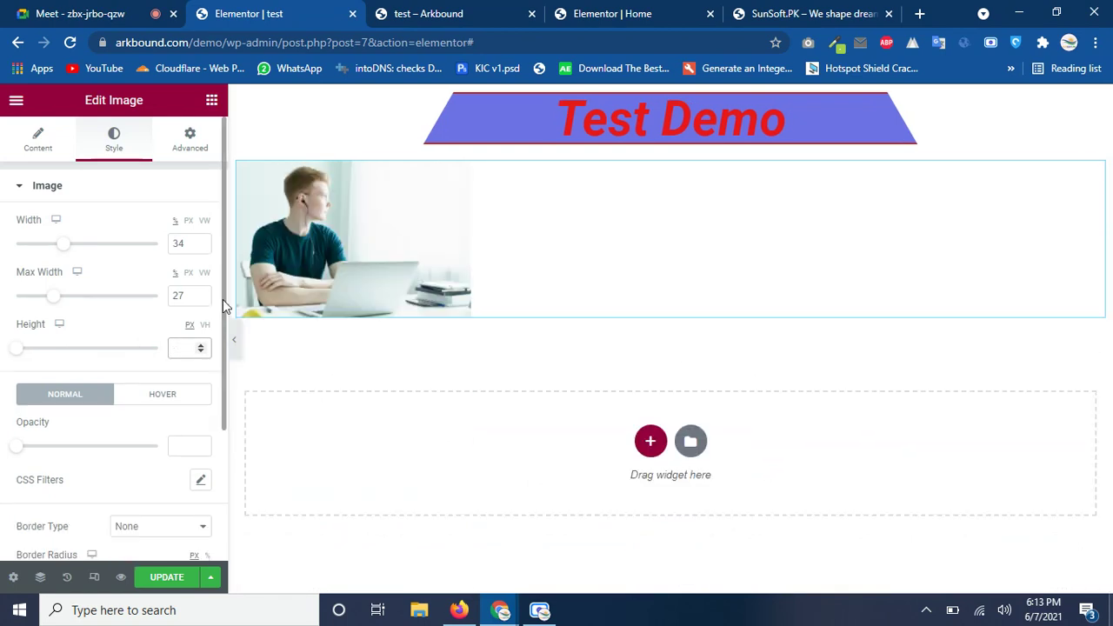
- Raise the image's normal opacity to the maximum and set its hover opacity to 0.63
left_click_drag(223, 299, 222, 452)
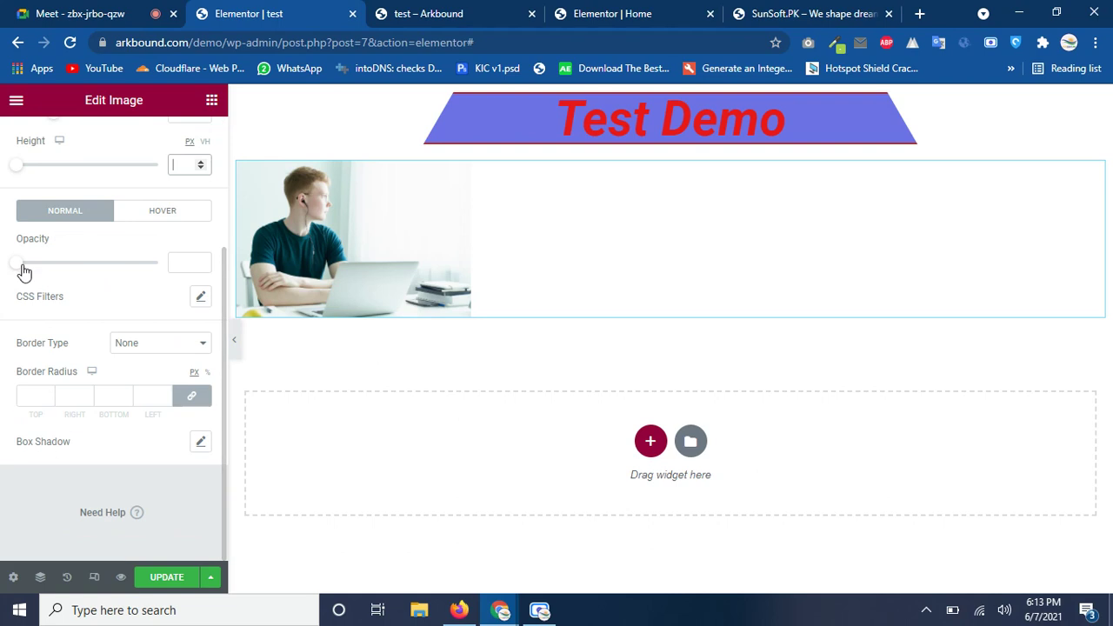
left_click_drag(16, 268, 160, 272)
left_click(161, 222)
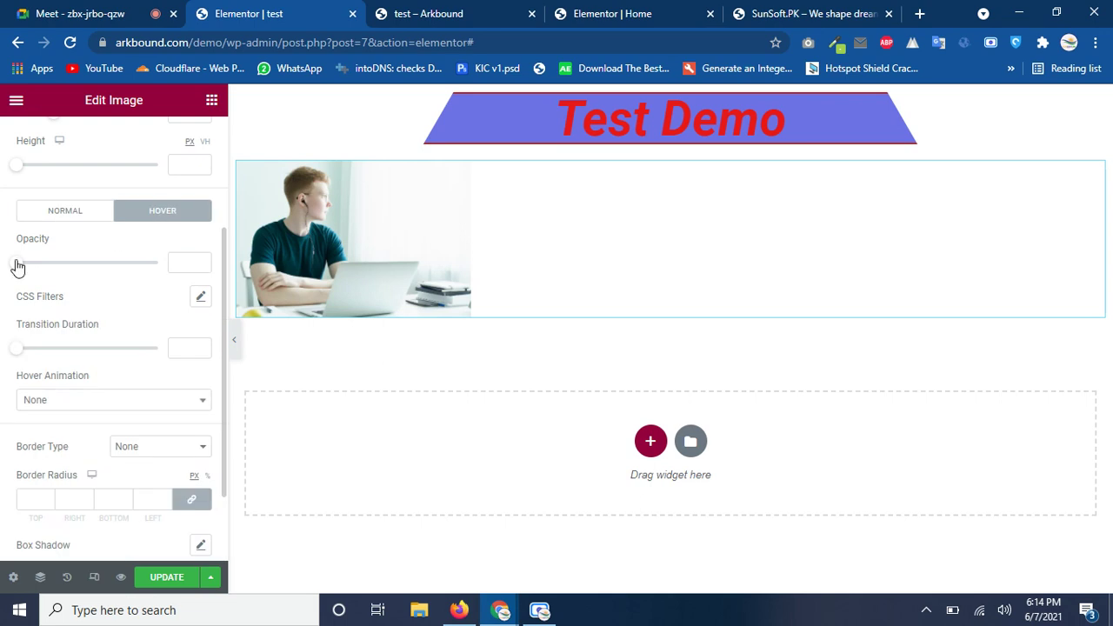
left_click_drag(17, 267, 49, 265)
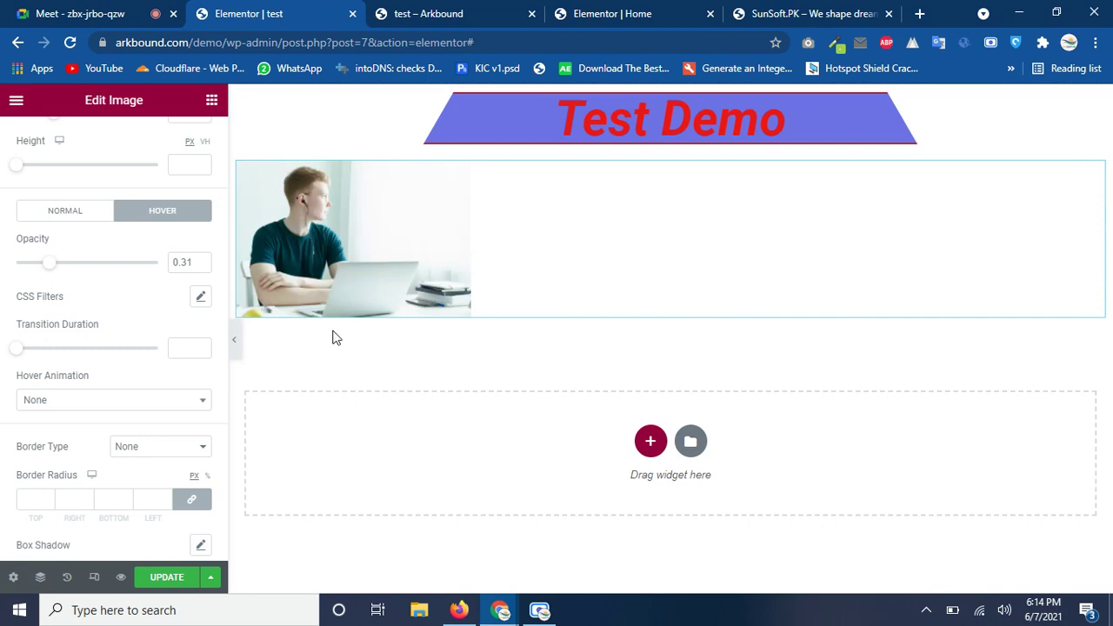
left_click_drag(53, 270, 101, 280)
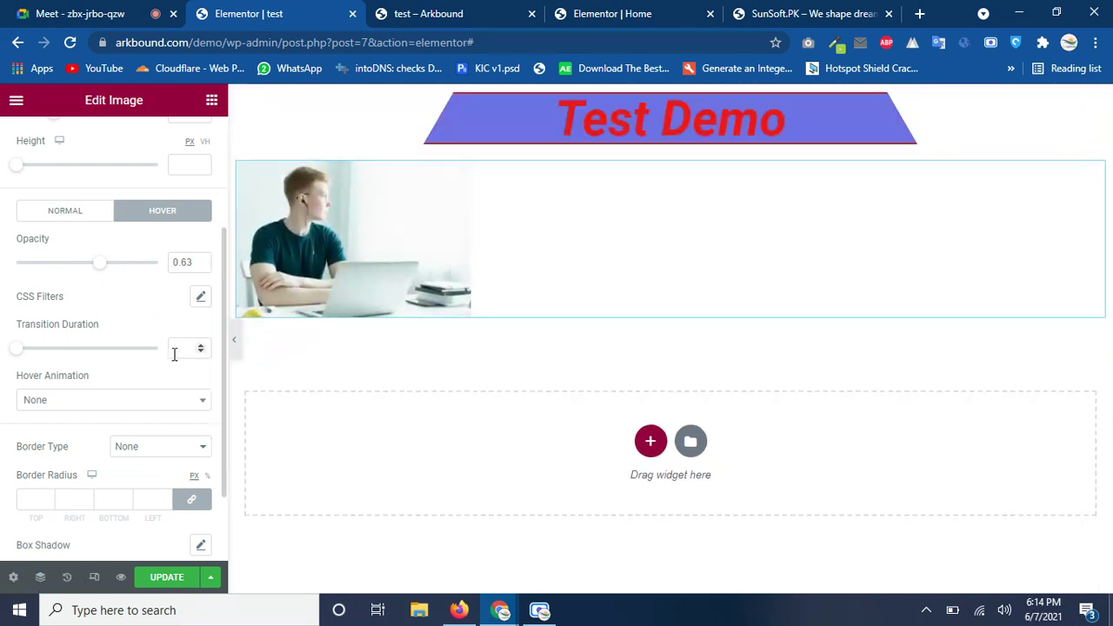
- Try the Shrink hover animation on the image, and set the hover animation to Pulse Grow
left_click_drag(13, 352, 40, 352)
left_click(95, 409)
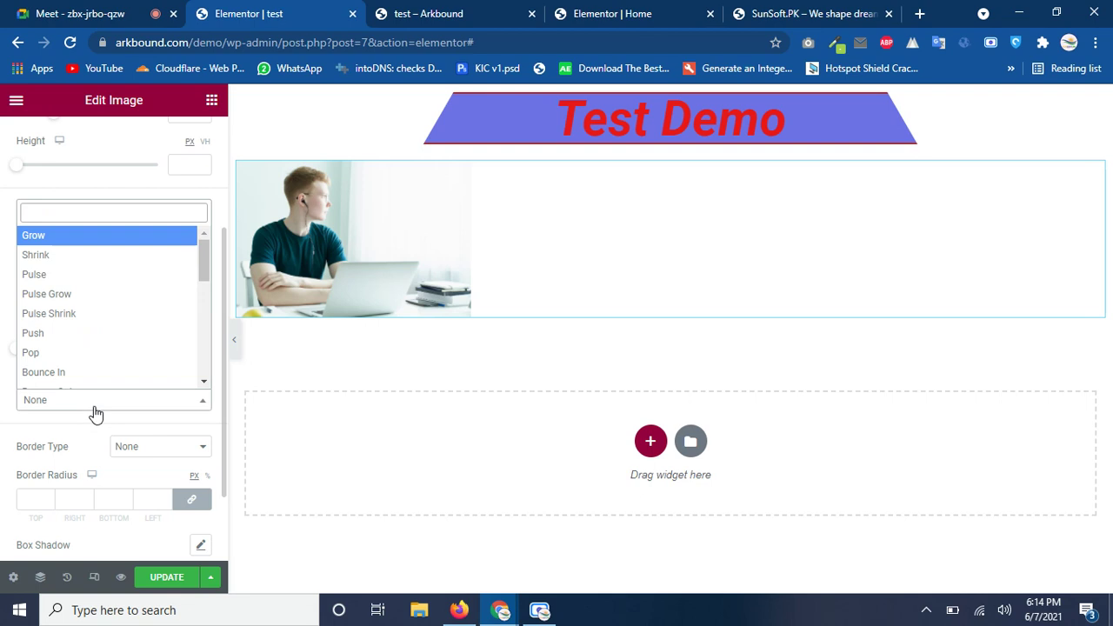
left_click(71, 265)
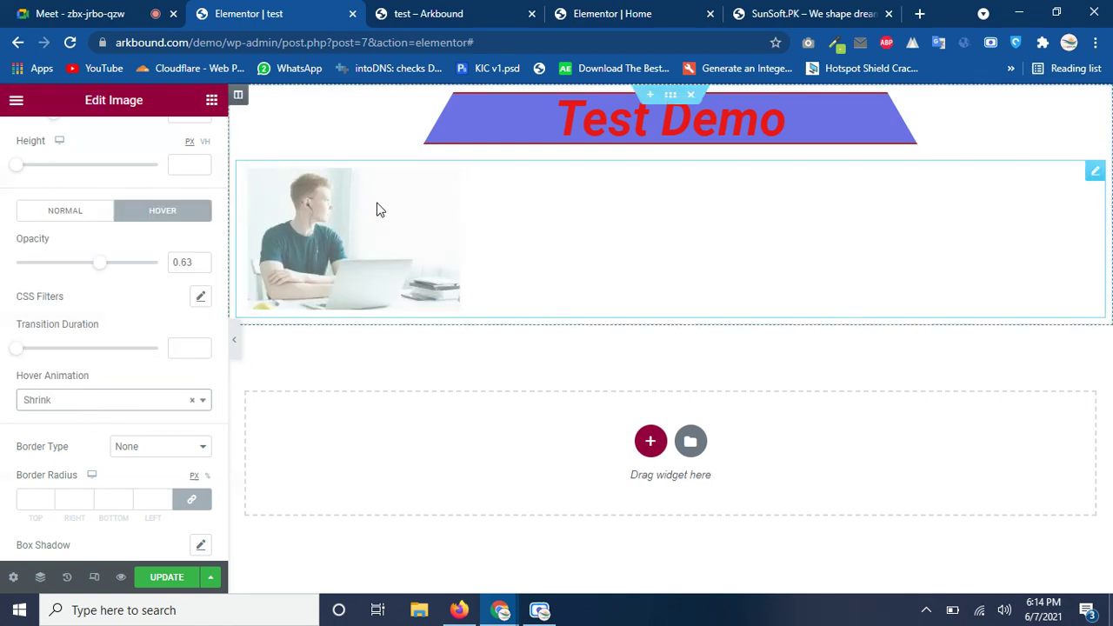
left_click(56, 407)
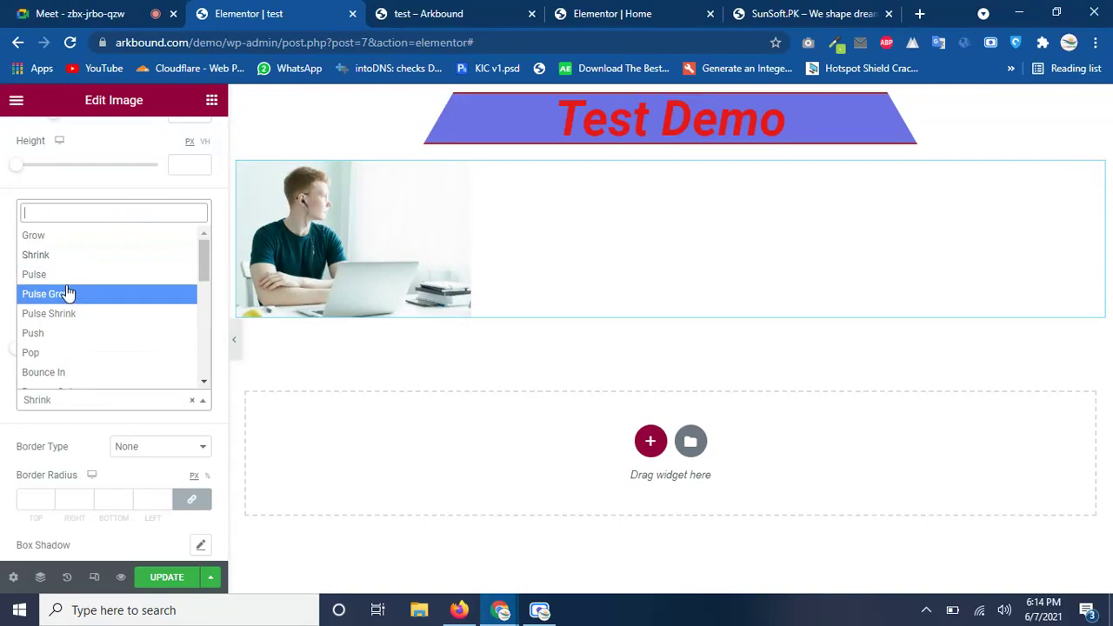
left_click(66, 293)
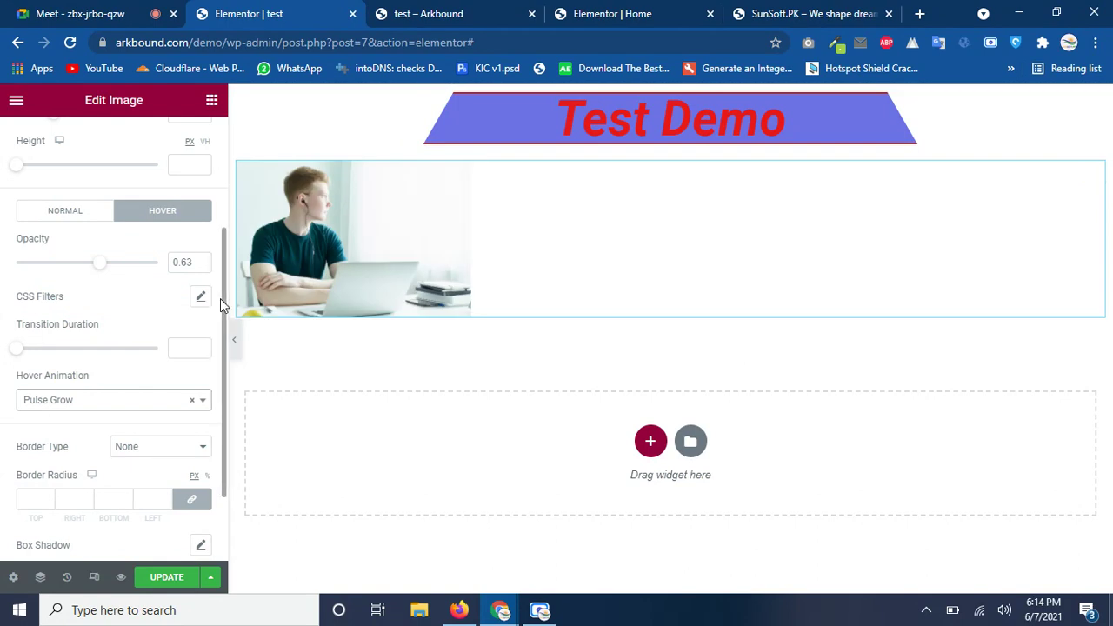
- Give the image a solid border with a width of 5 on all sides in its normal state
left_click(66, 214)
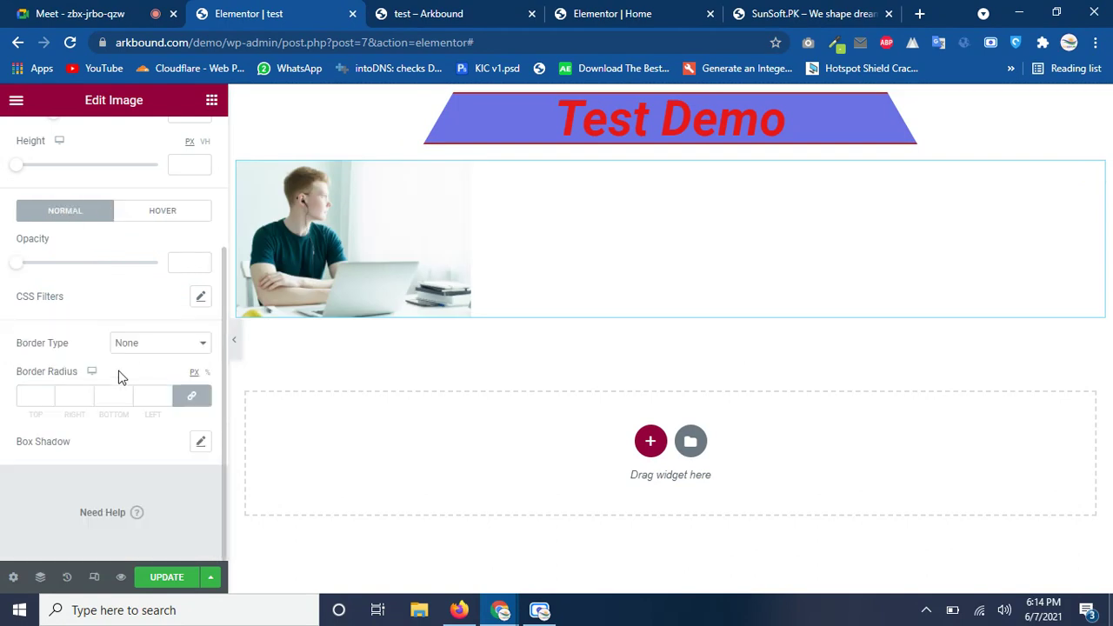
left_click(143, 348)
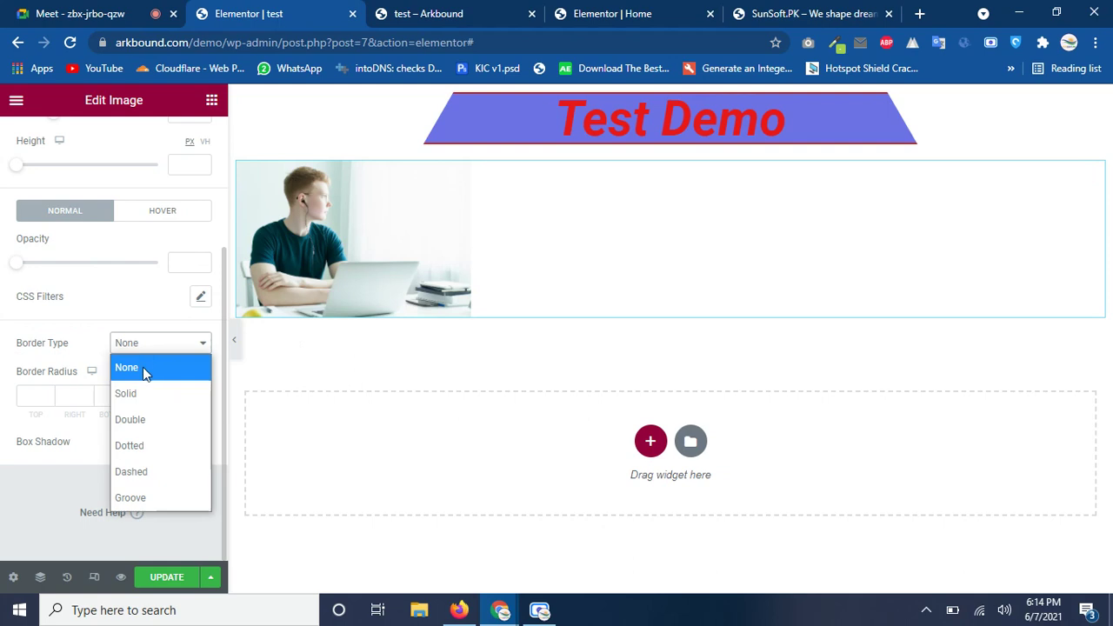
left_click(142, 390)
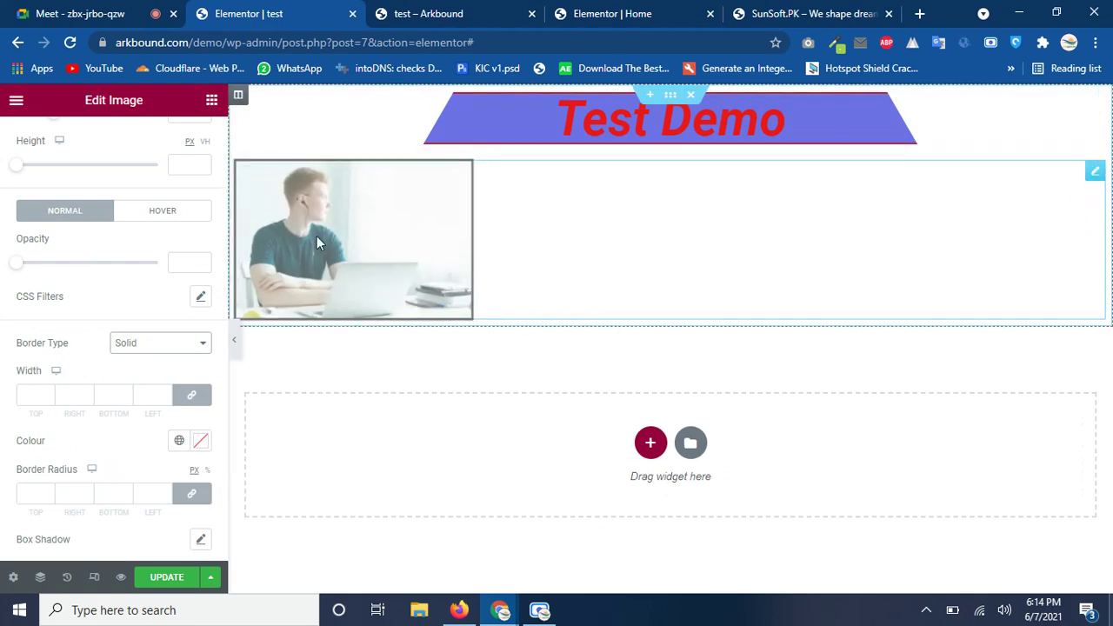
left_click(127, 393)
left_click(127, 392)
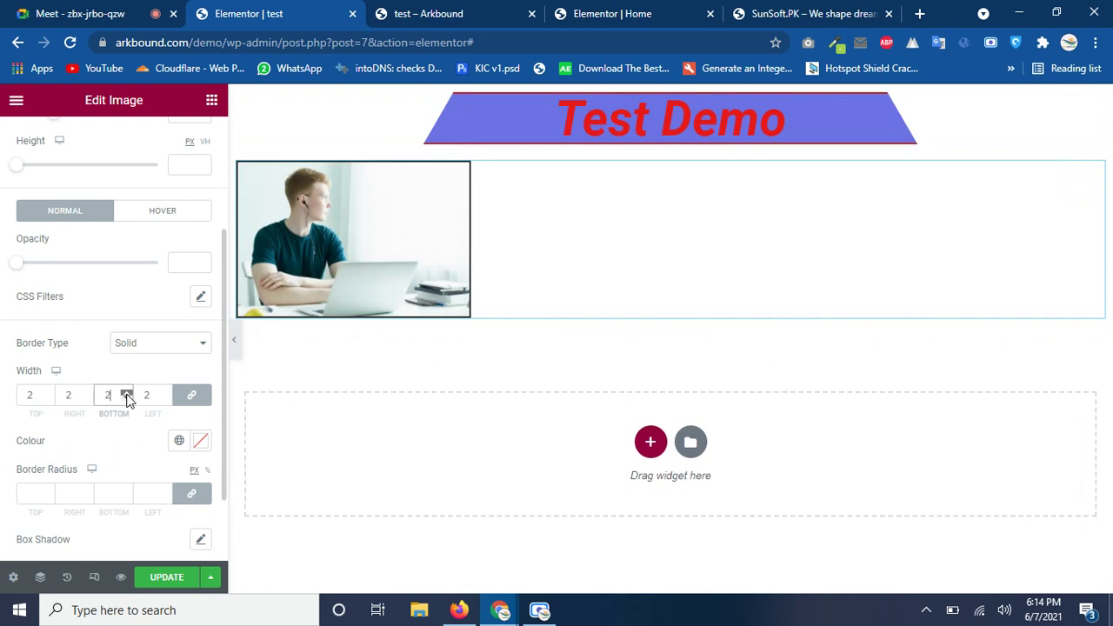
left_click(127, 393)
left_click(127, 393)
left_click(127, 393)
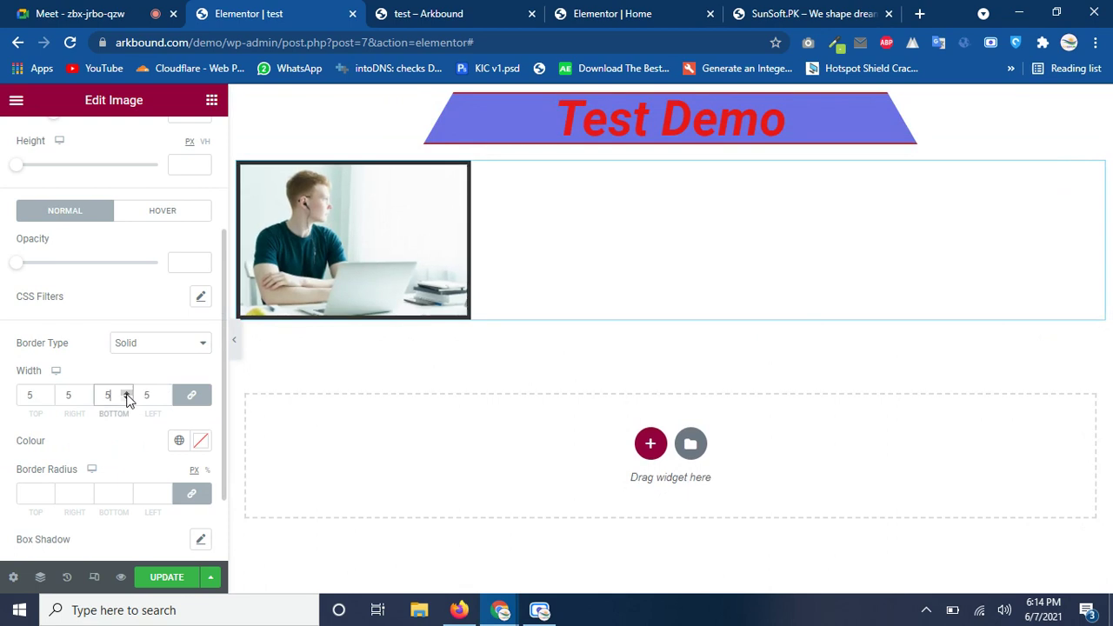
- Set the image's border radius to 15 px on all corners and preview the page without the editing panel
left_click(127, 494)
left_click(127, 492)
left_click(127, 492)
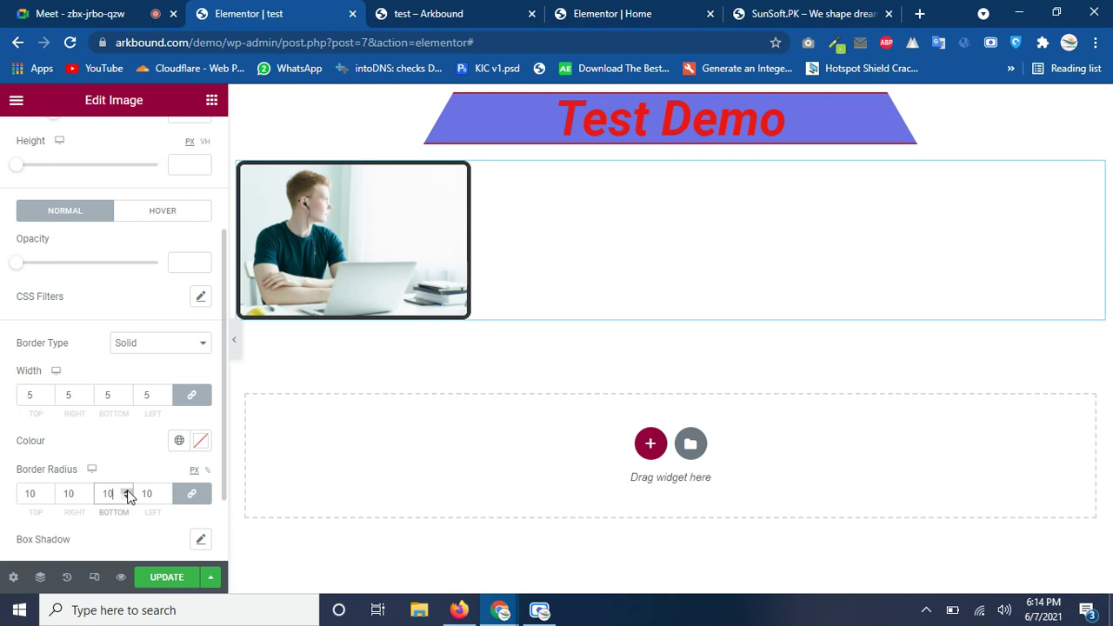
left_click(127, 491)
left_click(127, 491)
left_click(127, 492)
left_click(233, 345)
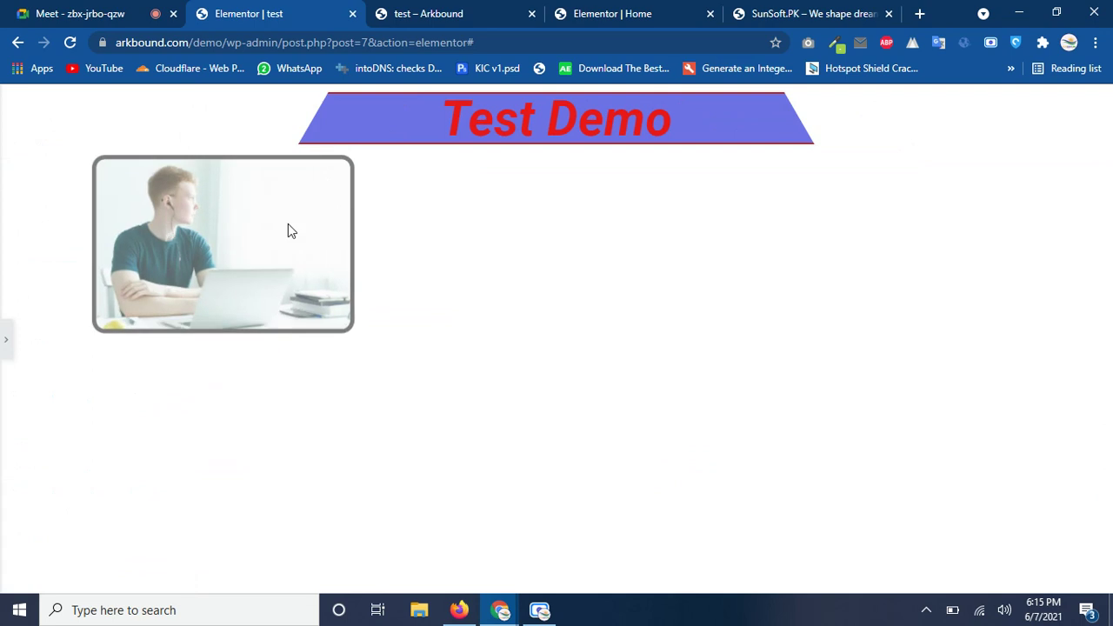
left_click(5, 339)
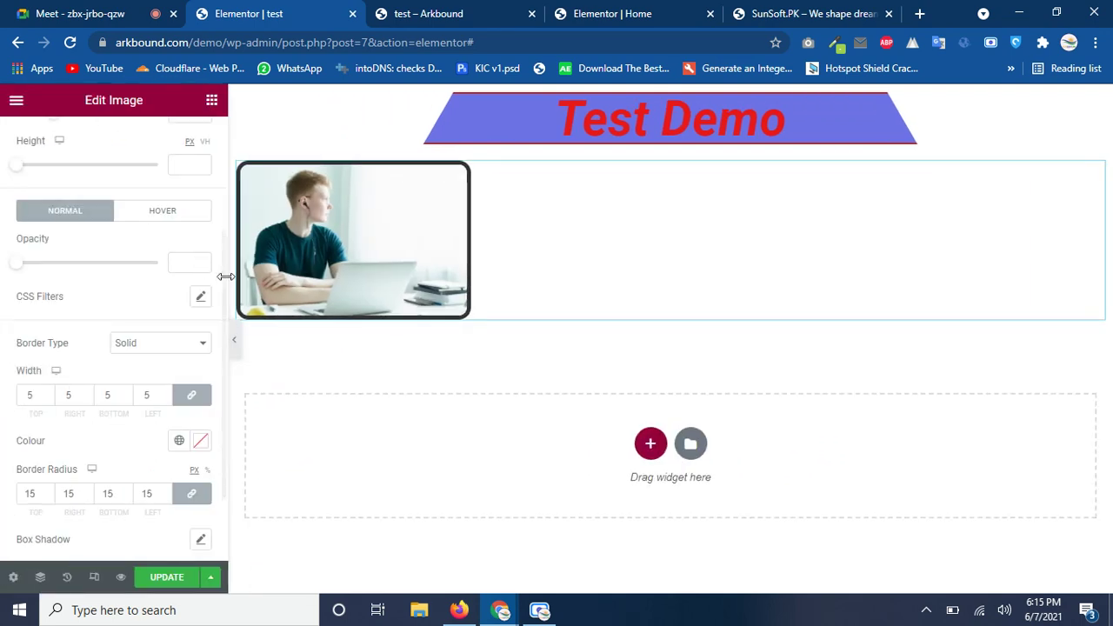
- Add a box shadow with the default settings to the image and preview it without the editing panel
left_click_drag(223, 269, 222, 381)
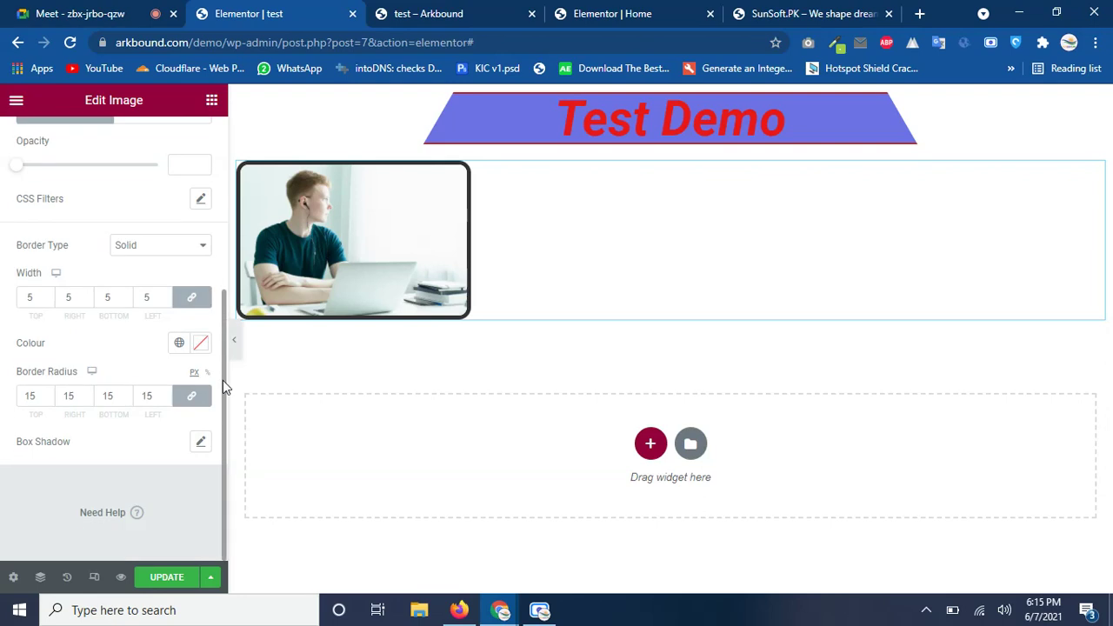
left_click(201, 443)
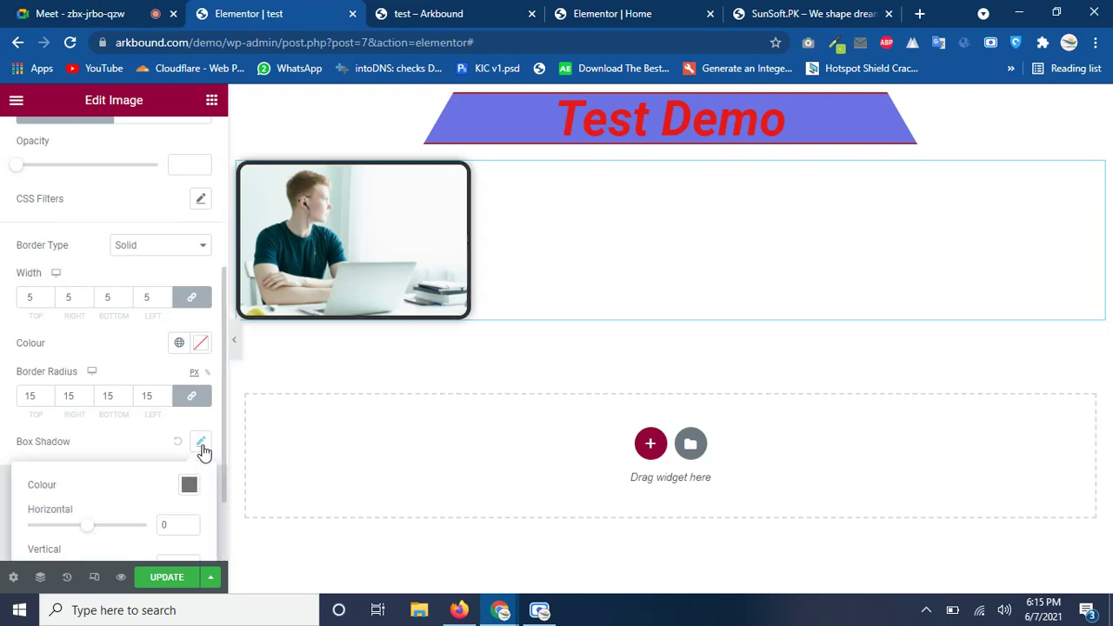
left_click(233, 355)
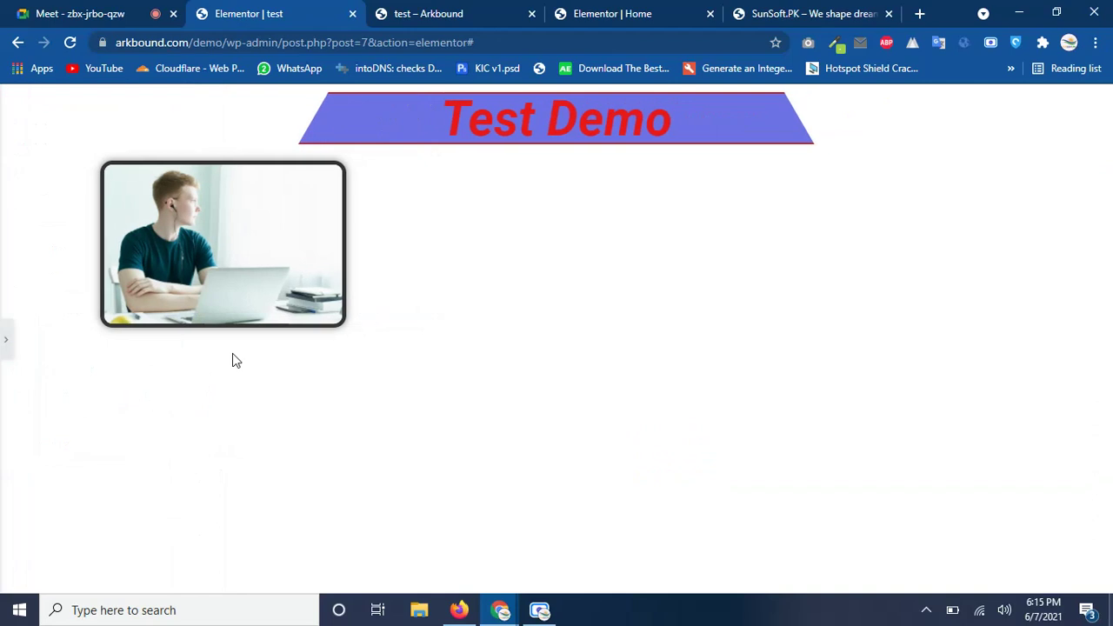
left_click(3, 347)
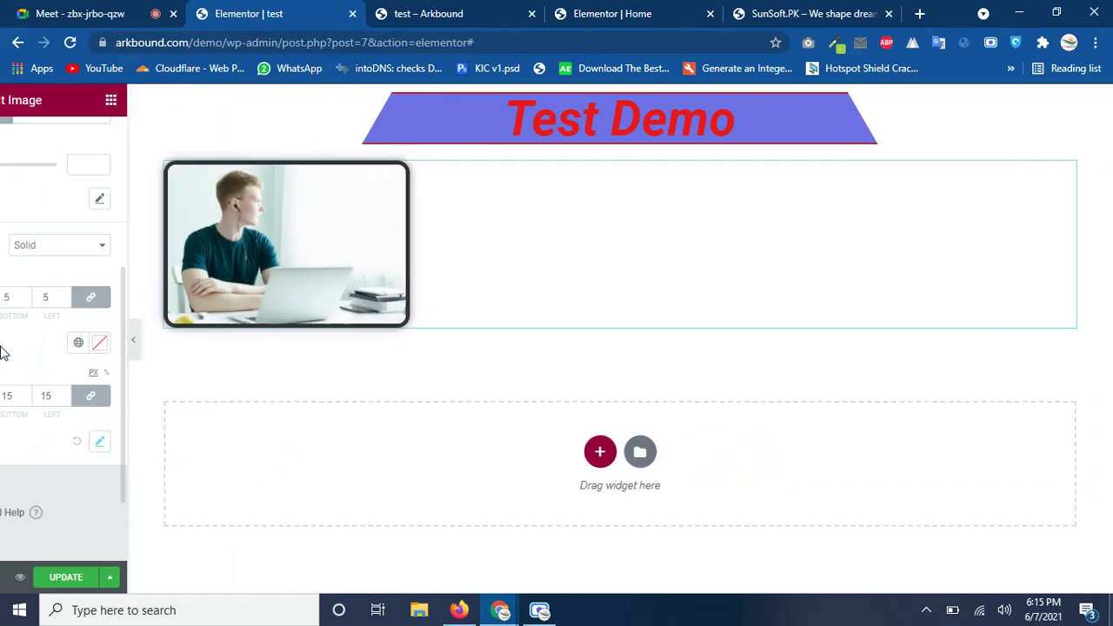
- Look through the image's advanced settings, from margin and padding down to Custom CSS
scroll(219, 171, "up", 5)
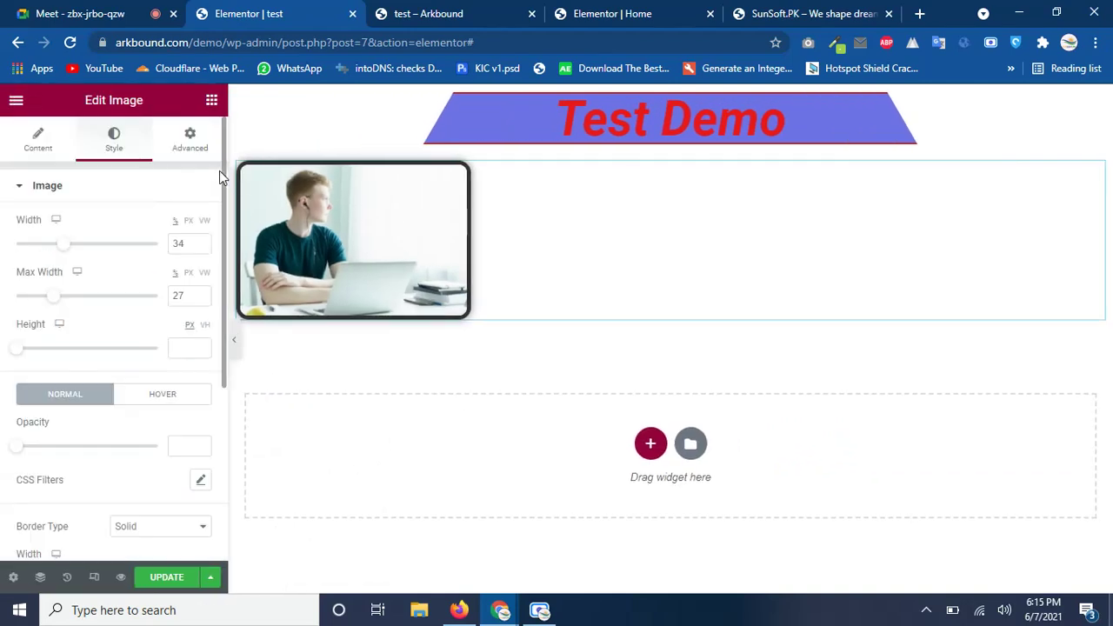
left_click(214, 151)
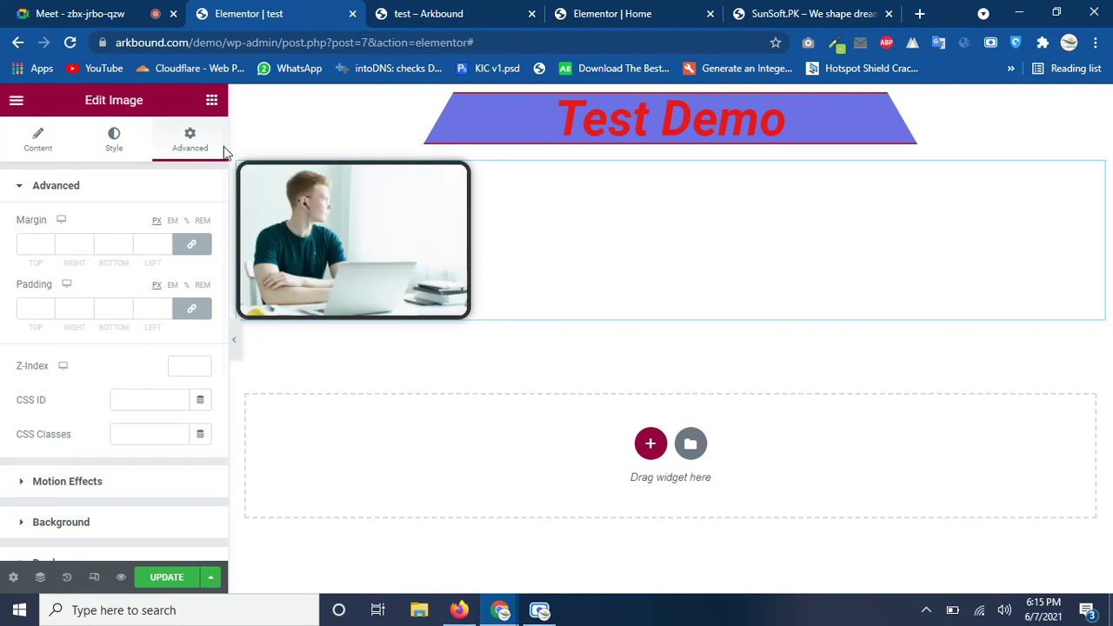
scroll(216, 305, "down", 3)
scroll(211, 335, "down", 2)
scroll(222, 252, "up", 3)
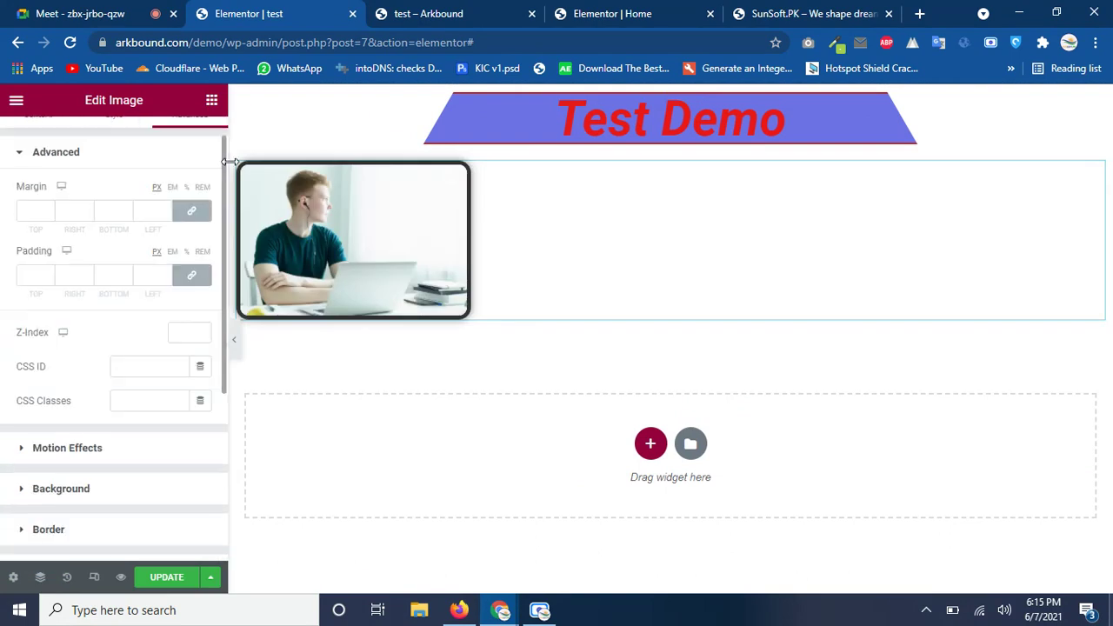
scroll(224, 265, "down", 2)
scroll(225, 192, "up", 2)
scroll(225, 192, "up", 2)
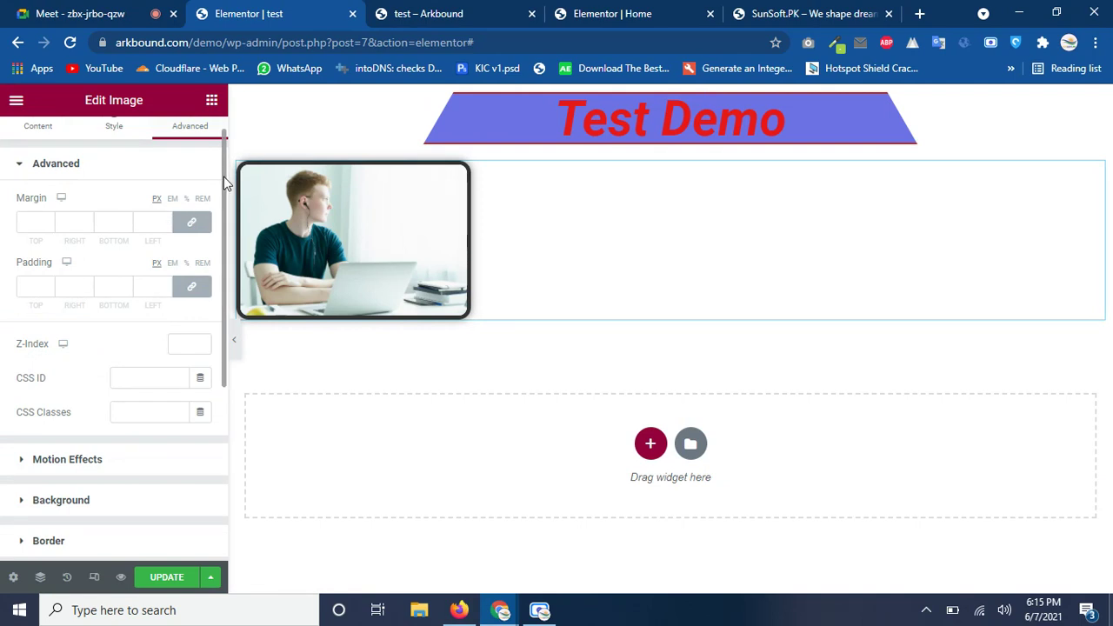
scroll(223, 177, "down", 3)
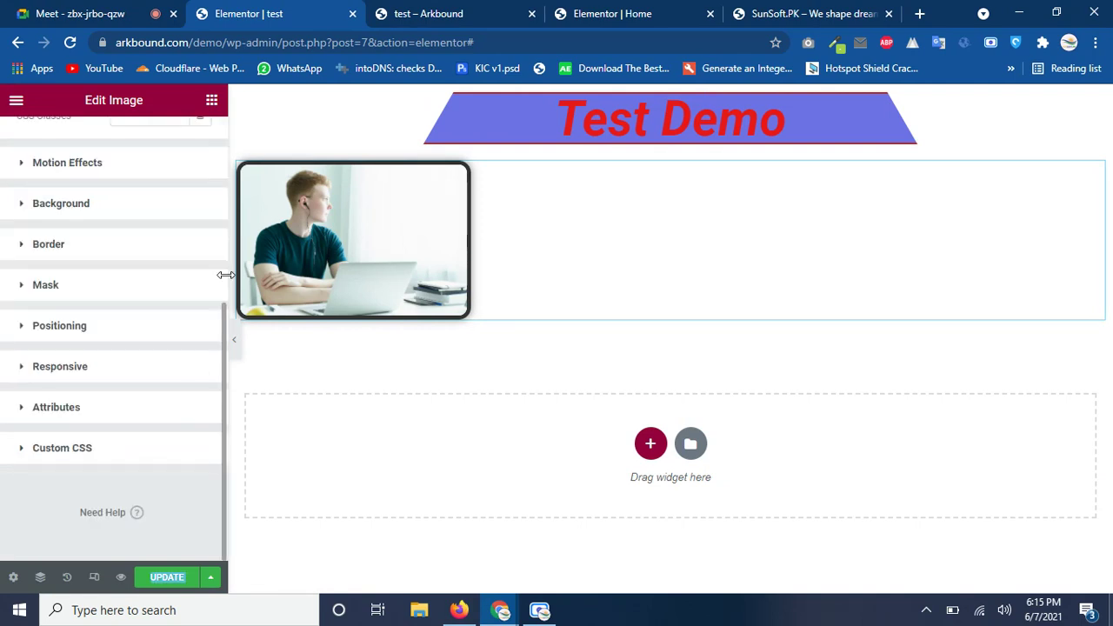
- Try the Fade In entrance animation on the image, and set the entrance animation to Fade In Up
left_click(23, 165)
left_click(102, 287)
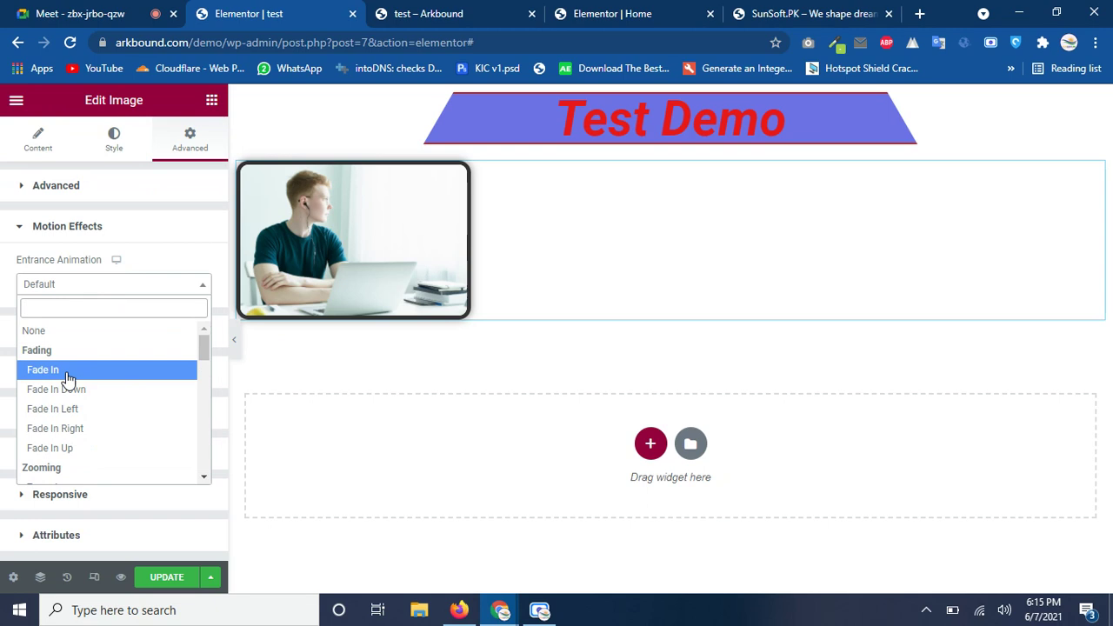
left_click(67, 372)
left_click(105, 284)
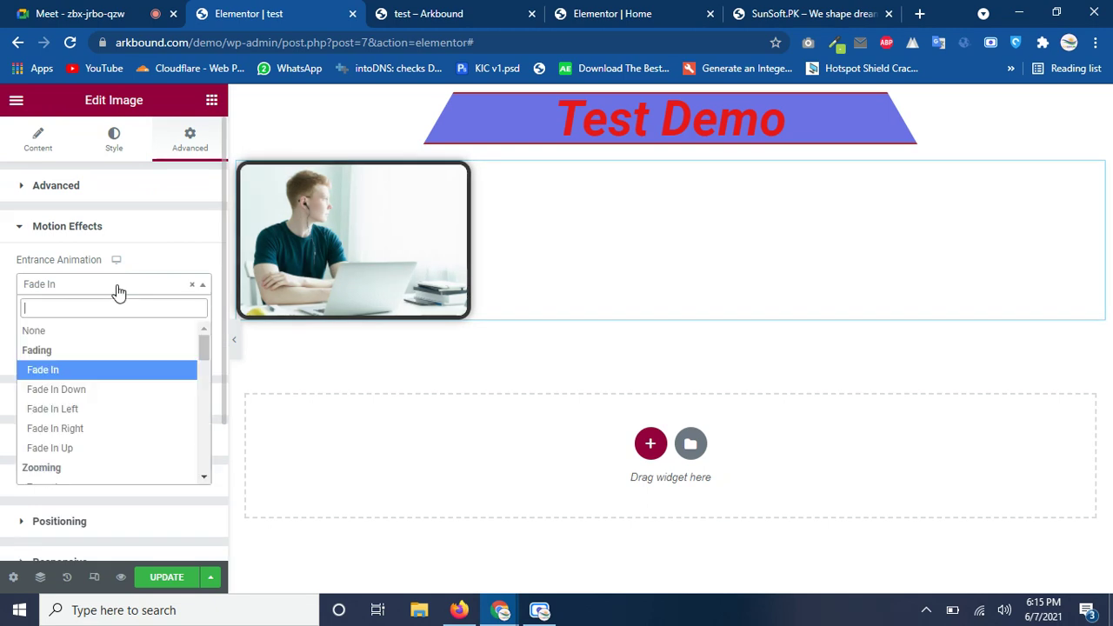
left_click(54, 447)
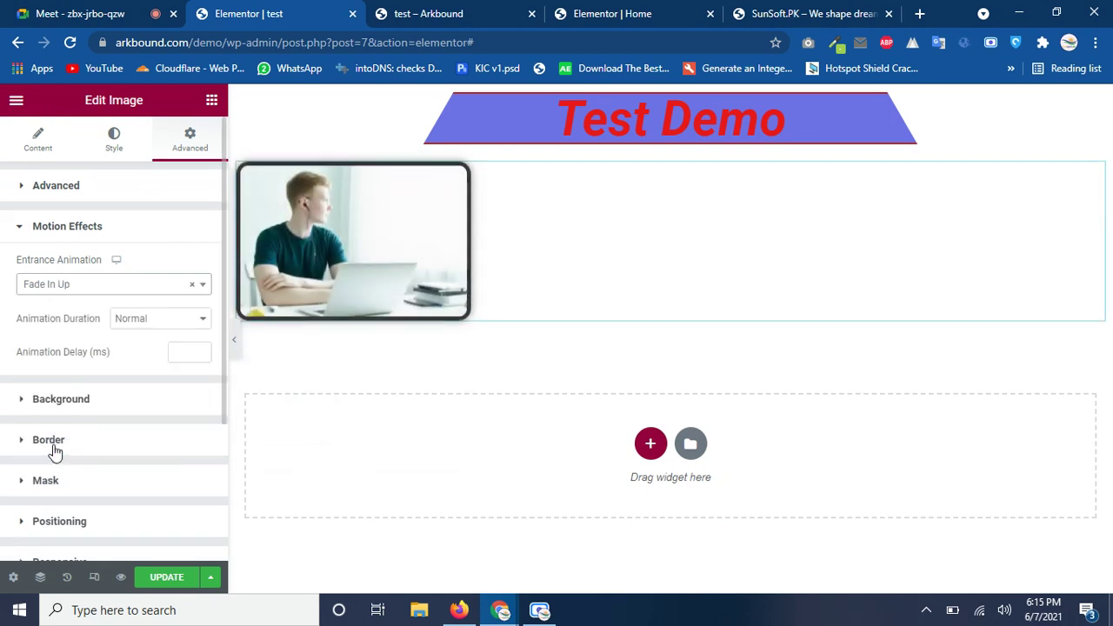
- Review the image's background, style and content settings, and return to the list of basic widgets
left_click(61, 398)
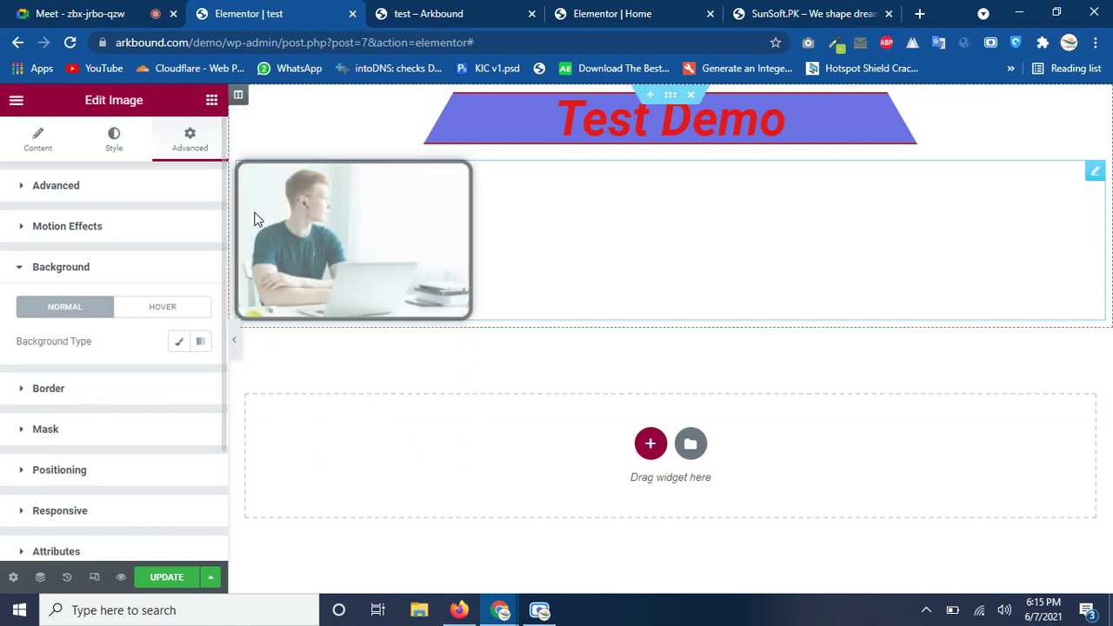
left_click(114, 144)
left_click(35, 146)
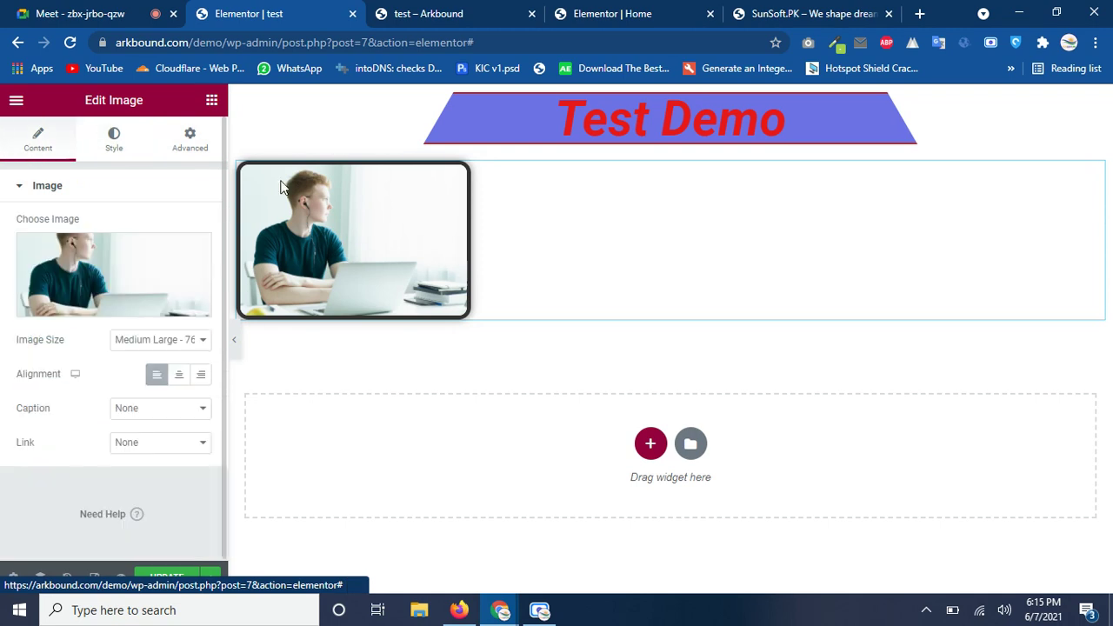
left_click(211, 101)
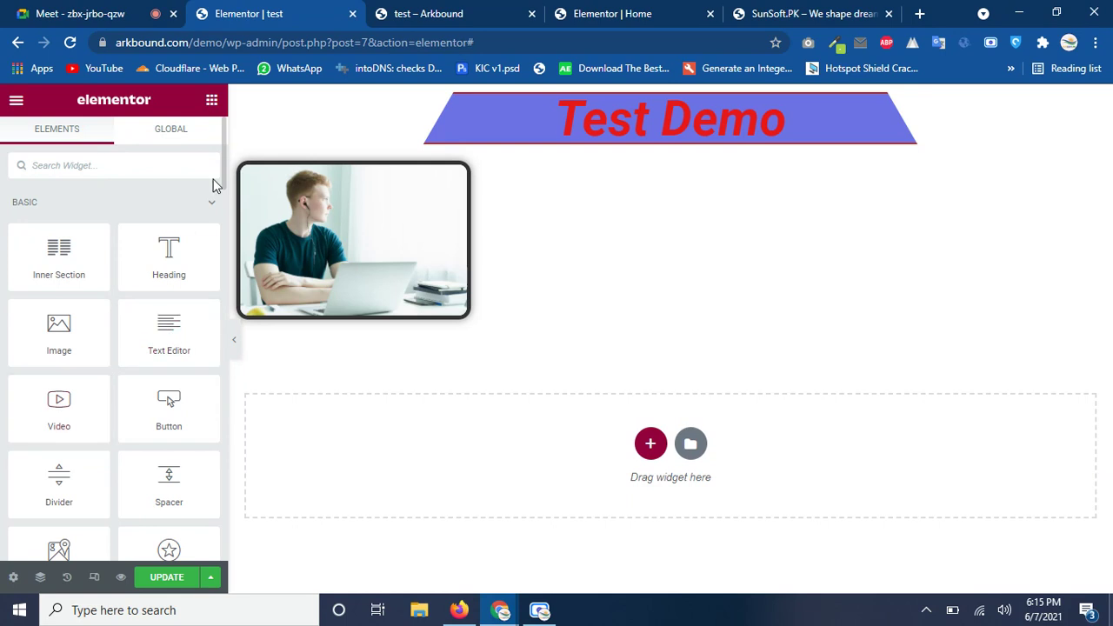
mouse_move(222, 160)
left_mouse_down()
mouse_move(223, 201)
mouse_move(224, 173)
left_mouse_up()
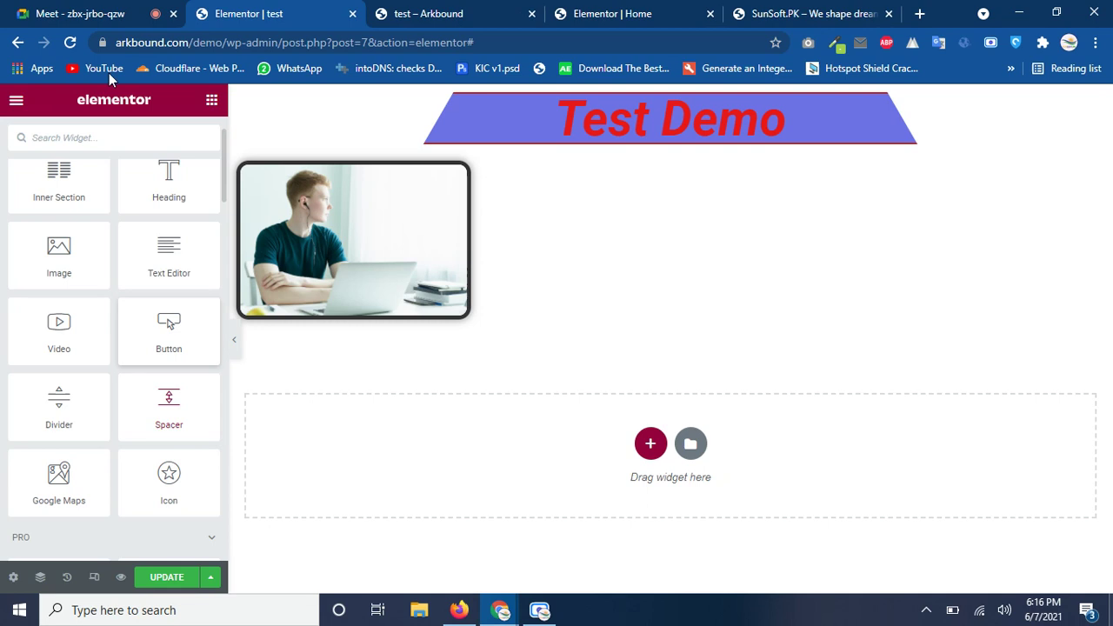
- Switch to the Google Meet call to check it, and return to the Elementor editor of the test page
left_click(37, 12)
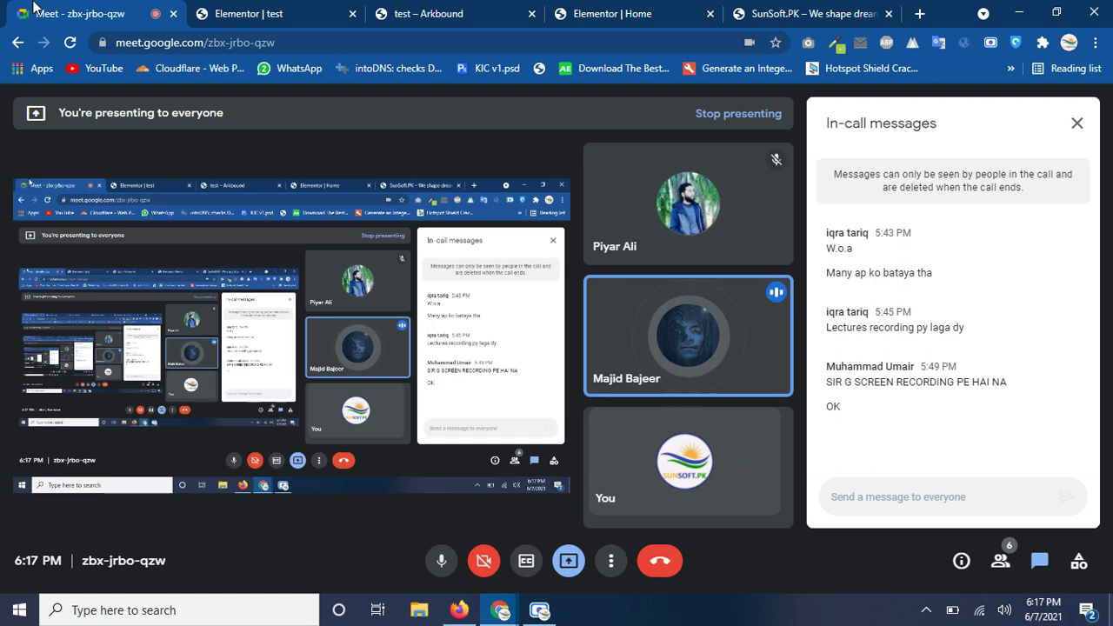
left_click(280, 13)
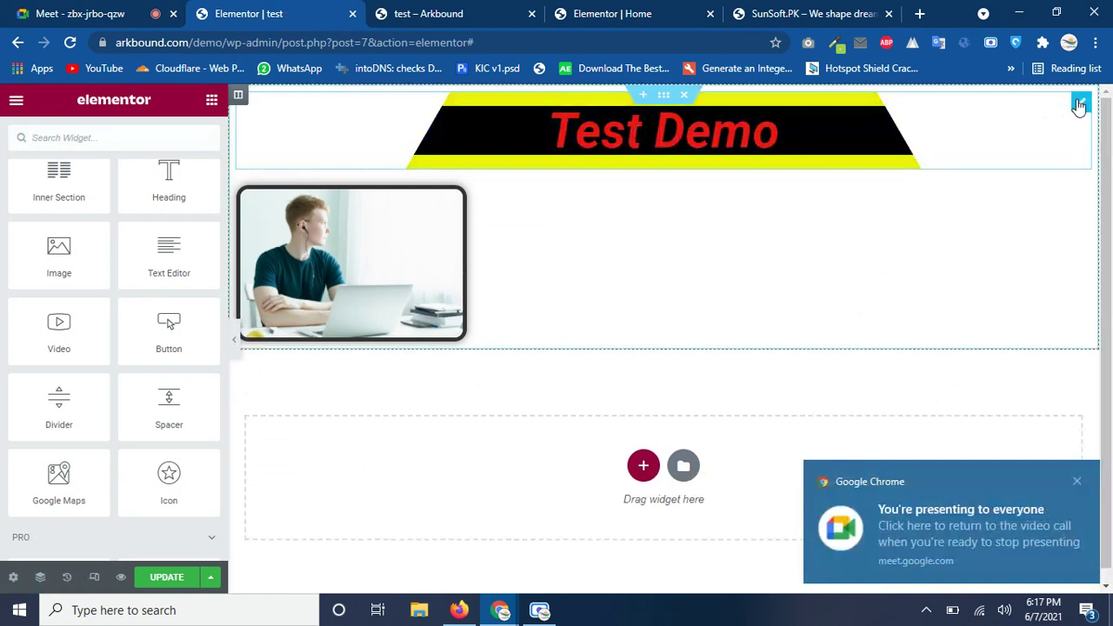
- Set the mask shape of the Test Demo heading to Circle
left_click(1078, 106)
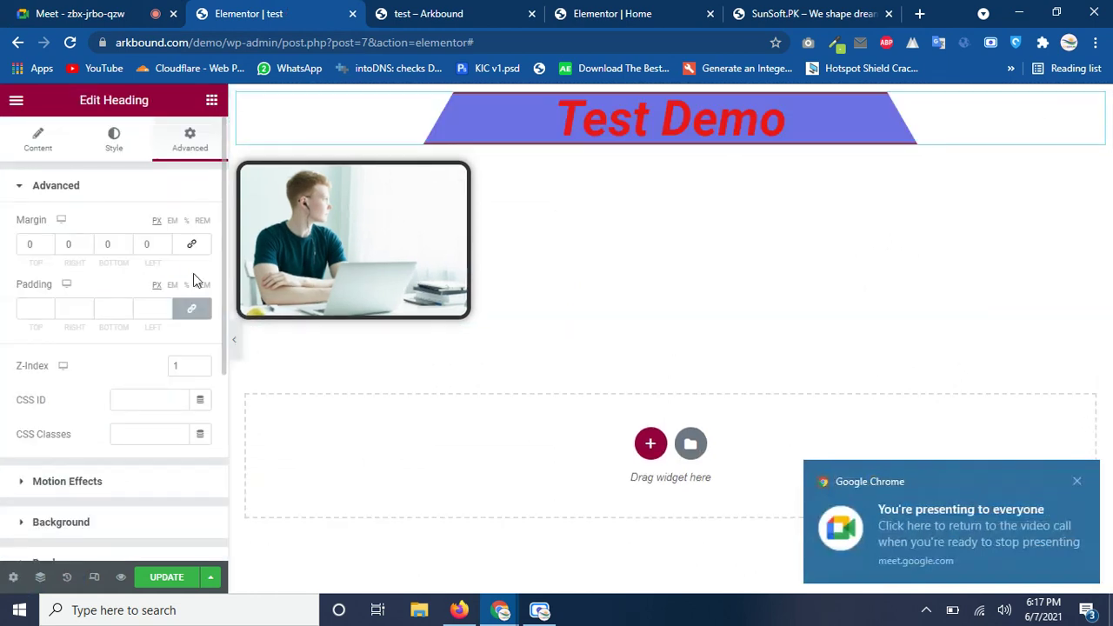
scroll(200, 408, "down", 4)
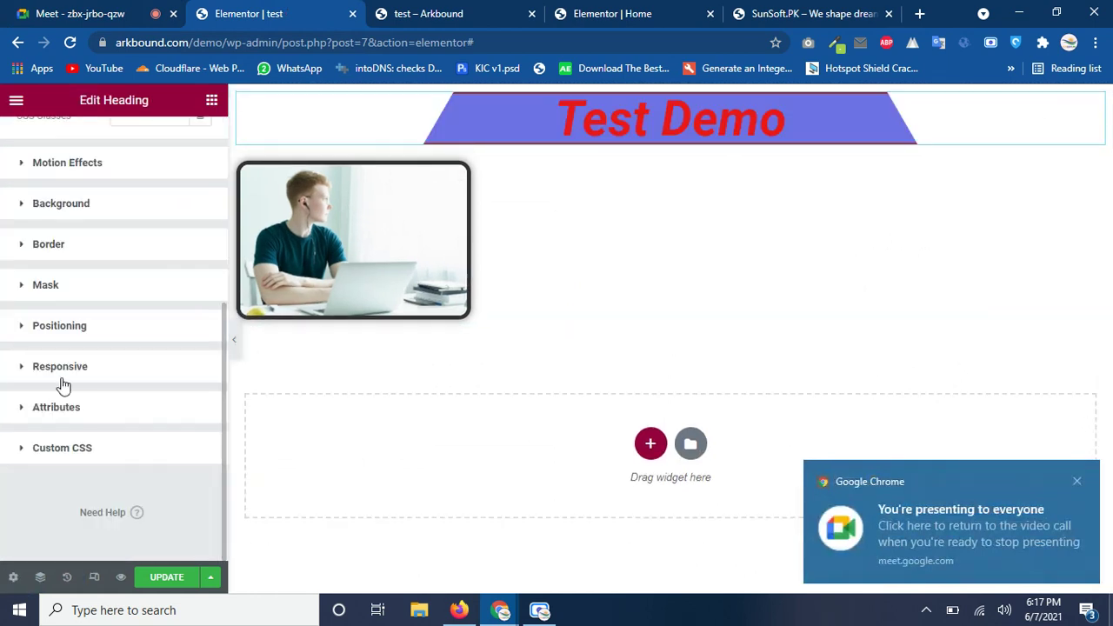
left_click(22, 293)
left_click(130, 417)
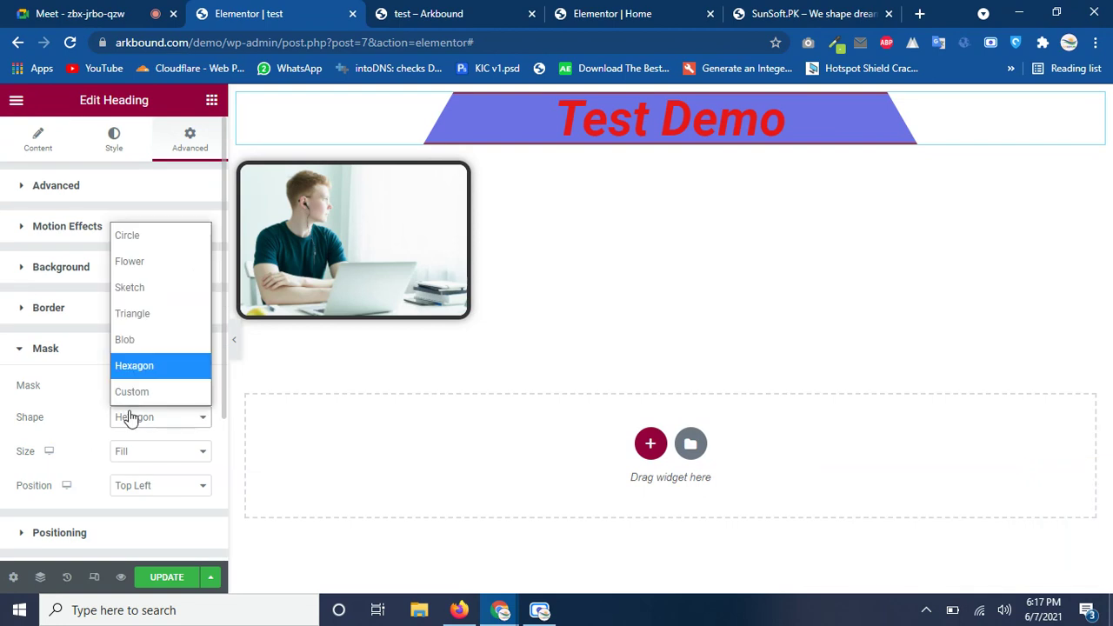
left_click(126, 234)
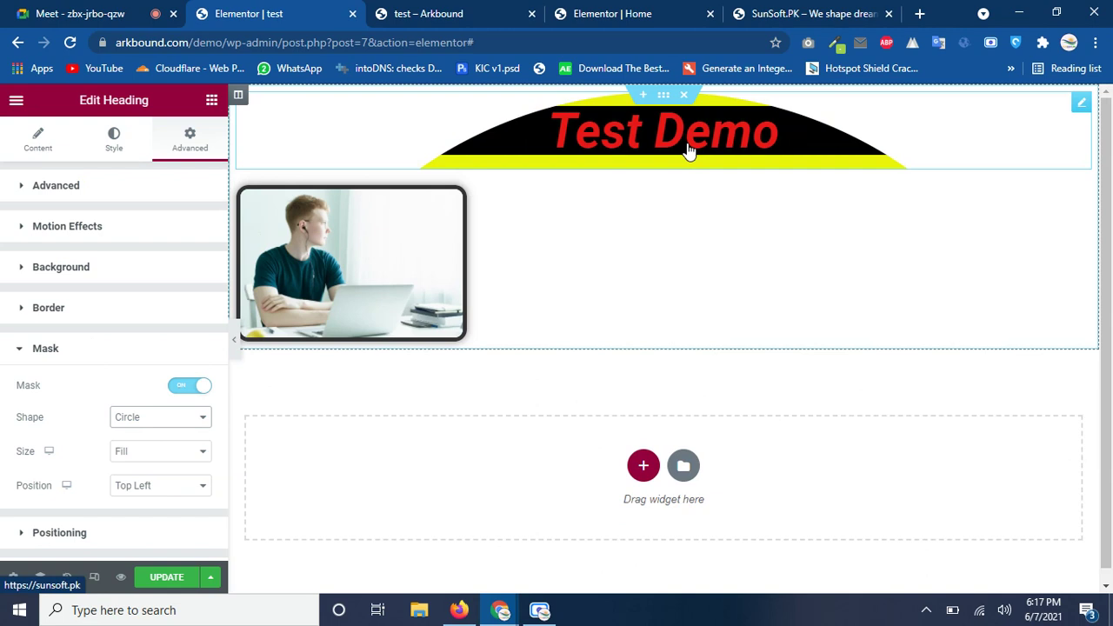
- Try the Fit mask size on the heading, and set the mask size back to Fill
left_click(164, 451)
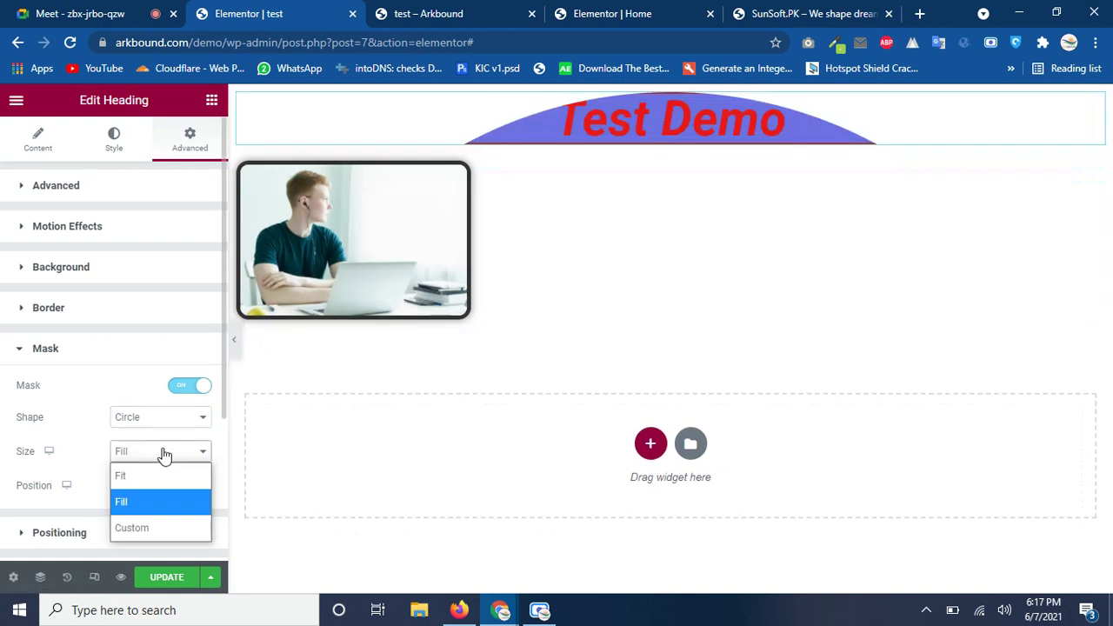
left_click(161, 472)
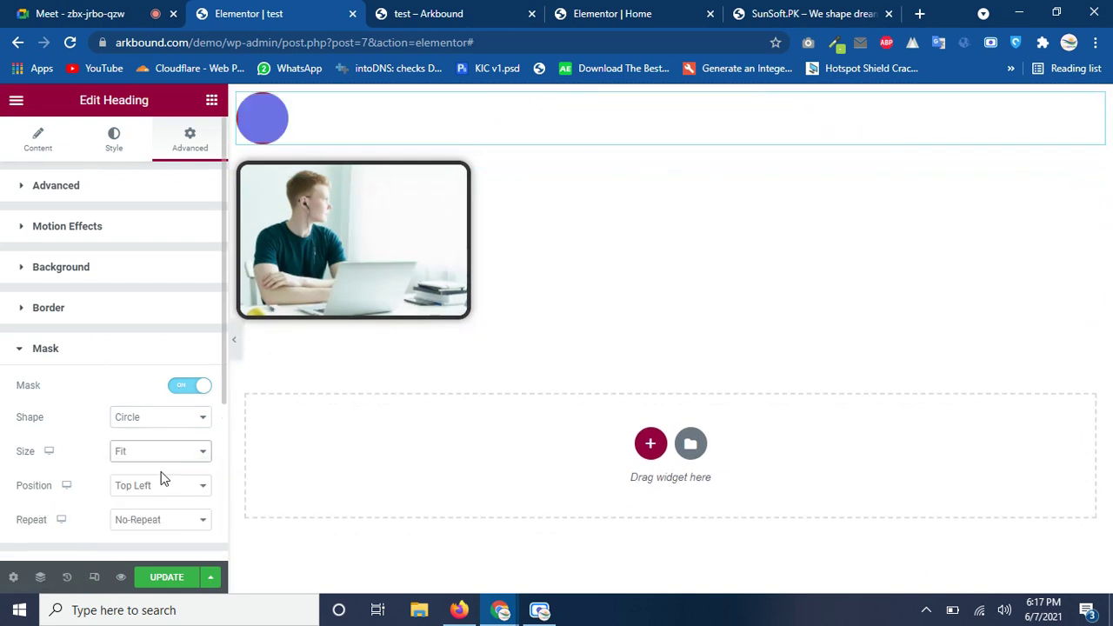
left_click(162, 459)
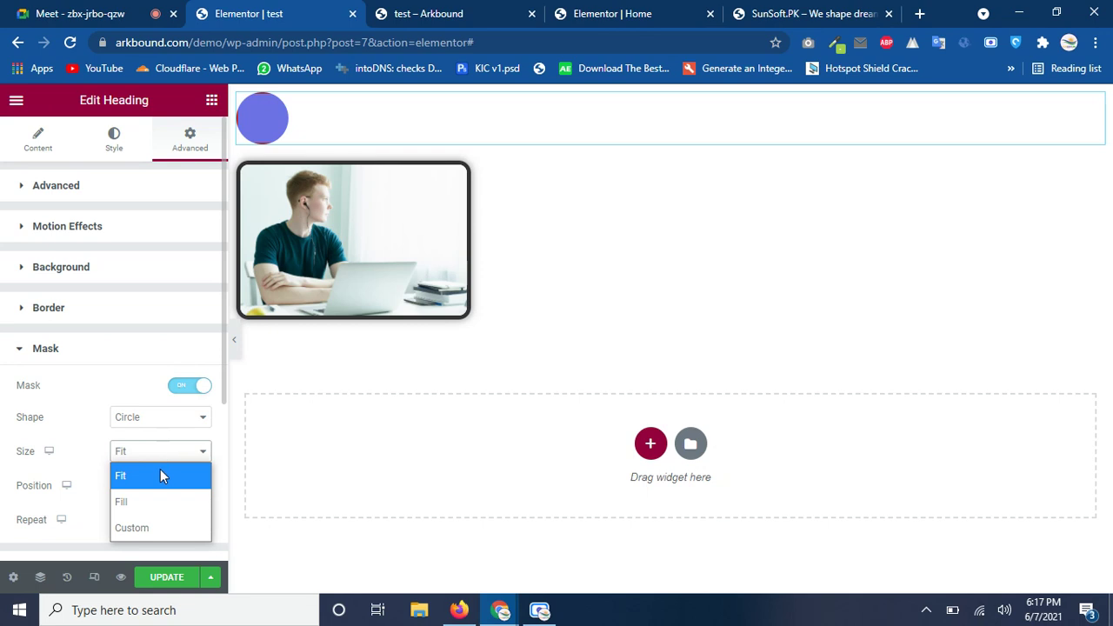
left_click(131, 503)
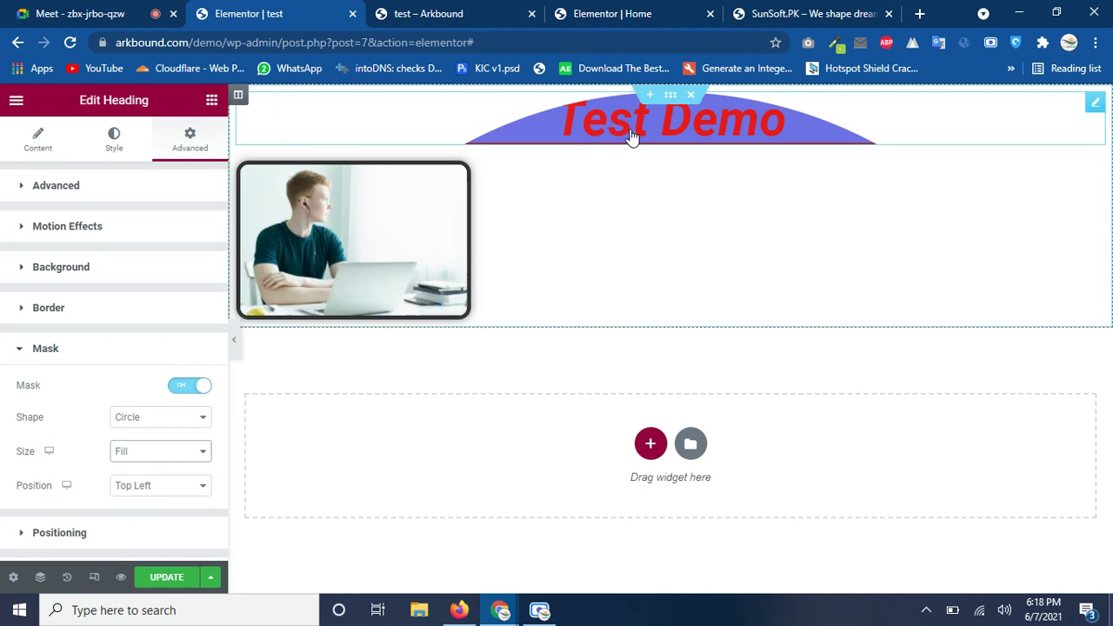
- Try a Custom mask size with a scale of 95% on the heading, view the position options, and restore the Fill size
left_click(161, 451)
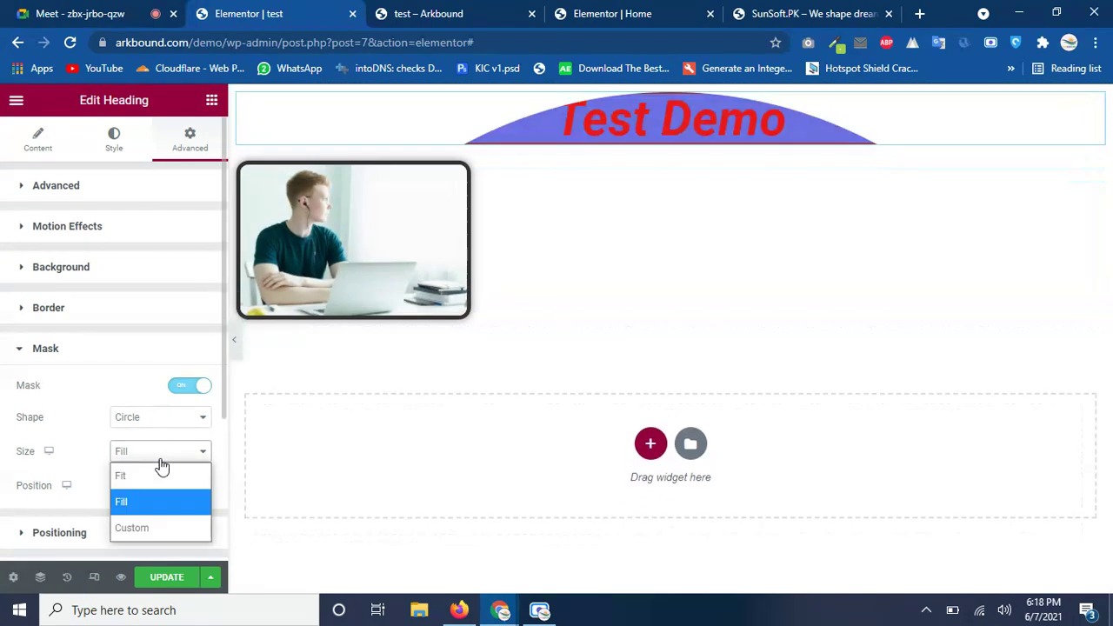
left_click(142, 529)
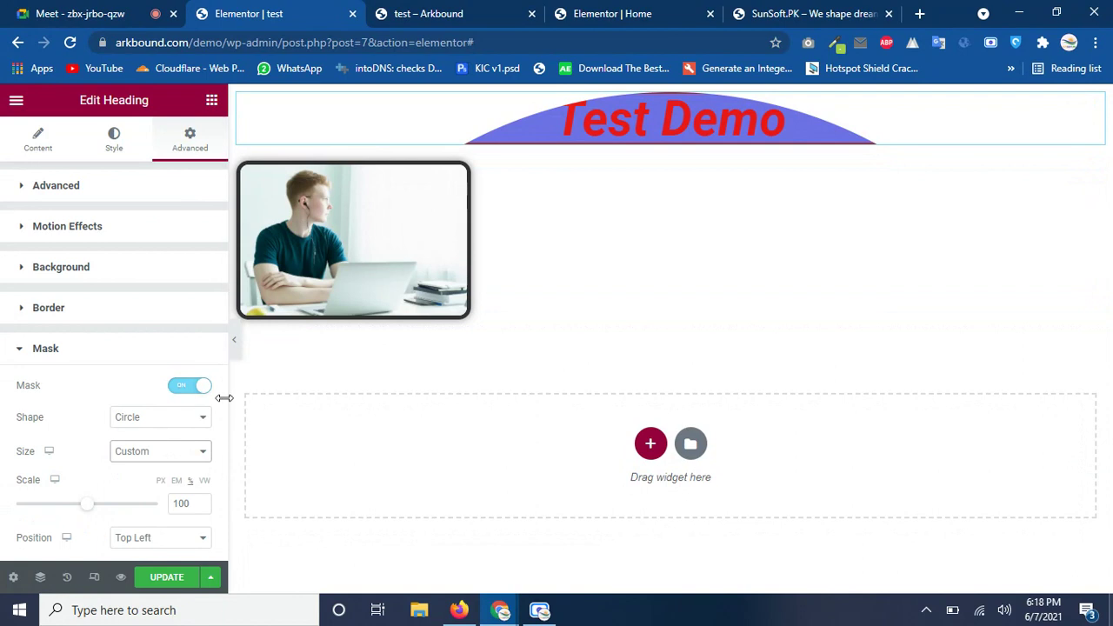
left_click_drag(222, 344, 222, 440)
mouse_move(89, 353)
left_mouse_down()
mouse_move(101, 350)
mouse_move(84, 350)
left_mouse_up()
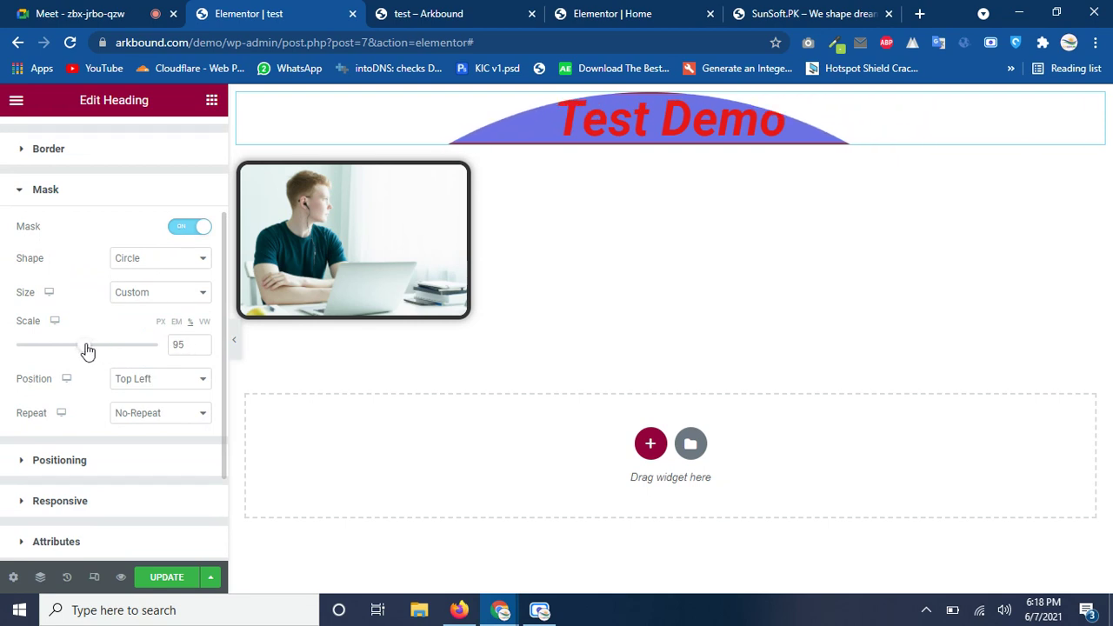
left_click(140, 384)
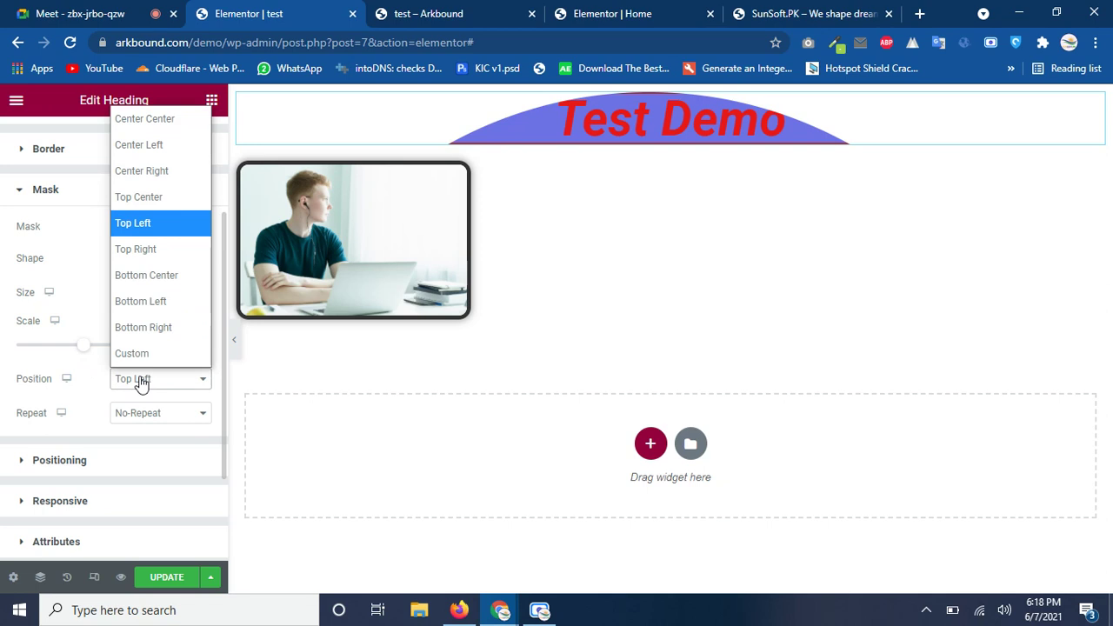
left_click(142, 381)
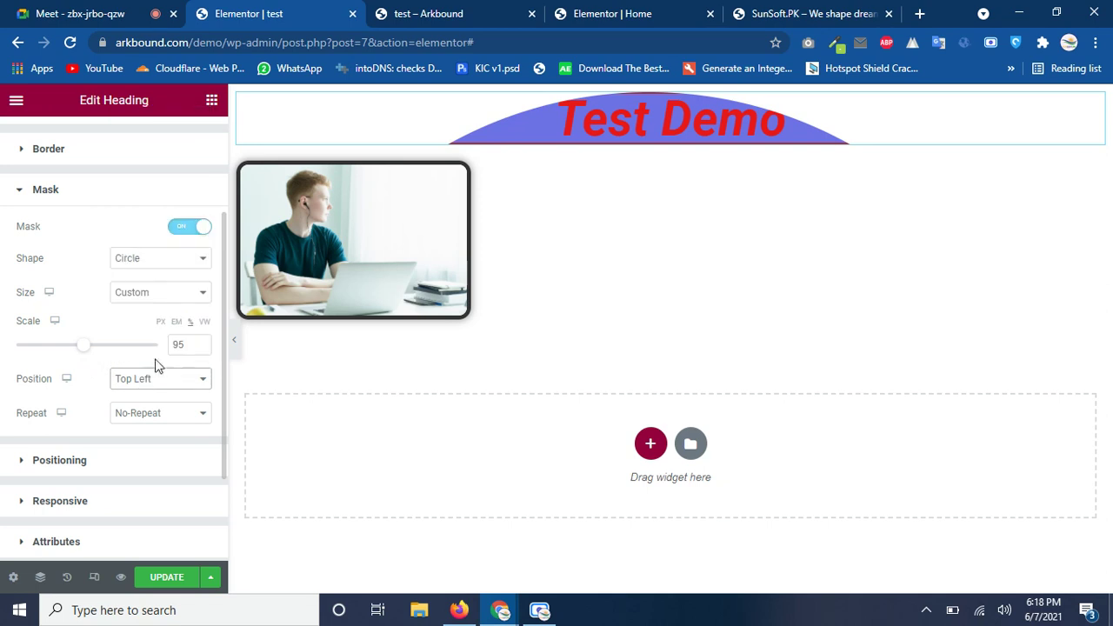
left_click(151, 294)
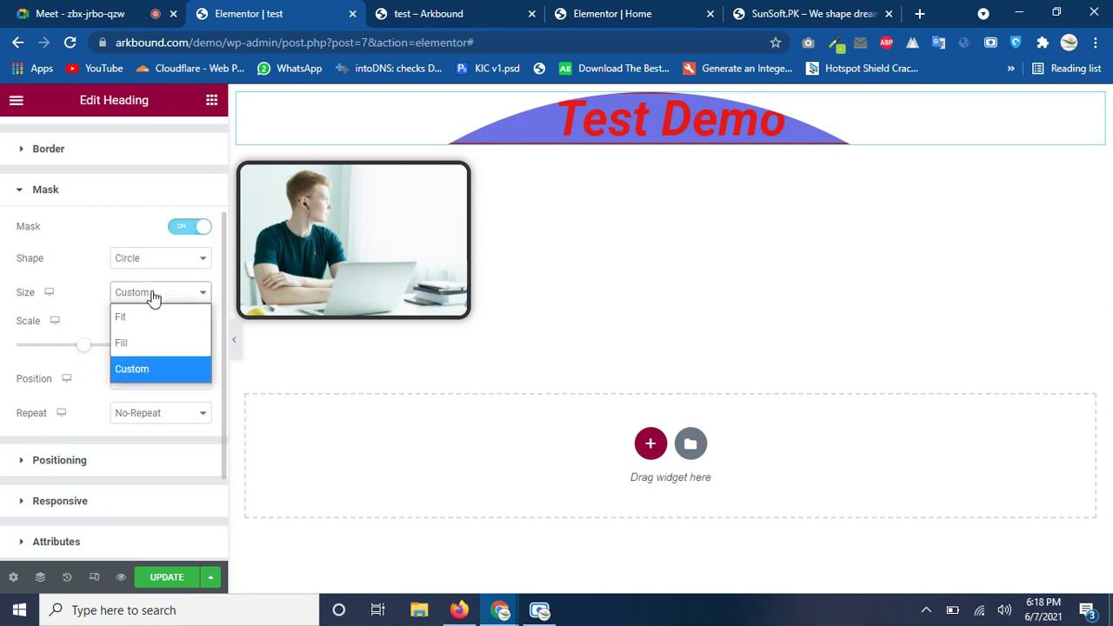
left_click(151, 346)
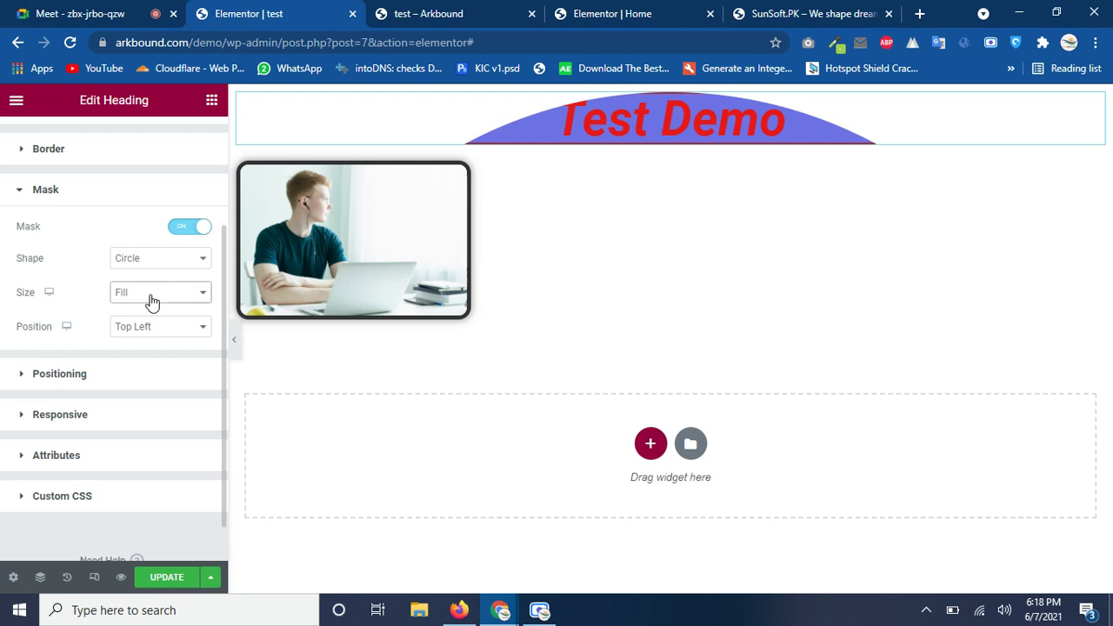
- Search the widgets for "car", try an Image Carousel below the image, and delete it
left_click(212, 102)
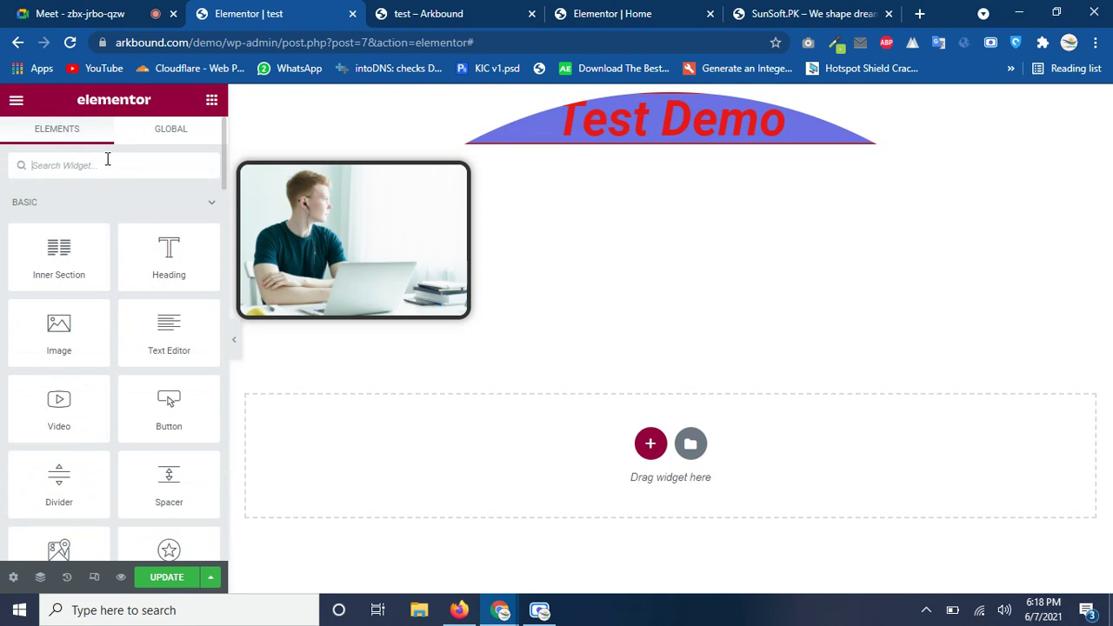
type("car")
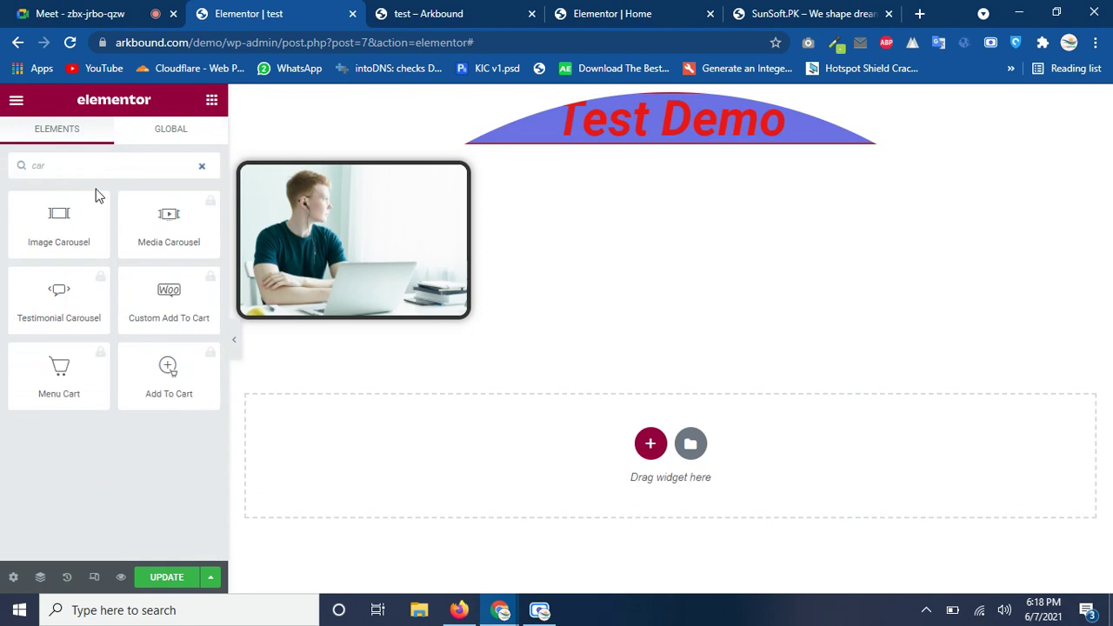
left_click_drag(66, 241, 559, 310)
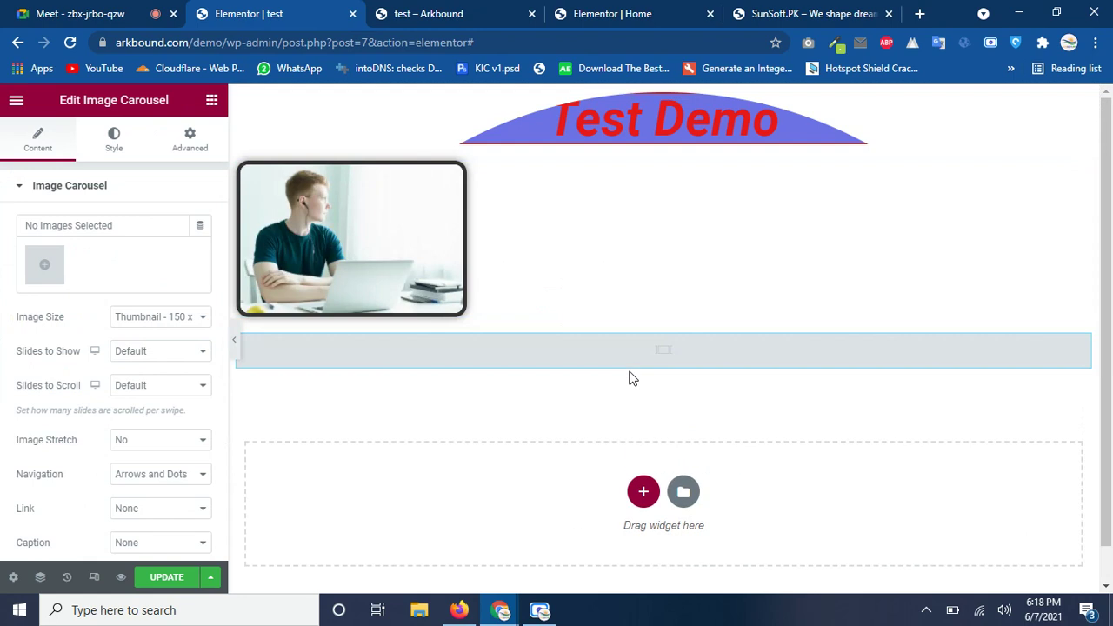
right_click(600, 352)
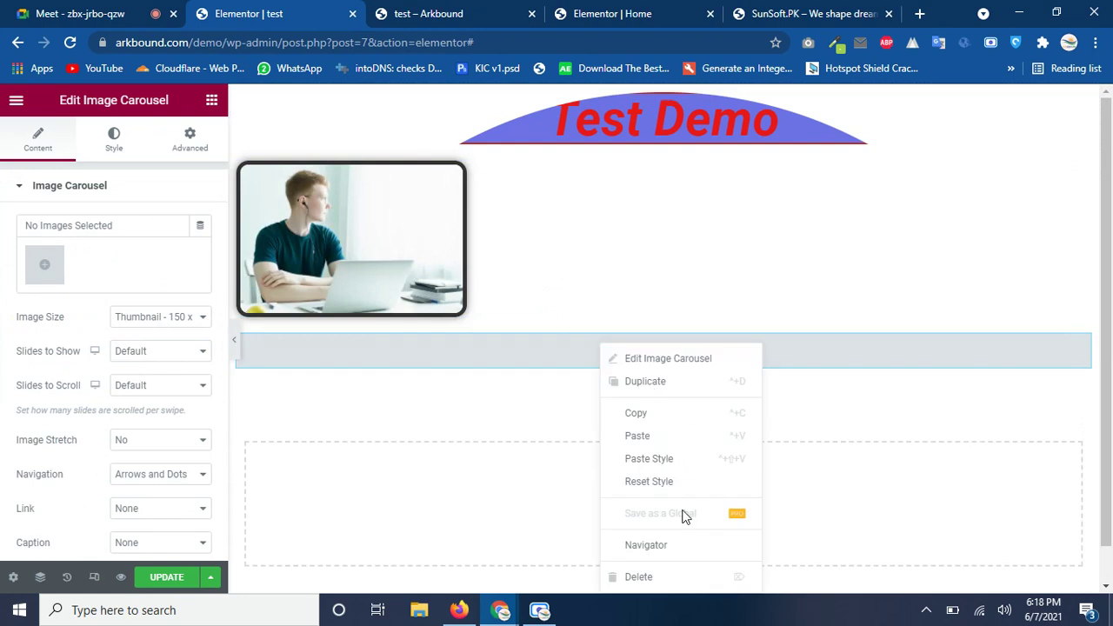
left_click(665, 577)
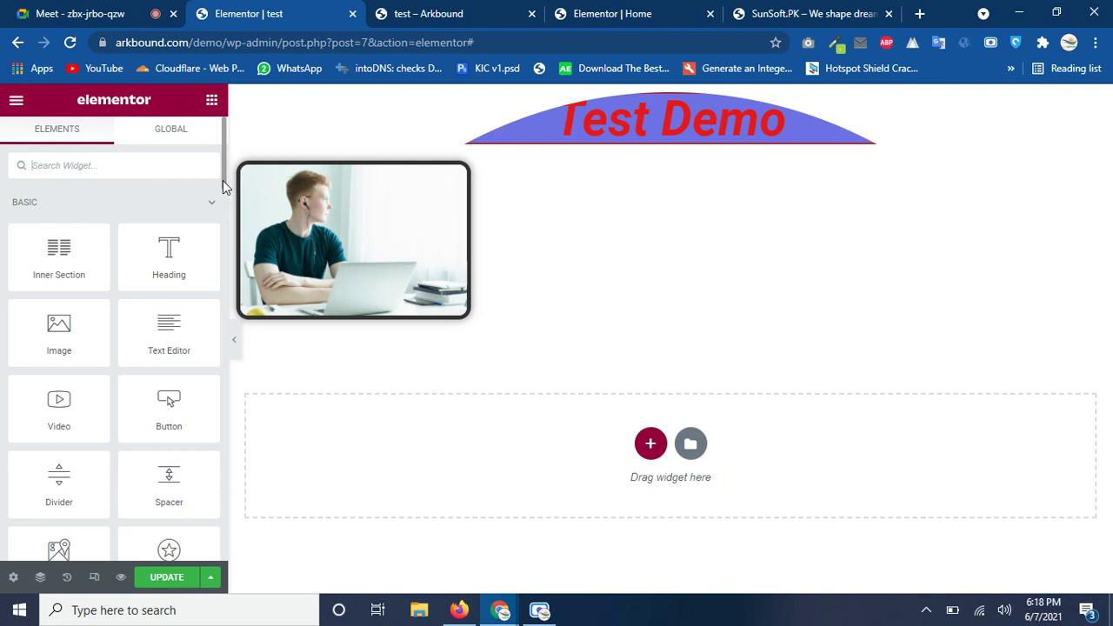
- Look through the widget list, preview the page changes, and return to the Elementor editor
left_click_drag(222, 179, 223, 207)
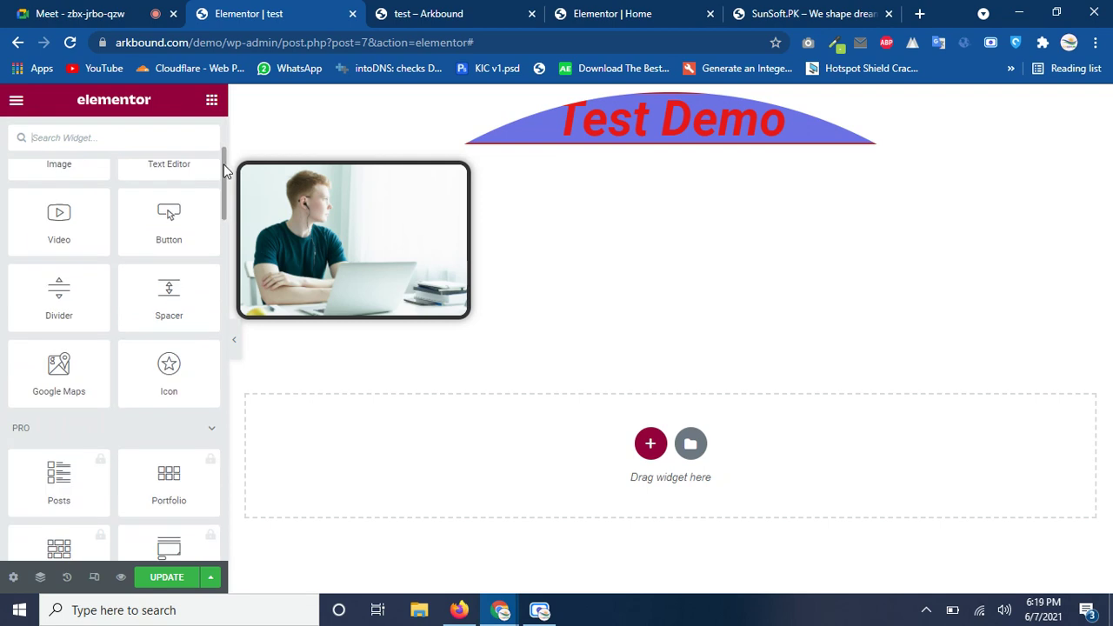
left_click_drag(224, 164, 213, 136)
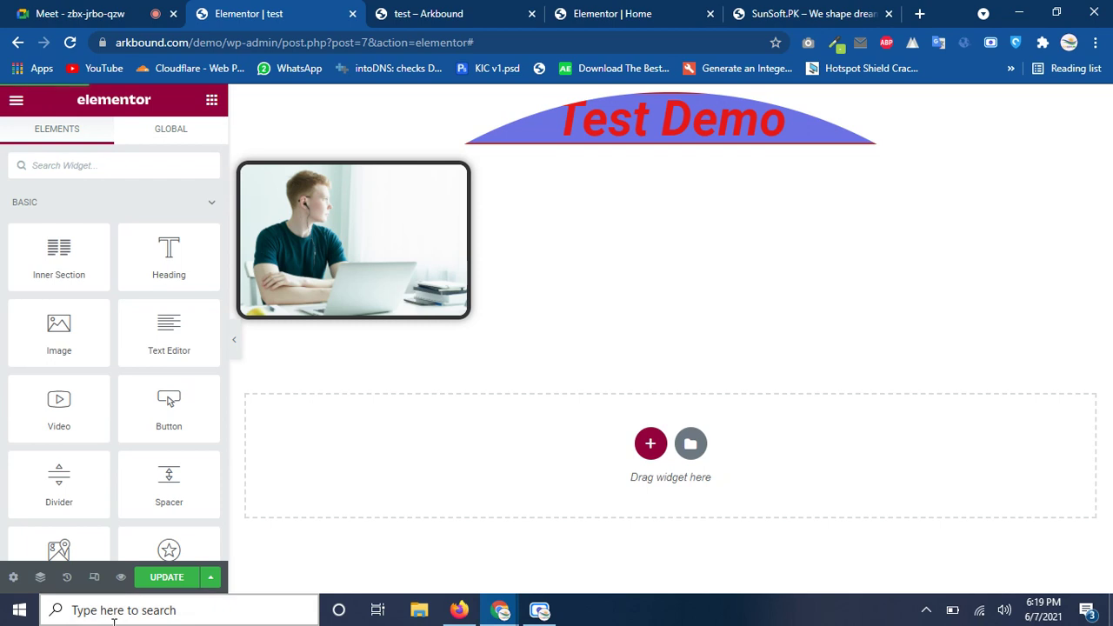
left_click(122, 578)
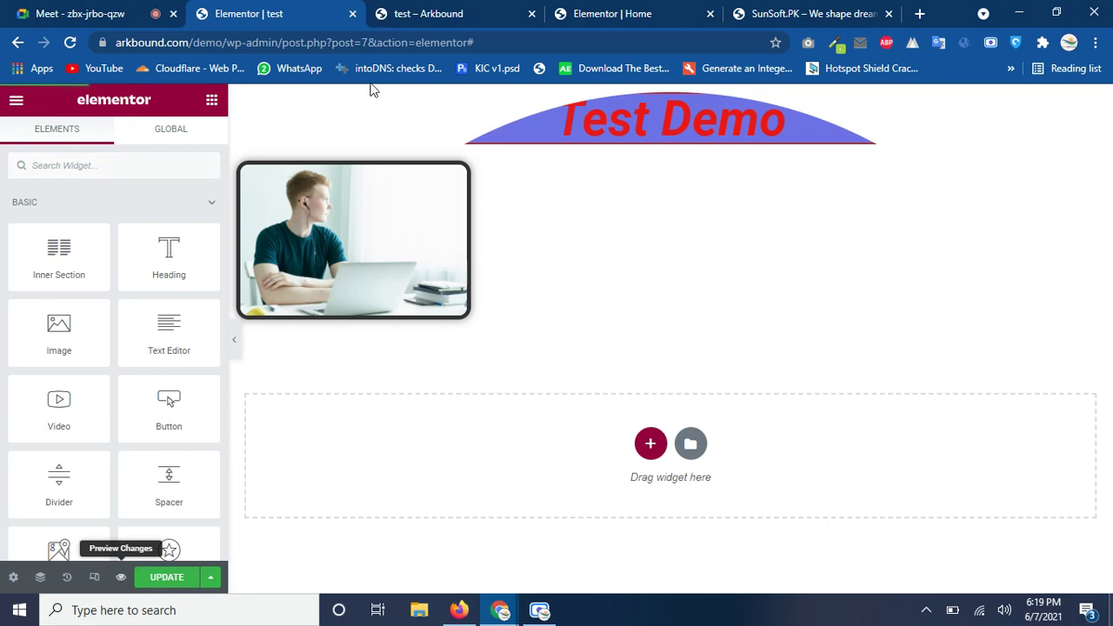
left_click(432, 12)
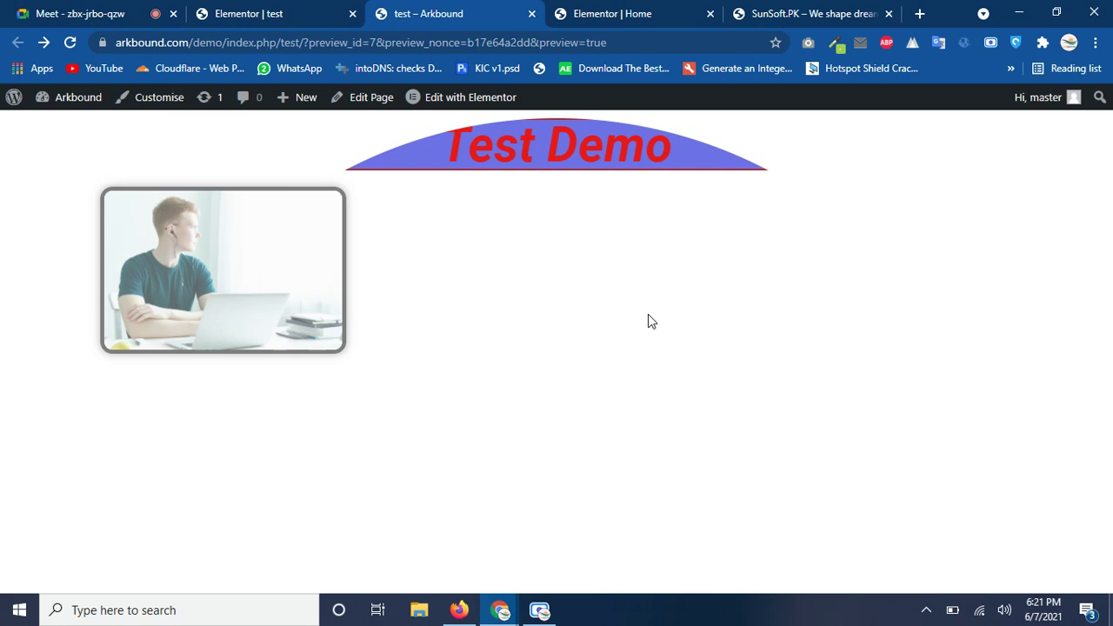
left_click(308, 7)
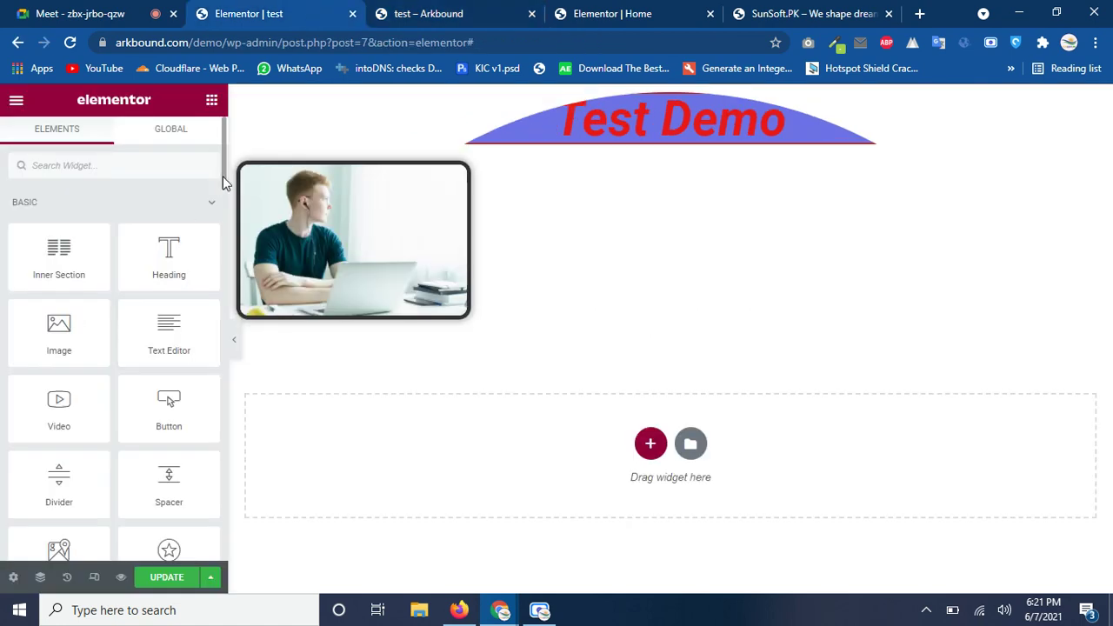
- Browse the basic and Pro widgets, and review the image's content and style settings
mouse_move(223, 176)
left_mouse_down()
mouse_move(224, 202)
mouse_move(221, 170)
left_mouse_up()
scroll(222, 167, "down", 5)
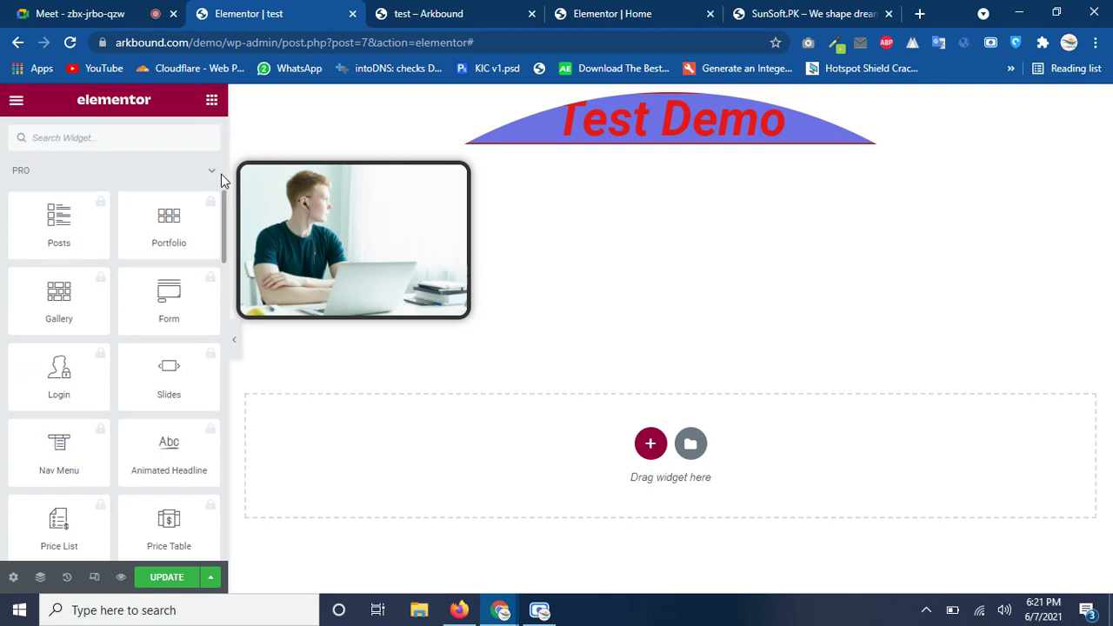
scroll(220, 169, "up", 5)
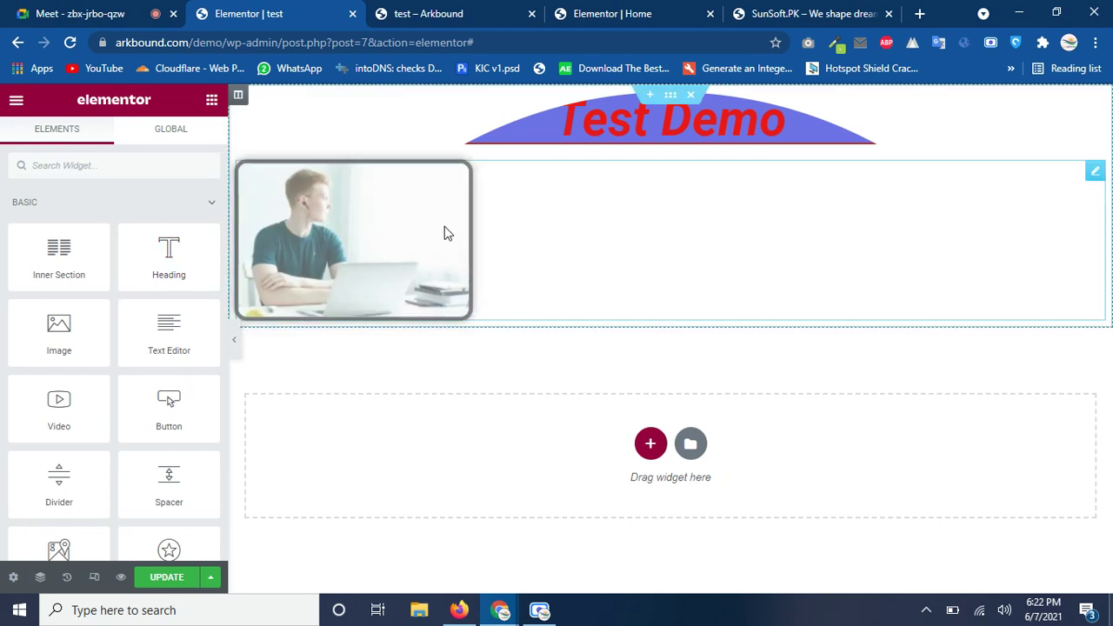
left_click(332, 239)
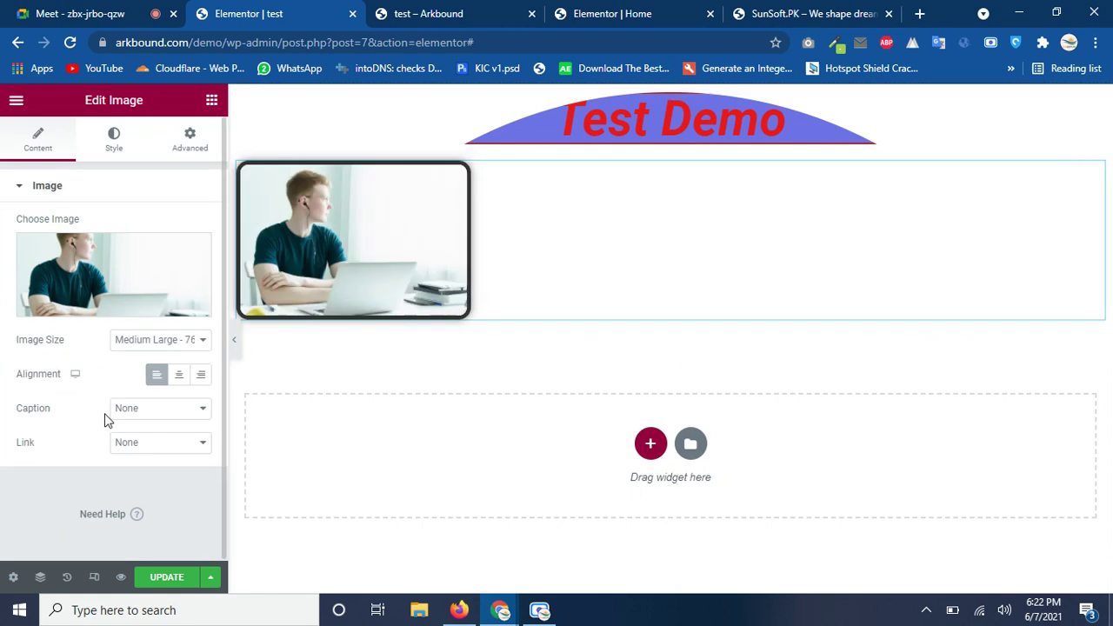
left_click(114, 134)
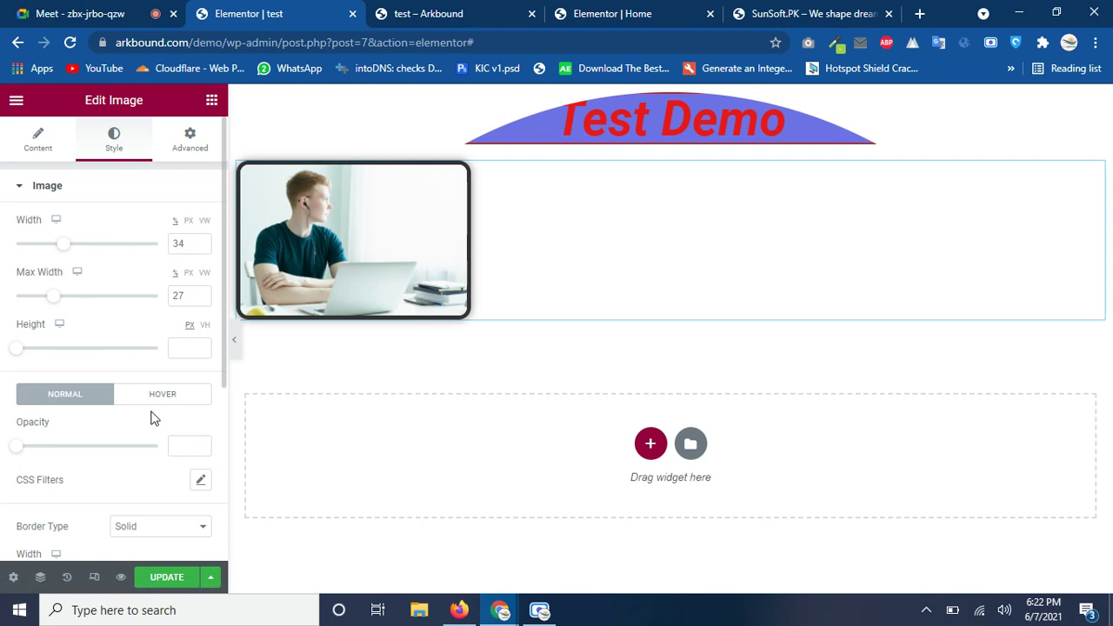
scroll(220, 401, "down", 3)
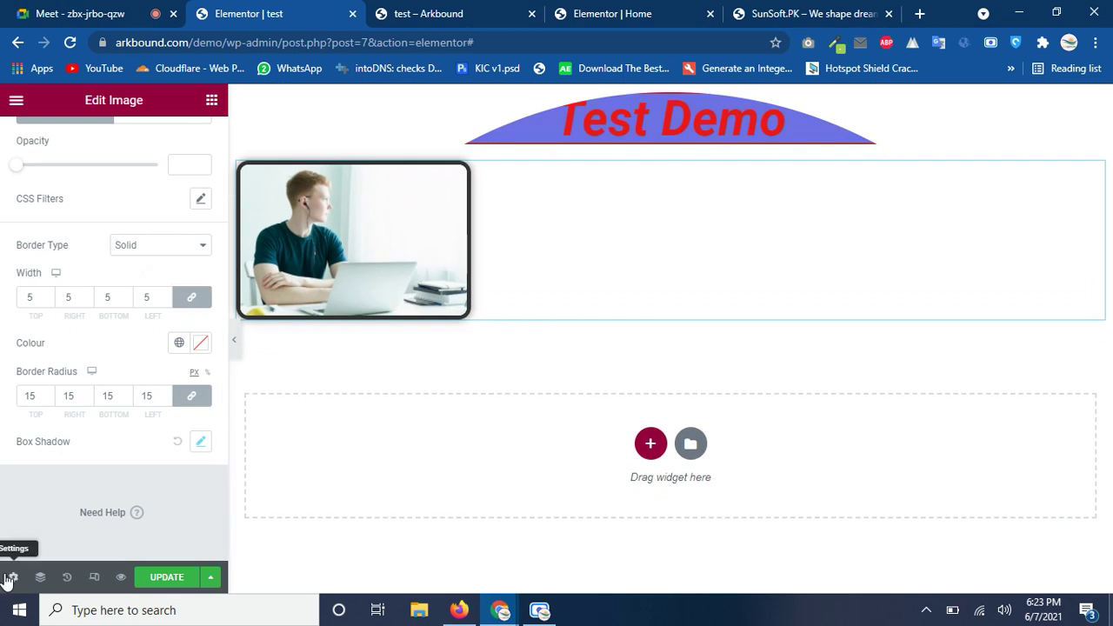
- Open the page settings and examine the Page Layout options, comparing them with the previewed test page
left_click(8, 578)
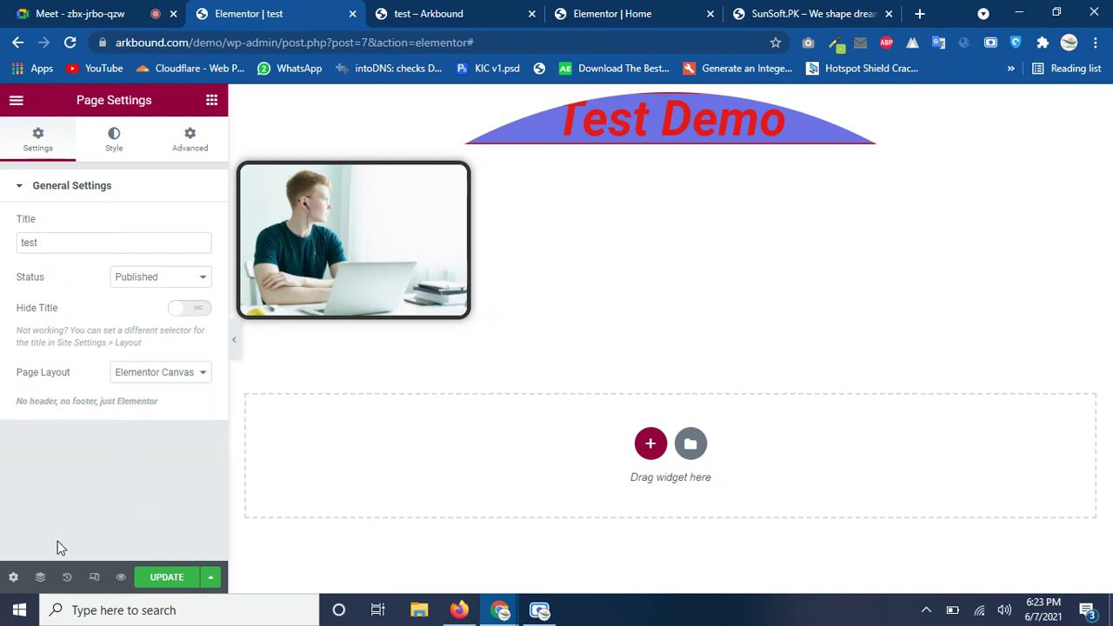
left_click(159, 374)
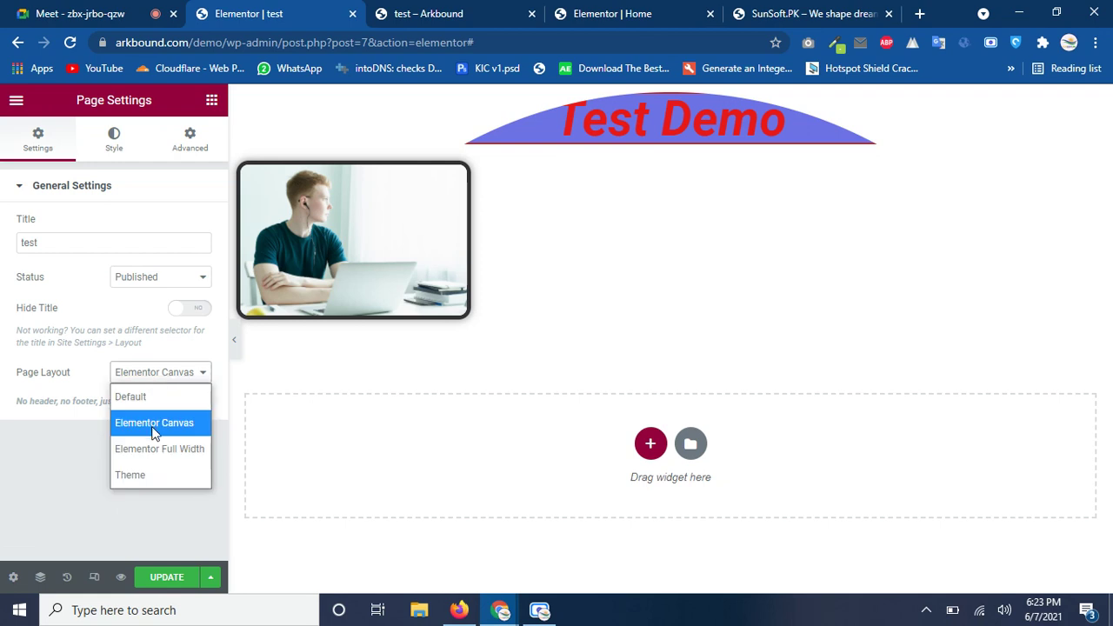
left_click(61, 435)
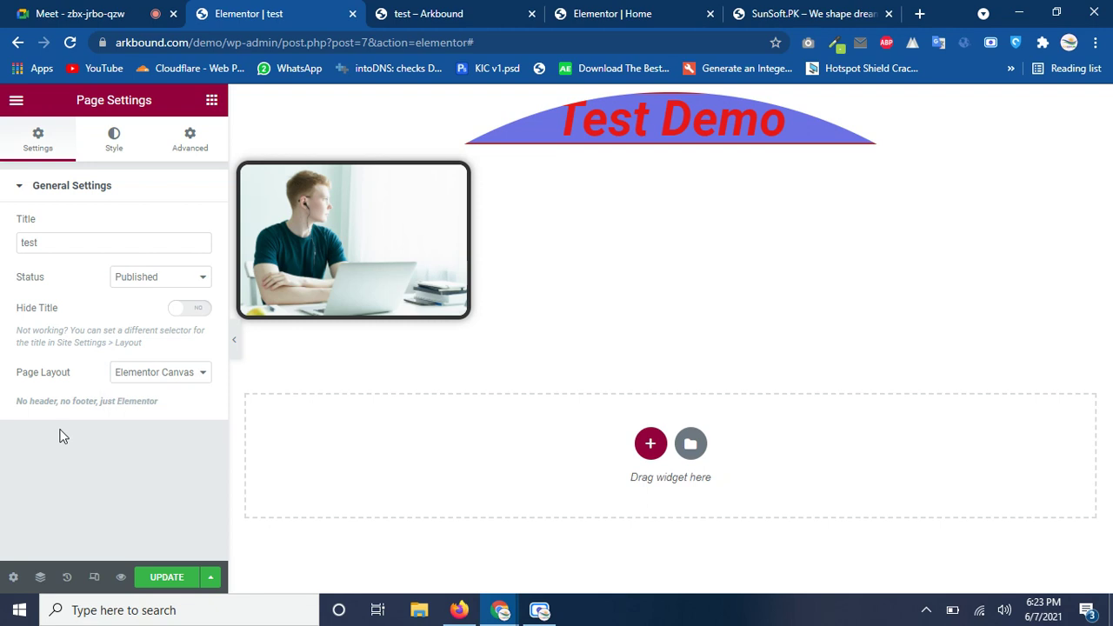
left_click(449, 7)
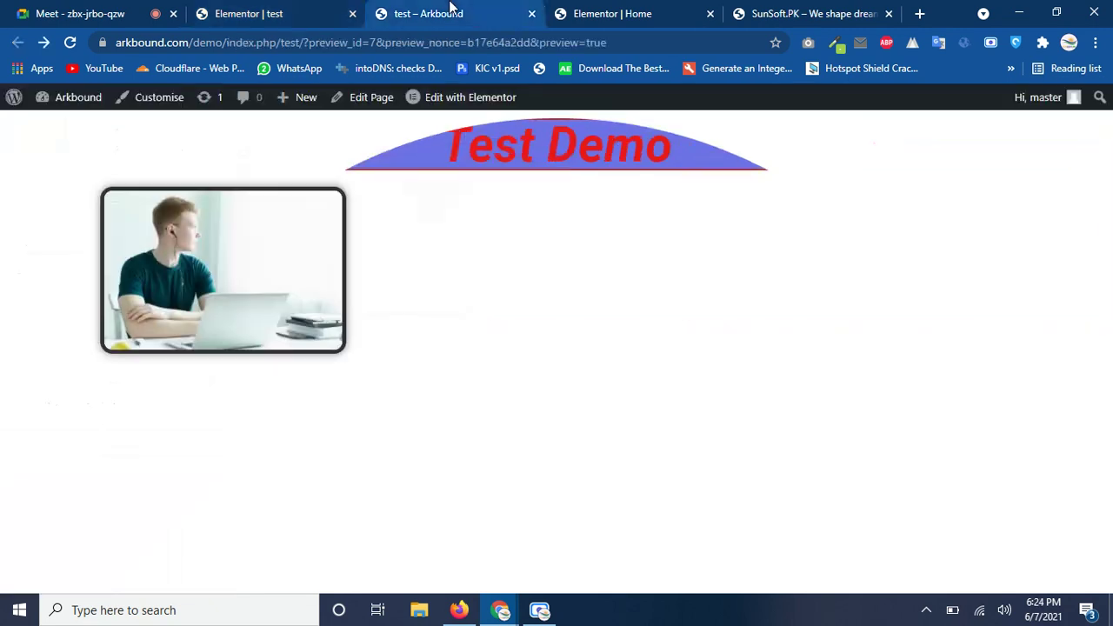
left_click(243, 7)
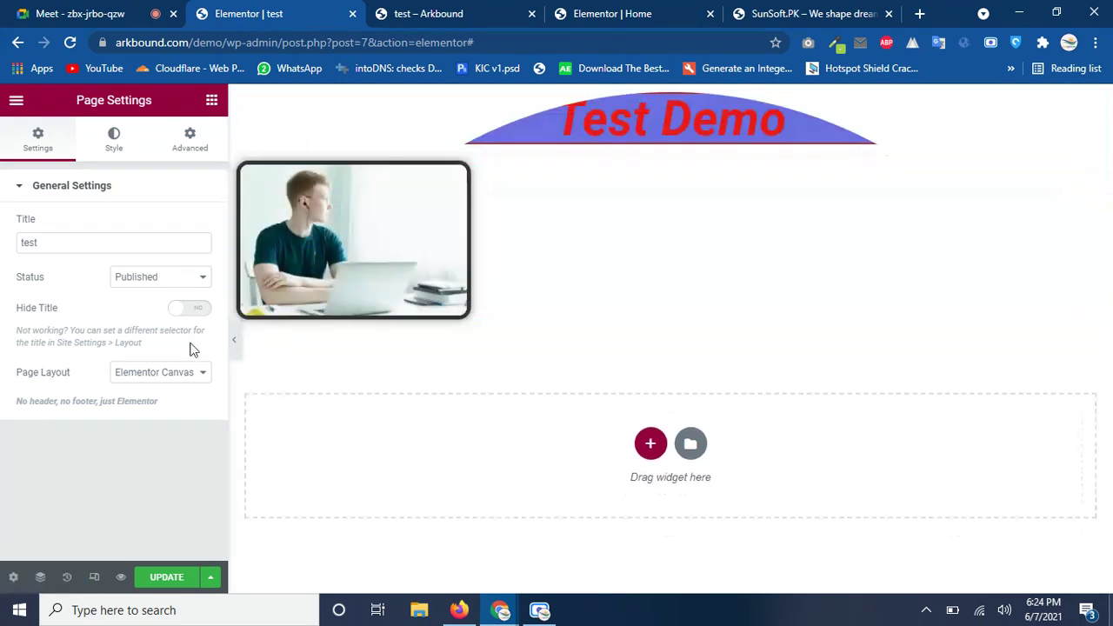
left_click(169, 375)
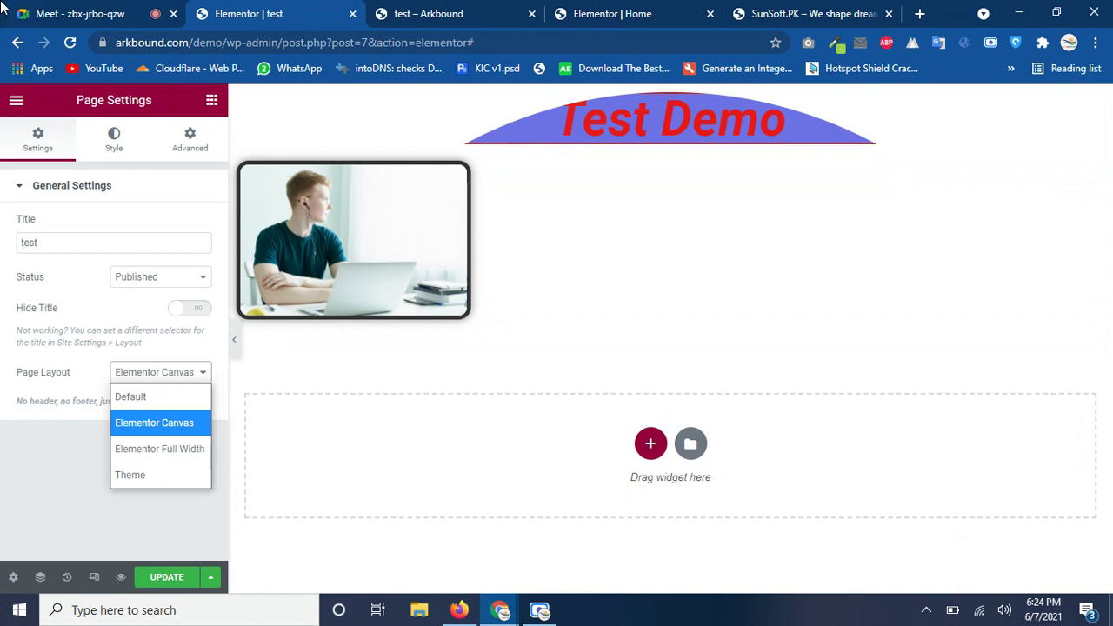
- Switch to the Google Meet call, leave it after viewing the participant list, and bring up the Scre.io screen recorder
left_click(114, 10)
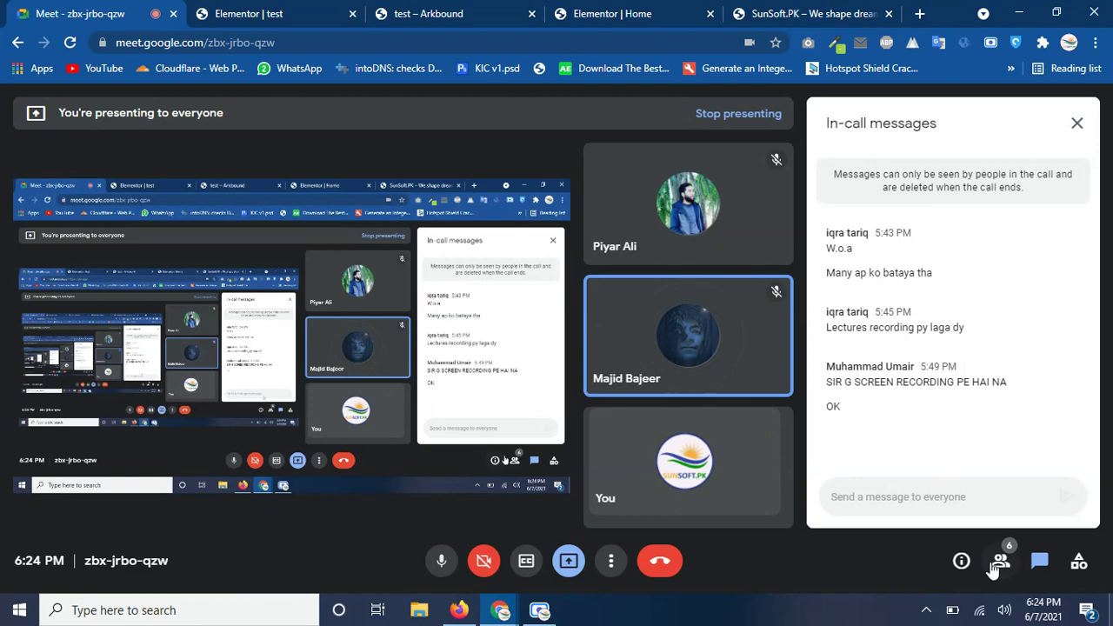
left_click(1001, 564)
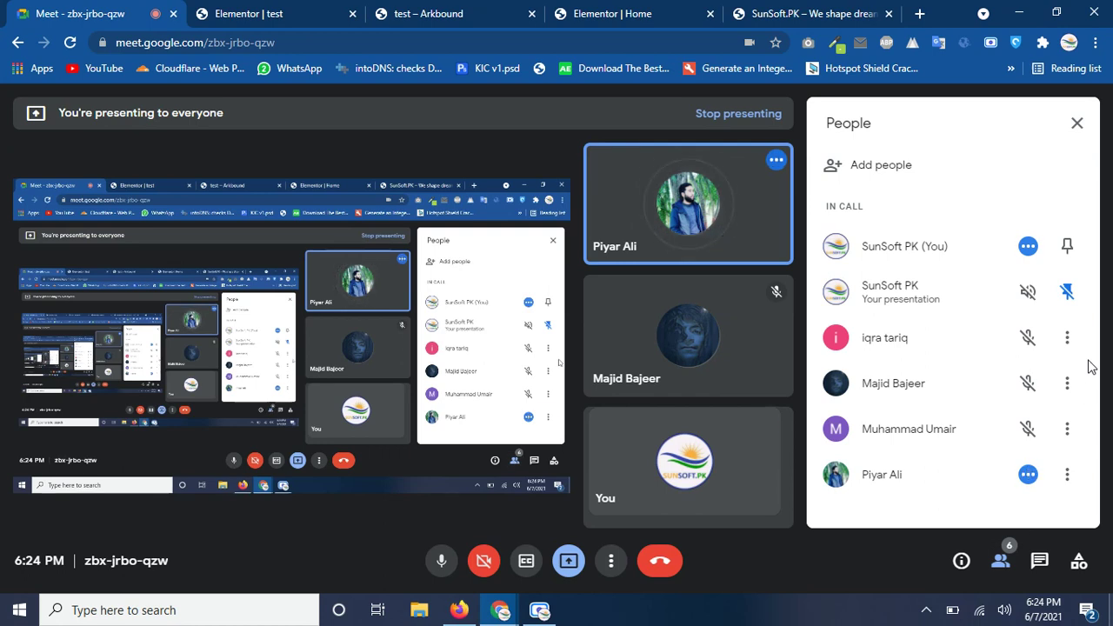
mouse_move(615, 426)
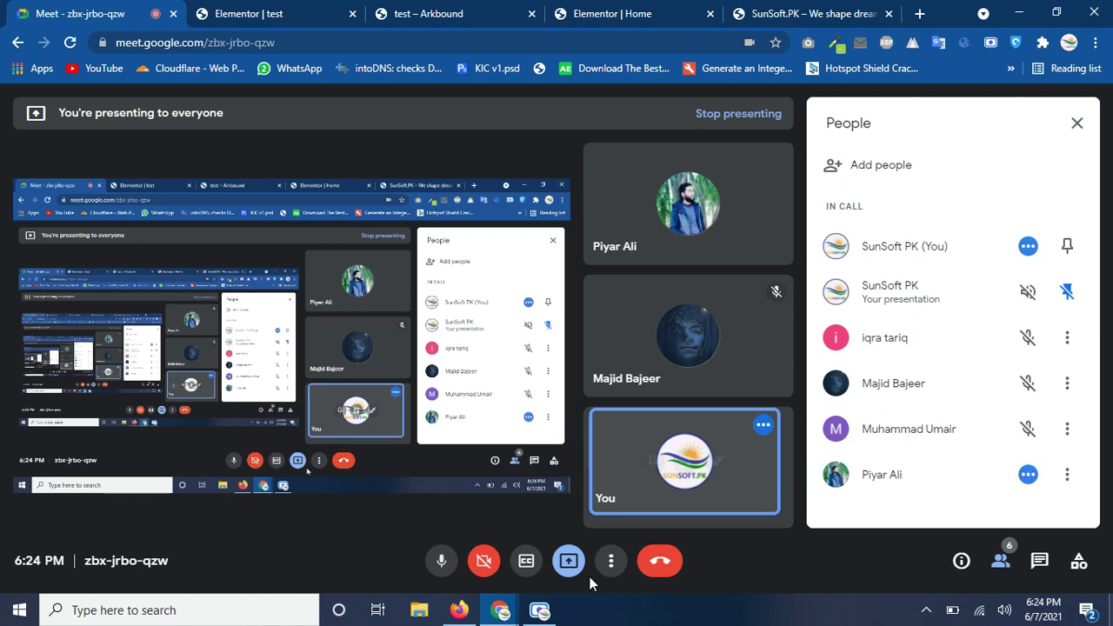
left_click(658, 560)
left_click(544, 609)
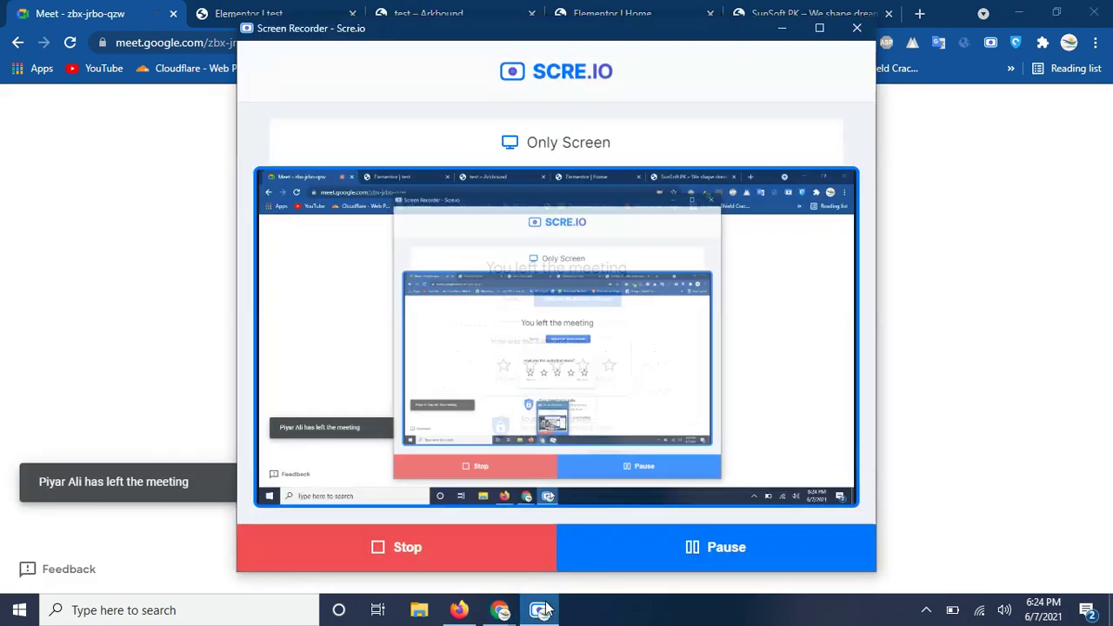